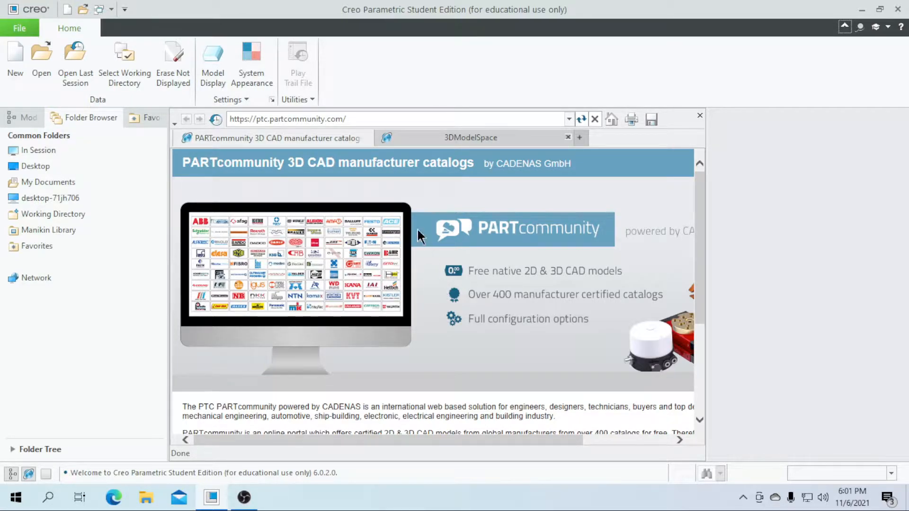
Step: Create a folder named FLANGE_COUPLING inside the desktop's yt folder and set it as the working directory
click(117, 75)
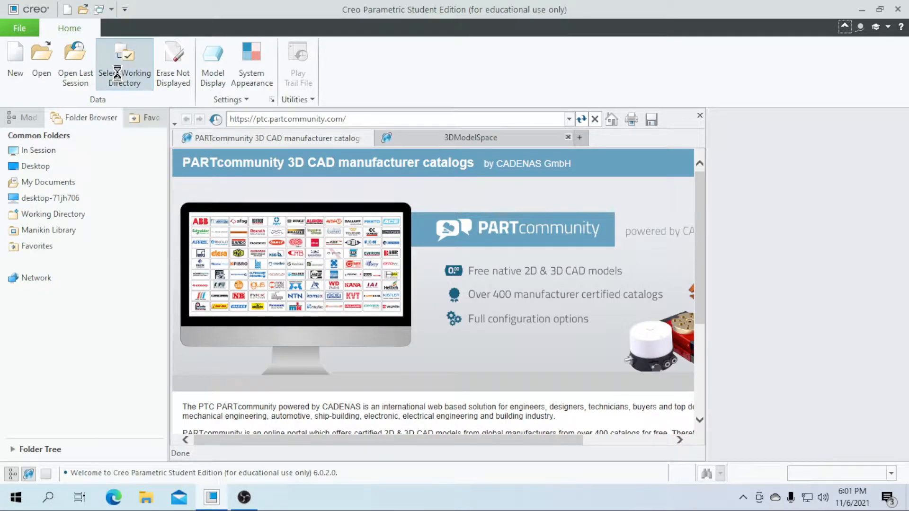
click(281, 174)
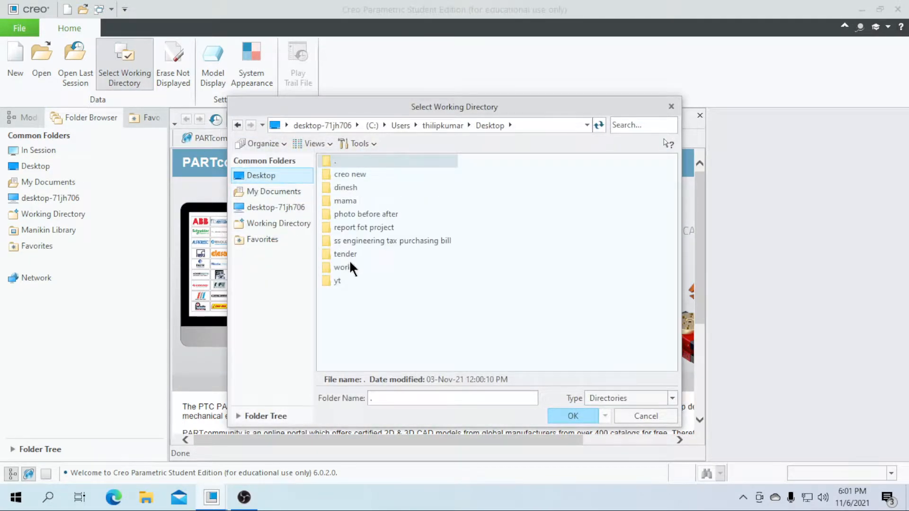
double_click(342, 281)
right_click(425, 261)
click(457, 286)
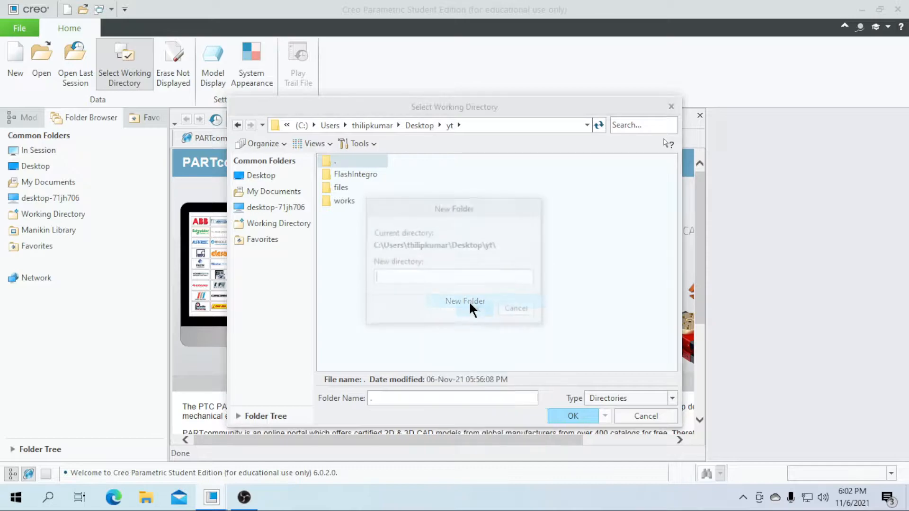
text(FLANGE_COUP)
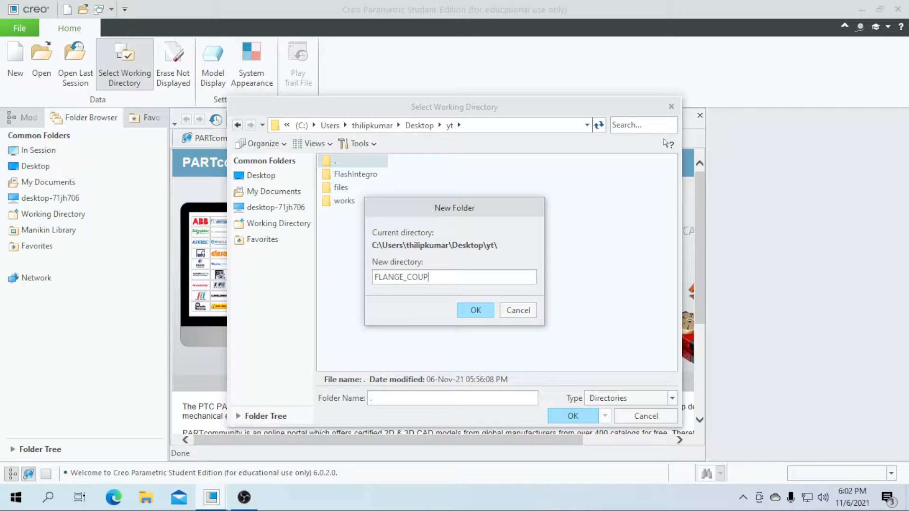
text(LING)
click(475, 310)
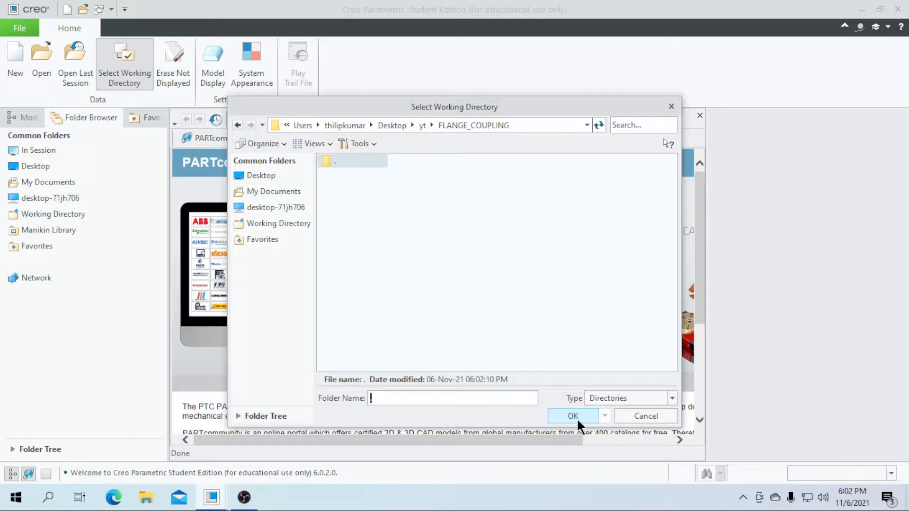
click(575, 416)
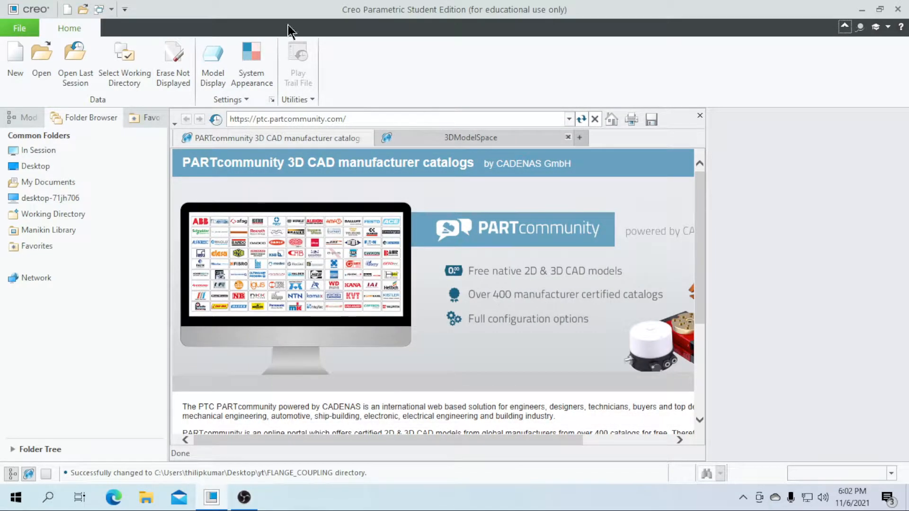
Step: Create a new solid part named FLANGE with the mmns_part_solid template instead of the default template
click(16, 66)
click(361, 345)
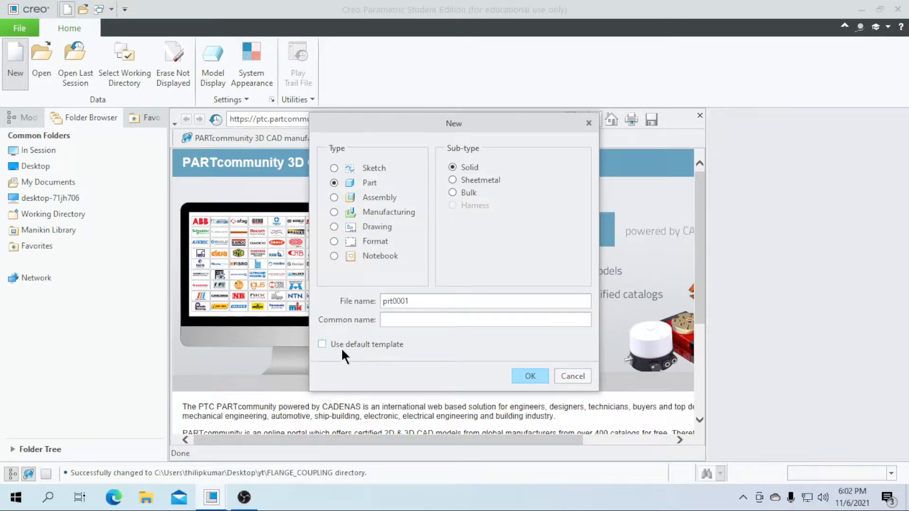
double_click(416, 305)
text(F)
click(541, 376)
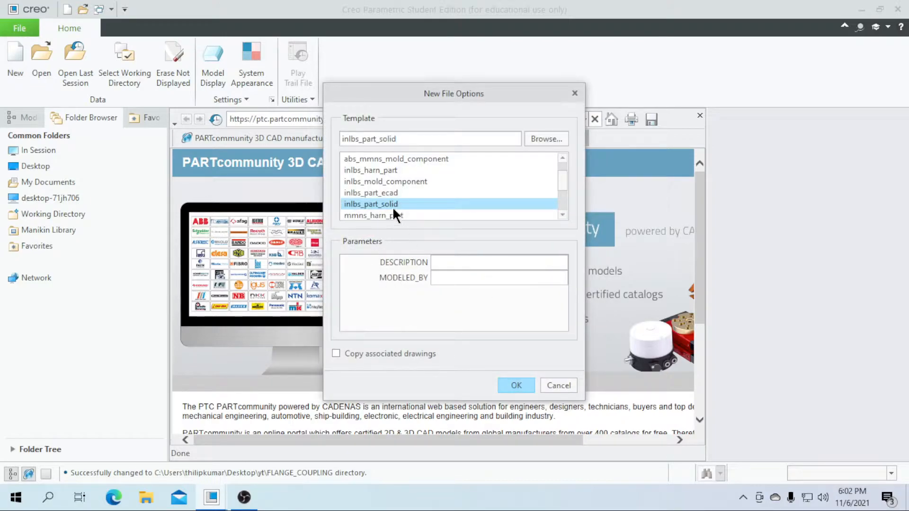
scroll(393, 208, down, 2)
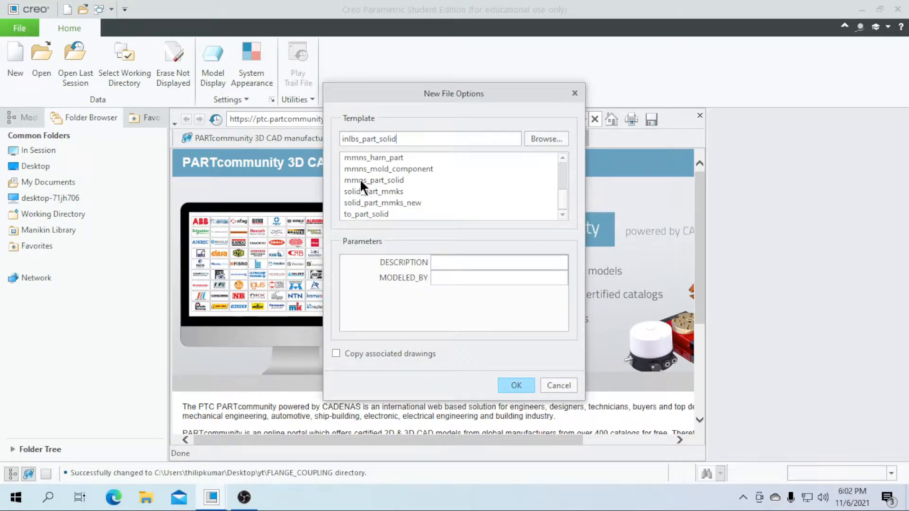
click(395, 181)
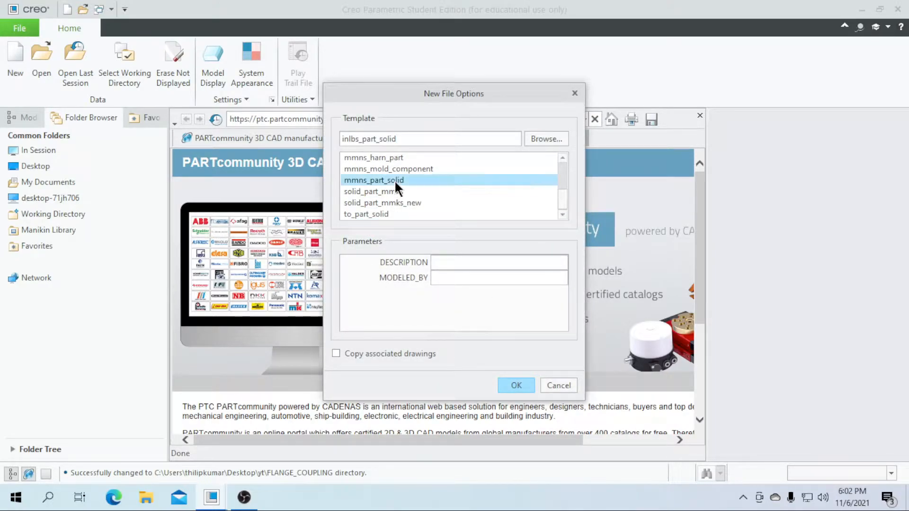
click(516, 386)
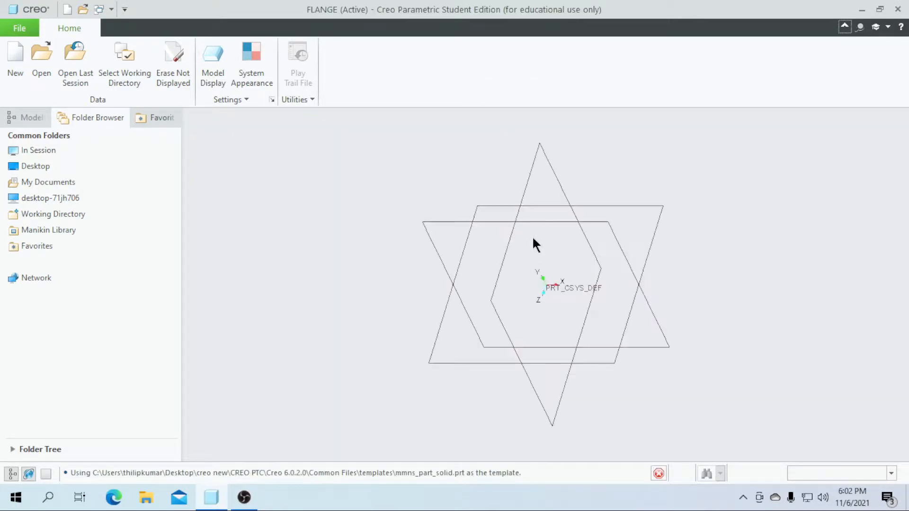
Step: Start a Revolve feature with its section sketch on the FRONT plane, oriented parallel to the screen
middle_drag(438, 296, 520, 266)
scroll(513, 223, up, 2)
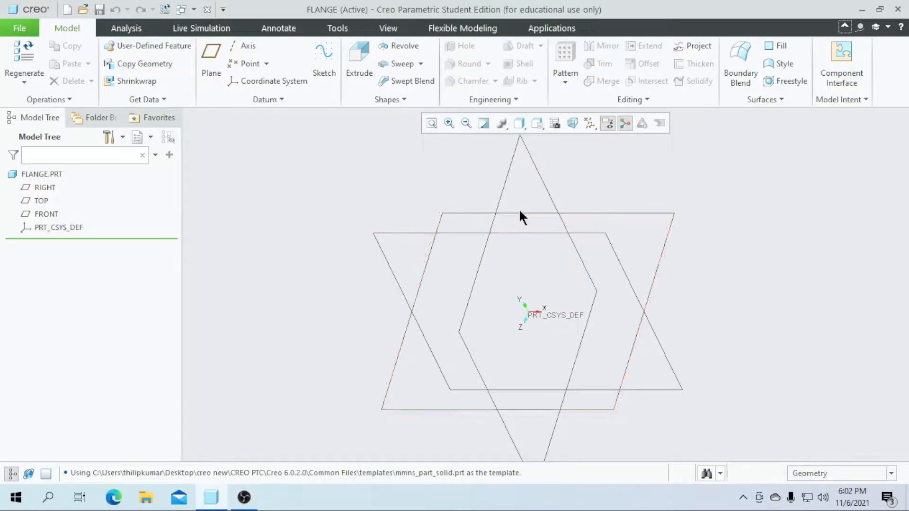
click(398, 46)
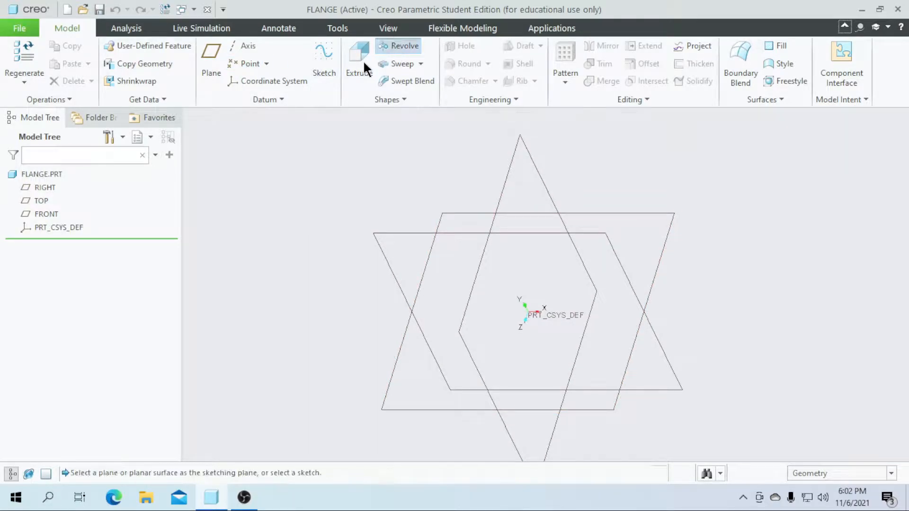
click(48, 213)
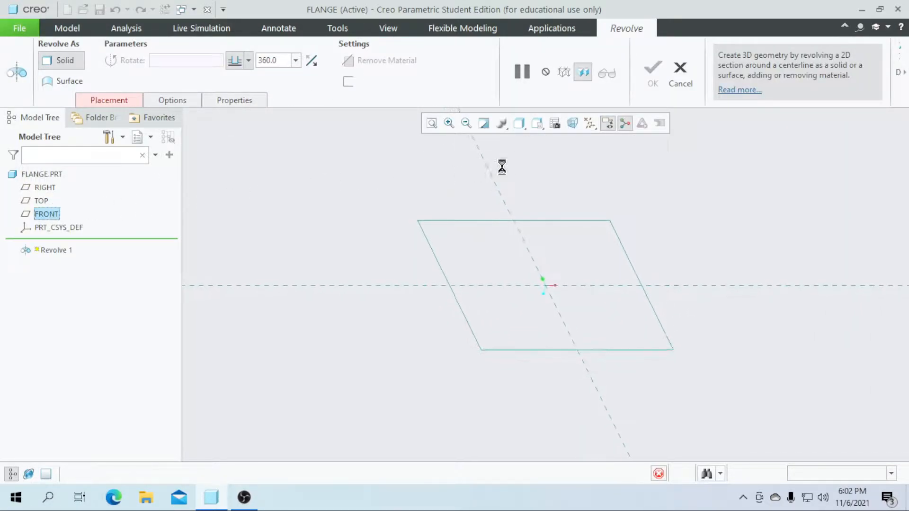
click(571, 123)
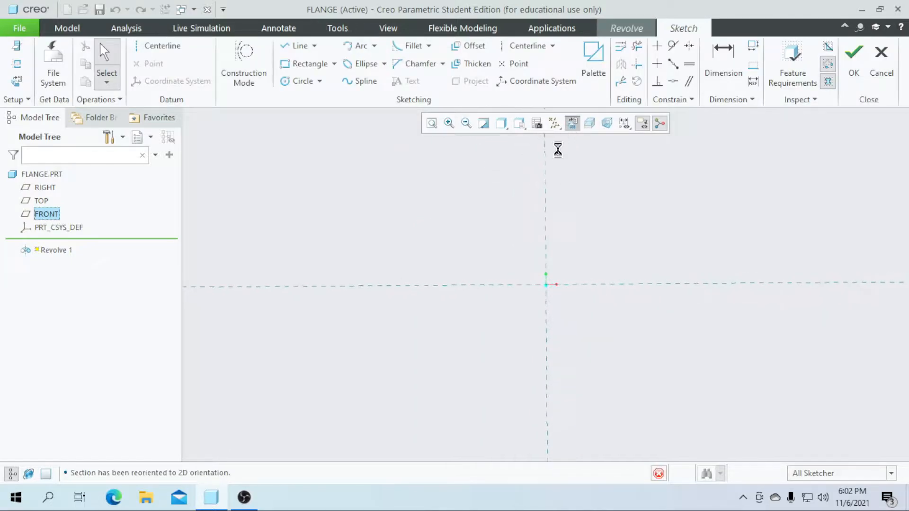
Step: Draw a horizontal centerline through the origin along the horizontal reference
scroll(518, 216, up, 2)
scroll(540, 346, down, 3)
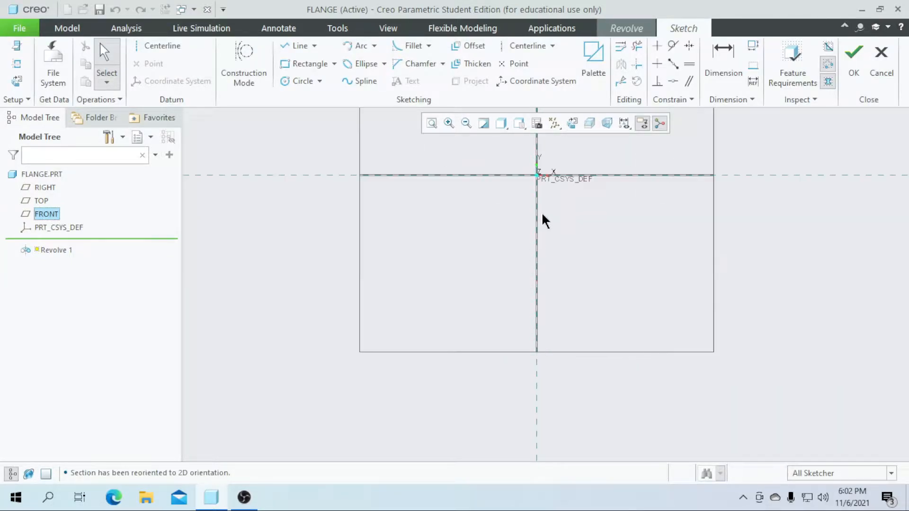
scroll(542, 215, down, 2)
click(294, 50)
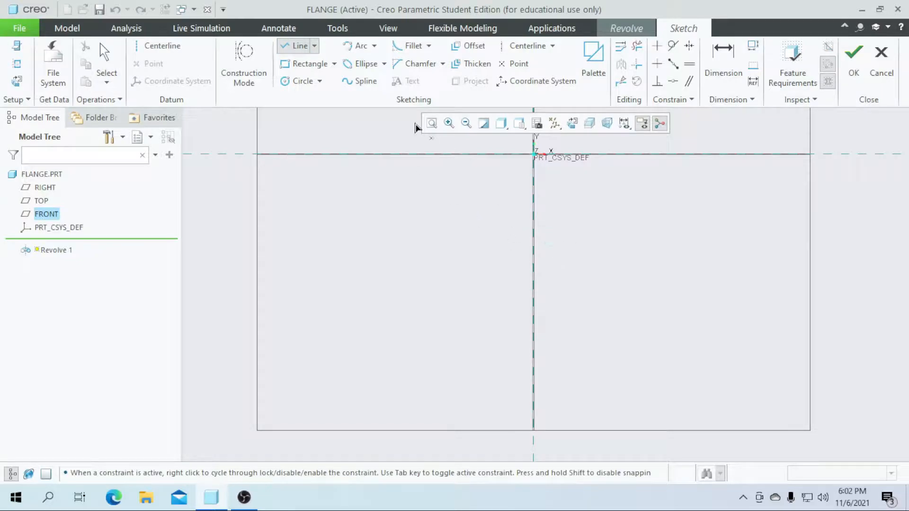
scroll(441, 348, up, 2)
scroll(482, 236, down, 2)
click(497, 217)
click(605, 222)
scroll(603, 220, up, 3)
scroll(531, 295, down, 2)
Step: Draw a line about 98.5 mm long on the vertical reference, starting about 65 mm below the horizontal centerline
click(298, 45)
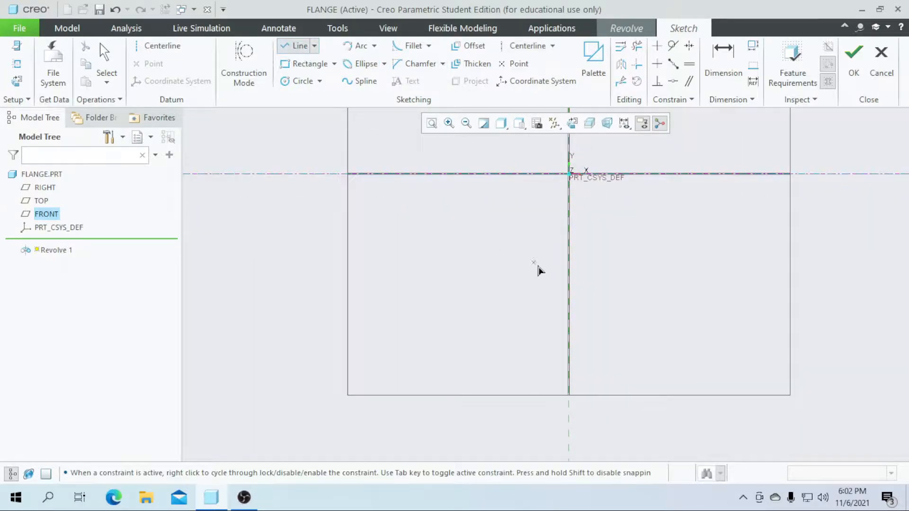
scroll(531, 264, down, 1)
click(574, 222)
click(574, 328)
middle_click(602, 288)
scroll(540, 278, up, 3)
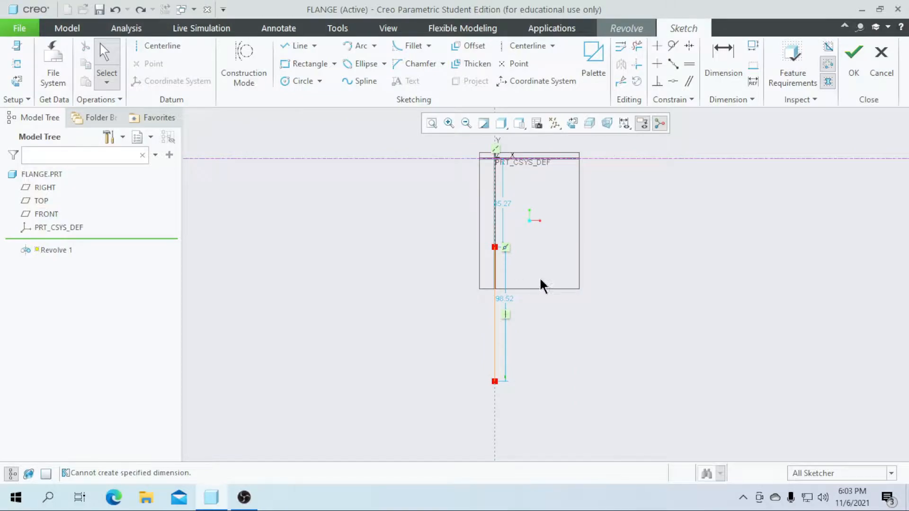
scroll(497, 273, down, 1)
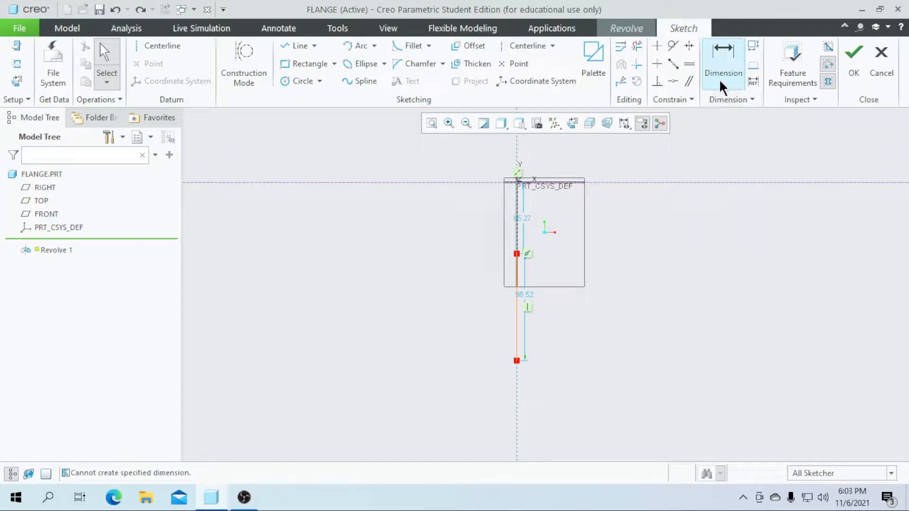
Step: Dimension the vertical line's upper end at 45/2 mm and its lower end at 95 mm from the horizontal centerline
click(720, 75)
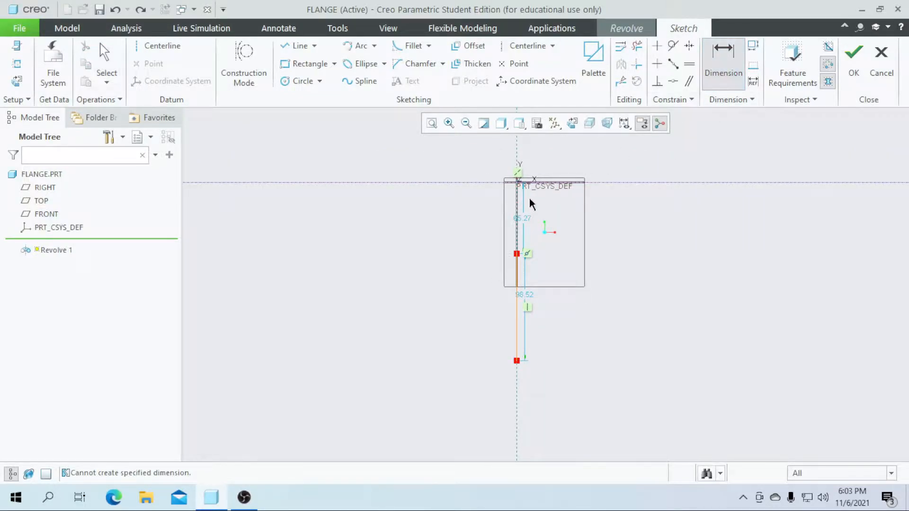
scroll(532, 201, down, 2)
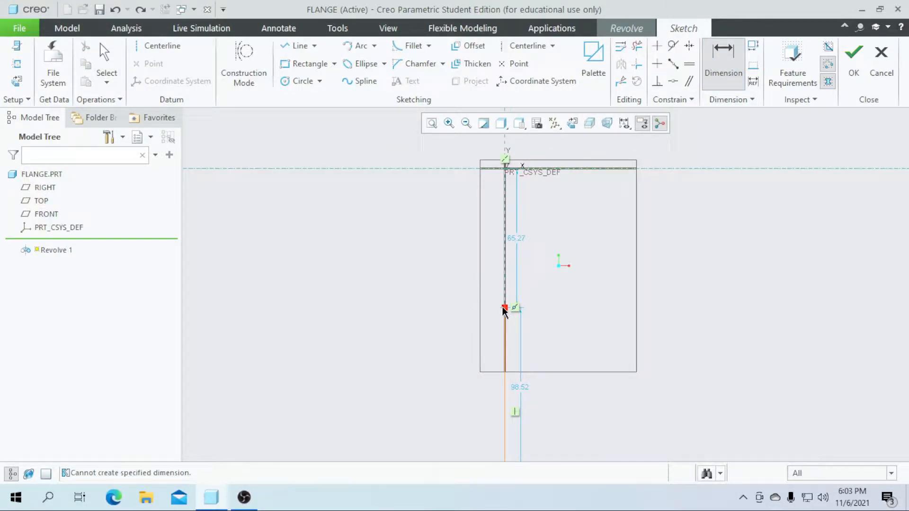
middle_click(570, 251)
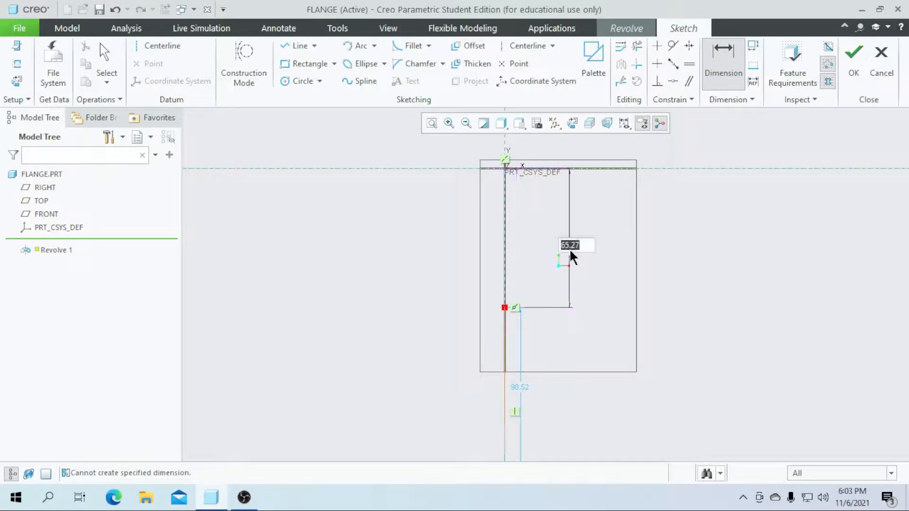
text(45/2)
key(Return)
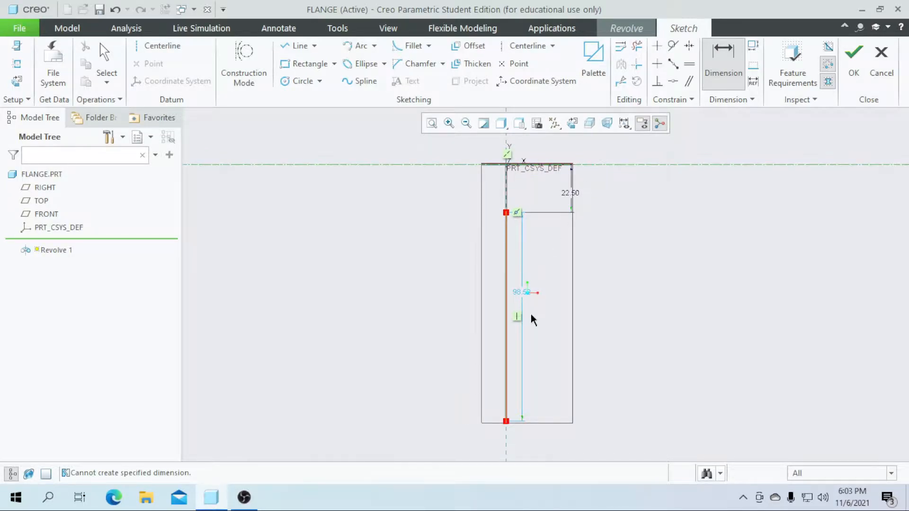
middle_click(549, 356)
text(19.52)
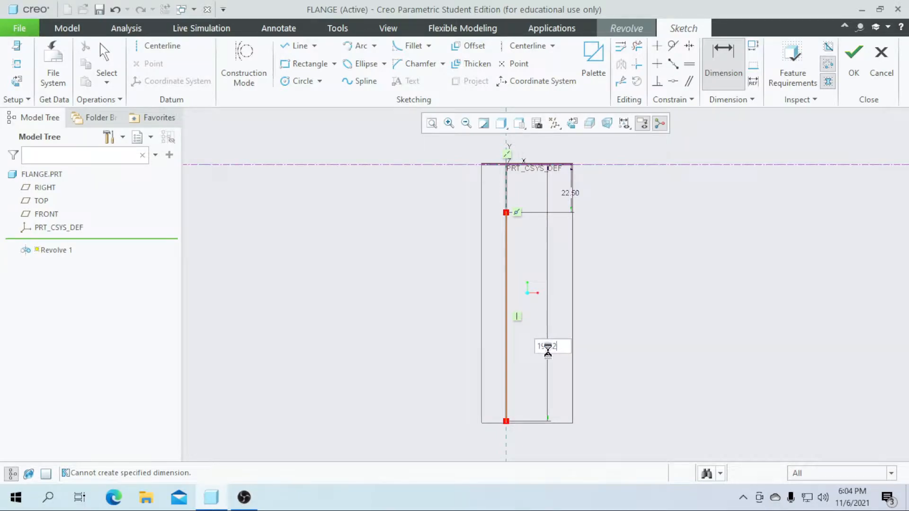
key(Return)
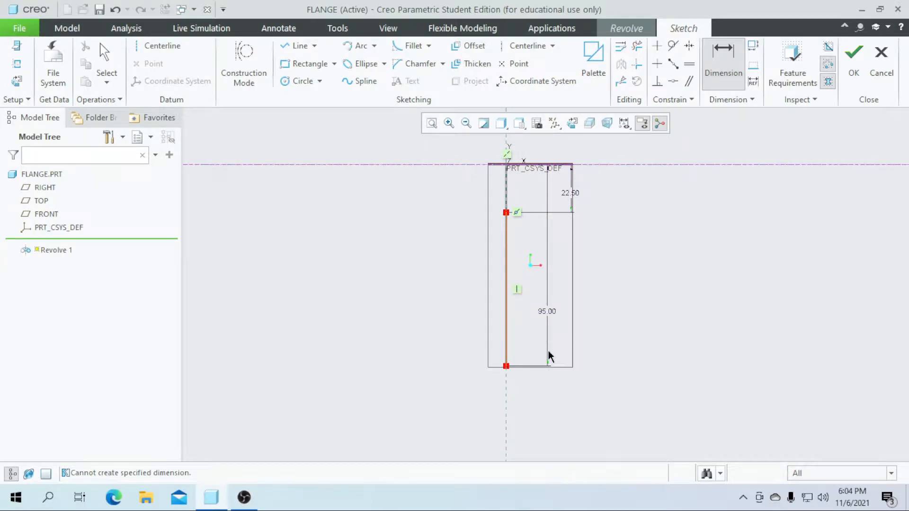
Step: Draw a horizontal line leftward from the vertical line's lower end and set its length to 20 mm
scroll(517, 337, down, 2)
scroll(529, 354, up, 2)
scroll(500, 360, down, 1)
click(294, 48)
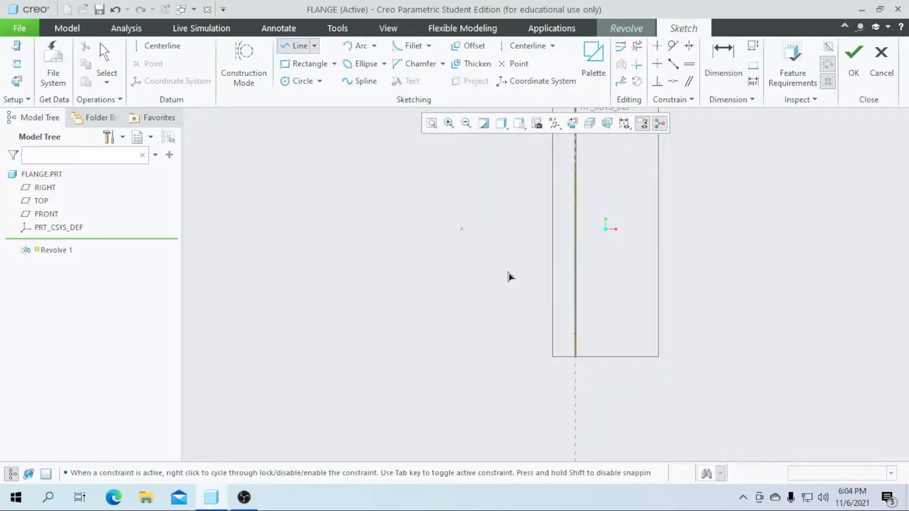
click(575, 356)
click(493, 364)
middle_click(500, 330)
middle_click(500, 330)
double_click(542, 367)
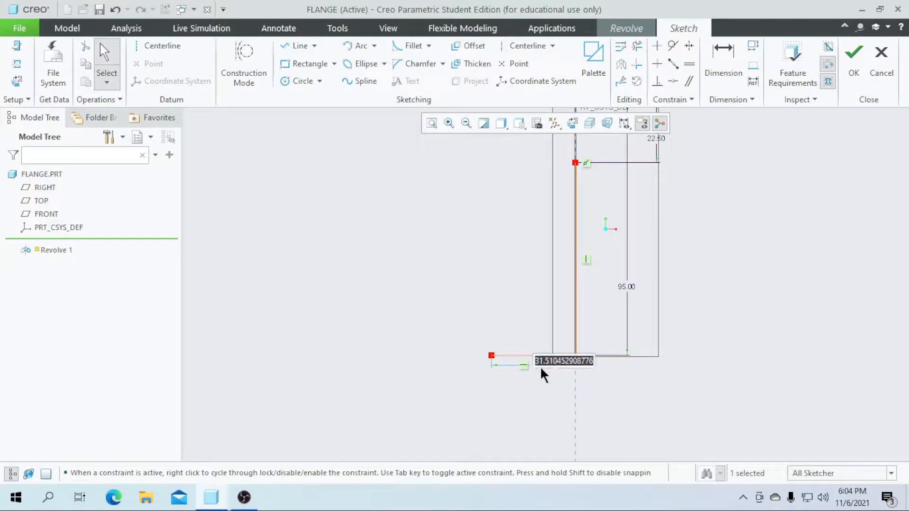
text(20)
key(Return)
Step: Close the stepped profile with lines about 13 mm up, 44 mm left, up, and back to the vertical line's upper end
click(283, 47)
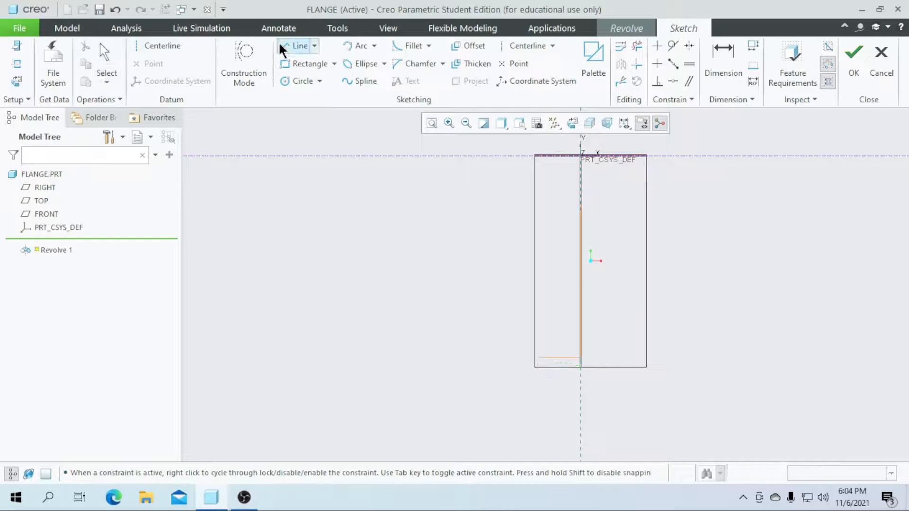
scroll(428, 267, down, 1)
click(564, 380)
click(564, 345)
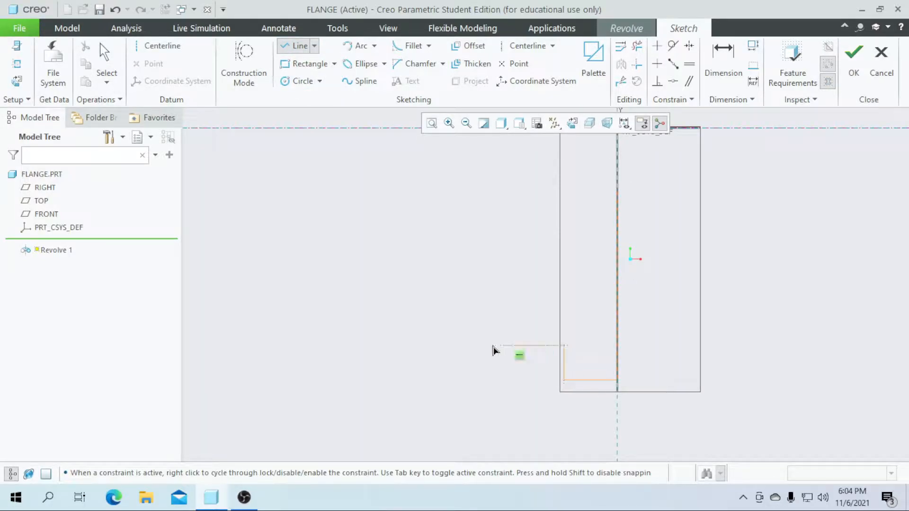
scroll(449, 358, up, 1)
click(451, 361)
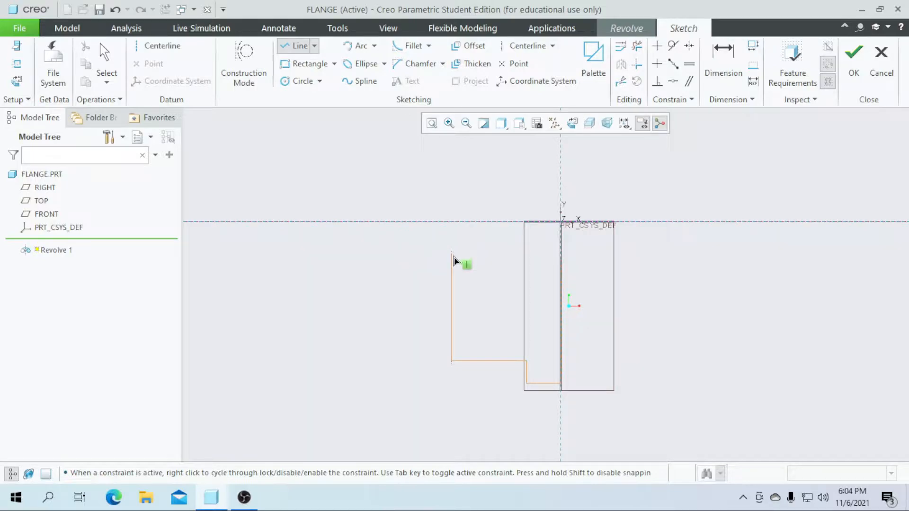
click(451, 260)
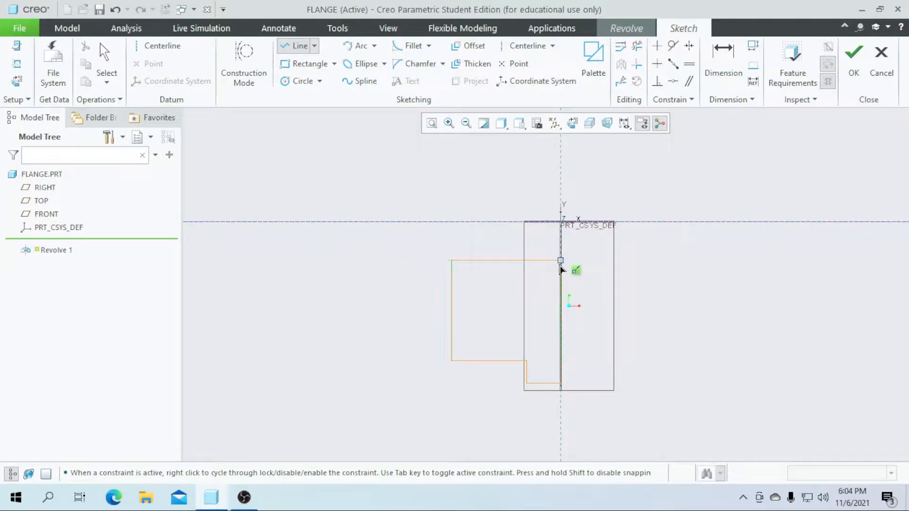
click(561, 264)
scroll(559, 267, down, 2)
scroll(616, 259, up, 2)
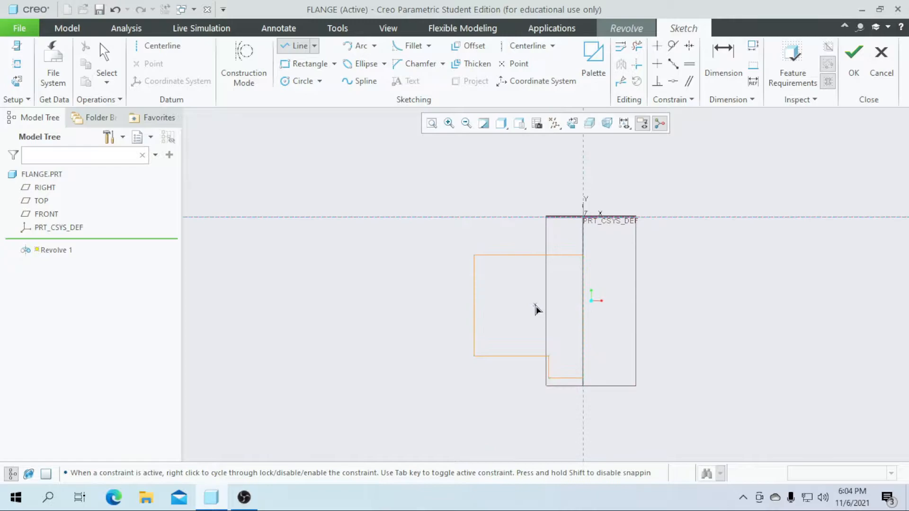
middle_click(535, 305)
scroll(535, 306, down, 1)
scroll(535, 310, up, 2)
scroll(523, 340, down, 3)
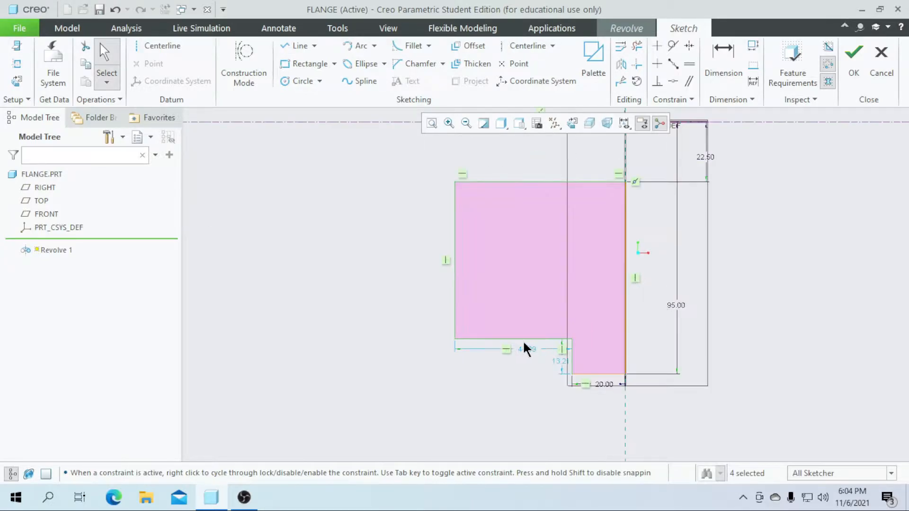
scroll(524, 349, down, 3)
scroll(515, 294, up, 2)
scroll(513, 319, down, 3)
scroll(516, 310, up, 3)
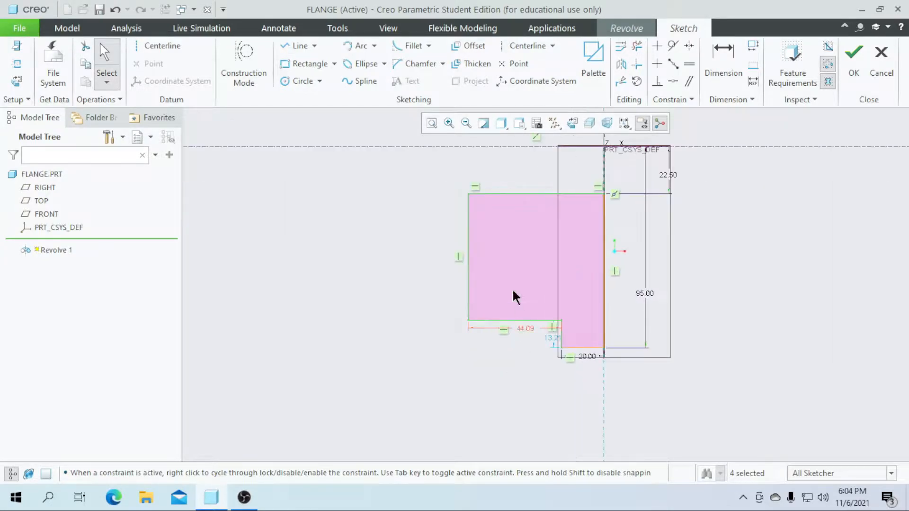
Step: Dimension the profile's stepped lower horizontal edge at 45 mm from the horizontal centerline
click(723, 61)
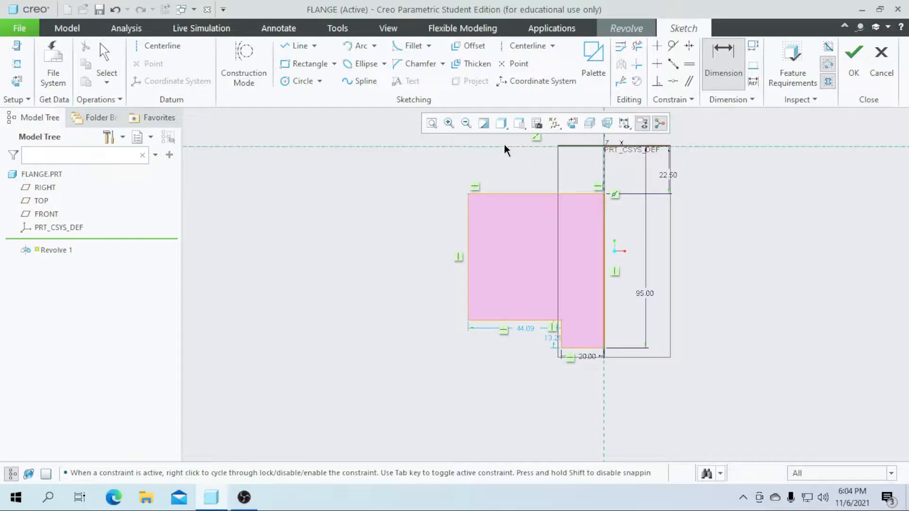
click(492, 326)
middle_click(408, 281)
text(4)
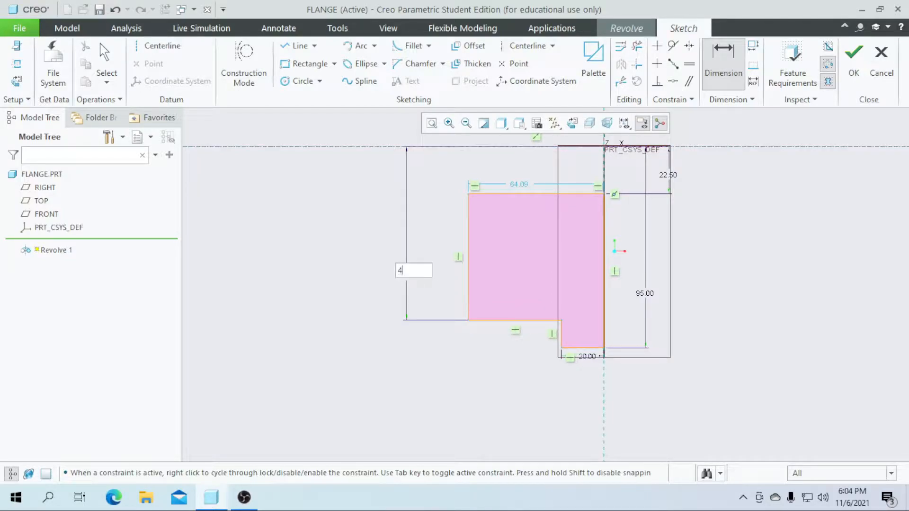
text(5)
key(Return)
Step: Dimension the profile's overall width from the far hub edge to the vertical reference as 75 mm
scroll(458, 295, down, 3)
scroll(458, 294, up, 5)
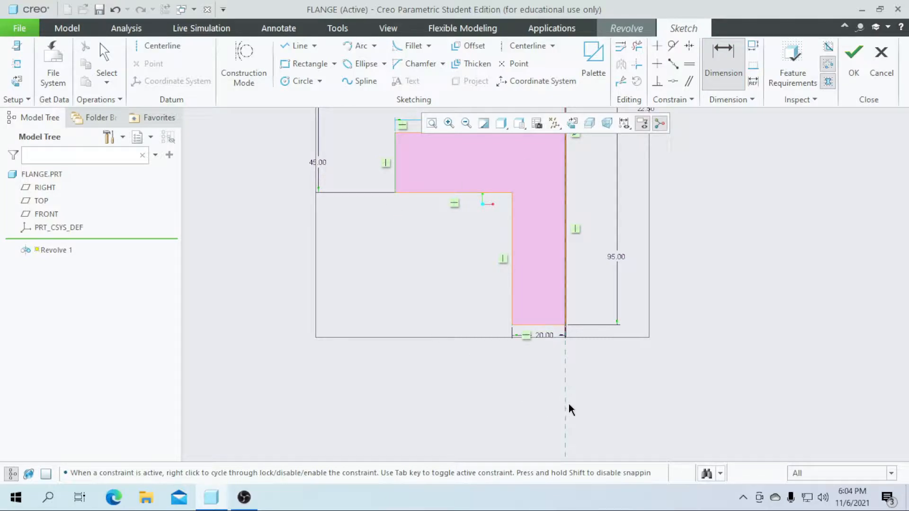
middle_click(474, 392)
text(75)
key(Return)
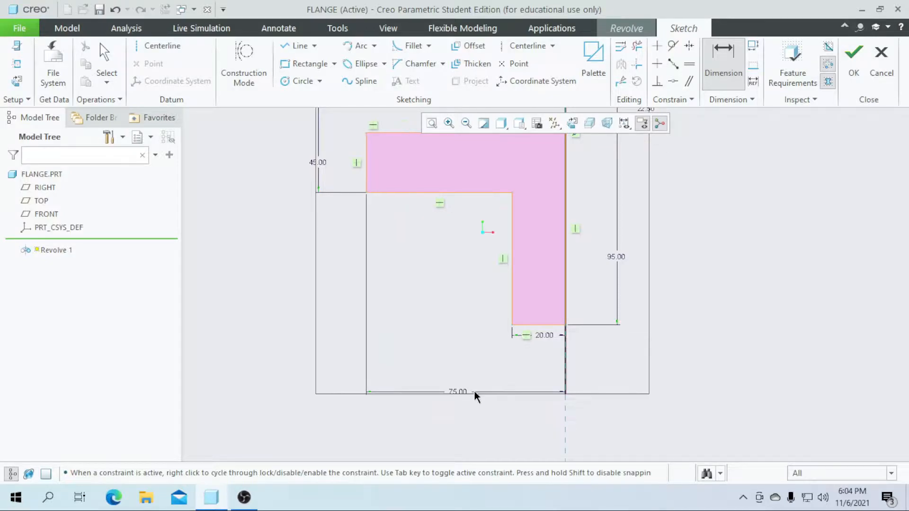
Step: Accept the stepped profile sketch and complete the 360° solid revolve, using the shaded-with-edges display
scroll(474, 392, up, 3)
scroll(453, 324, down, 1)
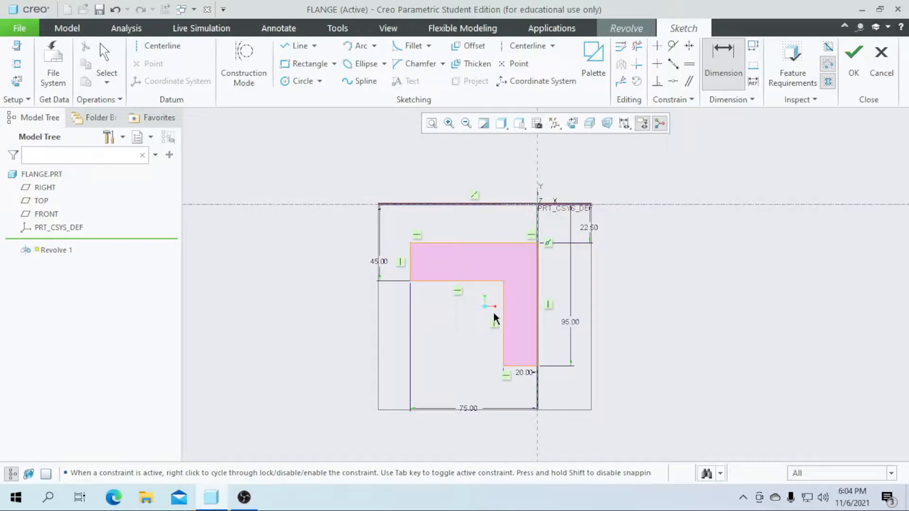
scroll(512, 293, down, 1)
scroll(509, 297, up, 2)
scroll(493, 309, down, 1)
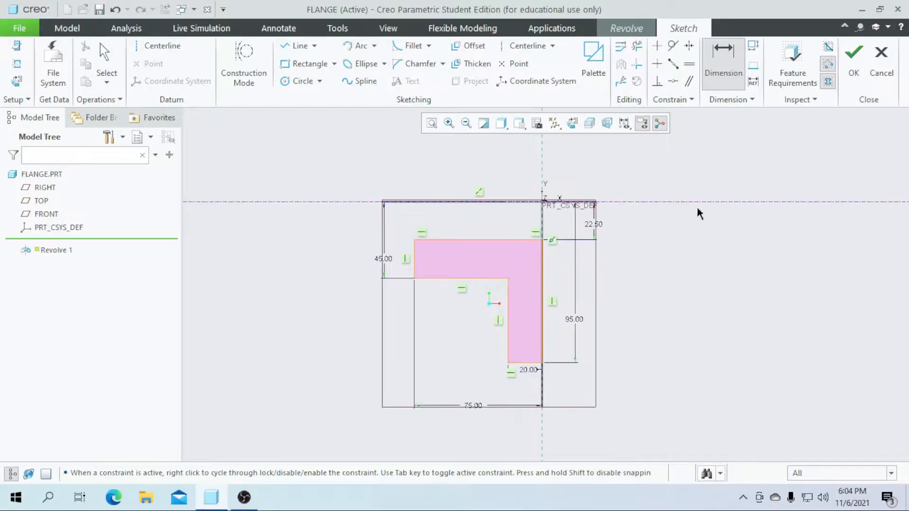
click(853, 59)
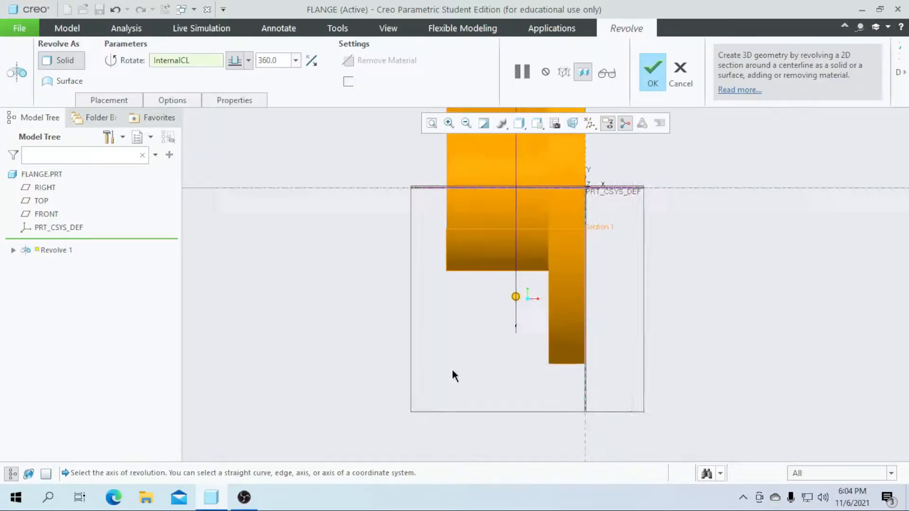
click(519, 123)
click(532, 150)
mouse_move(608, 233)
middle_down()
mouse_move(629, 258)
mouse_move(615, 245)
middle_up()
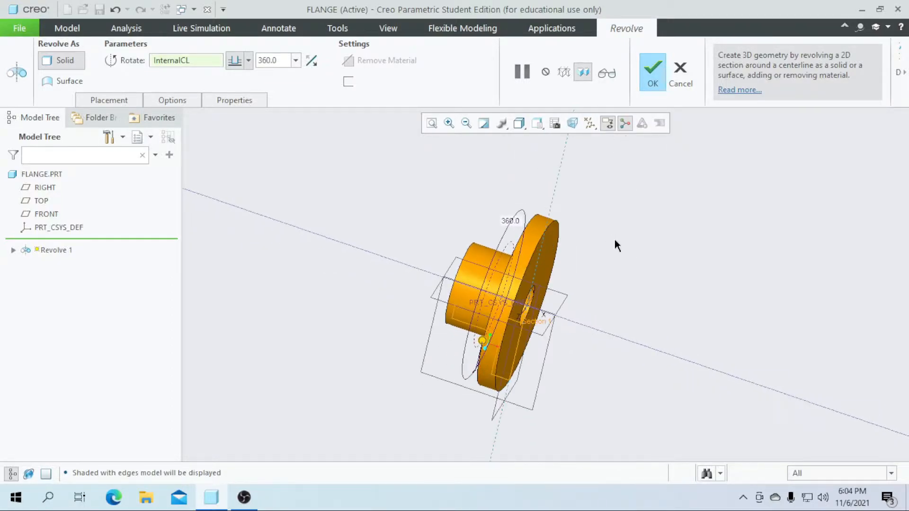
click(652, 75)
click(620, 251)
Step: Start an extrude sketch on the FRONT plane and orient the view parallel to the sketch plane
scroll(439, 361, up, 4)
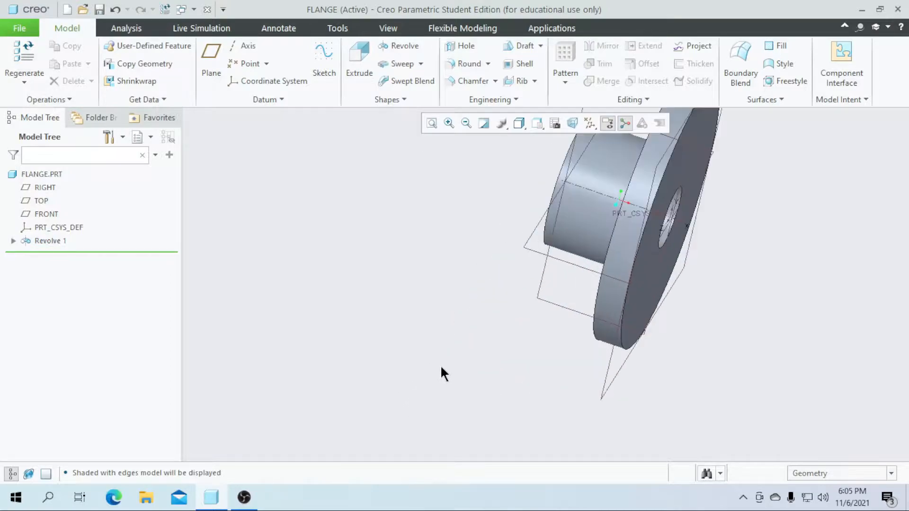
scroll(468, 359, down, 3)
scroll(529, 317, up, 1)
middle_drag(445, 383, 446, 357)
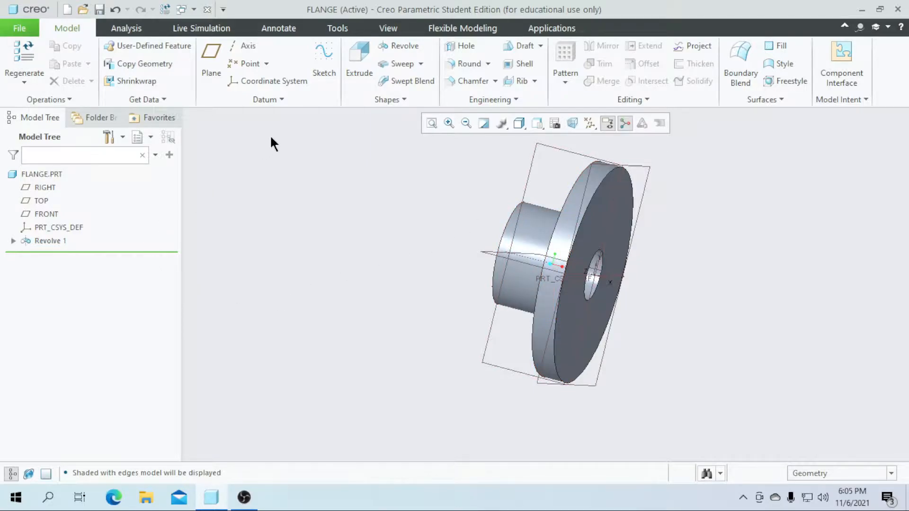
click(354, 72)
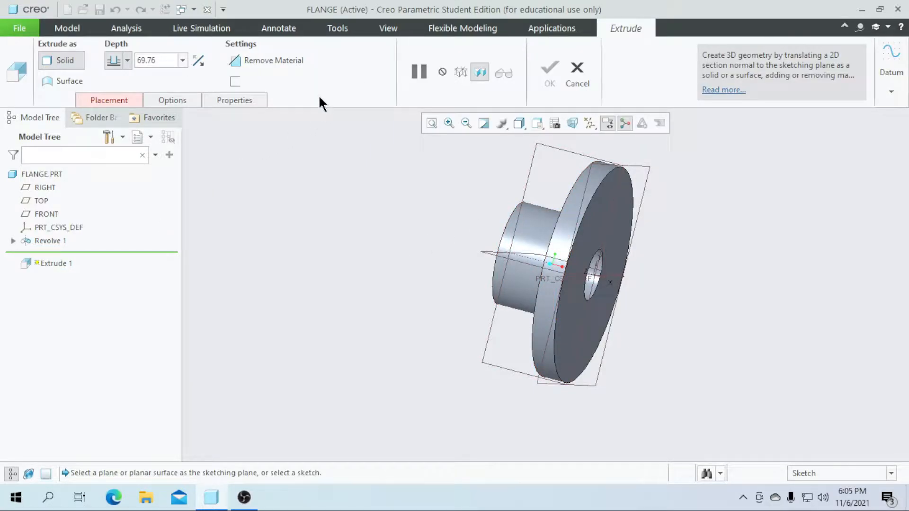
click(51, 214)
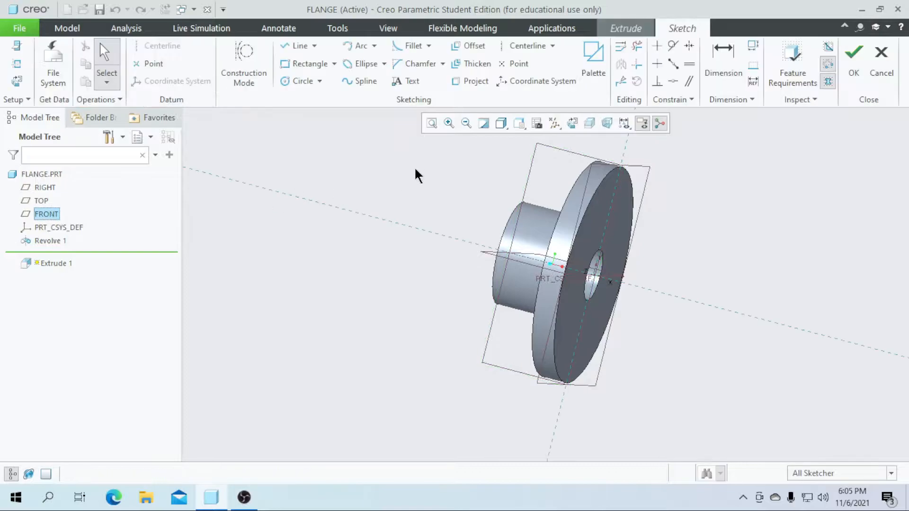
click(574, 124)
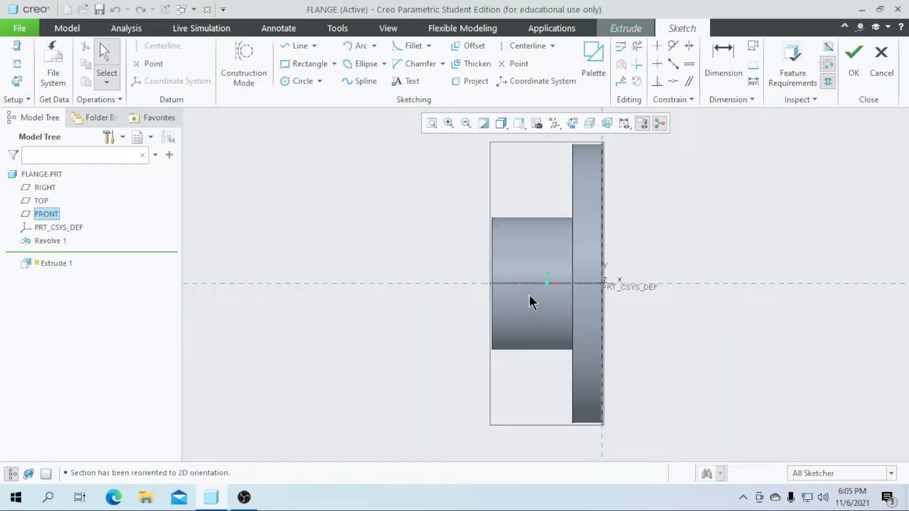
scroll(534, 291, up, 1)
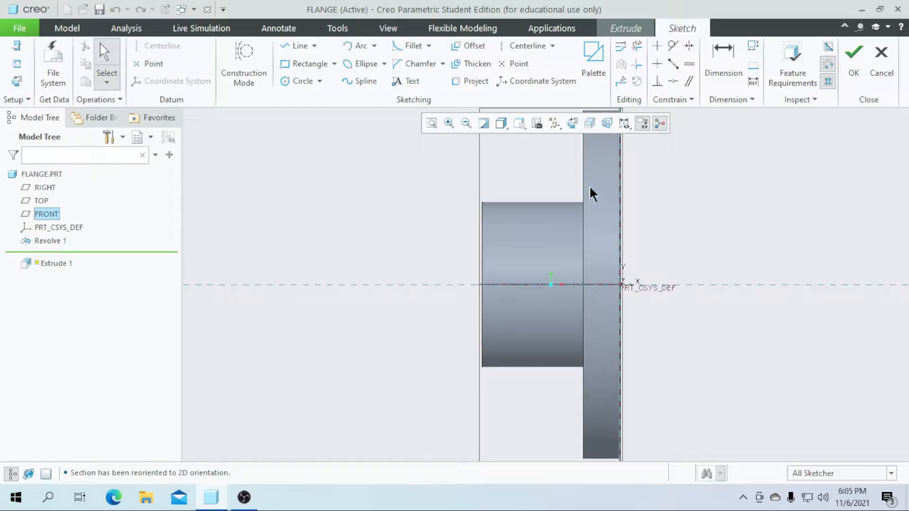
click(588, 124)
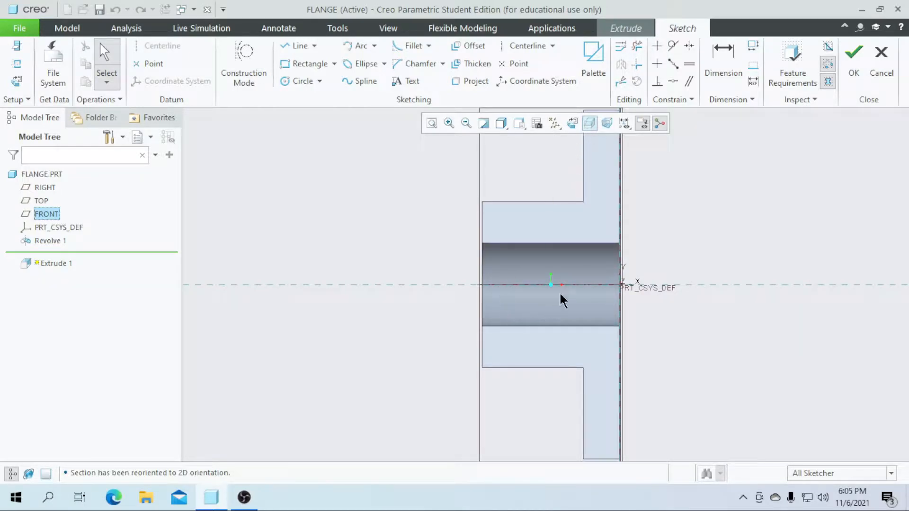
scroll(542, 285, up, 1)
scroll(571, 219, down, 1)
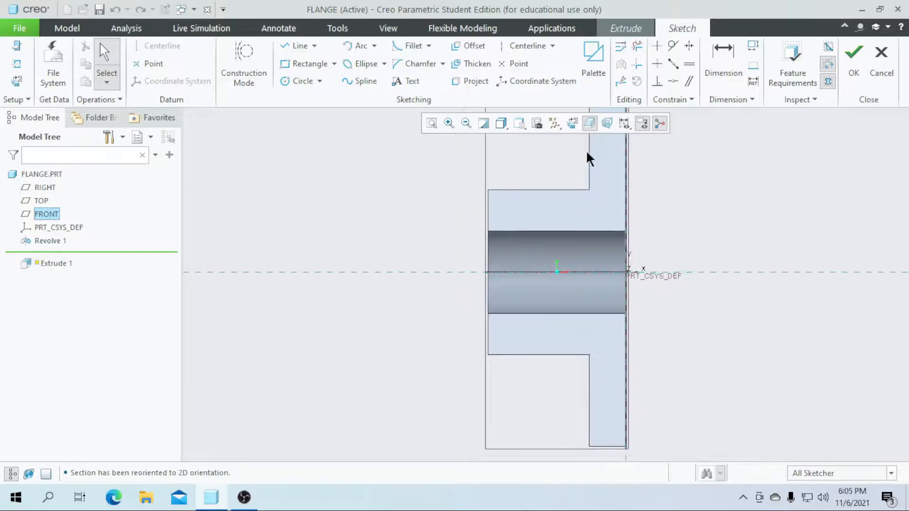
click(589, 124)
Step: Switch to the hidden line display and add the bore's upper and lower edges as sketch references
click(501, 124)
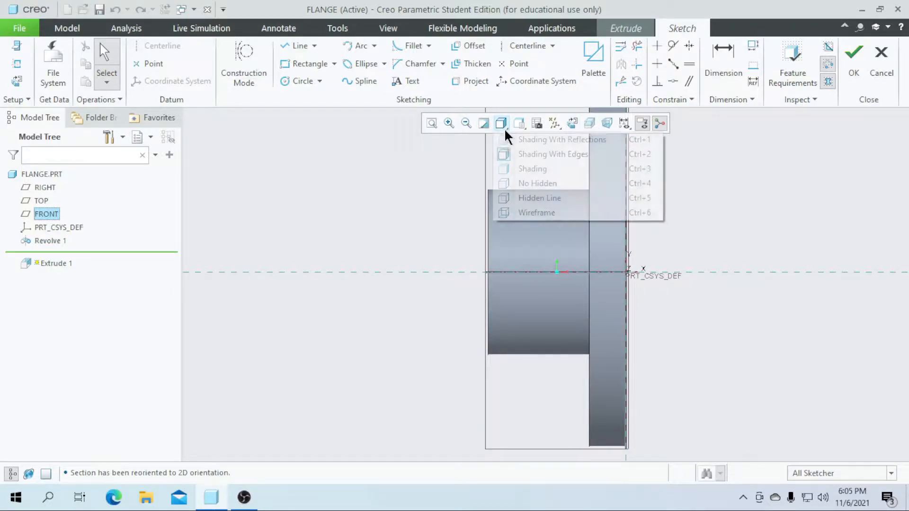
click(530, 198)
scroll(541, 274, up, 1)
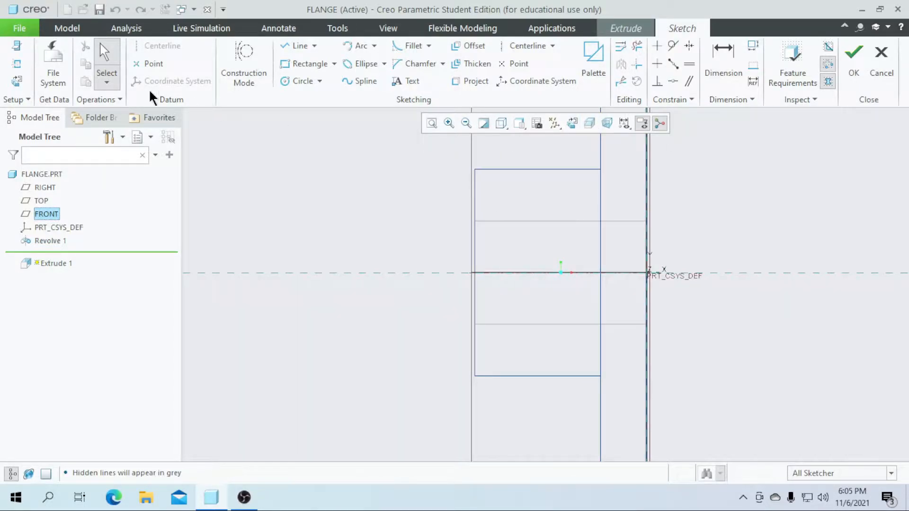
click(17, 64)
click(525, 221)
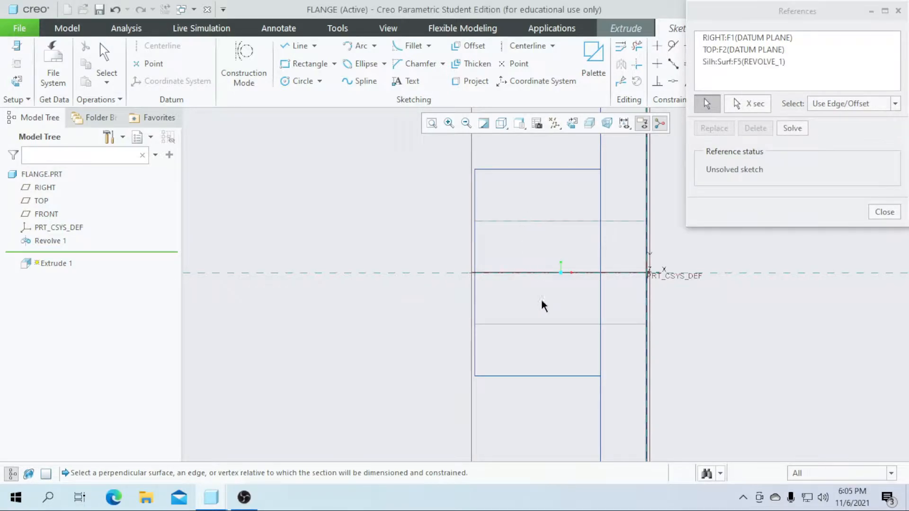
click(559, 324)
click(871, 214)
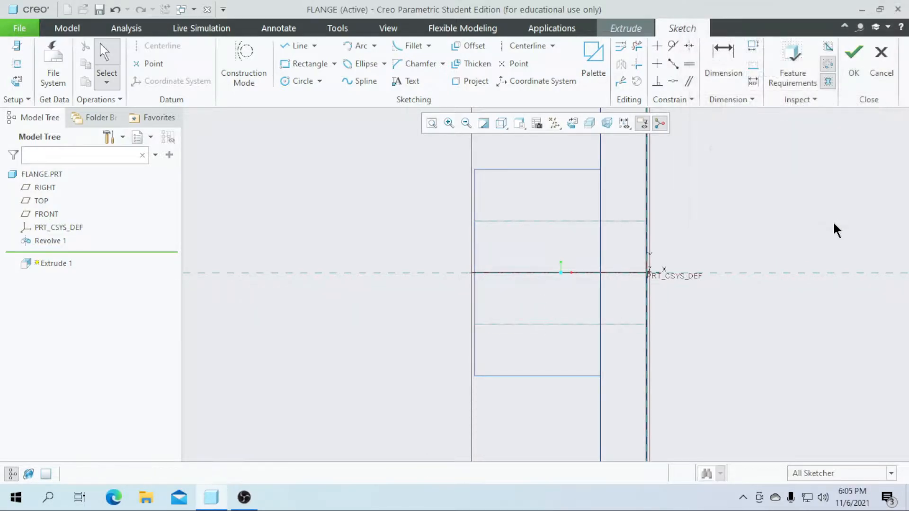
Step: Sketch a closed four-sided profile from the axis, about 28 mm high at the hub end, sloping up to the flange face
click(294, 46)
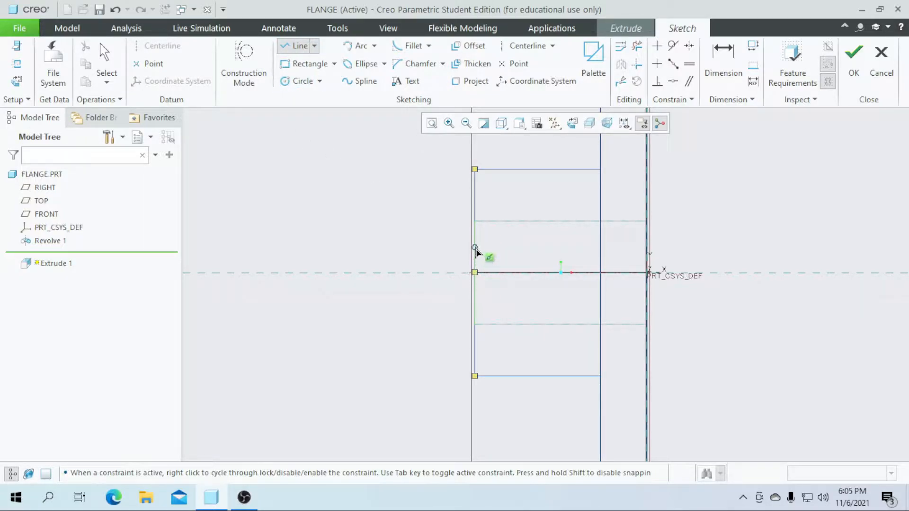
click(474, 273)
click(475, 209)
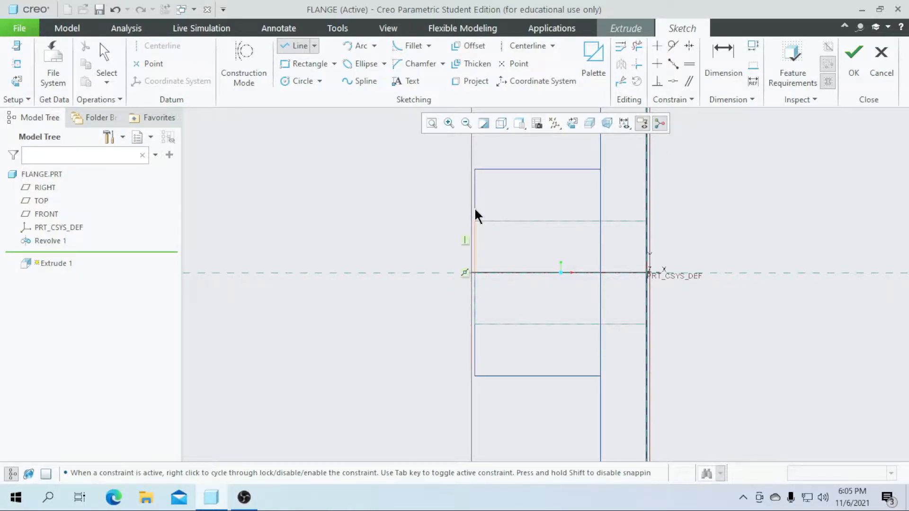
click(647, 185)
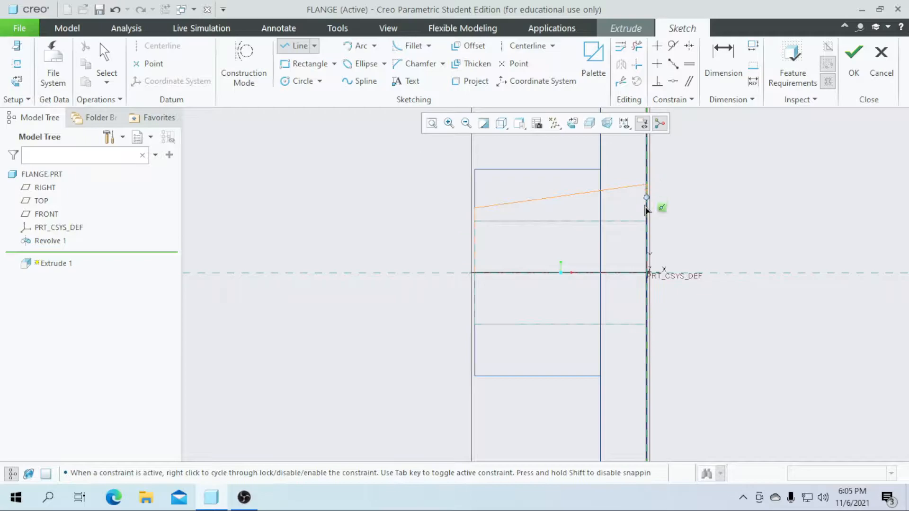
click(647, 273)
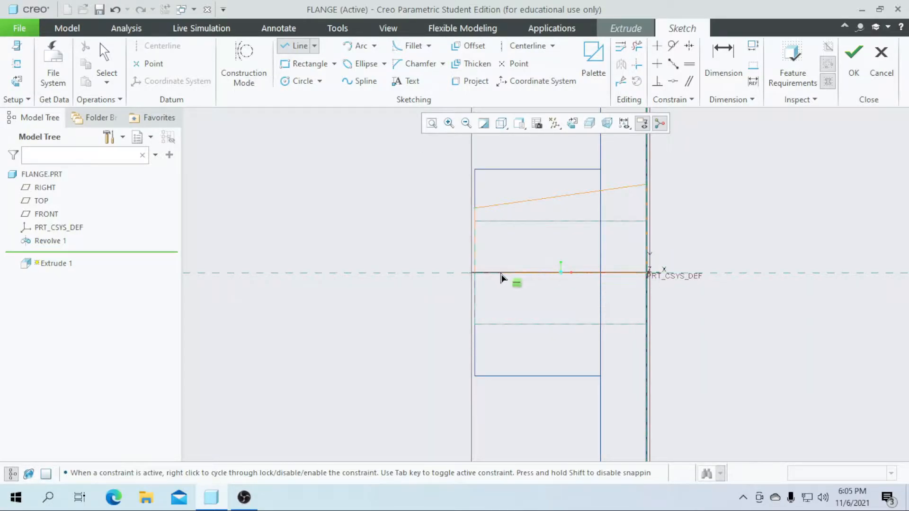
click(476, 274)
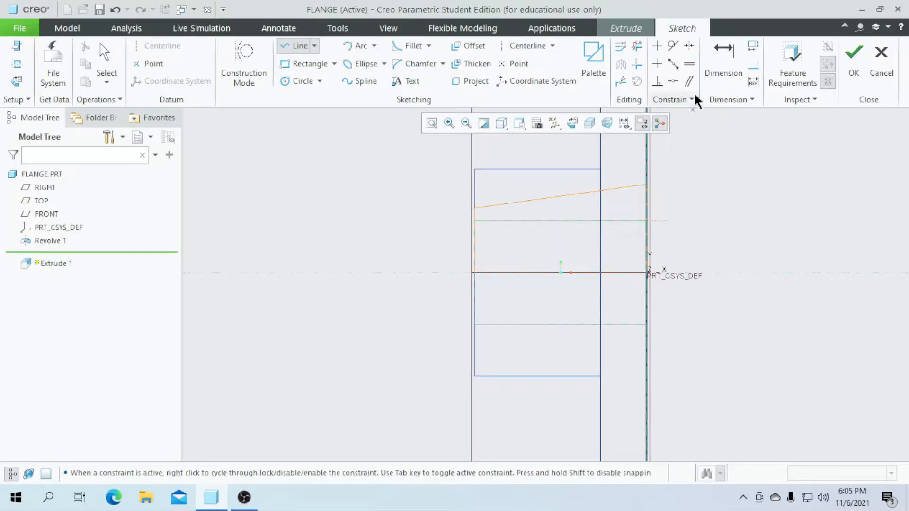
Step: Dimension the sloped line's flange-face endpoint at 47.90 mm from the bore's lower edge
click(715, 88)
scroll(646, 246, down, 1)
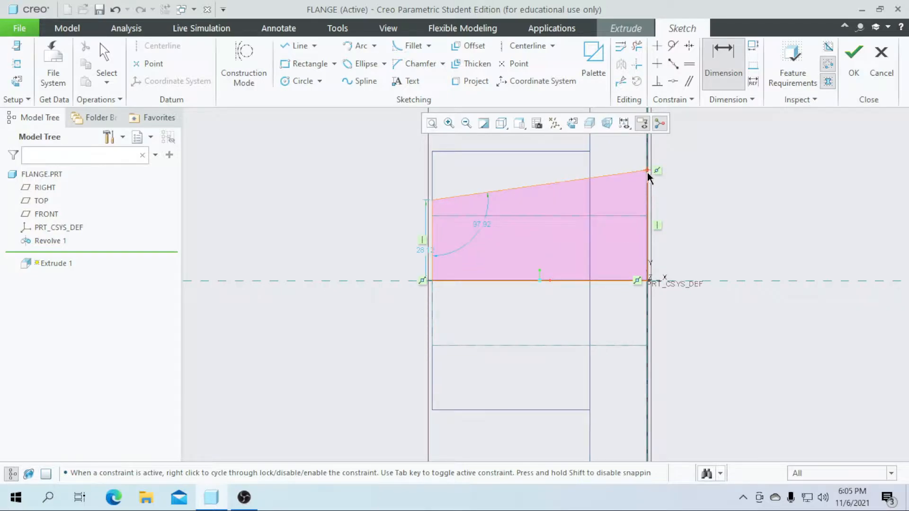
click(636, 345)
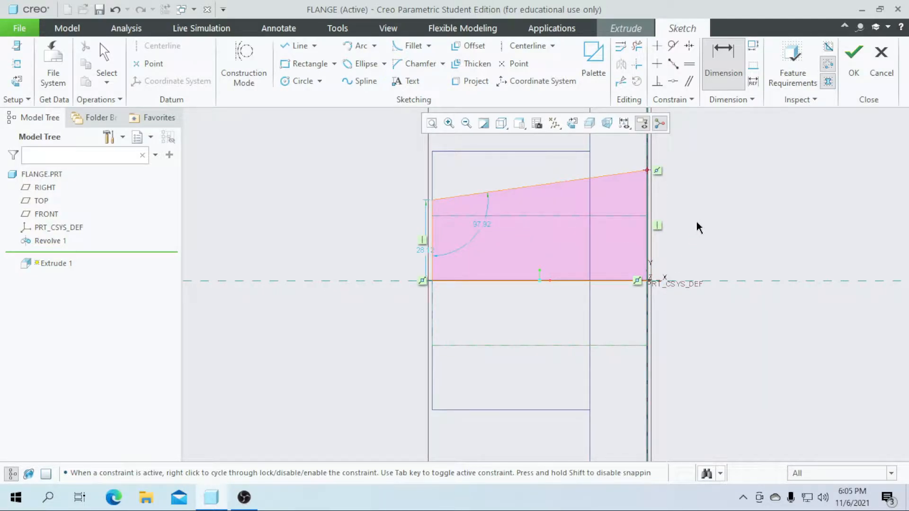
middle_click(698, 227)
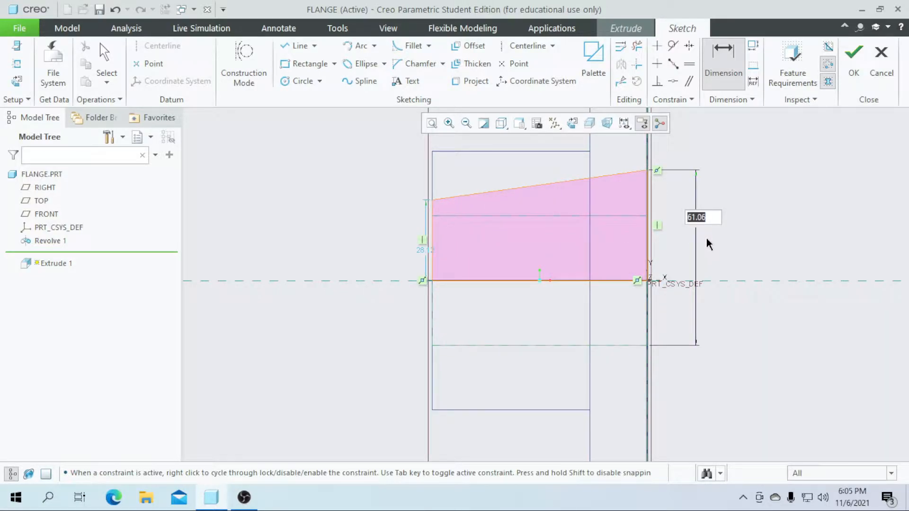
text(47.90)
key(Return)
Step: Dimension the sloped line's hub-end endpoint at 47.15 mm from the bore's lower edge
scroll(491, 287, up, 1)
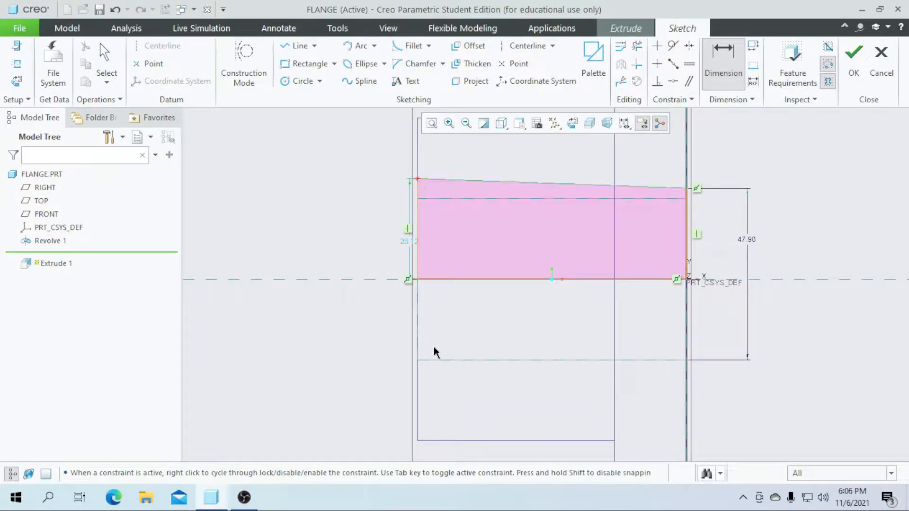
click(438, 360)
middle_click(350, 326)
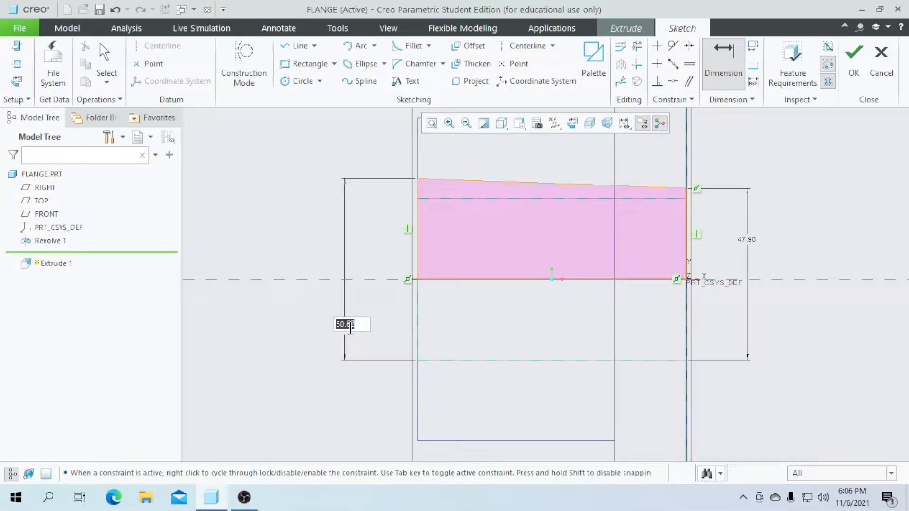
text(47.15)
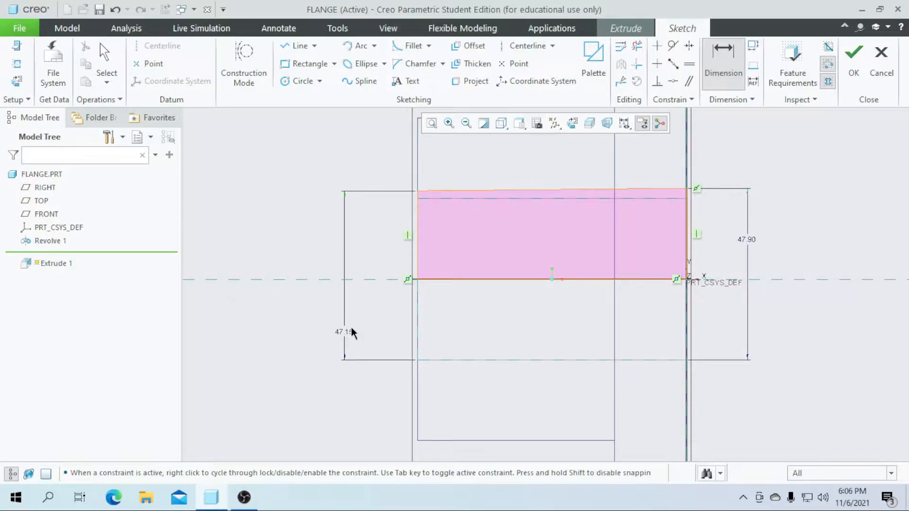
key(Return)
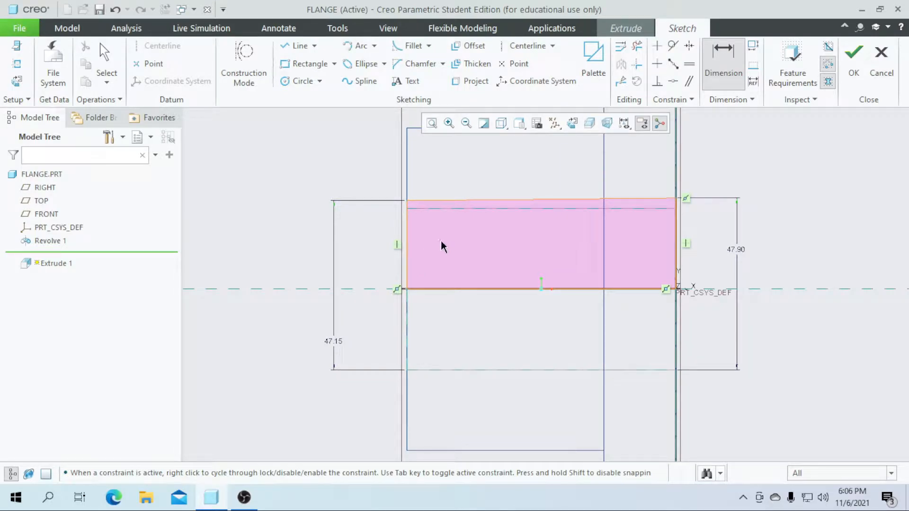
Step: Finish the tapered keyway sketch and switch the model to the shaded-with-edges display
scroll(473, 263, up, 2)
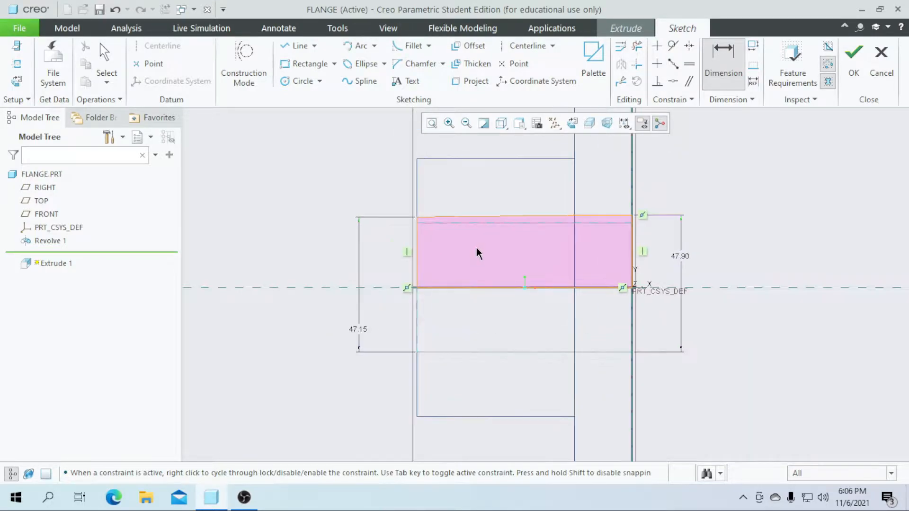
click(852, 78)
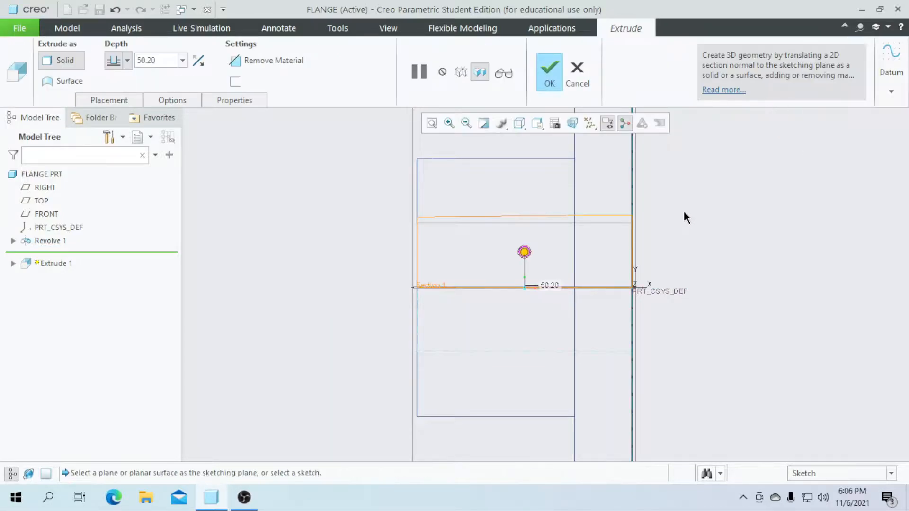
middle_drag(581, 225, 514, 229)
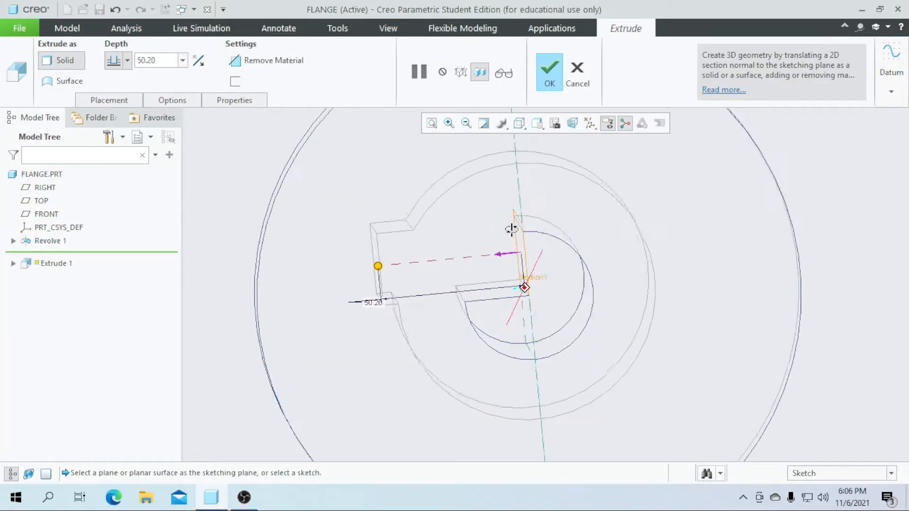
click(519, 124)
click(546, 155)
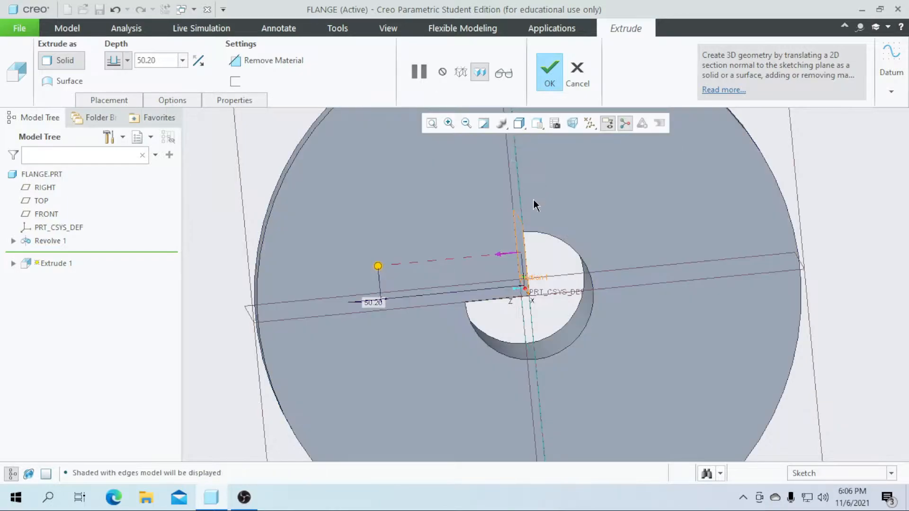
scroll(538, 222, up, 3)
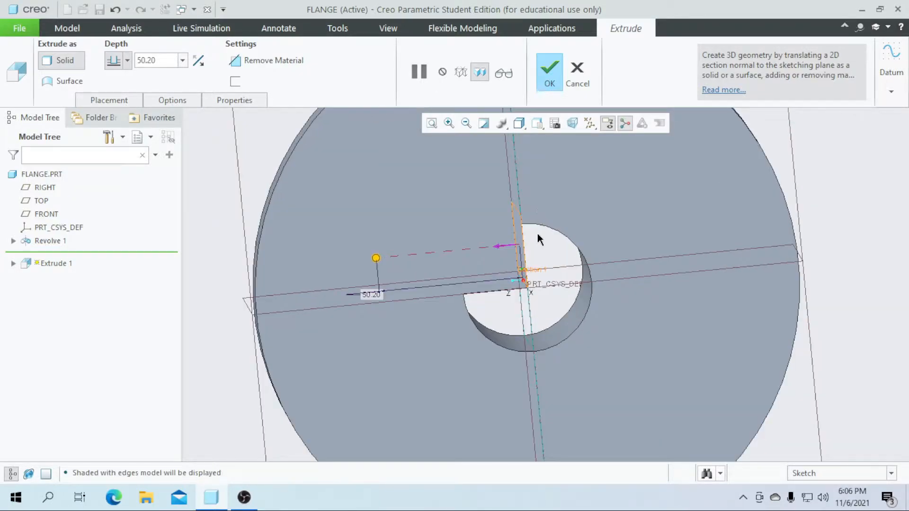
Step: Extrude the keyway section symmetrically about the sketch plane to a total depth of 14
click(127, 60)
click(114, 100)
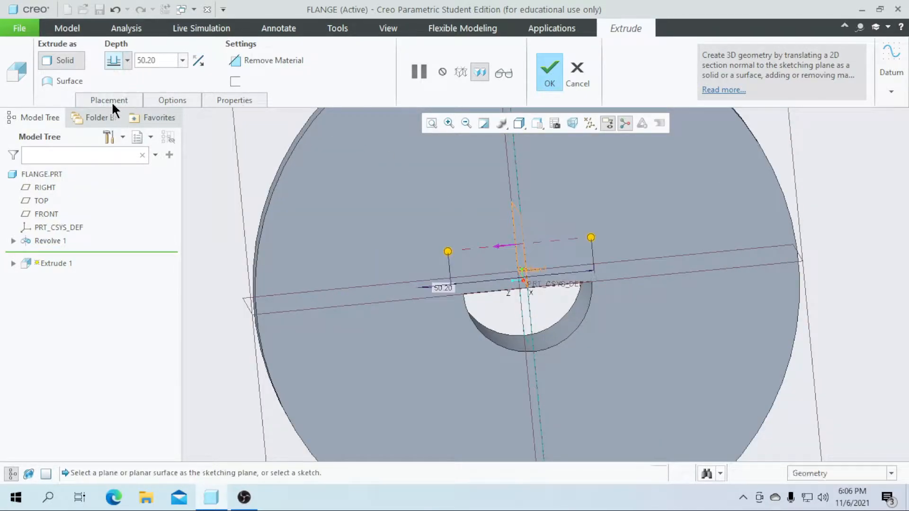
double_click(169, 57)
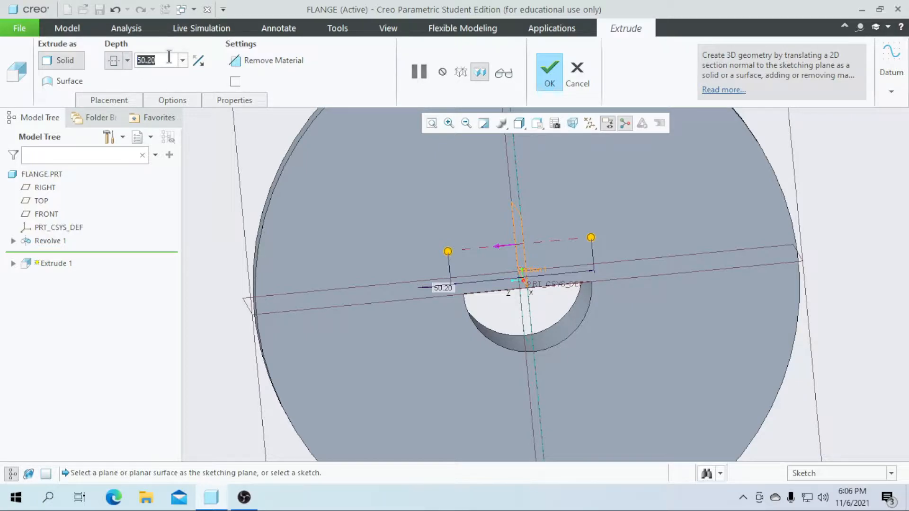
text(14)
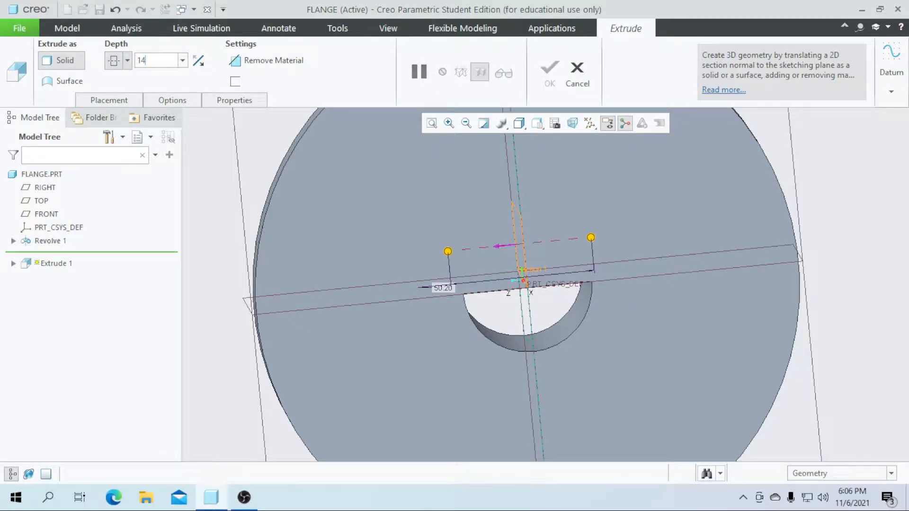
key(Return)
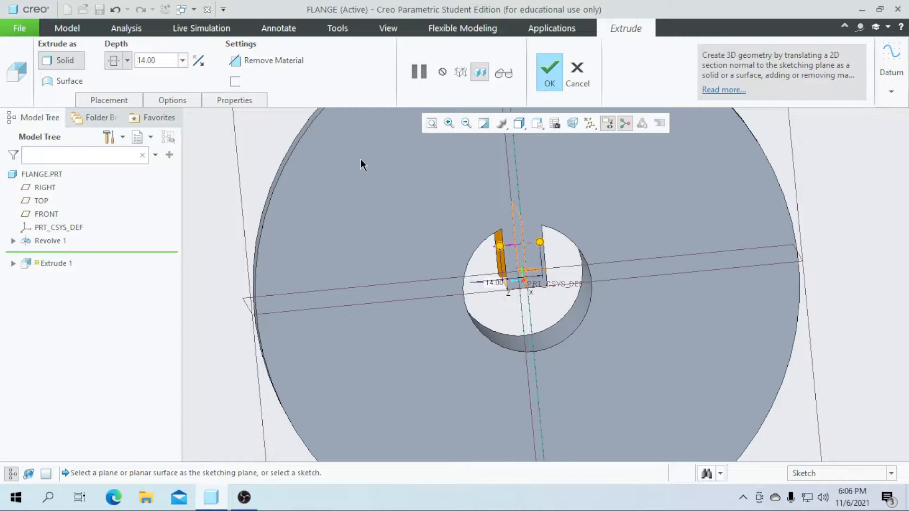
Step: Make the keyway extrusion remove material and complete the cut in the bore
click(246, 64)
scroll(379, 217, up, 3)
scroll(405, 271, down, 1)
scroll(405, 271, down, 1)
scroll(373, 306, up, 3)
scroll(402, 234, down, 2)
click(548, 86)
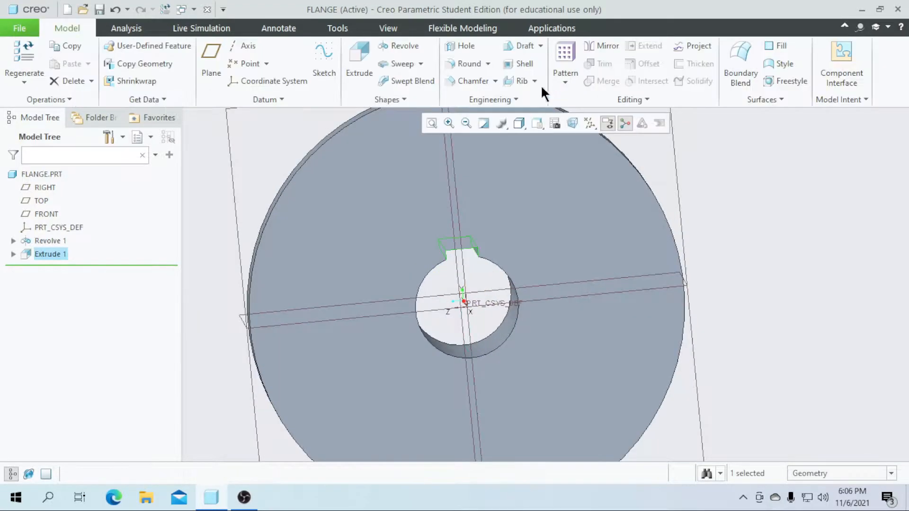
Step: Place a simple hole on the large flat flange face and set its placement type to Diameter
scroll(705, 266, up, 2)
middle_drag(731, 292, 770, 288)
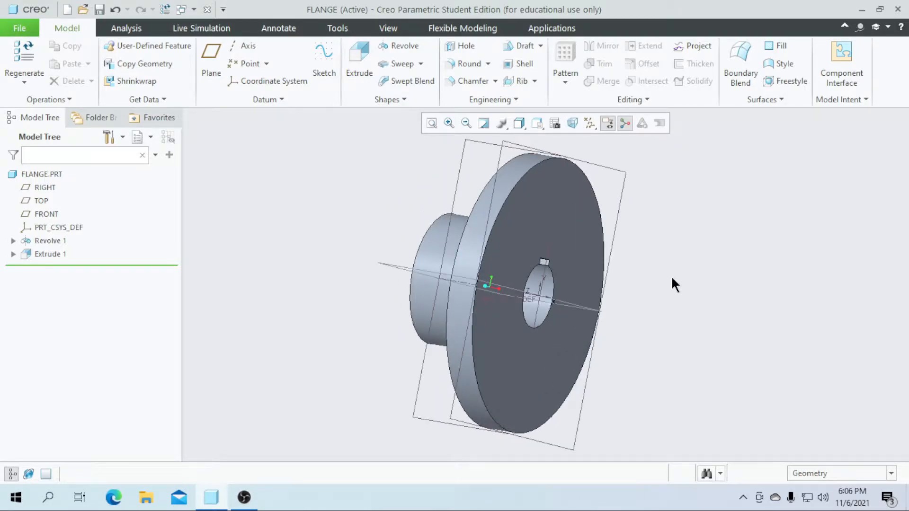
middle_drag(552, 229, 533, 213)
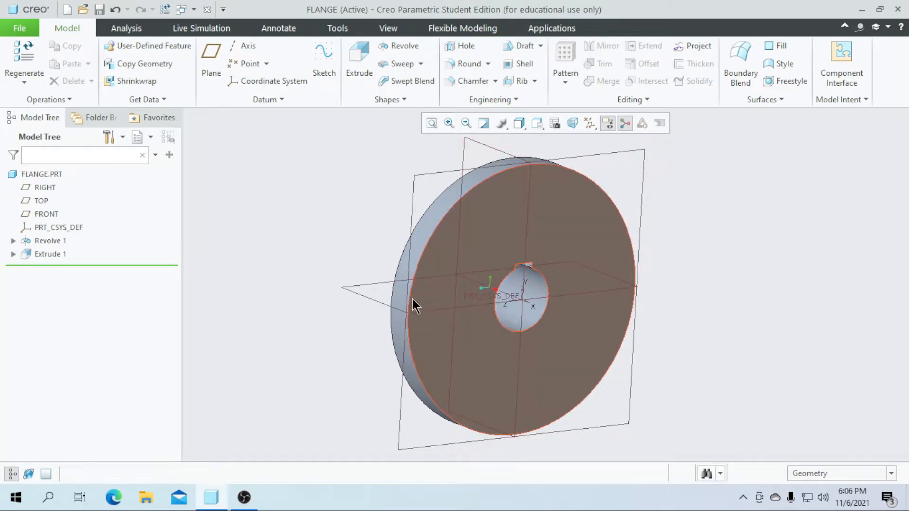
mouse_move(746, 306)
middle_down()
mouse_move(767, 300)
mouse_move(756, 310)
middle_up()
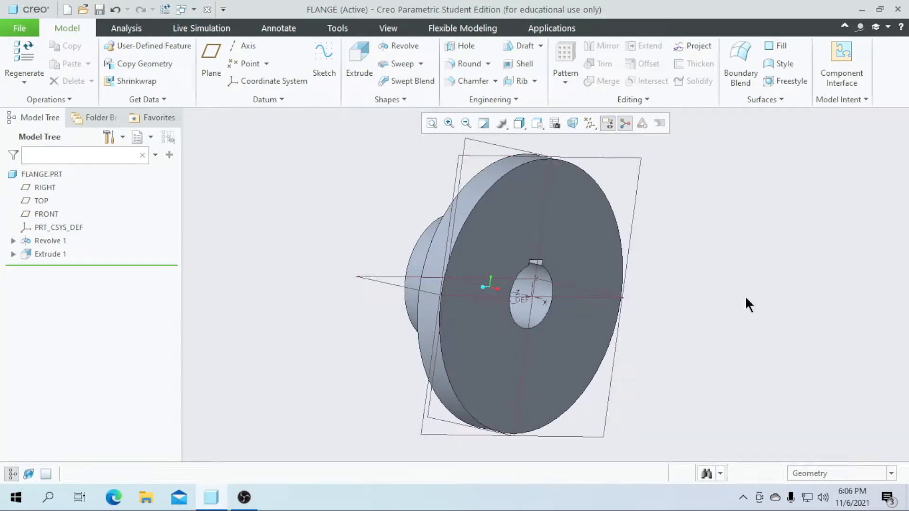
click(459, 44)
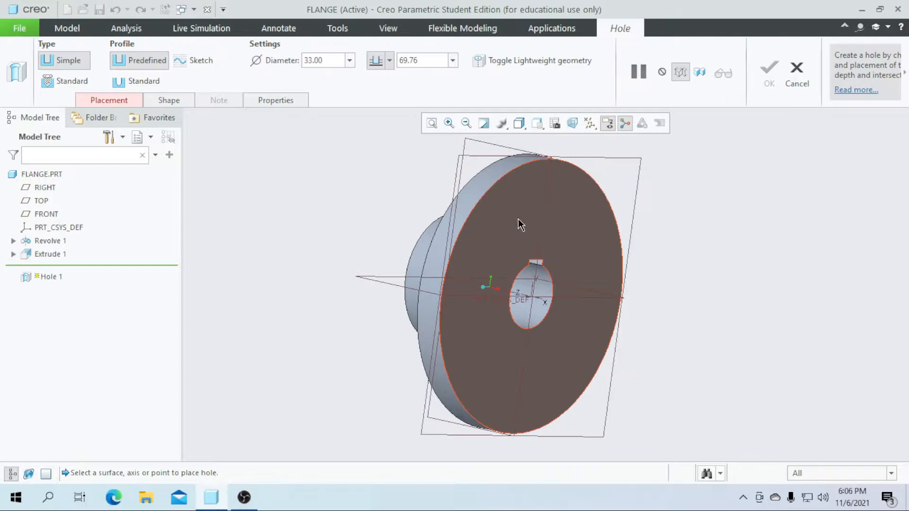
middle_drag(518, 219, 570, 260)
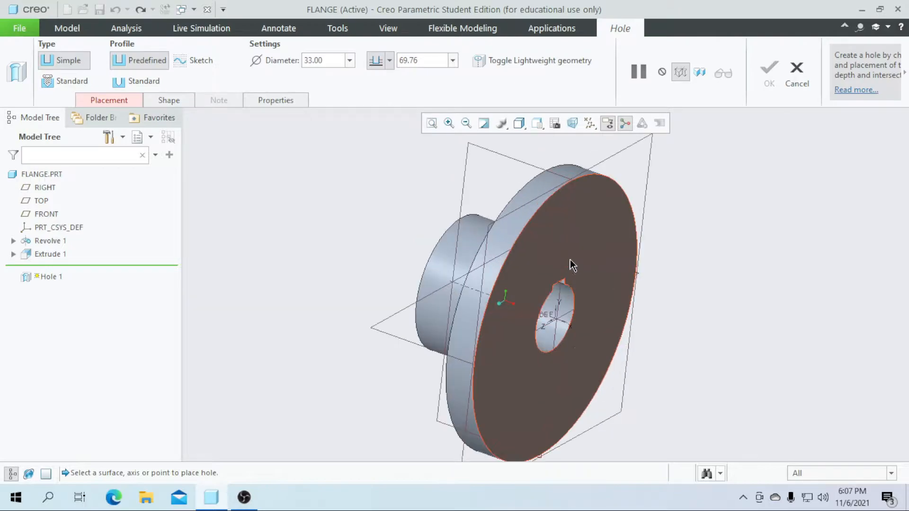
click(547, 233)
click(134, 101)
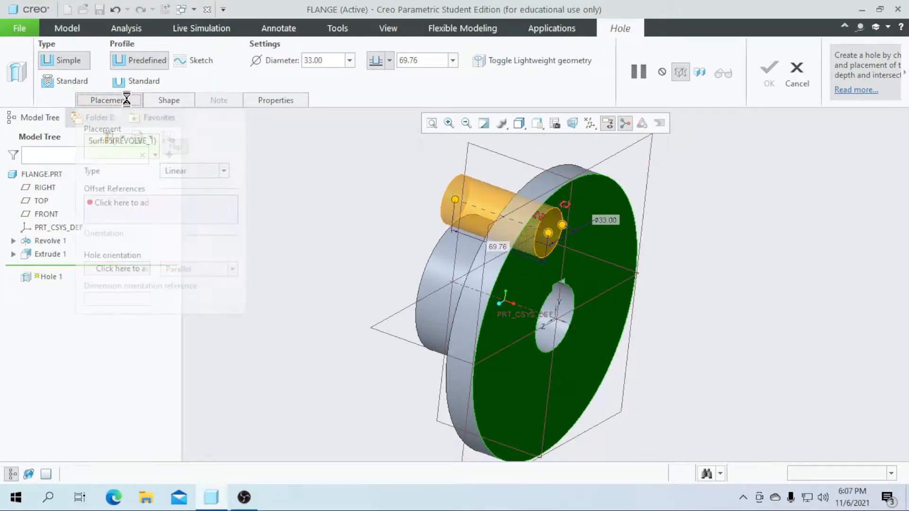
click(222, 171)
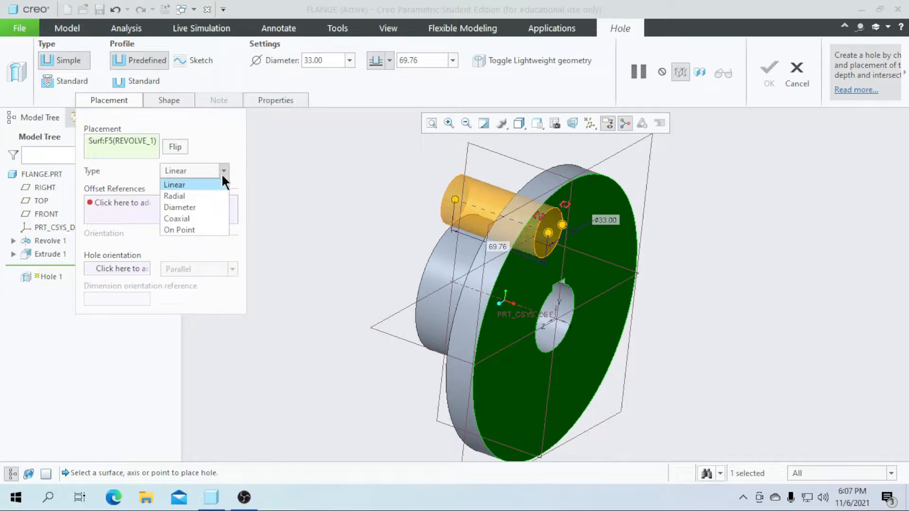
click(192, 204)
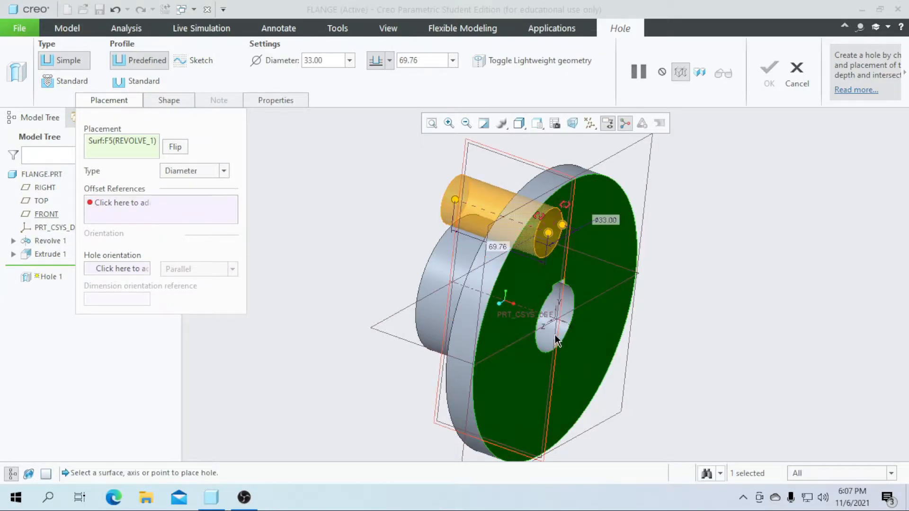
Step: Reference the hole to the bore's central axis and set its placement diameter to 140
scroll(555, 334, down, 2)
scroll(479, 285, up, 3)
scroll(524, 316, down, 2)
scroll(439, 326, up, 1)
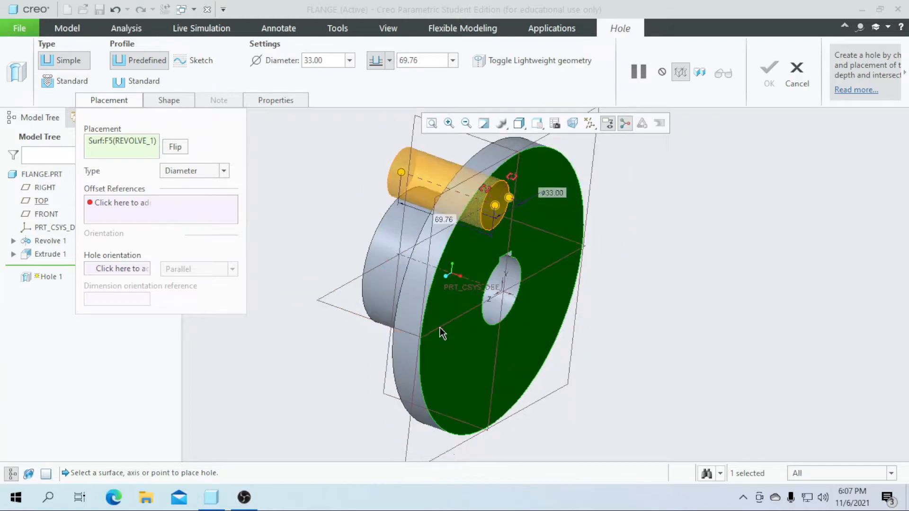
middle_drag(440, 326, 480, 302)
scroll(482, 302, down, 1)
scroll(439, 283, up, 1)
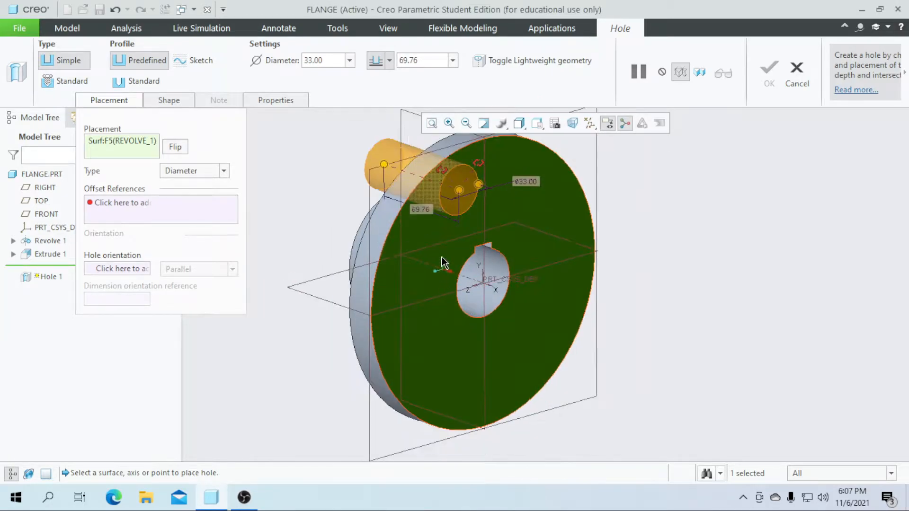
drag(478, 164, 473, 282)
scroll(476, 282, up, 2)
scroll(520, 347, down, 2)
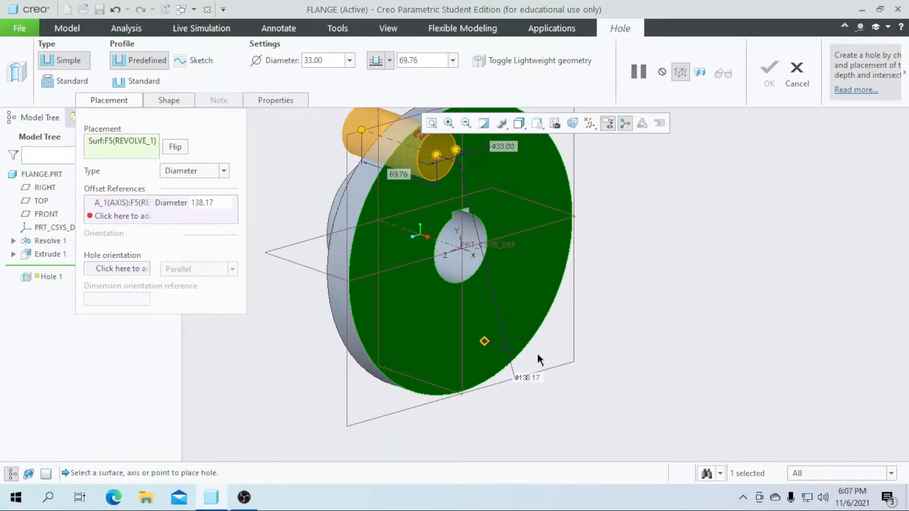
double_click(530, 379)
text(14)
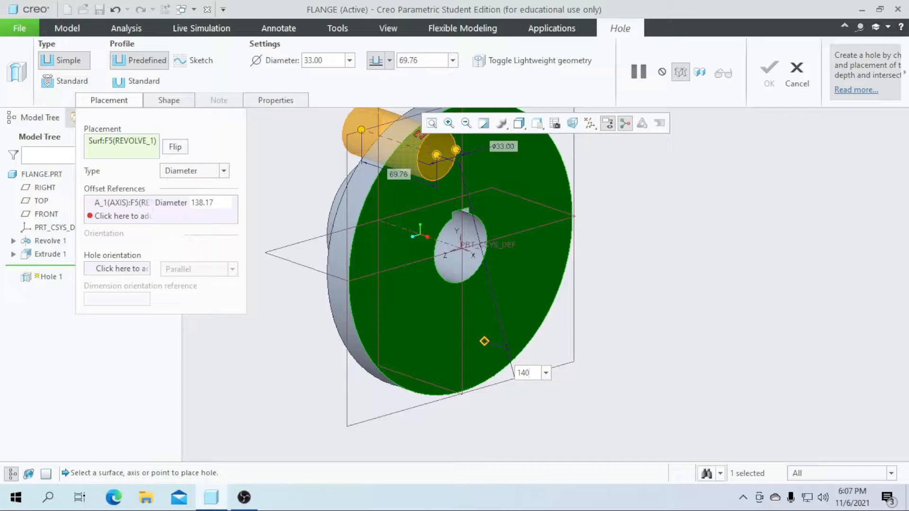
text(0)
key(Return)
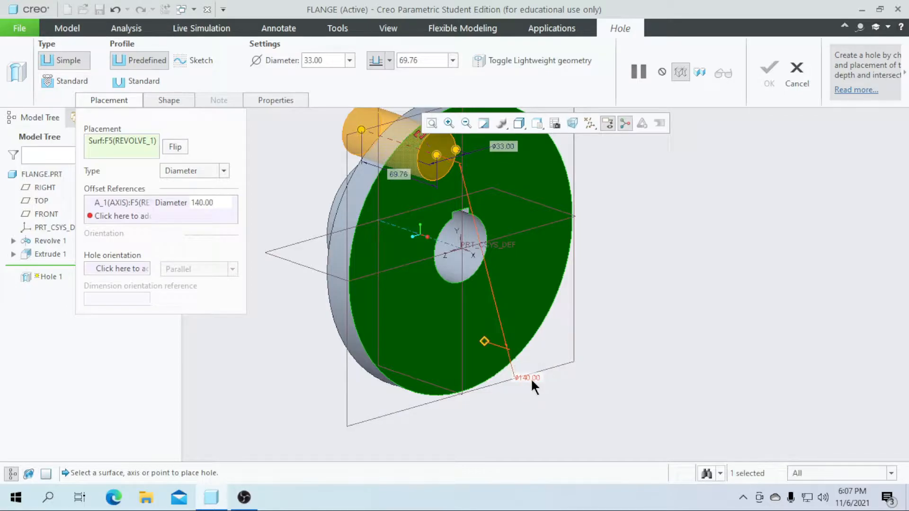
Step: Add the FRONT plane as the hole's angular reference and set the angle to 0
scroll(530, 379, up, 2)
scroll(485, 249, down, 2)
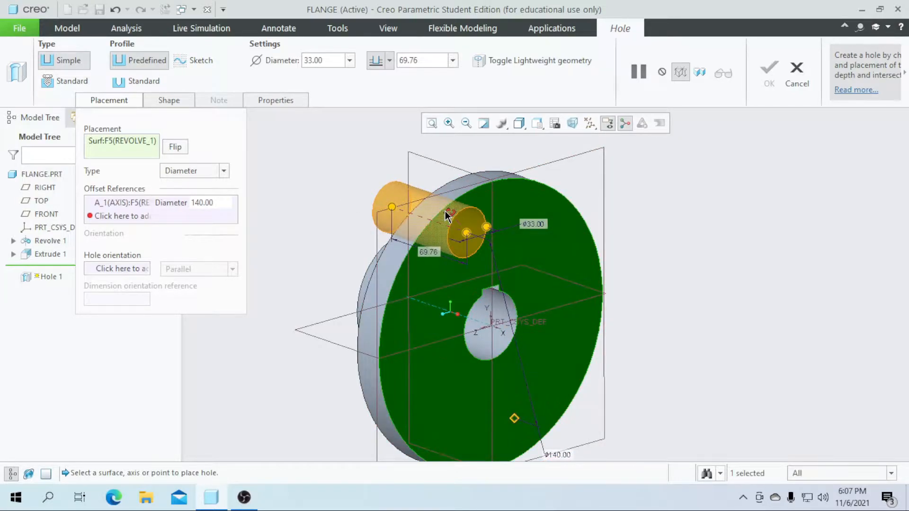
drag(453, 177, 488, 280)
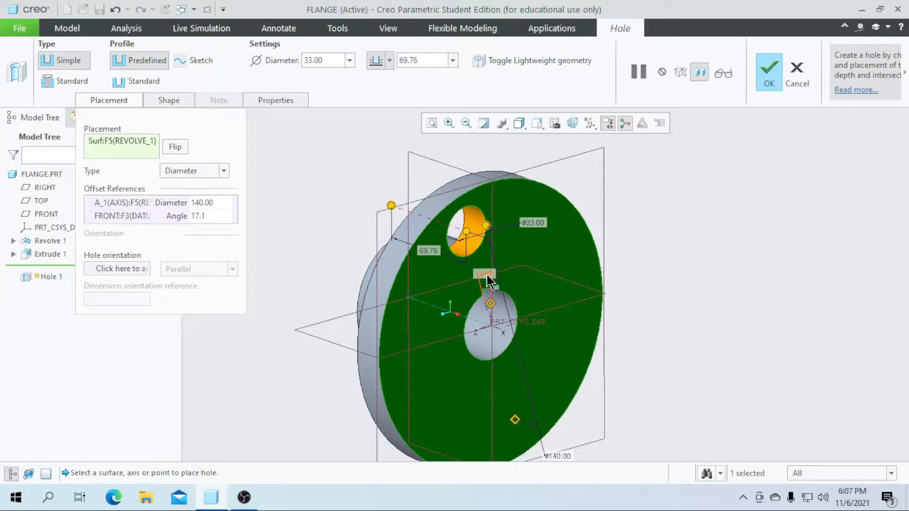
text(0)
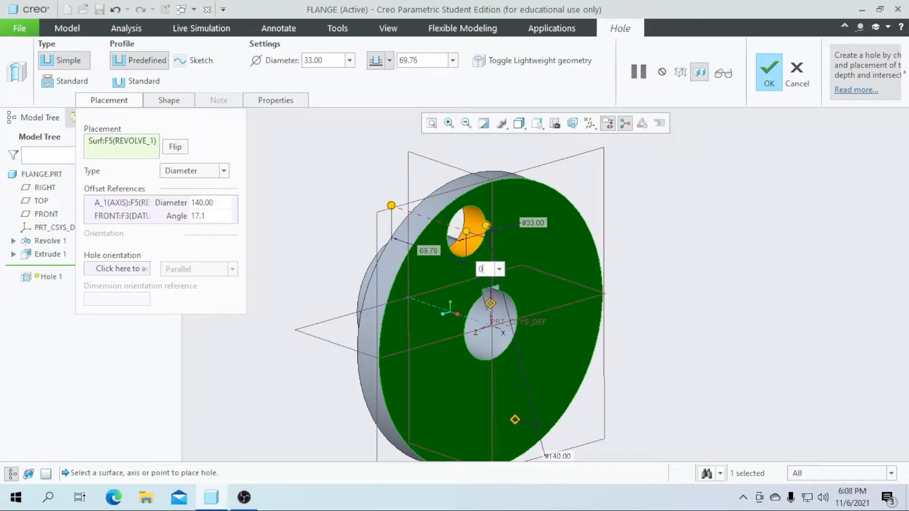
key(Return)
scroll(488, 281, up, 2)
scroll(487, 280, down, 1)
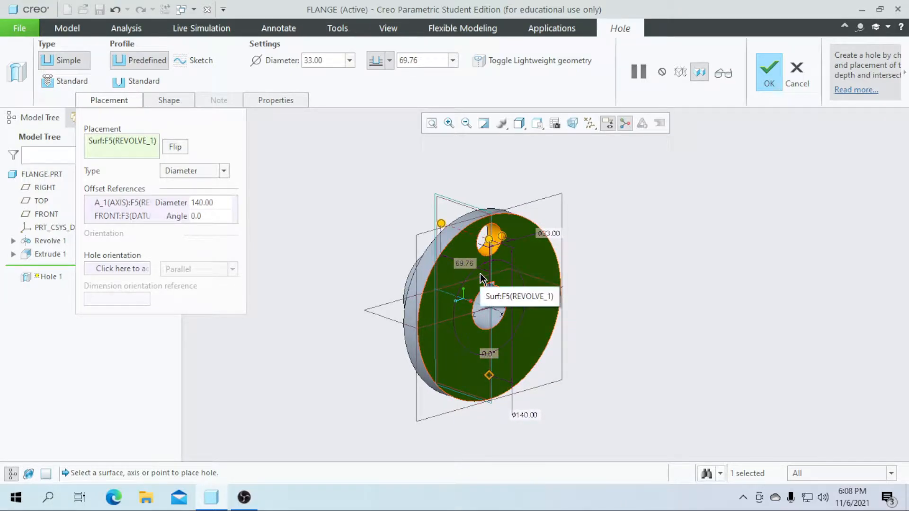
scroll(480, 273, down, 1)
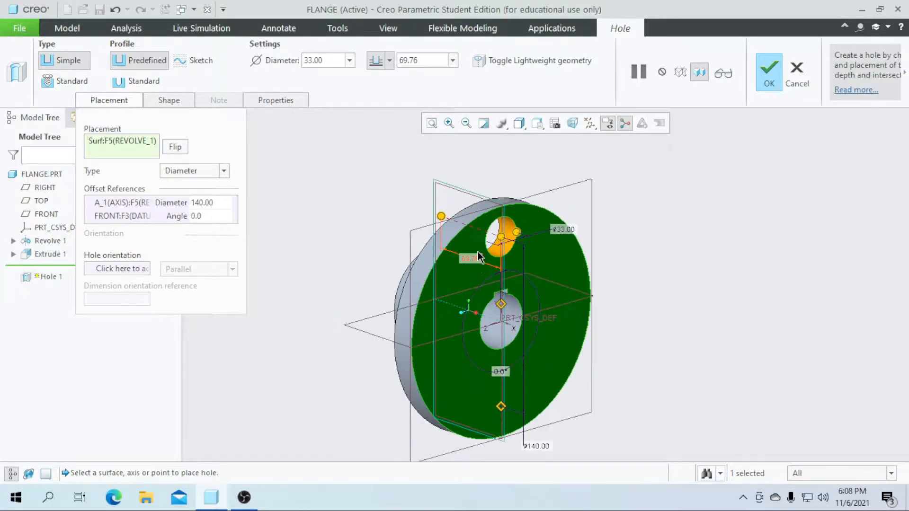
Step: Set the hole's diameter to 12 and its depth to through all, and complete the hole
double_click(326, 59)
text(12)
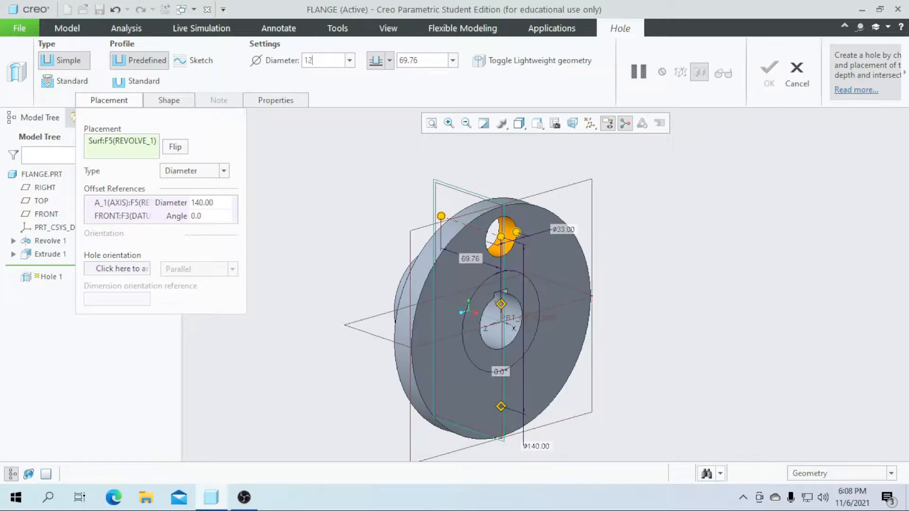
key(Return)
scroll(516, 235, down, 3)
scroll(515, 235, up, 3)
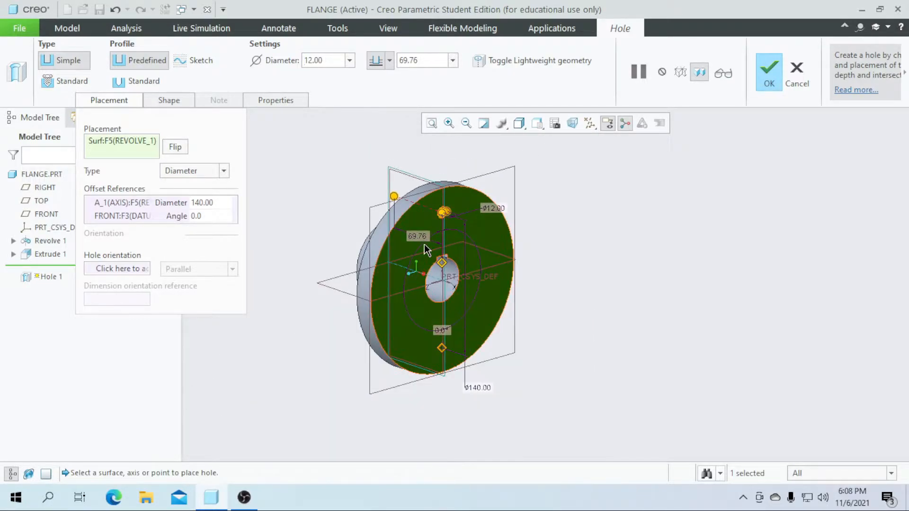
click(389, 62)
click(372, 120)
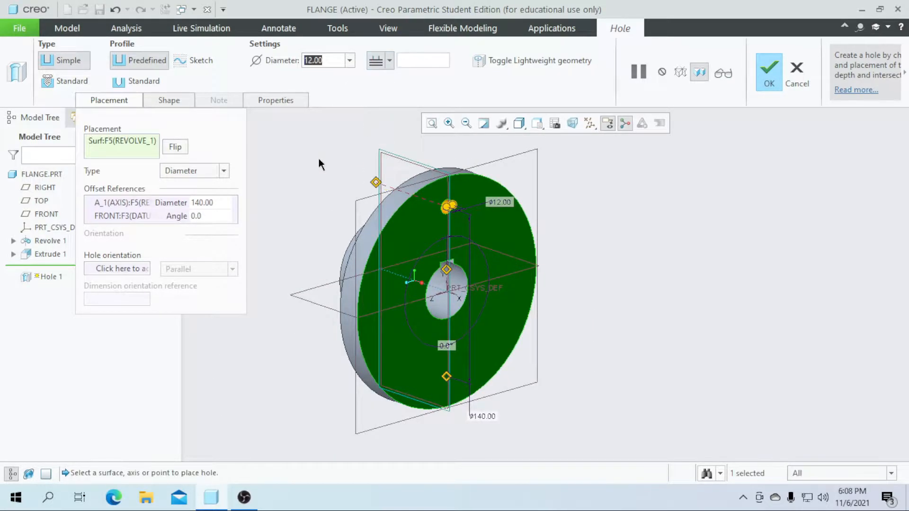
click(772, 77)
Step: Start a pattern of the bolt hole on the flange and set the pattern type to Axis
middle_drag(729, 206, 710, 244)
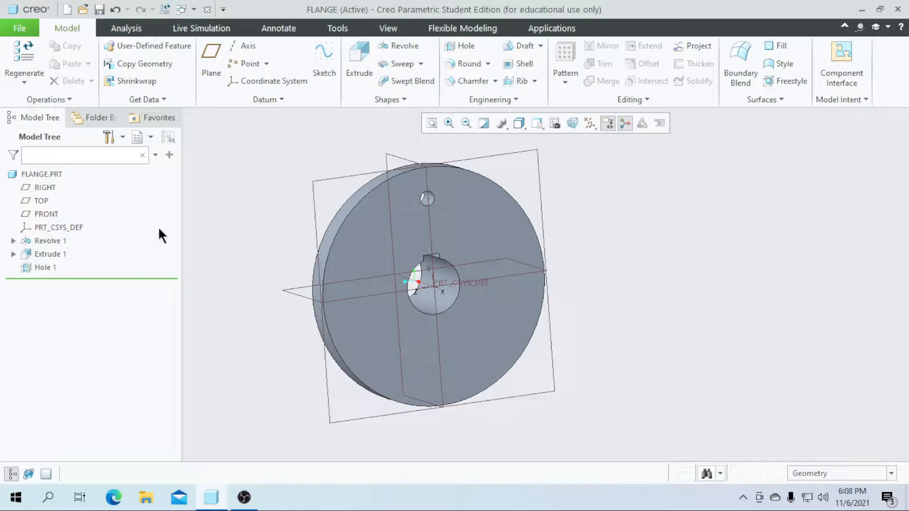
click(45, 264)
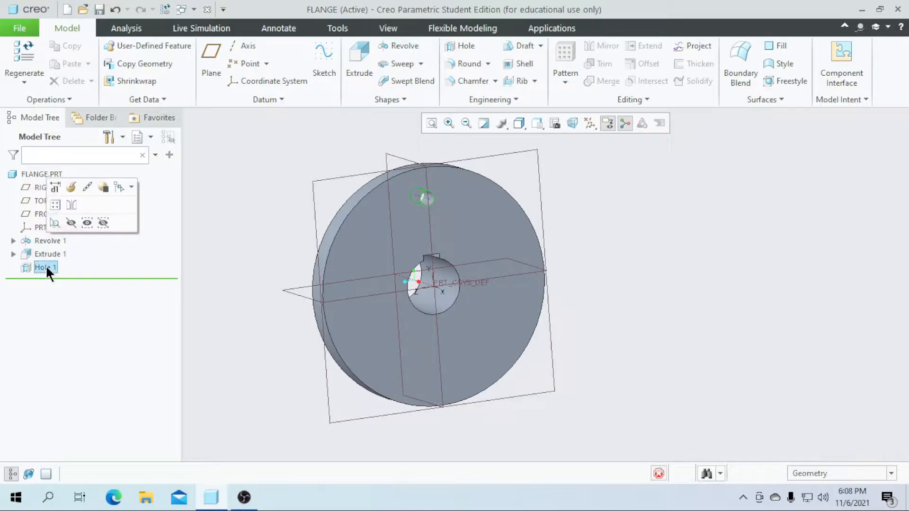
click(566, 59)
click(105, 62)
click(79, 110)
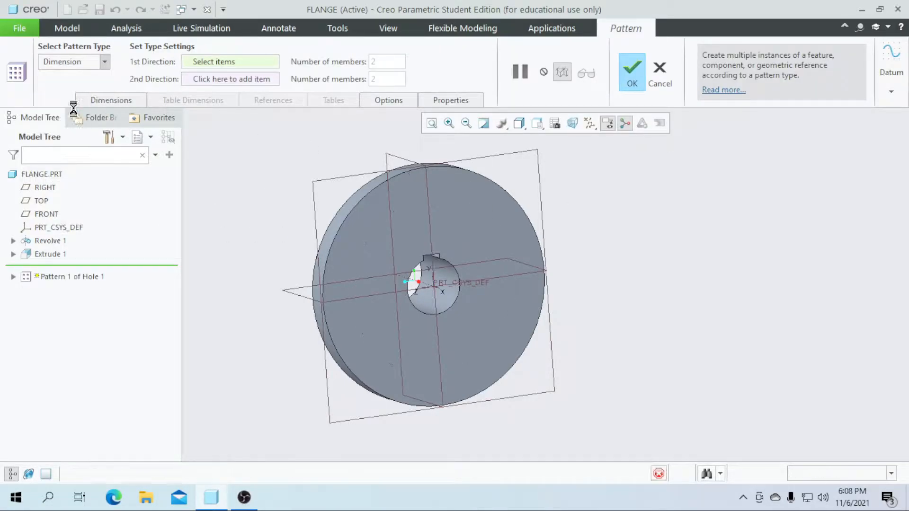
click(103, 59)
click(75, 93)
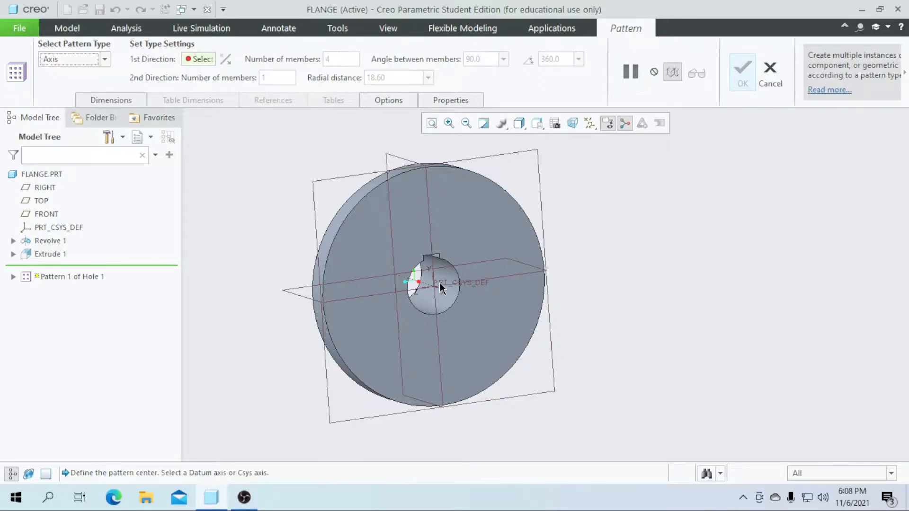
Step: Pattern the hole about the bore's central axis with 4 members spread over 360 degrees, and complete the pattern
scroll(426, 286, up, 3)
click(421, 286)
scroll(455, 277, down, 3)
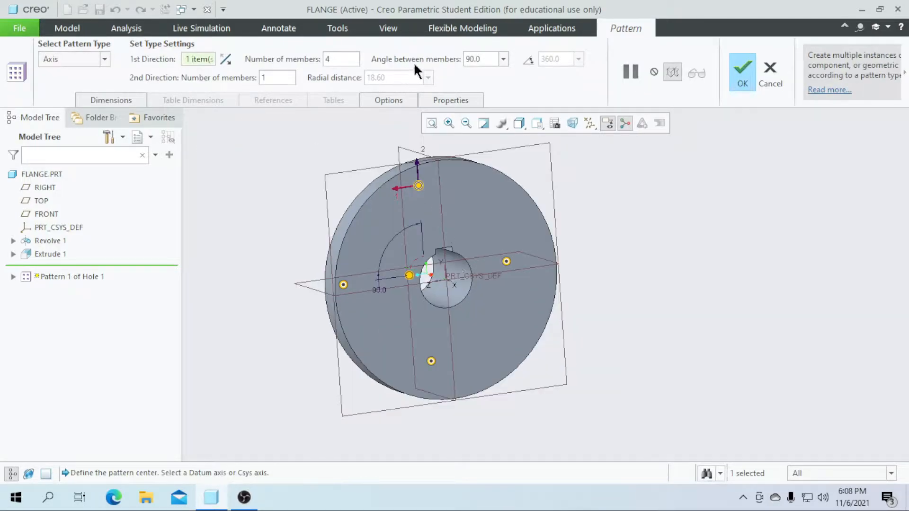
click(528, 60)
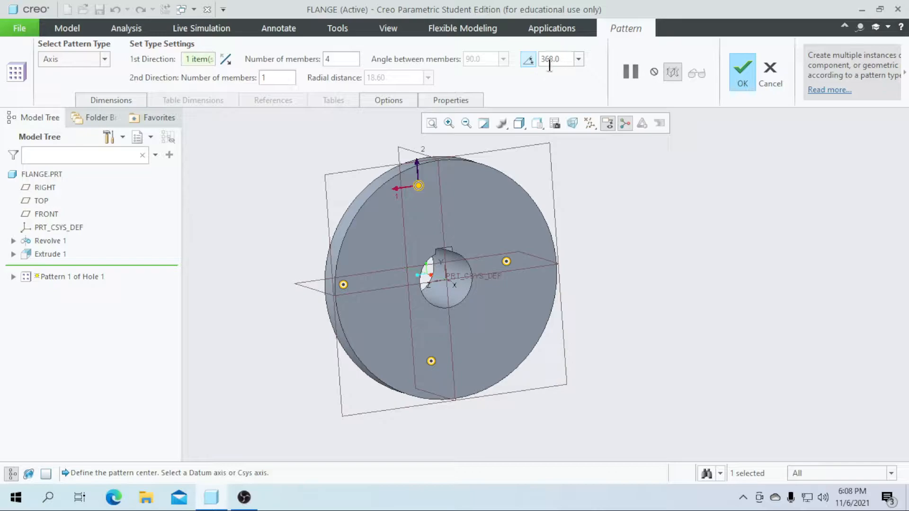
click(740, 78)
middle_drag(691, 201, 714, 238)
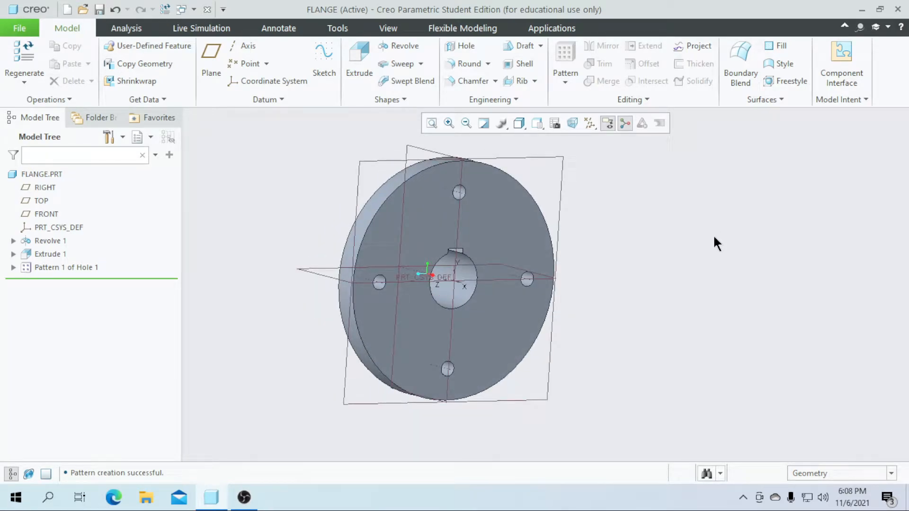
Step: Round the hub-to-flange edge, the flange's outer edge on the hub side and the hub end's outer edge with a 3 mm radius
middle_drag(710, 256, 768, 275)
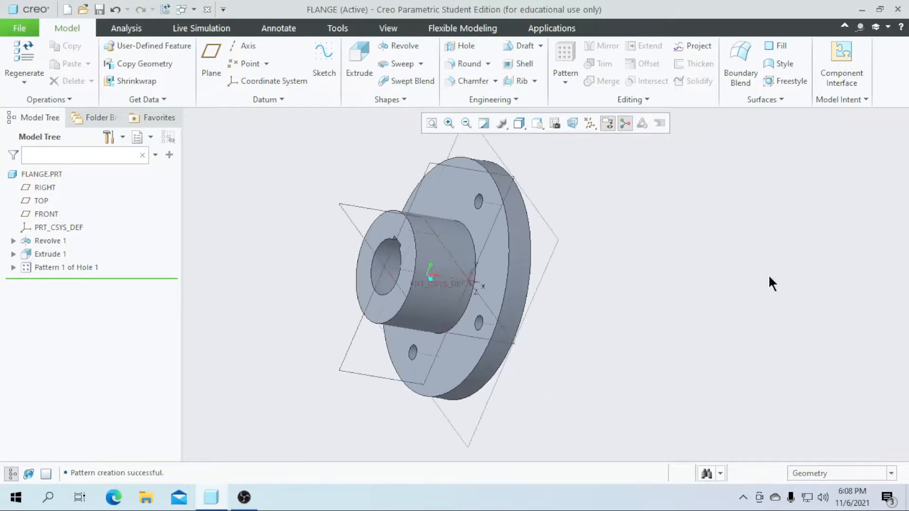
click(466, 64)
double_click(157, 57)
text(3)
key(Return)
middle_drag(334, 329, 323, 318)
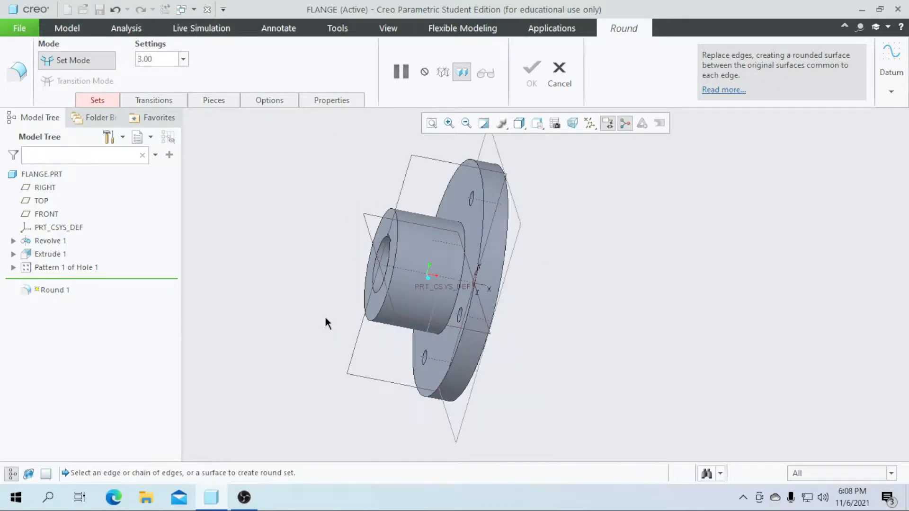
scroll(495, 323, down, 5)
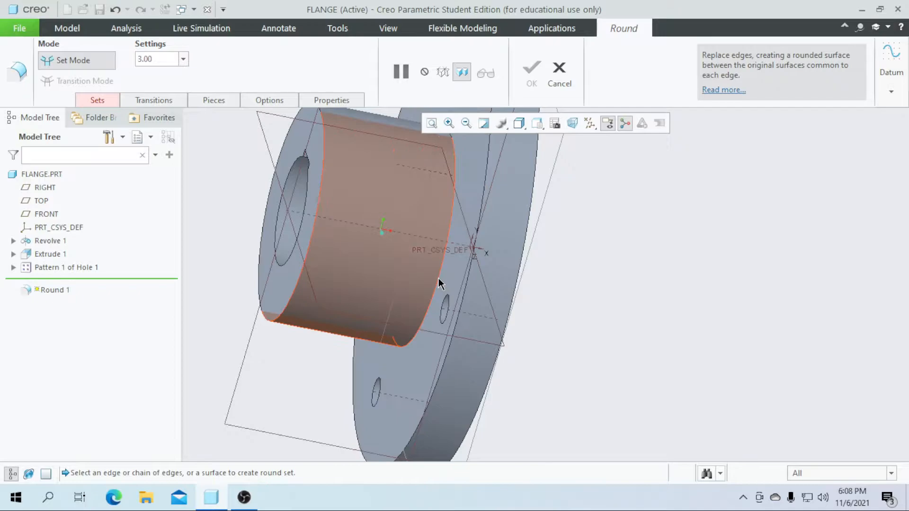
click(441, 285)
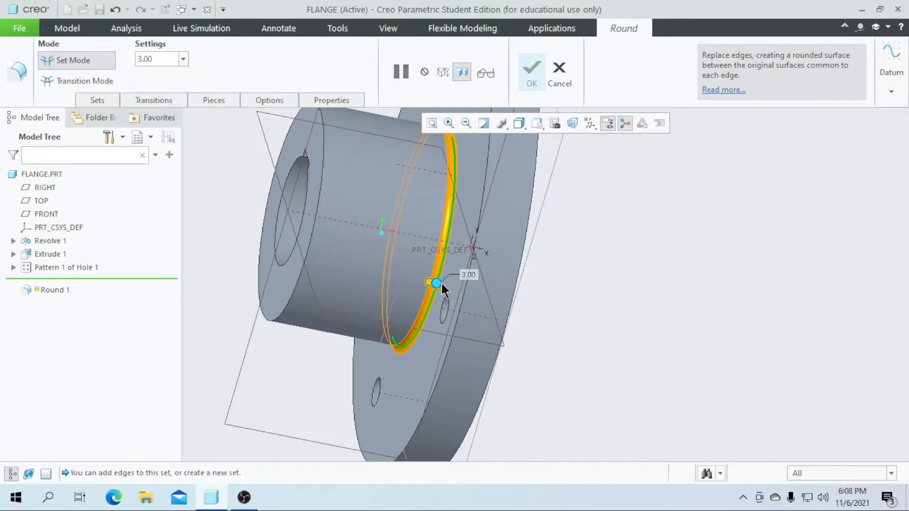
click(463, 308)
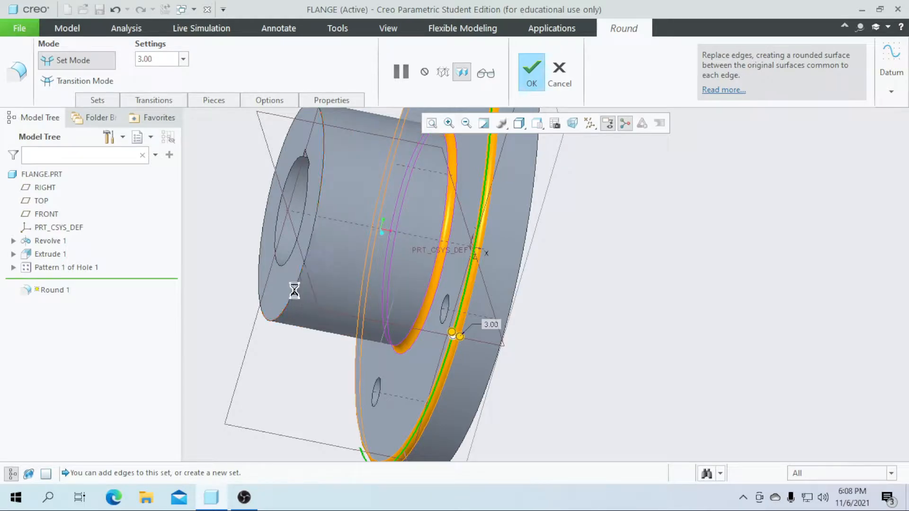
click(295, 295)
middle_drag(724, 343, 686, 338)
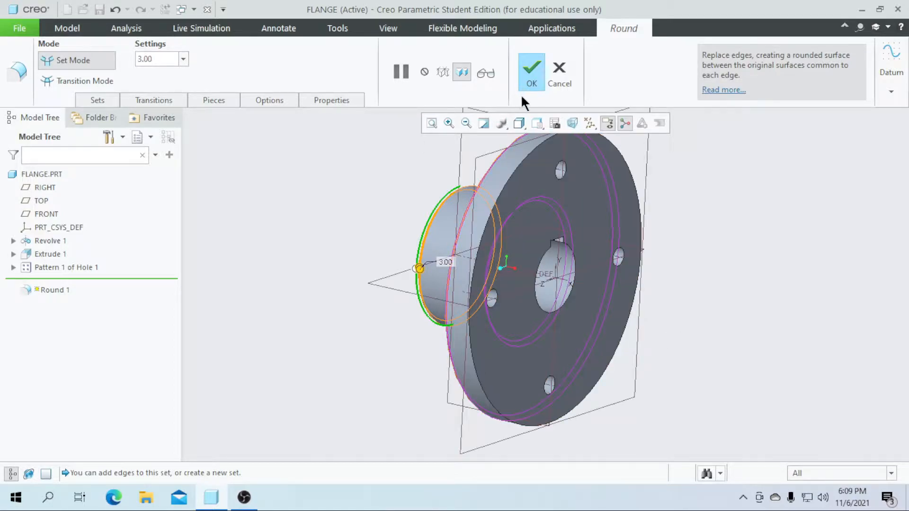
click(529, 81)
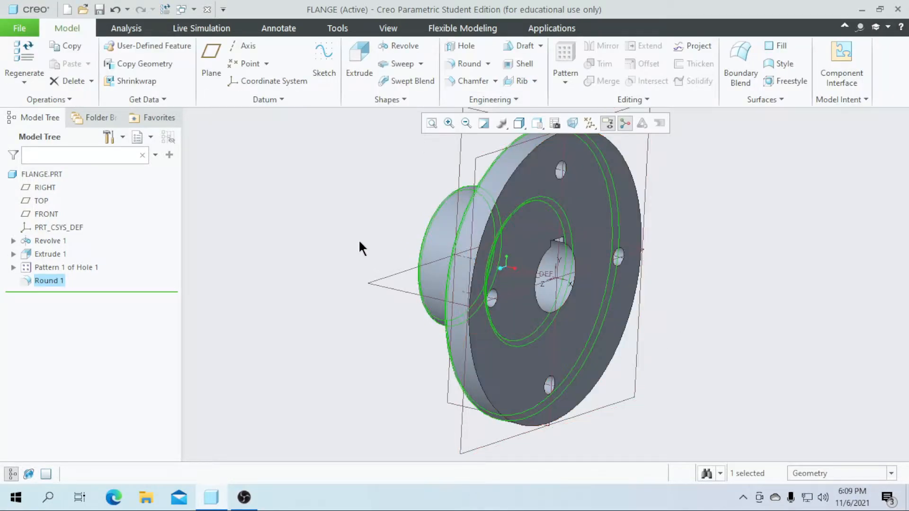
Step: Save FLANGE.PRT in the FLANGE_COUPLING folder and close the part
mouse_move(356, 238)
middle_down()
mouse_move(405, 266)
mouse_move(395, 260)
mouse_move(387, 229)
mouse_move(405, 241)
mouse_move(385, 205)
mouse_move(378, 228)
mouse_move(334, 215)
mouse_move(367, 248)
middle_up()
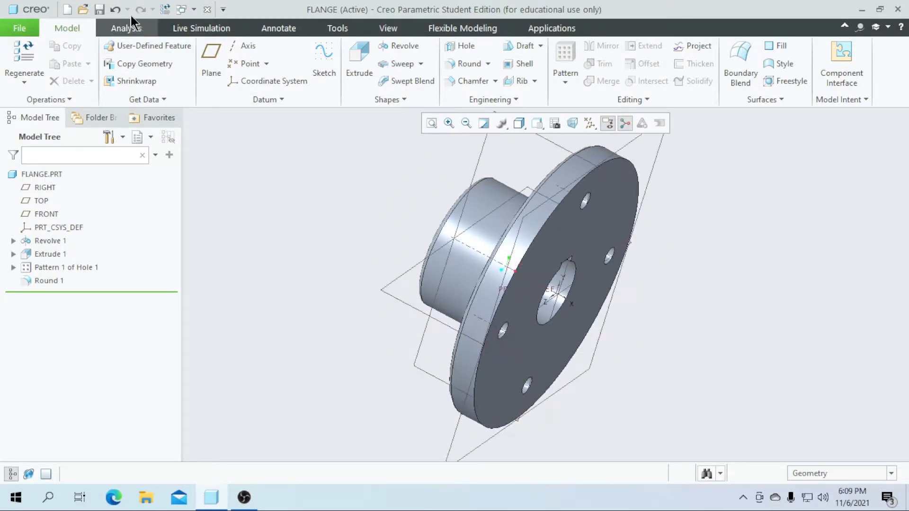
click(99, 11)
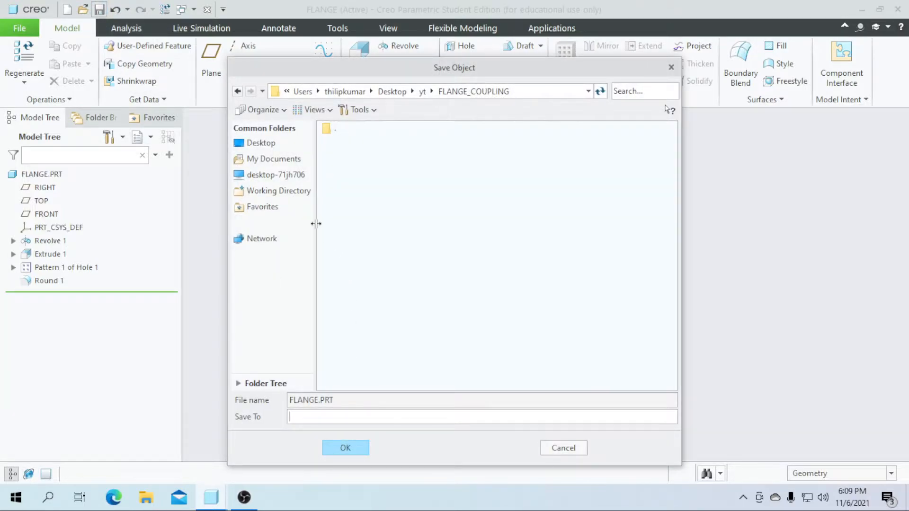
click(351, 450)
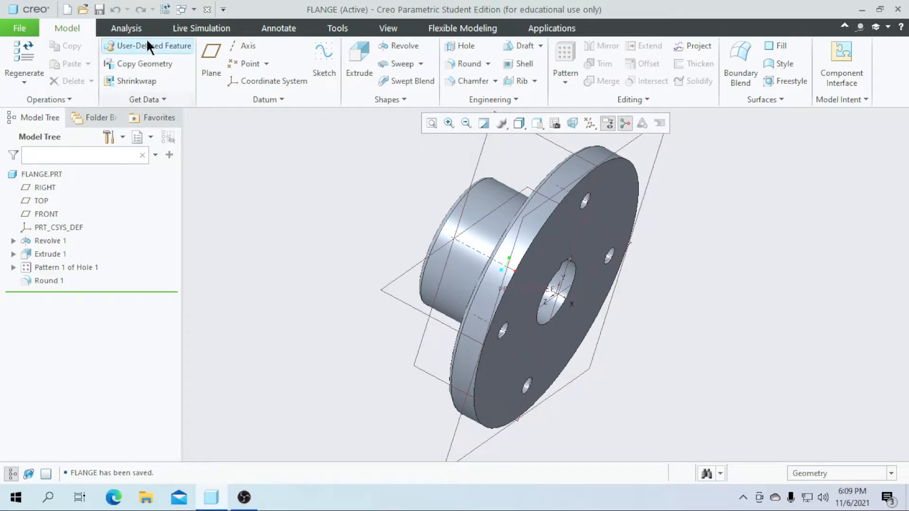
click(206, 10)
Step: Create a new solid part named shaft from the mmns_part_solid template instead of the default one
click(10, 81)
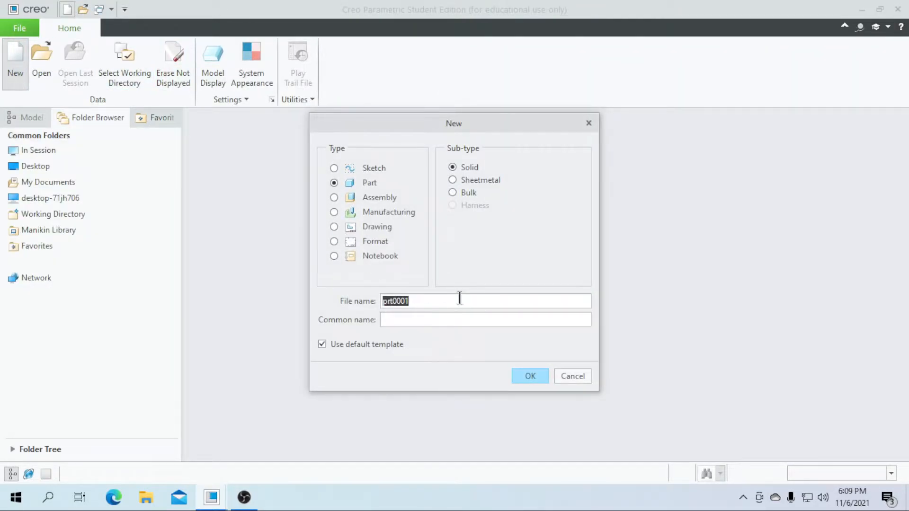
key(BackSpace)
text(shaft)
click(364, 342)
click(525, 373)
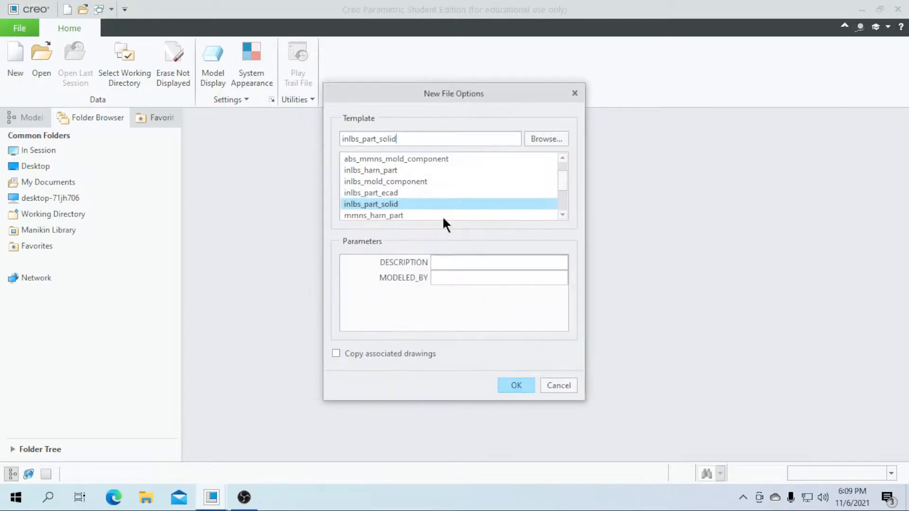
scroll(366, 193, down, 2)
click(358, 183)
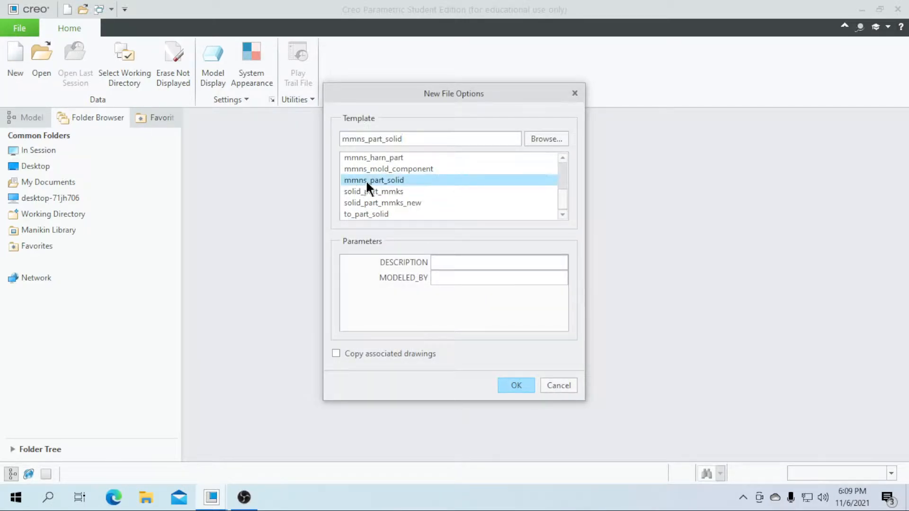
click(513, 386)
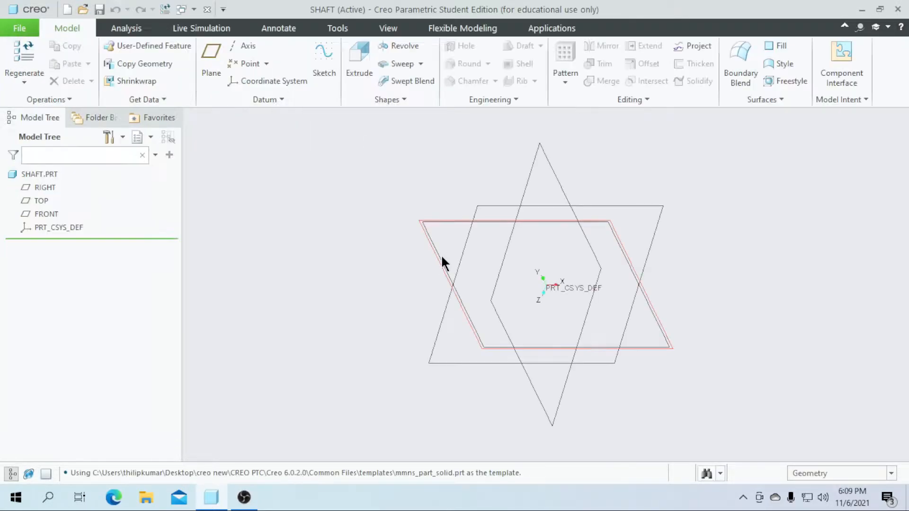
Step: Start a solid extrusion with its section sketched on the RIGHT plane, viewed square to the sketch plane
scroll(564, 252, down, 2)
scroll(520, 259, up, 2)
click(359, 59)
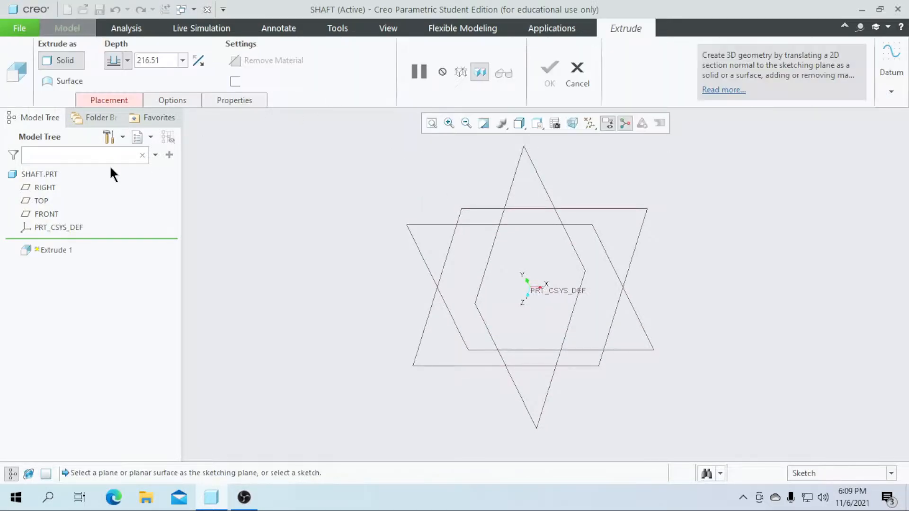
click(45, 187)
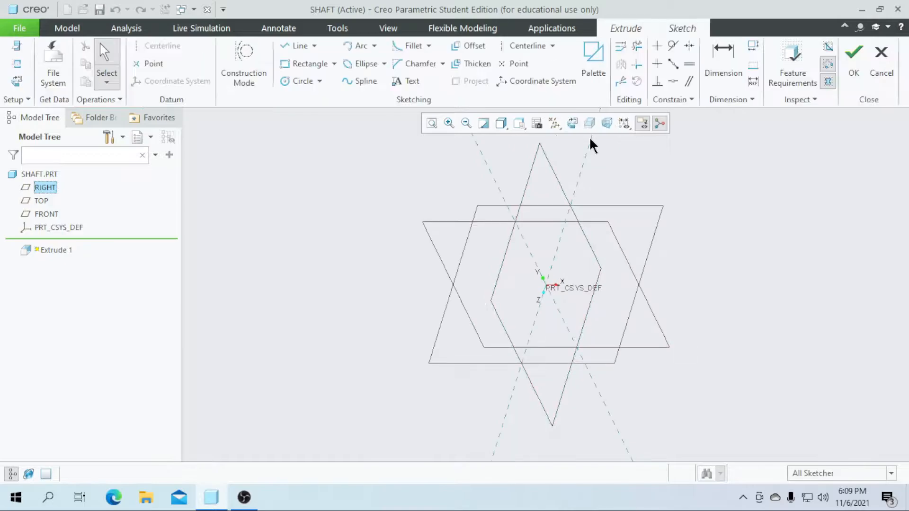
click(572, 124)
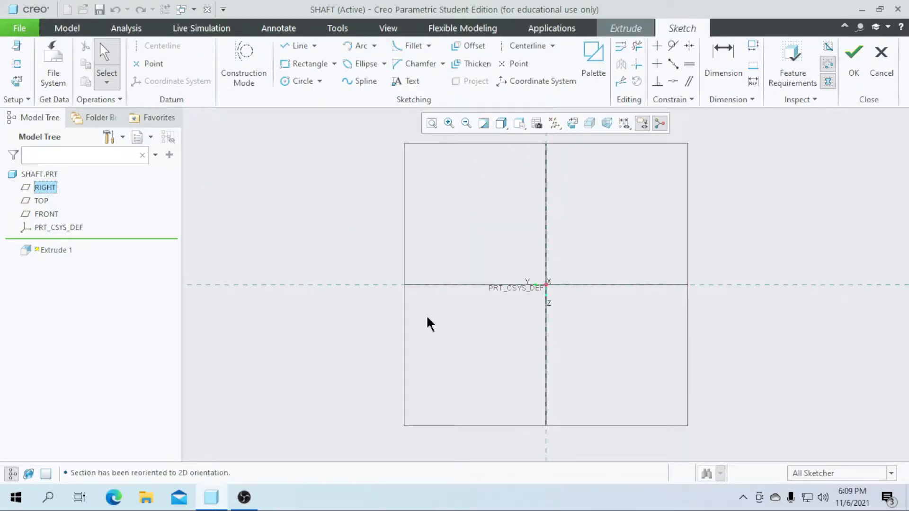
Step: Sketch a circle centred on the origin and set its diameter to 45 mm
click(298, 81)
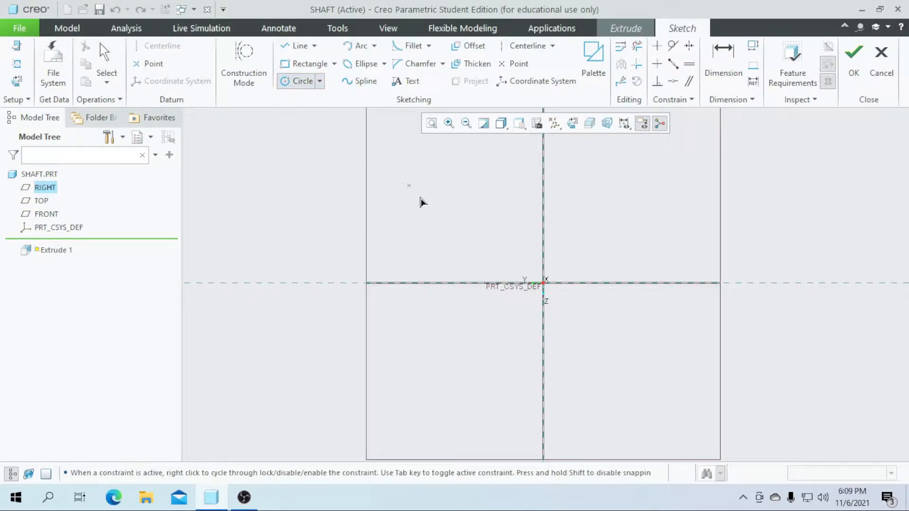
click(544, 282)
click(576, 338)
middle_click(465, 240)
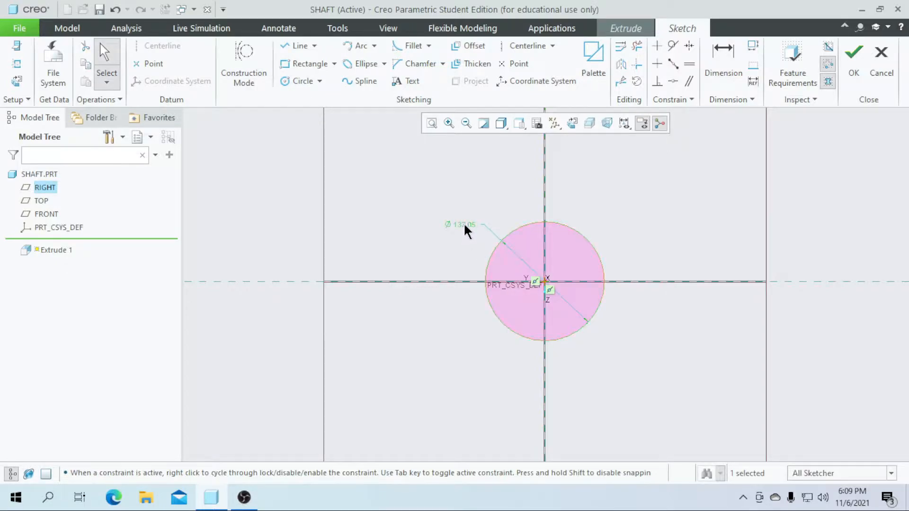
double_click(465, 225)
text(45)
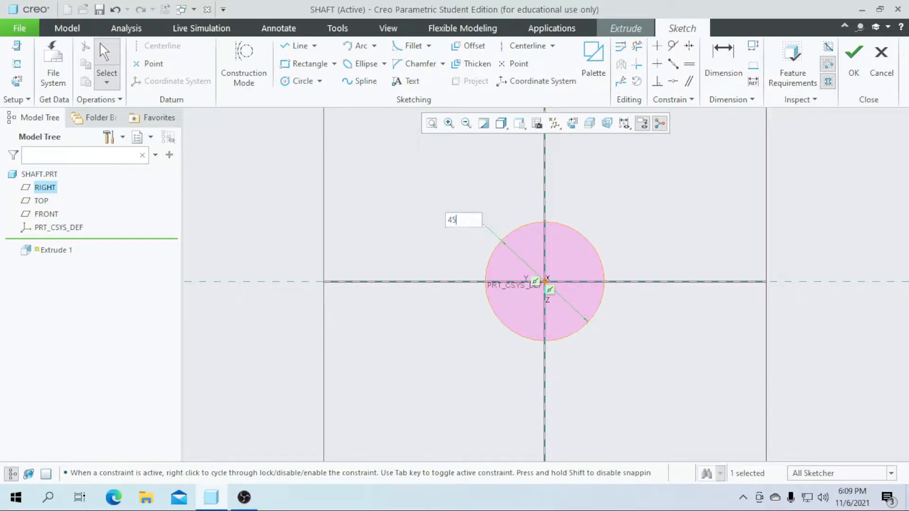
key(Return)
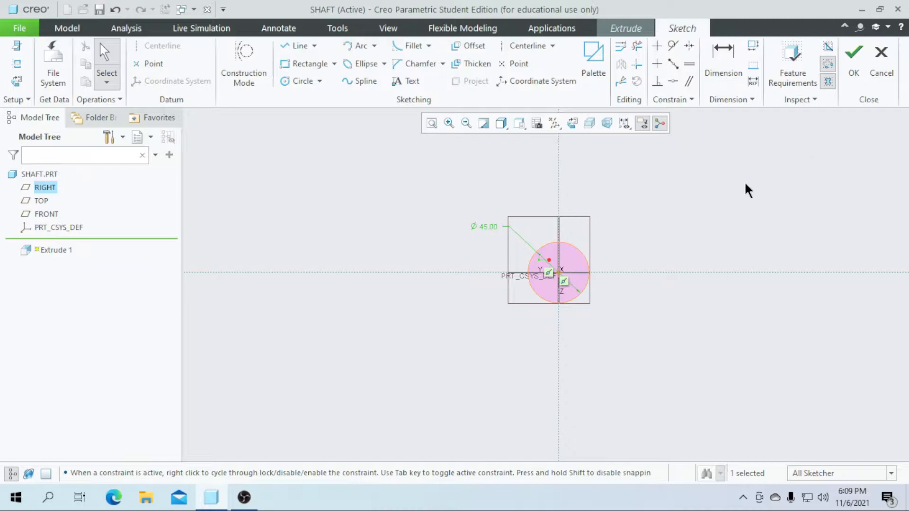
Step: Finish the circle sketch, set the extrusion depth to 160 mm and complete the shaft body
click(854, 66)
mouse_move(787, 260)
middle_down()
mouse_move(732, 266)
mouse_move(736, 249)
middle_up()
scroll(586, 311, up, 2)
double_click(162, 60)
text(16)
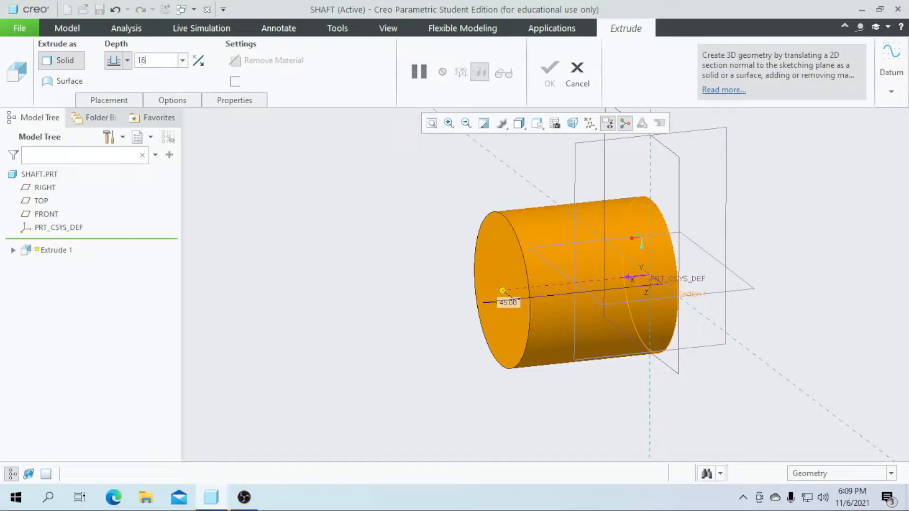
text(0)
key(Return)
scroll(502, 284, down, 3)
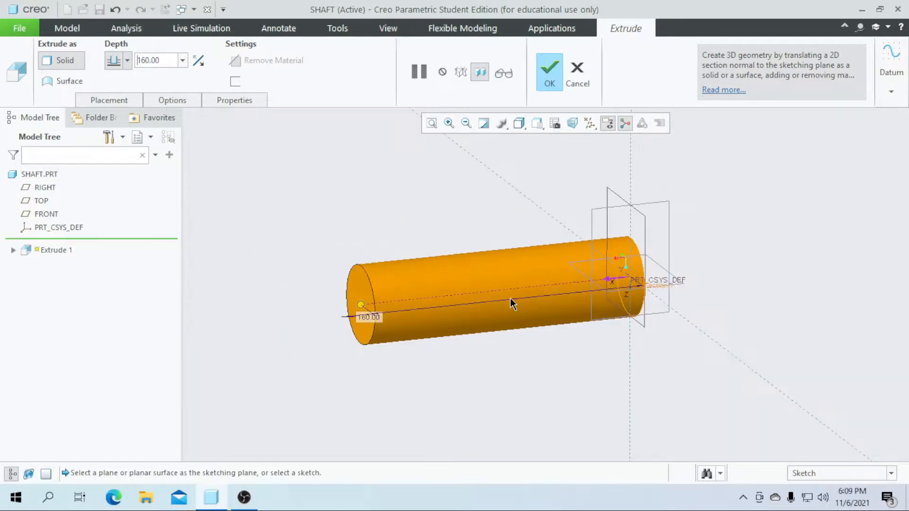
middle_drag(417, 204, 459, 181)
click(308, 213)
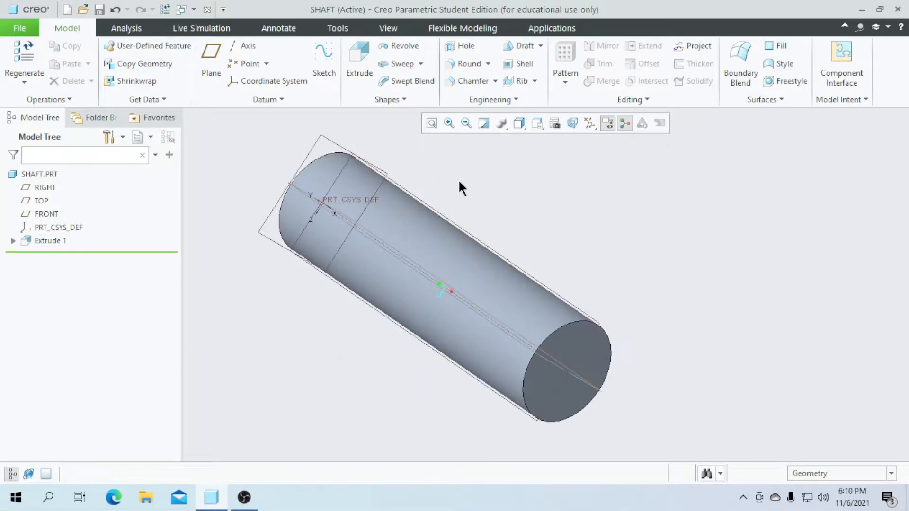
Step: Start a new sketch on the TOP plane of the shaft, viewed square to the sketch plane
click(520, 124)
click(546, 140)
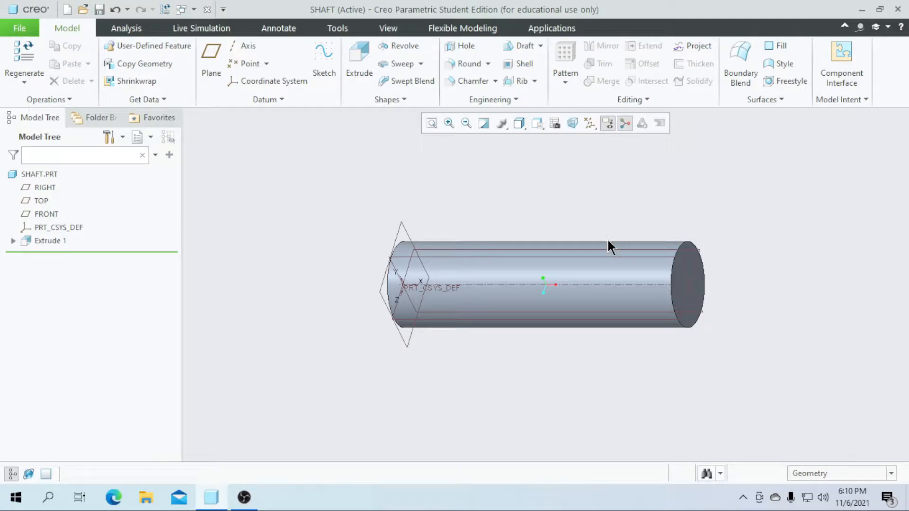
scroll(607, 250, up, 2)
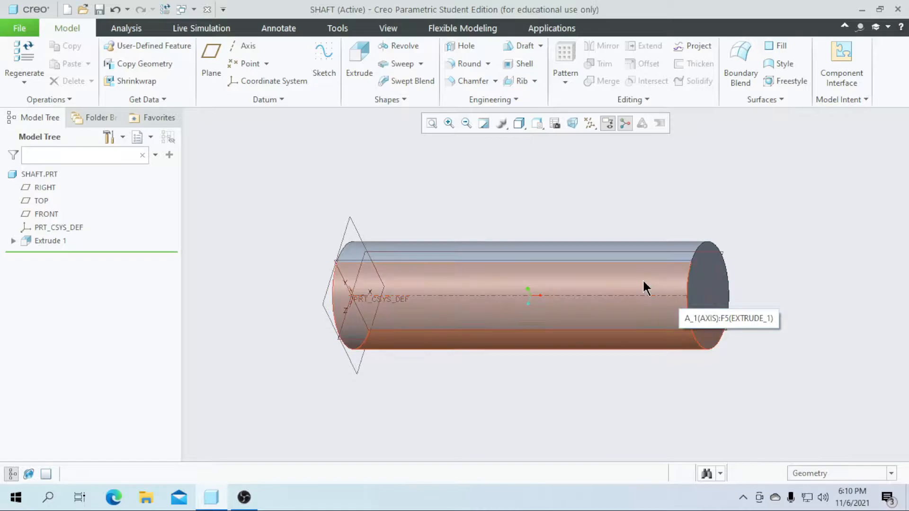
middle_drag(451, 422, 462, 371)
click(490, 324)
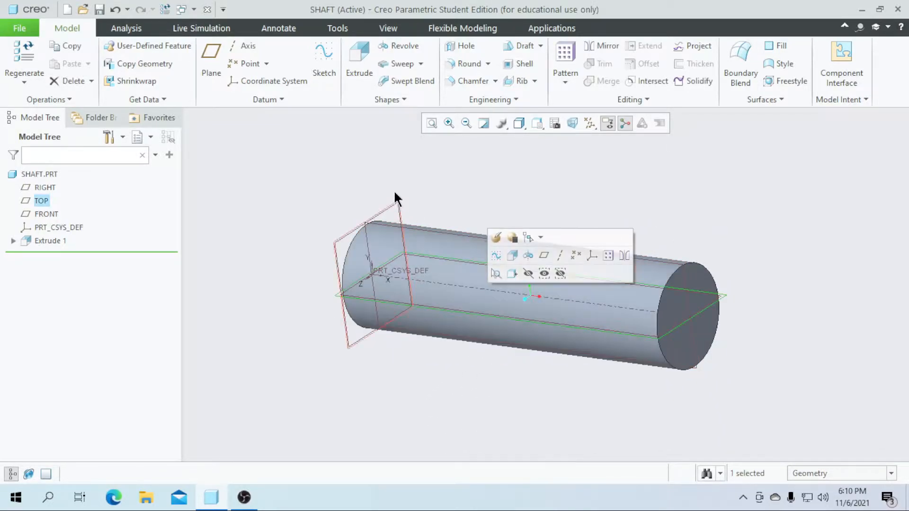
click(324, 64)
click(572, 123)
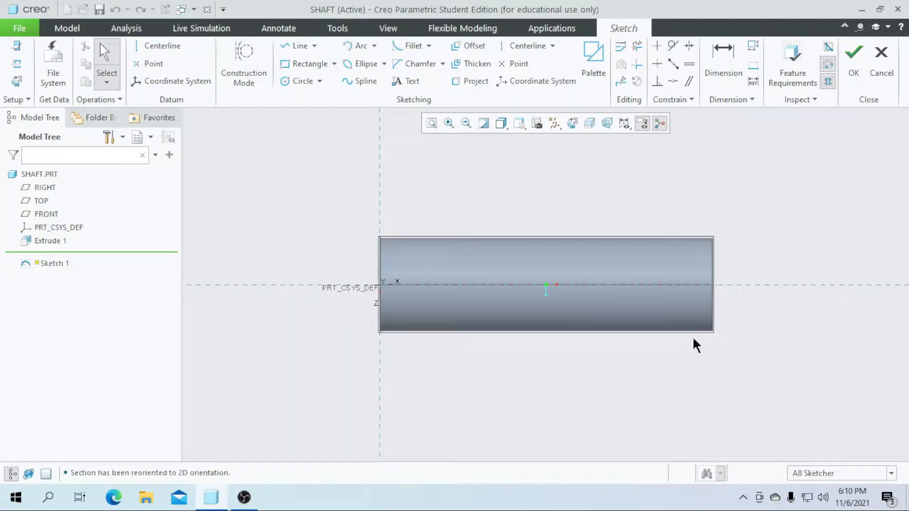
Step: Sketch a circle about 16.4 mm in diameter centred on the shaft axis near mid-length
scroll(694, 312, down, 2)
click(306, 80)
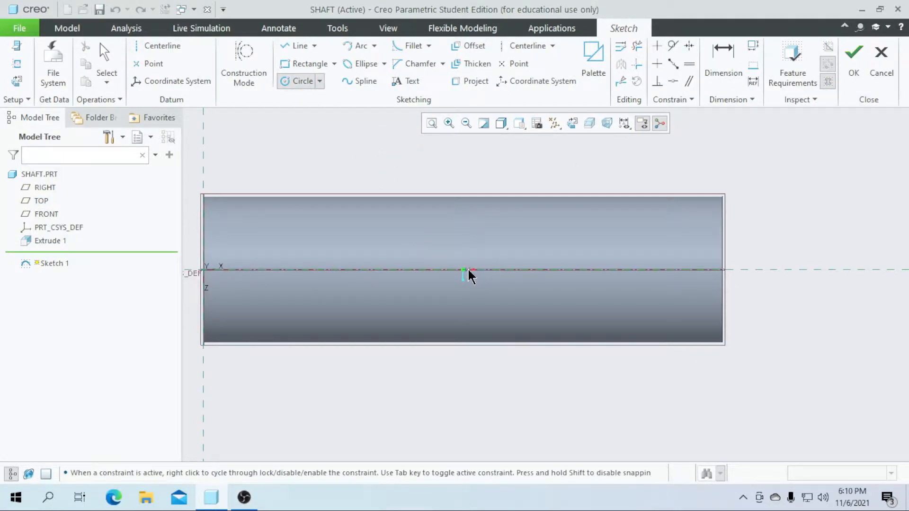
click(475, 301)
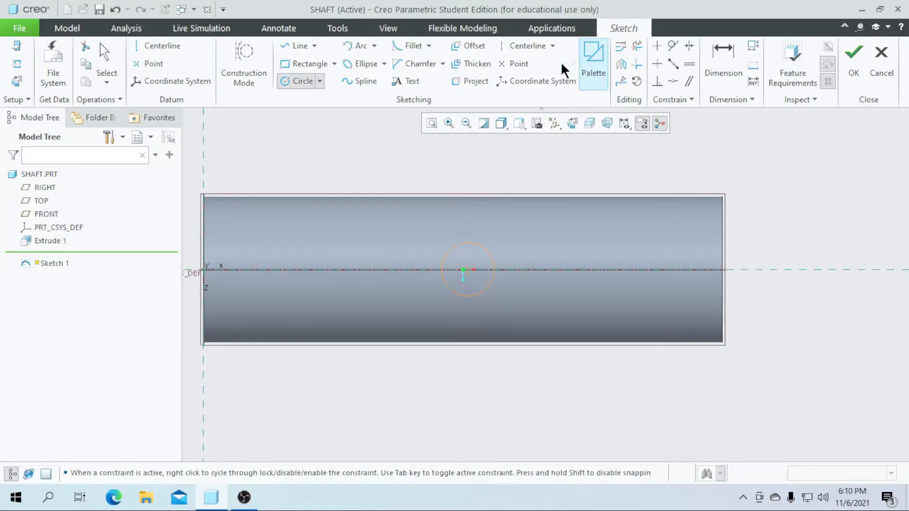
Step: Draw two horizontal lines from the circle's upper and lower quadrants to the shaft's far end and close them with a vertical line
click(299, 51)
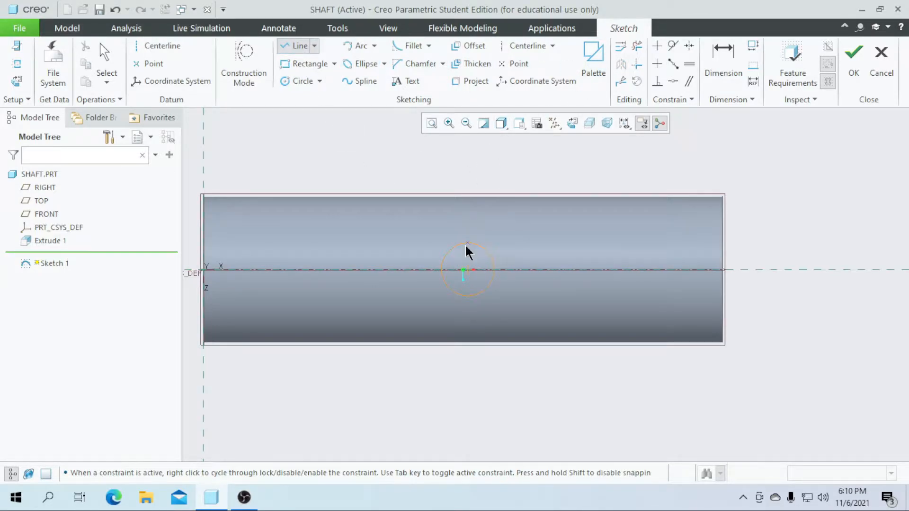
click(724, 256)
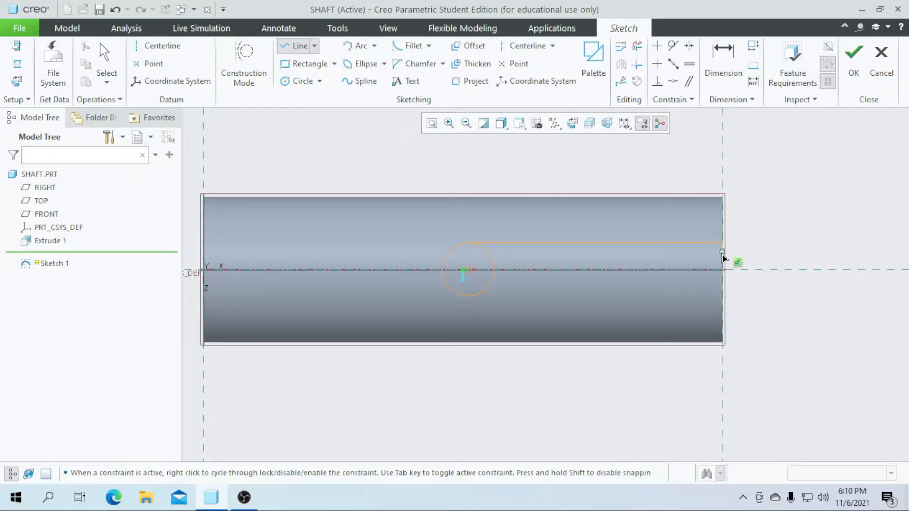
middle_click(449, 288)
click(468, 296)
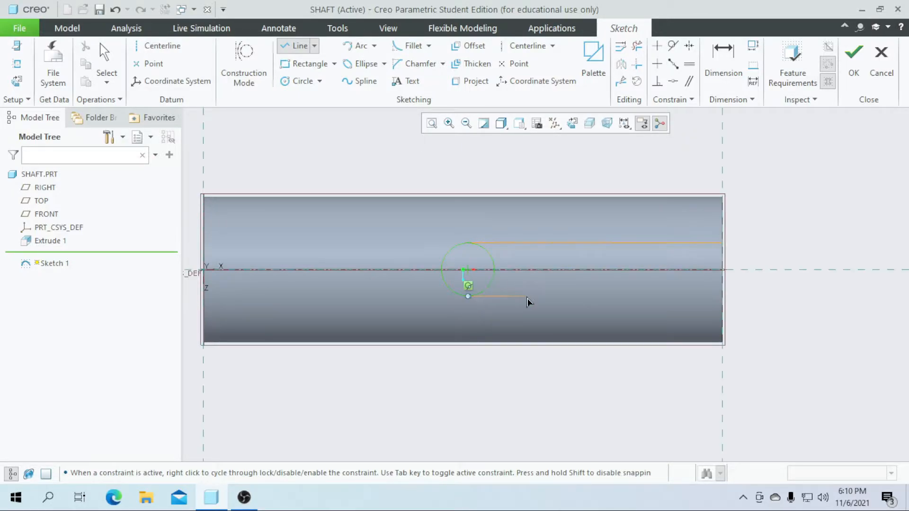
click(724, 297)
click(723, 244)
middle_click(722, 251)
click(723, 243)
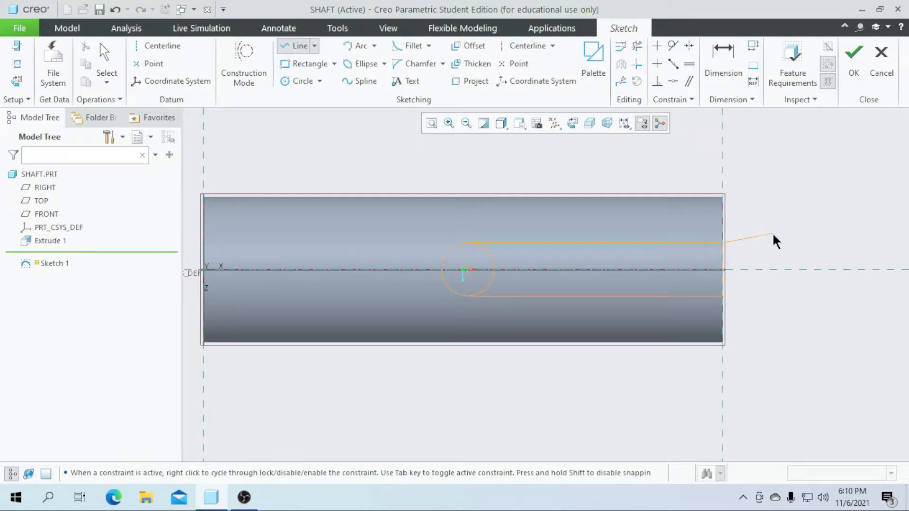
middle_click(653, 303)
middle_click(665, 294)
Step: Dimension the slot's width at the shaft end and set it to 14 mm
click(723, 61)
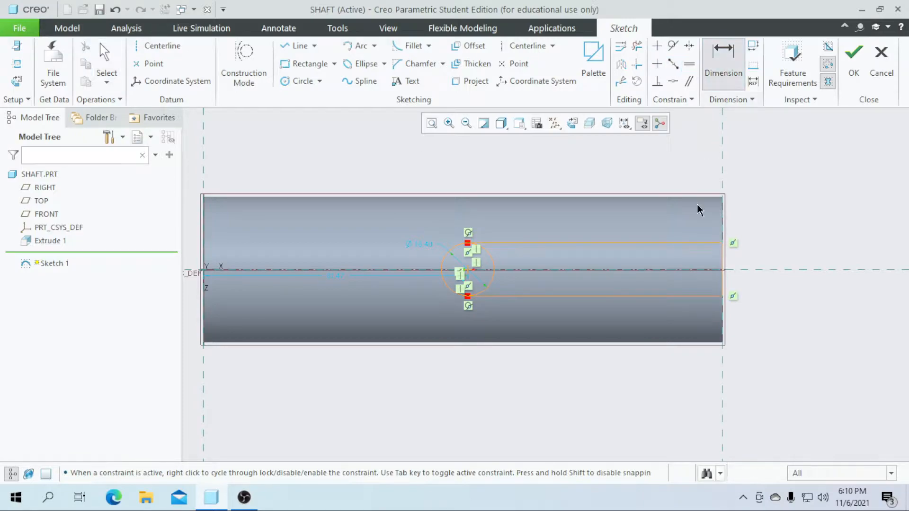
scroll(681, 247, up, 1)
click(732, 267)
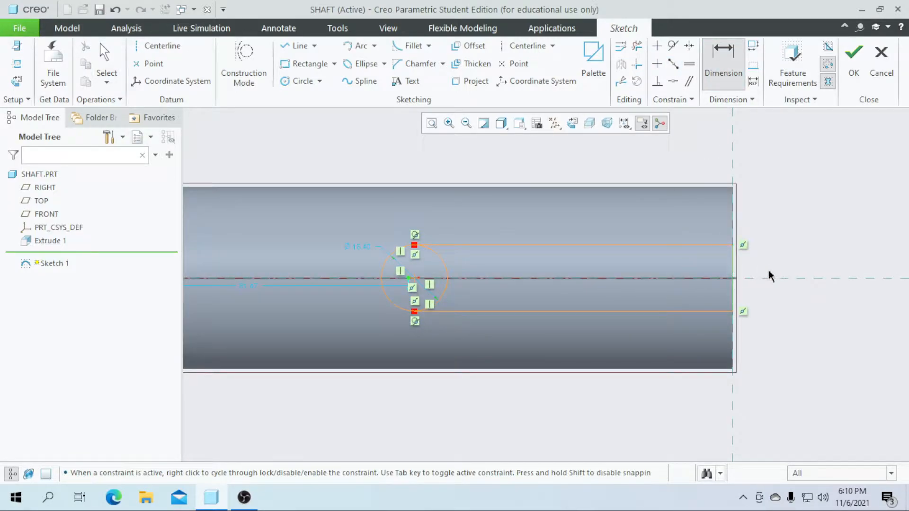
middle_click(776, 273)
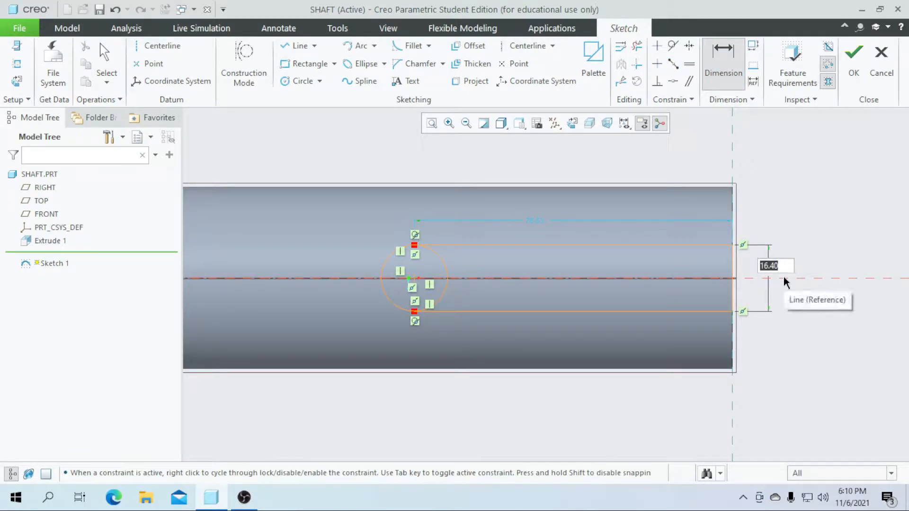
text(14)
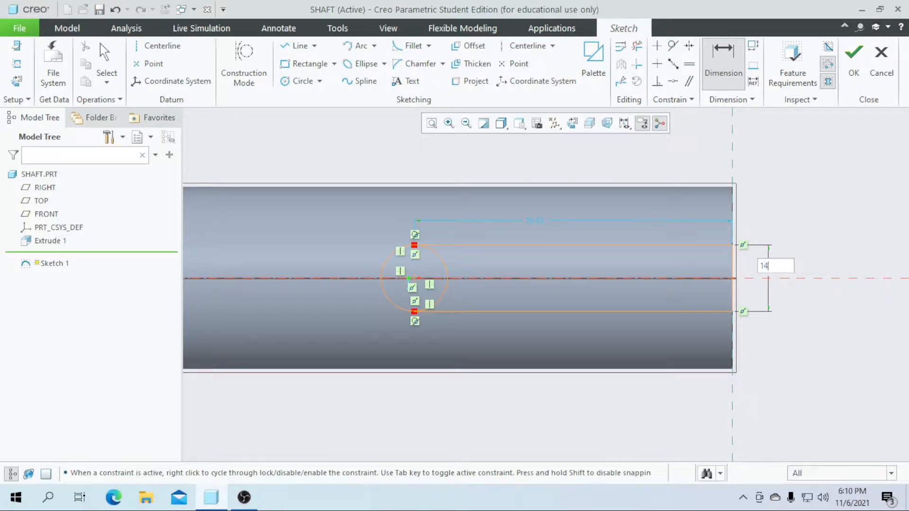
key(Return)
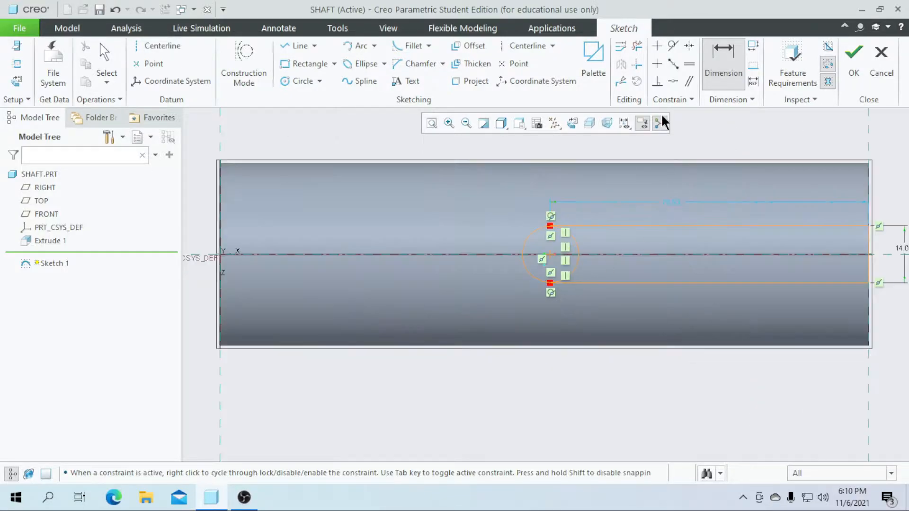
Step: Trim away the inner half of the circle to leave a closed slot with one rounded end
click(637, 46)
drag(575, 247, 584, 265)
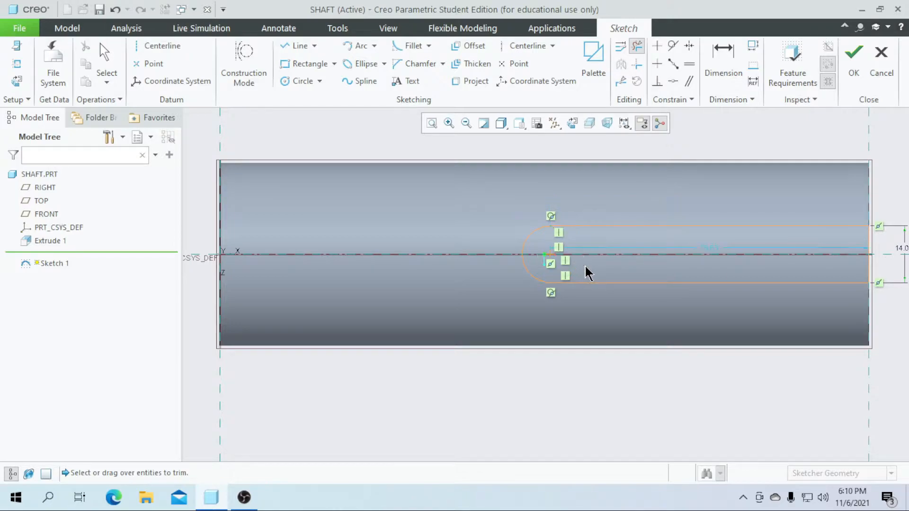
click(104, 57)
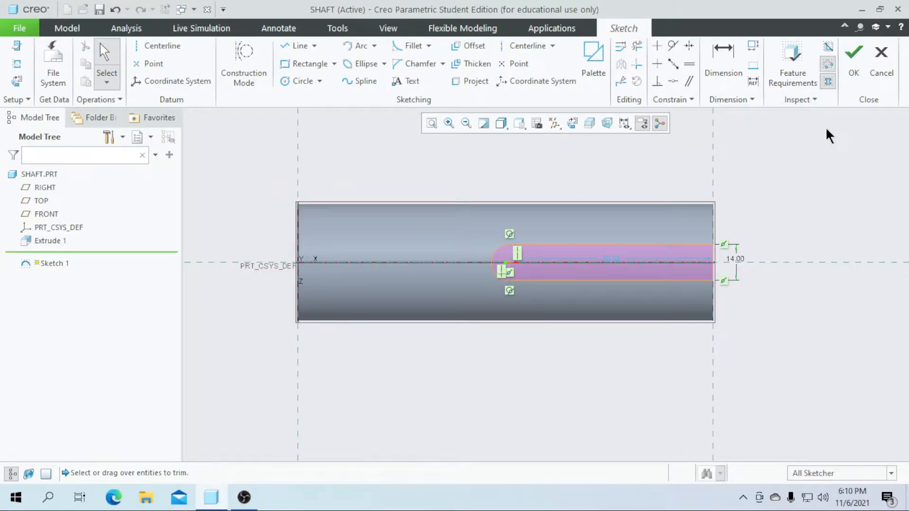
Step: Discard the slot sketch on the TOP plane without saving it
scroll(487, 291, down, 1)
mouse_move(479, 353)
middle_down()
mouse_move(497, 319)
mouse_move(456, 284)
mouse_move(493, 318)
mouse_move(483, 333)
middle_up()
scroll(568, 288, up, 1)
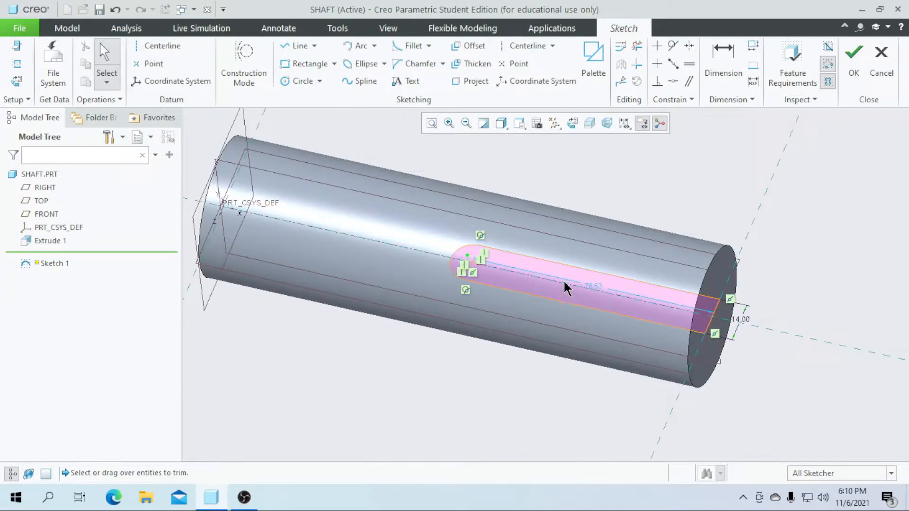
click(881, 64)
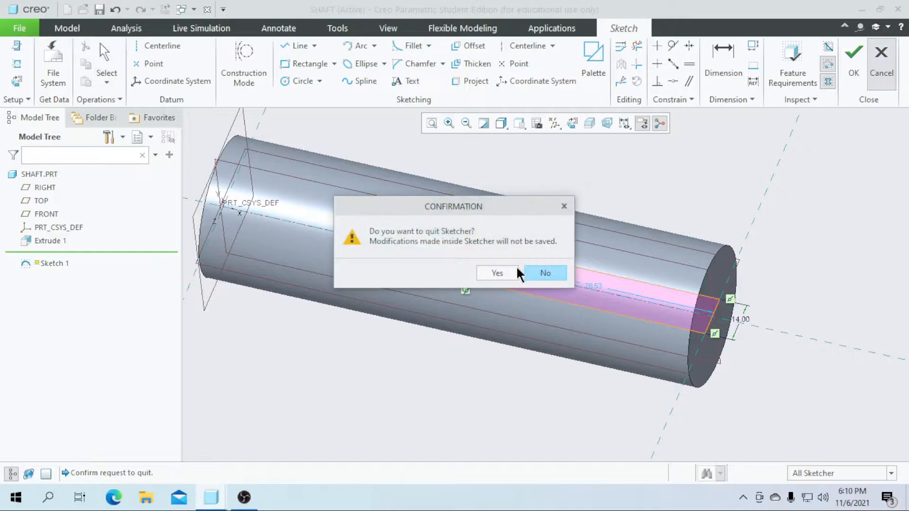
click(510, 269)
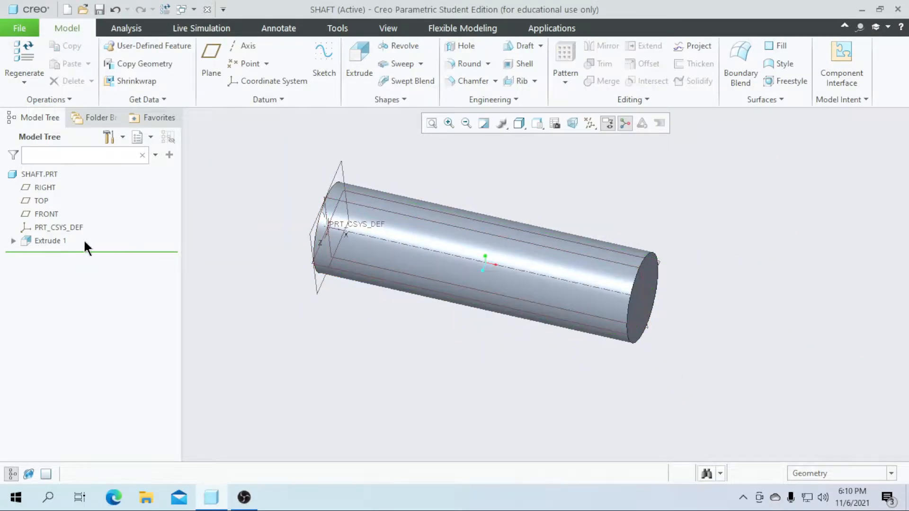
Step: Create a datum plane offset 17 mm from the TOP plane
click(217, 67)
middle_drag(337, 331, 440, 280)
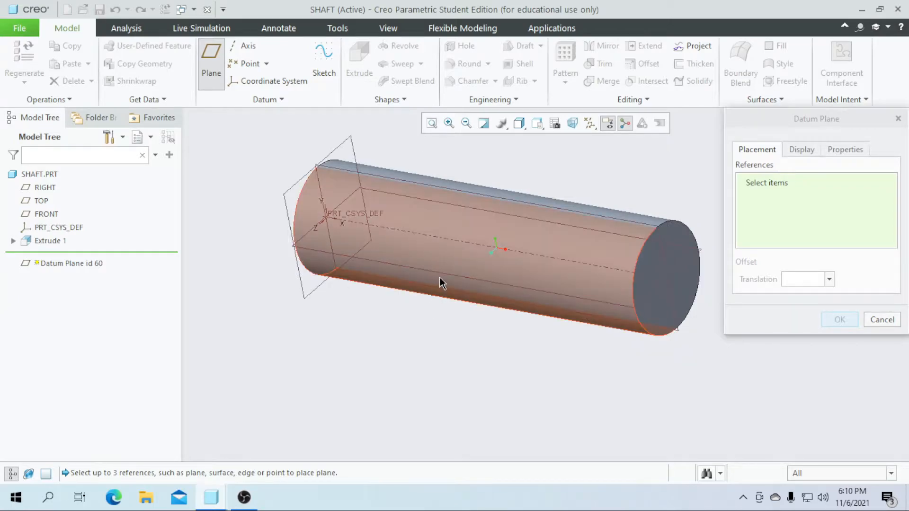
click(292, 247)
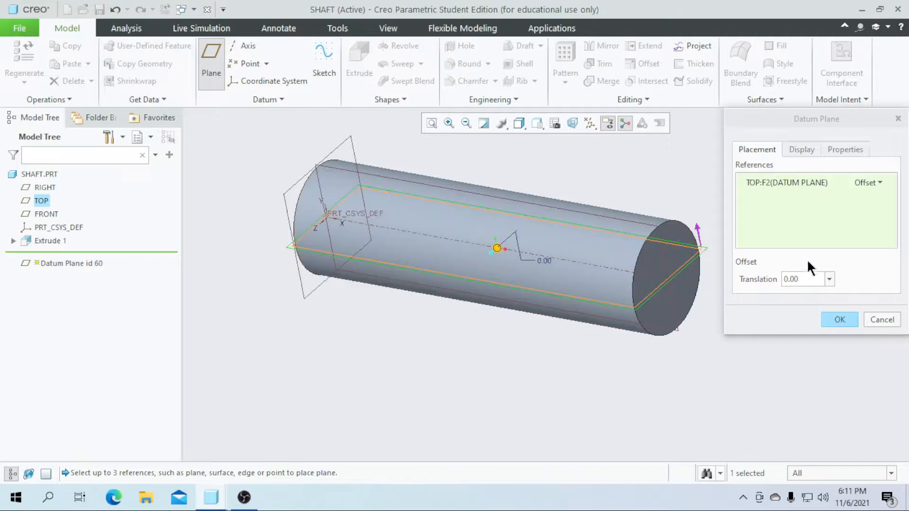
click(803, 279)
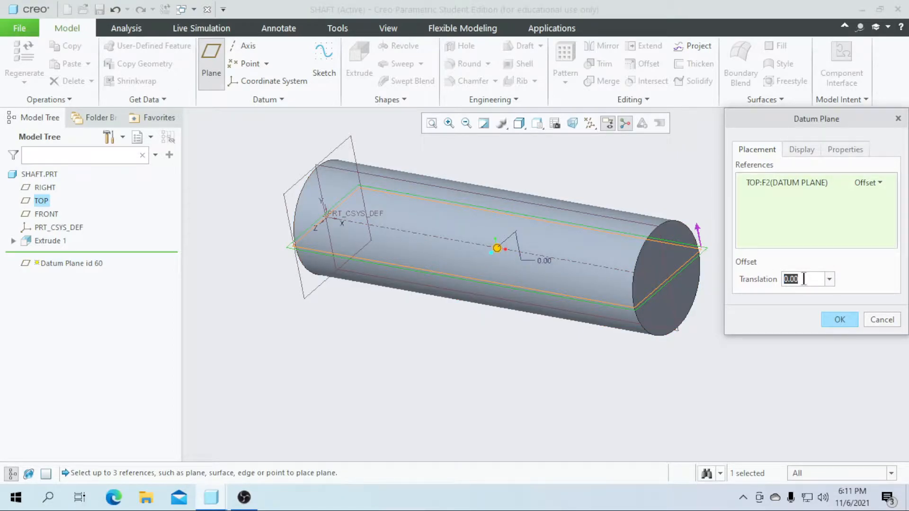
text(1)
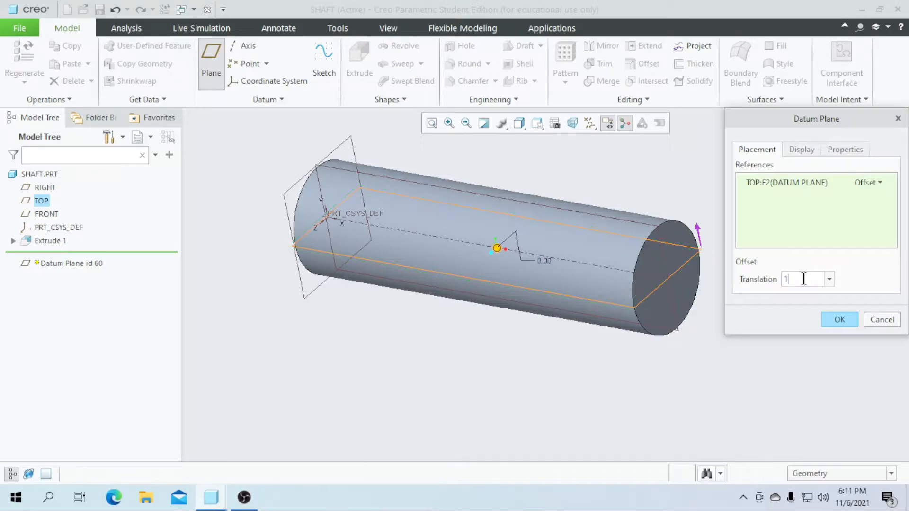
text(7)
key(Return)
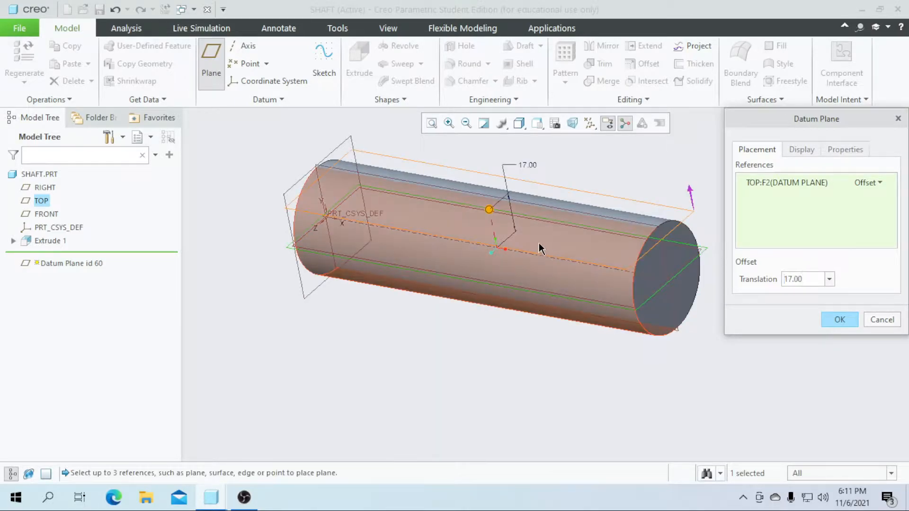
click(837, 319)
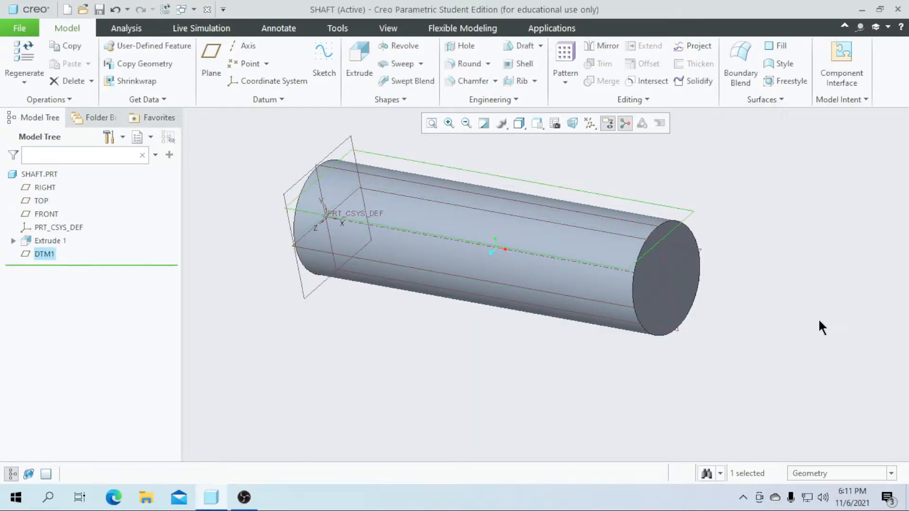
Step: Sketch on the offset datum plane a circle centred on the shaft axis, joined by two horizontal lines to a vertical line at the far end
click(323, 66)
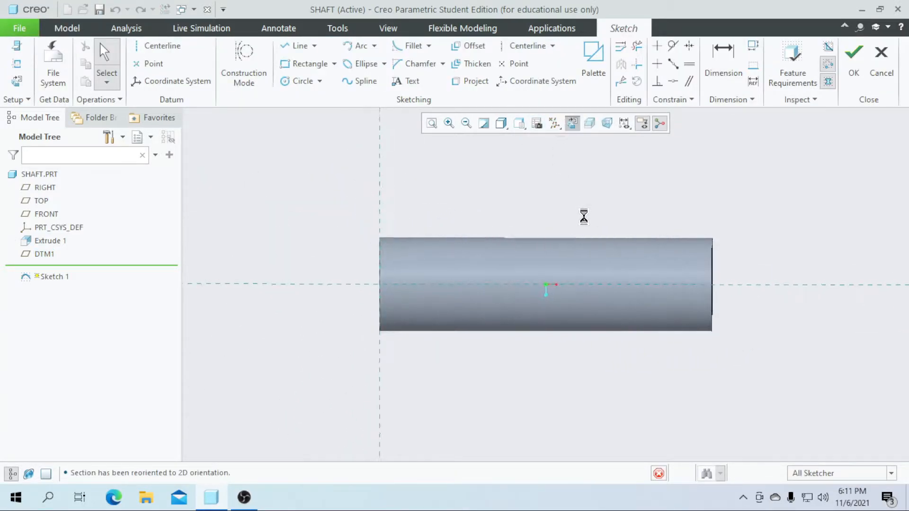
scroll(663, 296, up, 2)
click(298, 81)
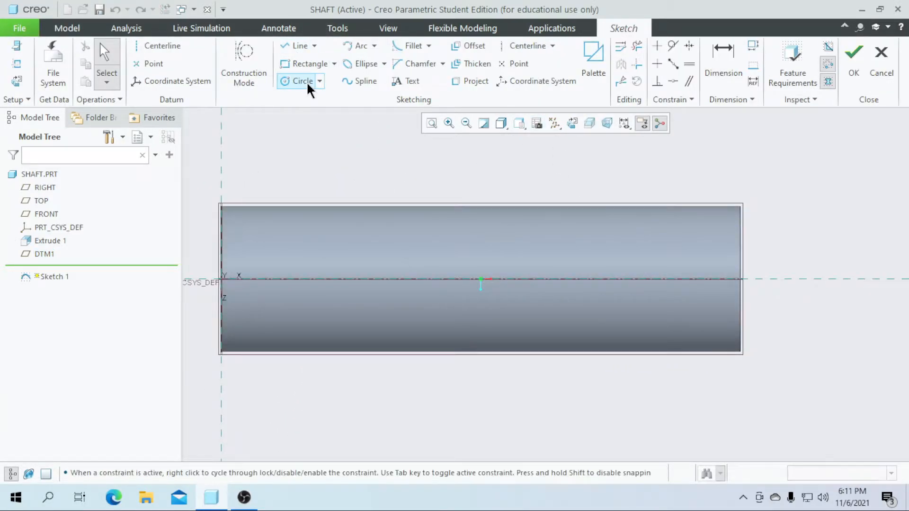
click(289, 46)
click(516, 261)
click(740, 261)
middle_click(751, 269)
click(521, 297)
click(740, 297)
middle_click(751, 270)
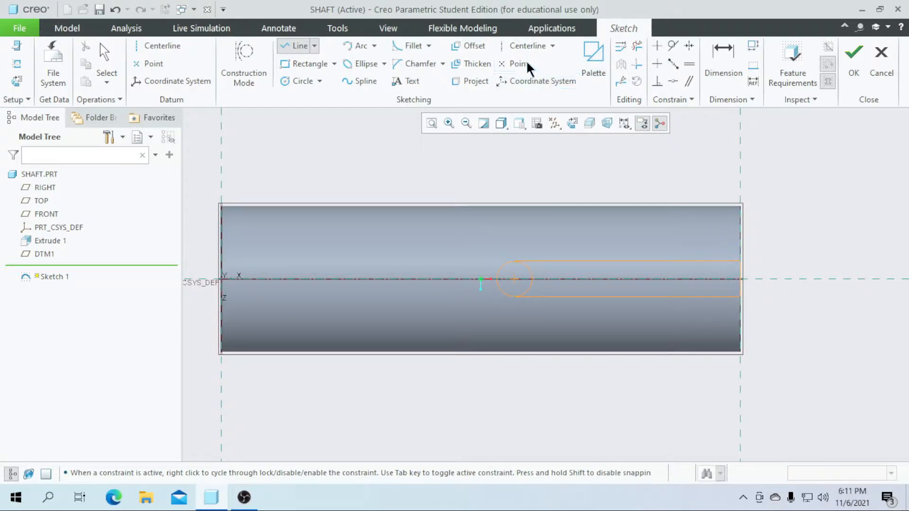
Step: Dimension the keyway's width at the shaft end and set it to 14 mm
click(722, 61)
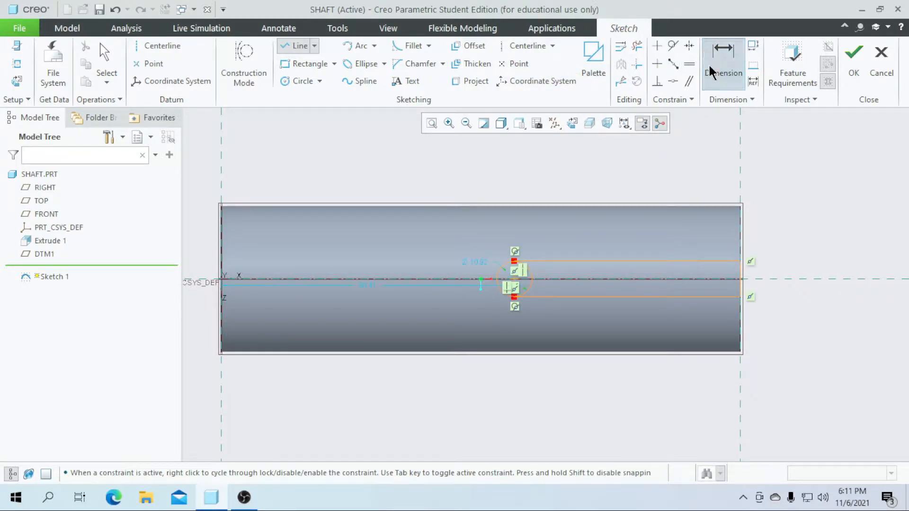
click(740, 274)
middle_click(788, 275)
text(14)
key(Return)
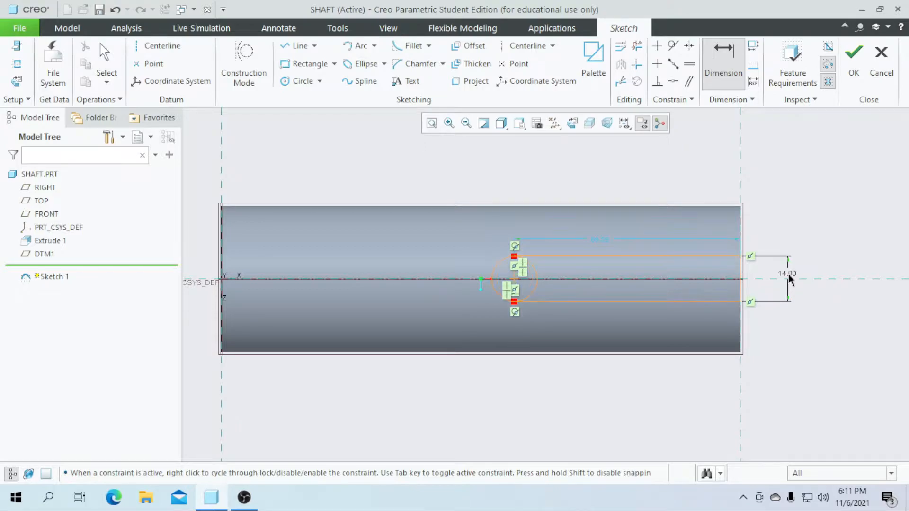
Step: Trim the inner half of the circle so the keyway profile becomes one closed shape with a rounded end
click(637, 46)
scroll(536, 240, down, 2)
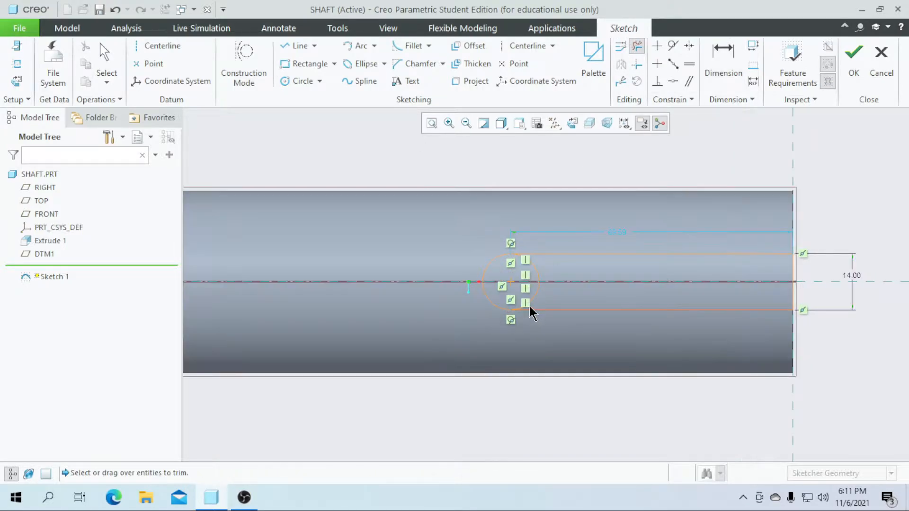
drag(552, 290, 519, 266)
scroll(519, 265, up, 2)
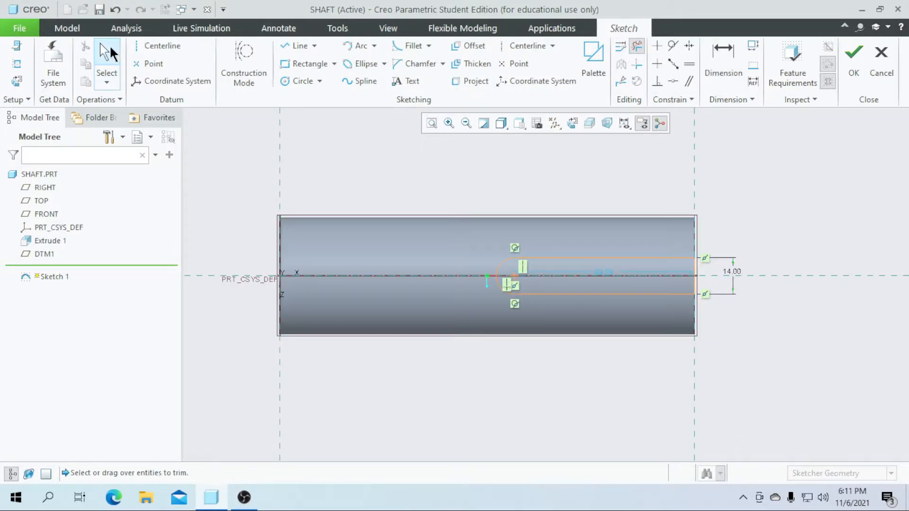
click(111, 49)
Step: Dimension the keyway's overall length from the rounded end to the shaft end and set it to 90 mm
click(723, 62)
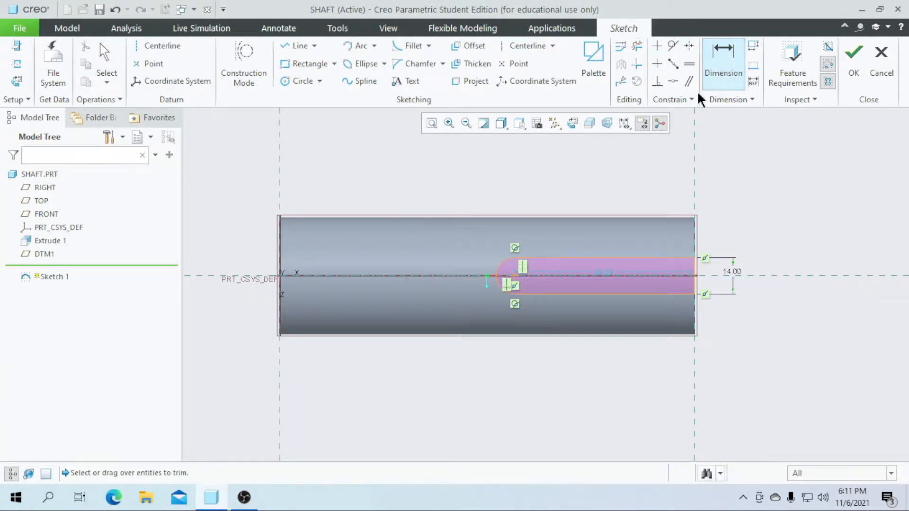
scroll(478, 312, down, 3)
scroll(426, 251, up, 2)
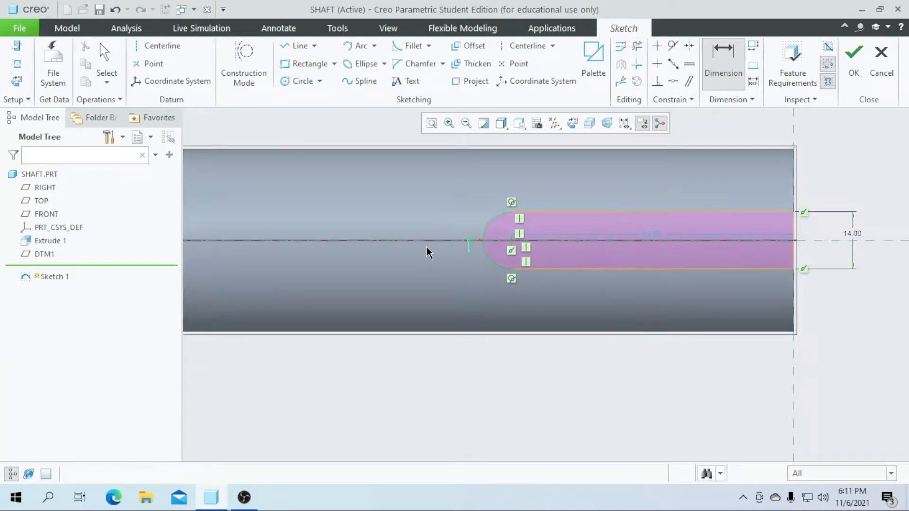
middle_click(634, 306)
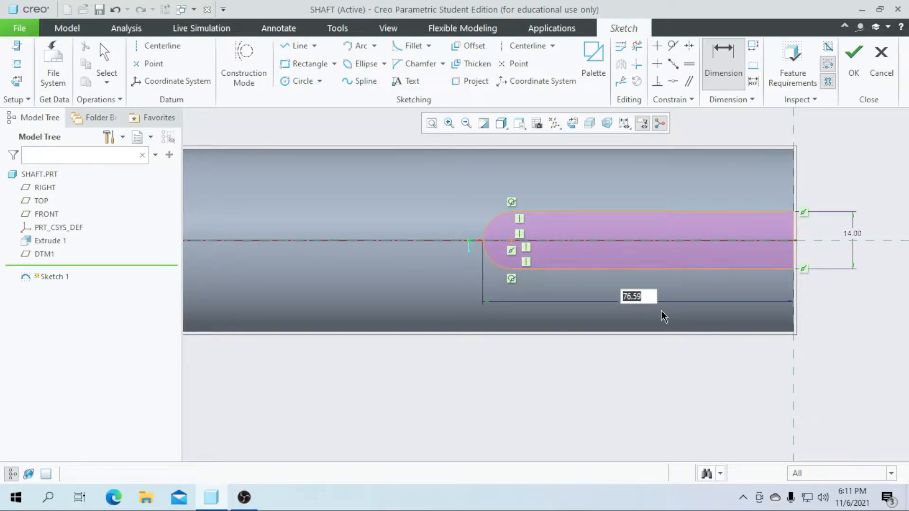
text(90)
key(Return)
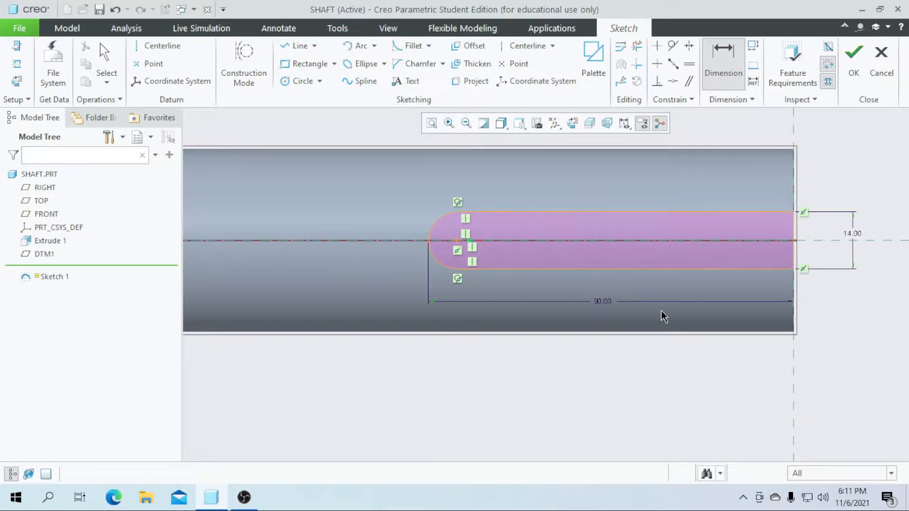
Step: Finish the keyway sketch and extrude it 52 mm as a material-removing cut to form the keyway in the shaft
scroll(660, 311, up, 2)
scroll(563, 301, down, 1)
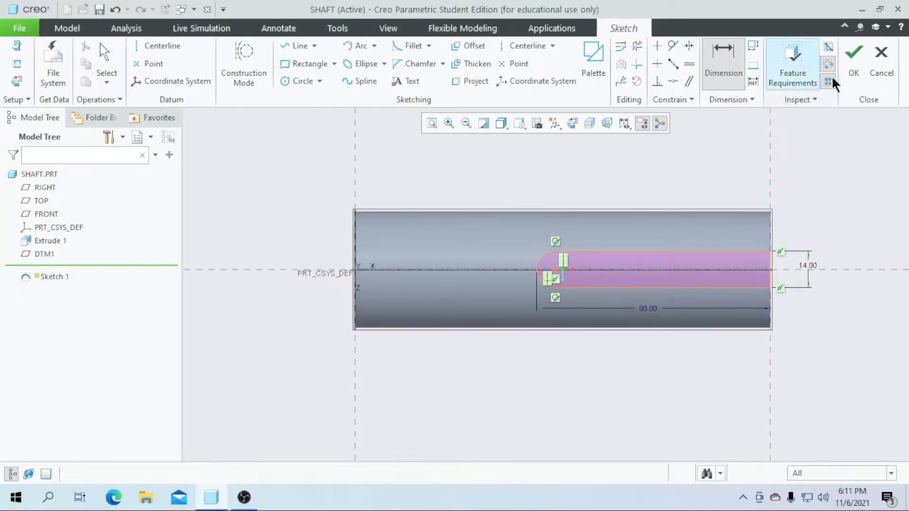
click(847, 76)
click(353, 66)
mouse_move(491, 379)
middle_down()
mouse_move(479, 341)
mouse_move(452, 359)
mouse_move(479, 382)
mouse_move(455, 361)
mouse_move(496, 323)
middle_up()
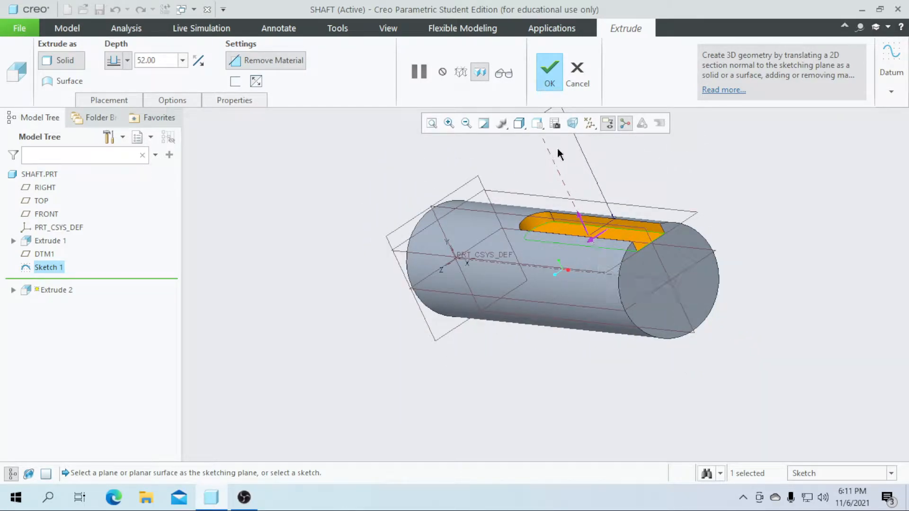
click(549, 76)
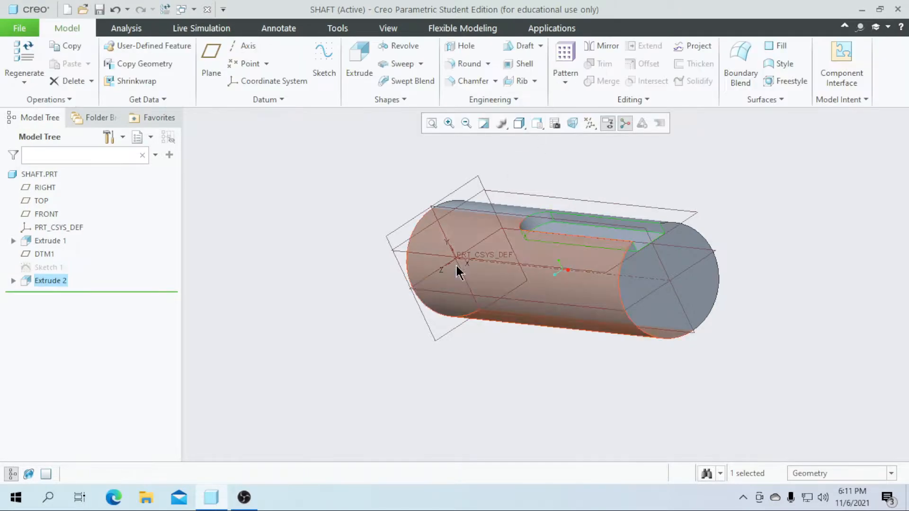
Step: Chamfer the circular edge of the shaft's keyway end using the 45 x D scheme with a distance of 2 mm
middle_drag(371, 315, 586, 390)
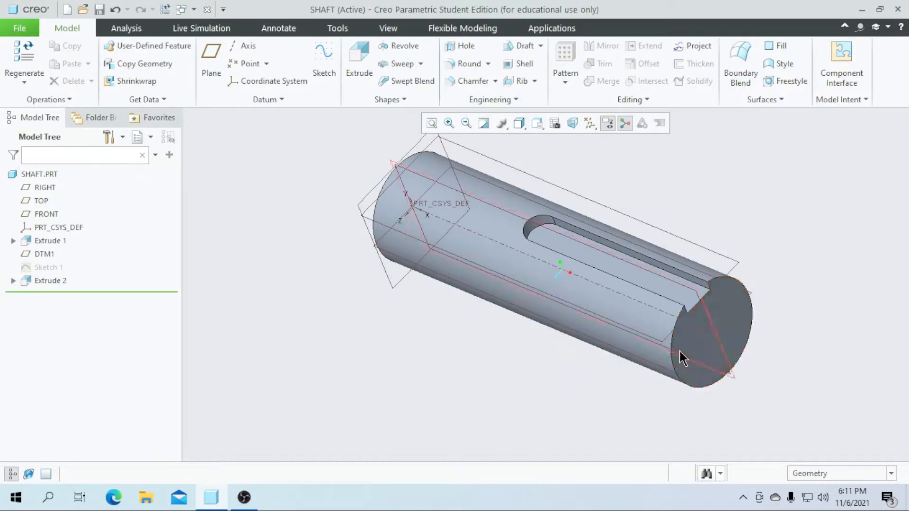
click(464, 80)
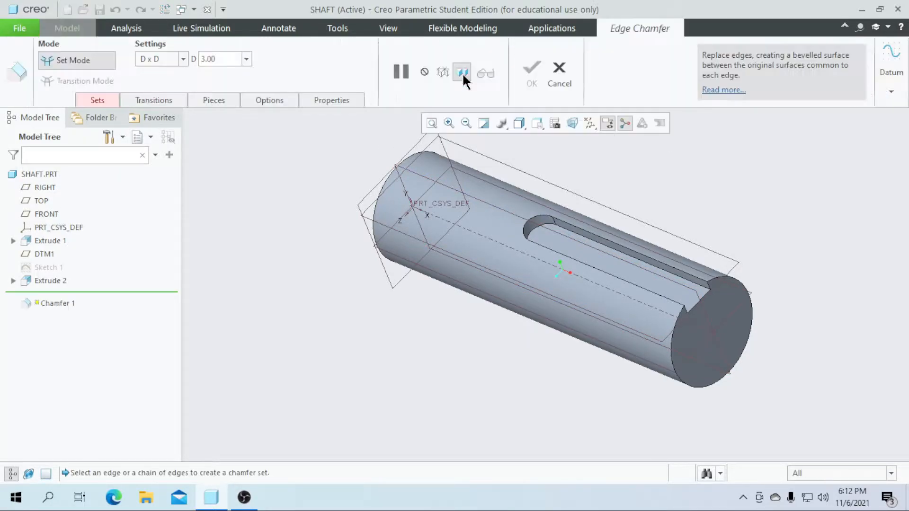
click(186, 59)
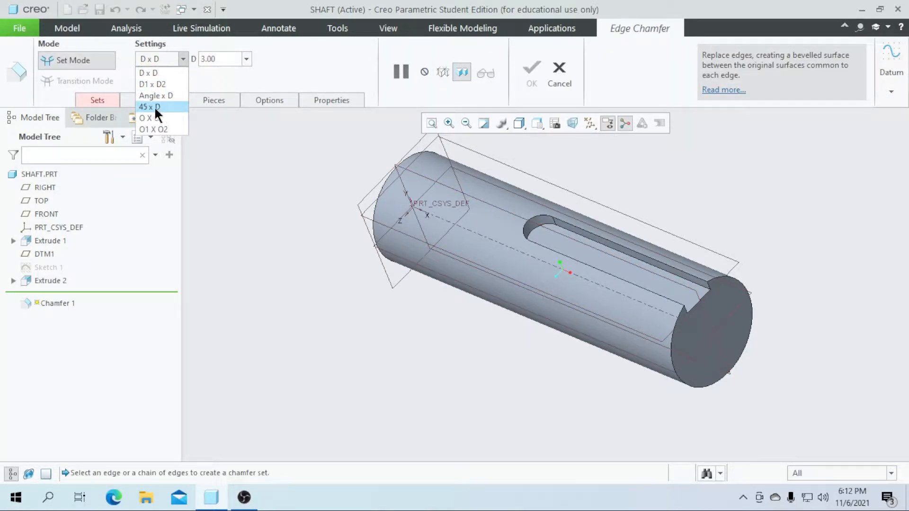
click(154, 106)
click(223, 58)
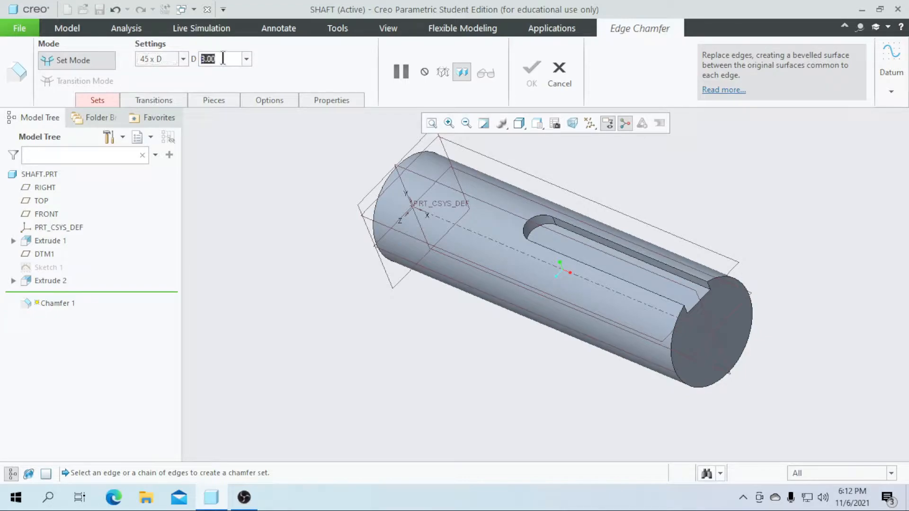
text(2)
key(Return)
scroll(629, 327, up, 3)
click(631, 327)
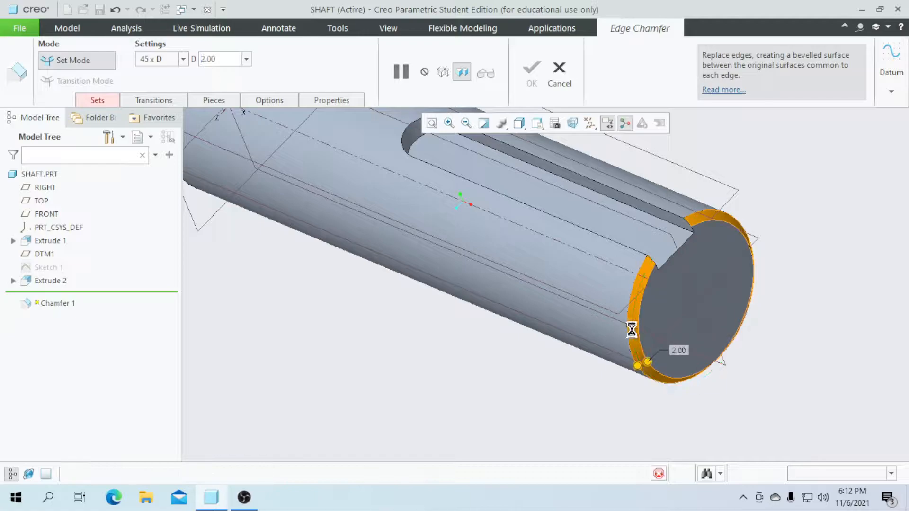
scroll(542, 373, down, 3)
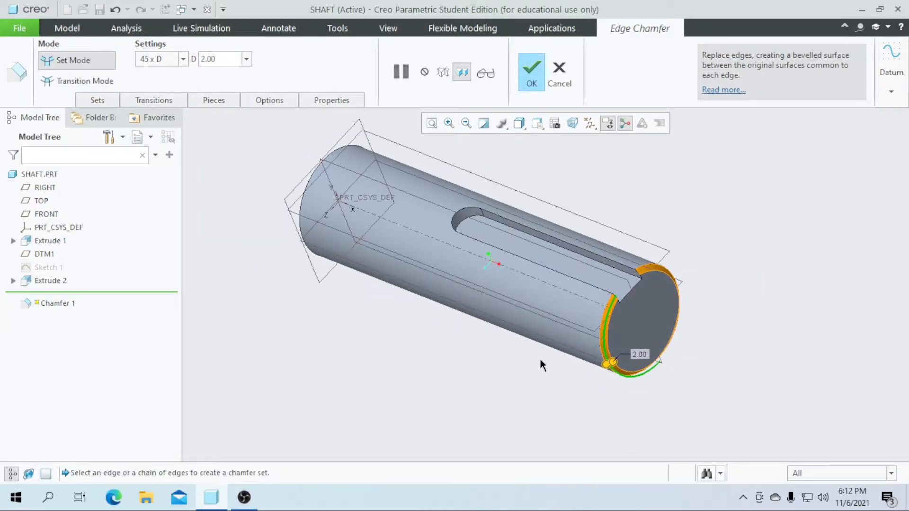
click(530, 76)
scroll(663, 200, up, 2)
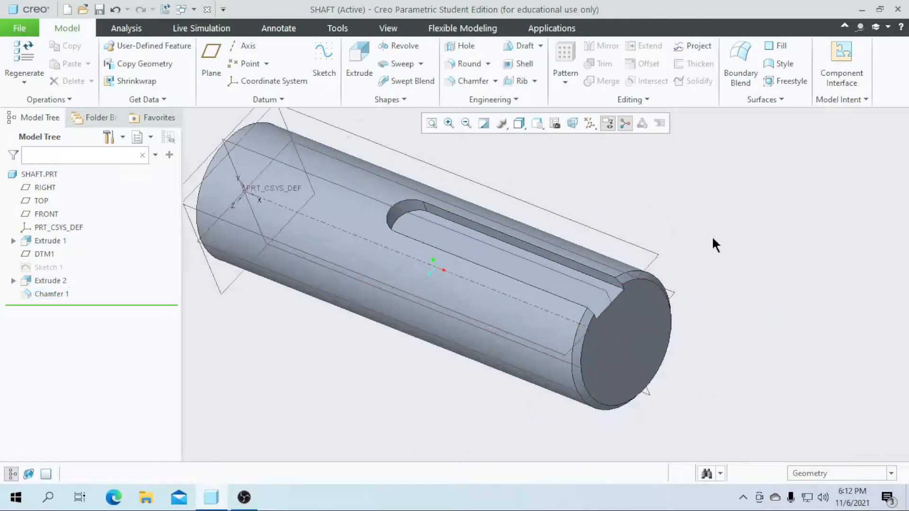
Step: Save SHAFT.PRT in the FLANGE_COUPLING folder and close its model window
scroll(712, 236, down, 3)
middle_drag(641, 227, 681, 224)
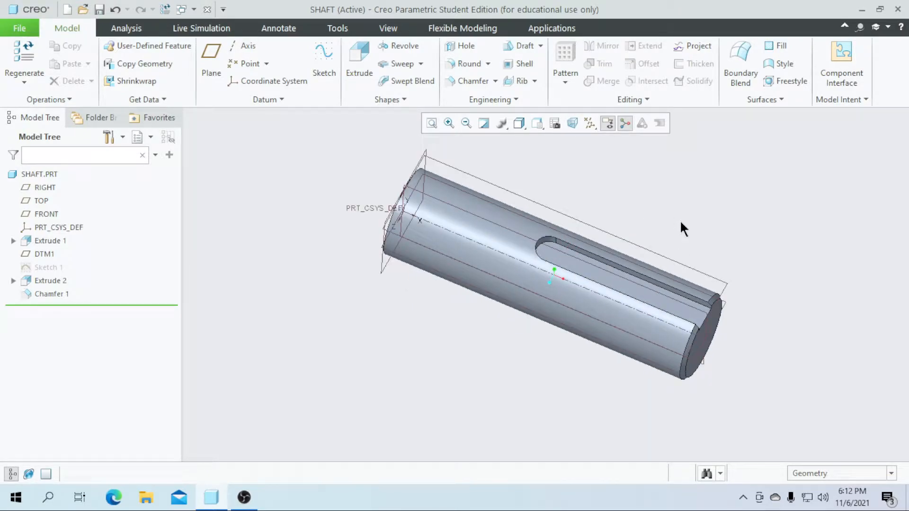
middle_drag(730, 255, 556, 240)
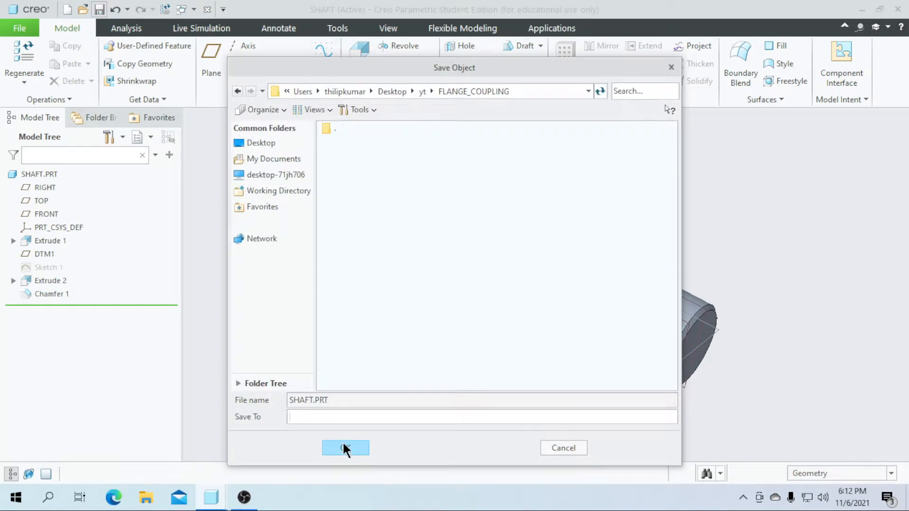
click(344, 445)
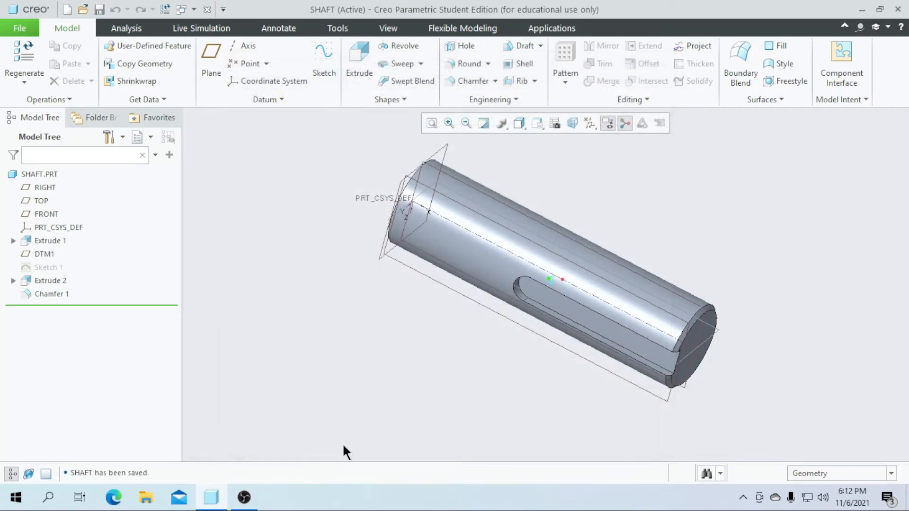
click(208, 10)
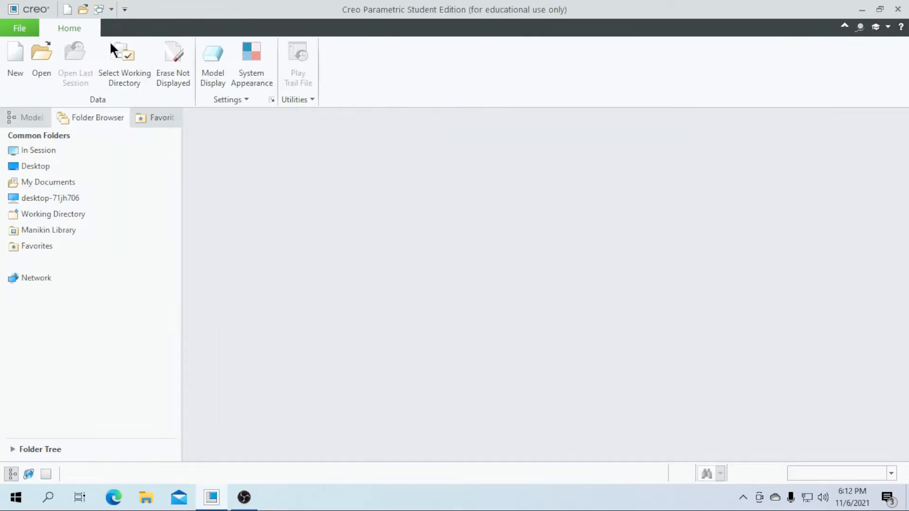
Step: Create a new solid part named key from the mmns_part_solid template instead of the default template
click(17, 64)
click(365, 346)
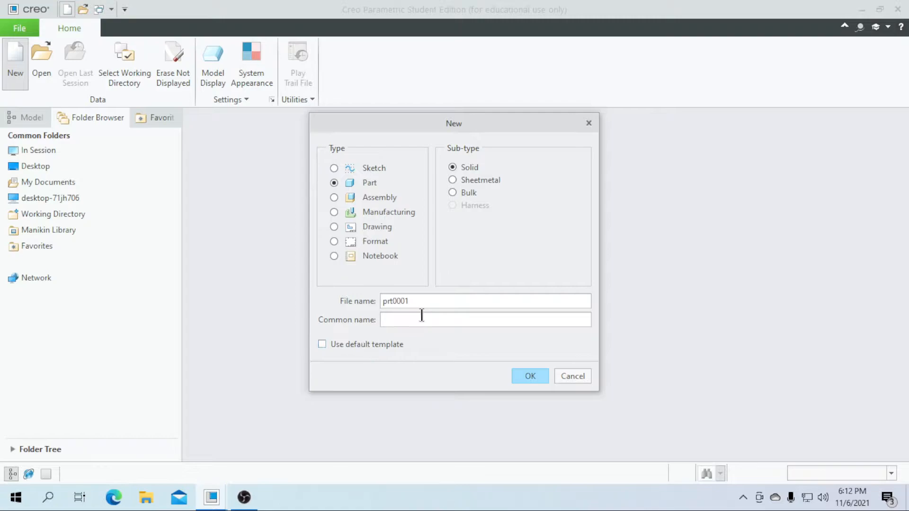
click(441, 303)
text(key)
click(528, 376)
scroll(371, 185, down, 2)
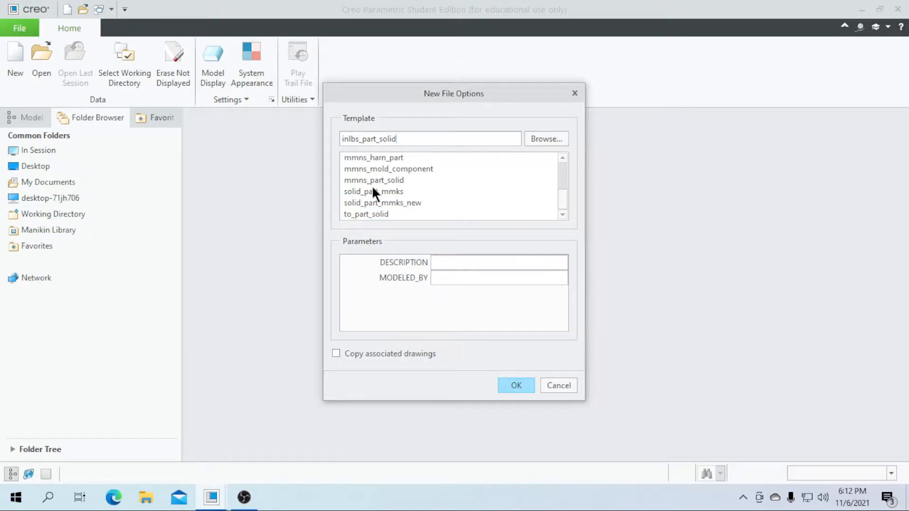
click(369, 183)
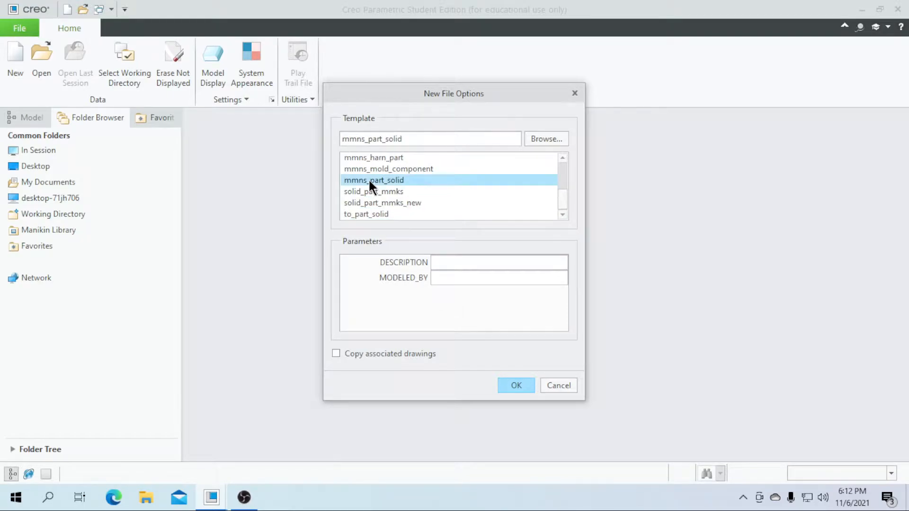
click(513, 387)
Step: Start an extrude sketch on the FRONT plane and draw a closed four-sided profile from the origin, sloping on top, about 118.5 by 64.6 mm
scroll(550, 300, down, 3)
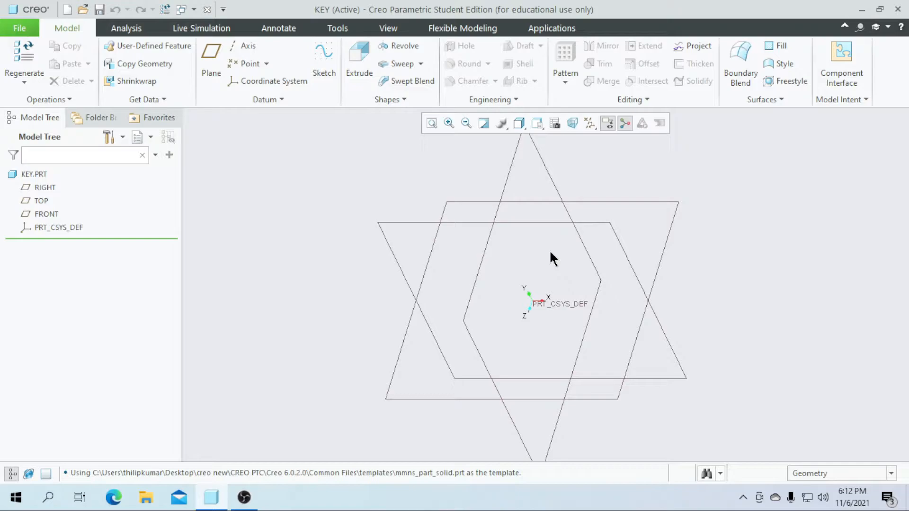
click(365, 68)
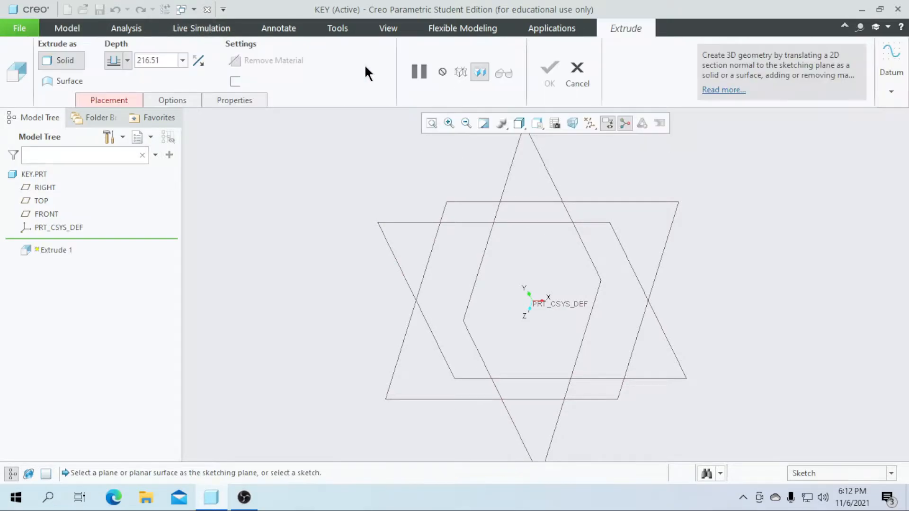
click(44, 214)
click(572, 123)
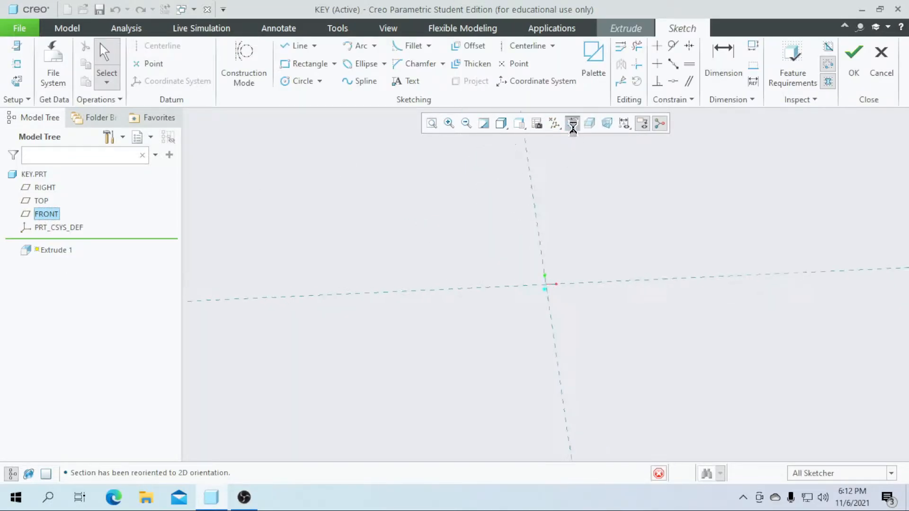
scroll(492, 301, down, 5)
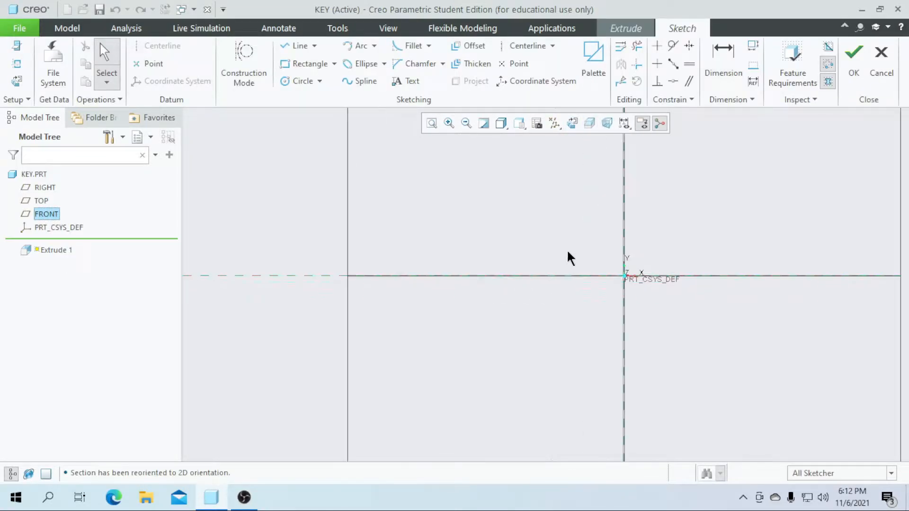
click(300, 47)
click(635, 292)
click(475, 286)
click(475, 197)
click(637, 249)
click(636, 286)
middle_click(559, 267)
Step: Dimension the height of the profile's vertical edge at the origin and set it to 9 mm
click(708, 66)
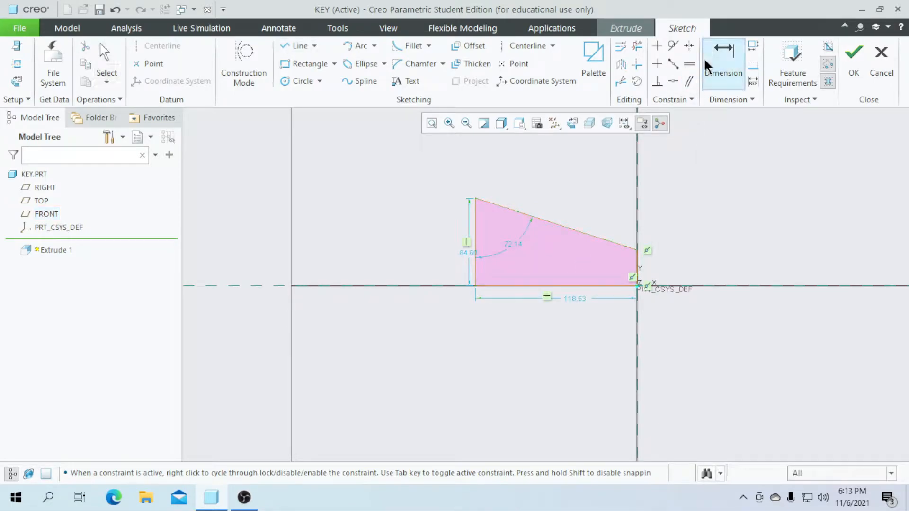
scroll(652, 234, up, 3)
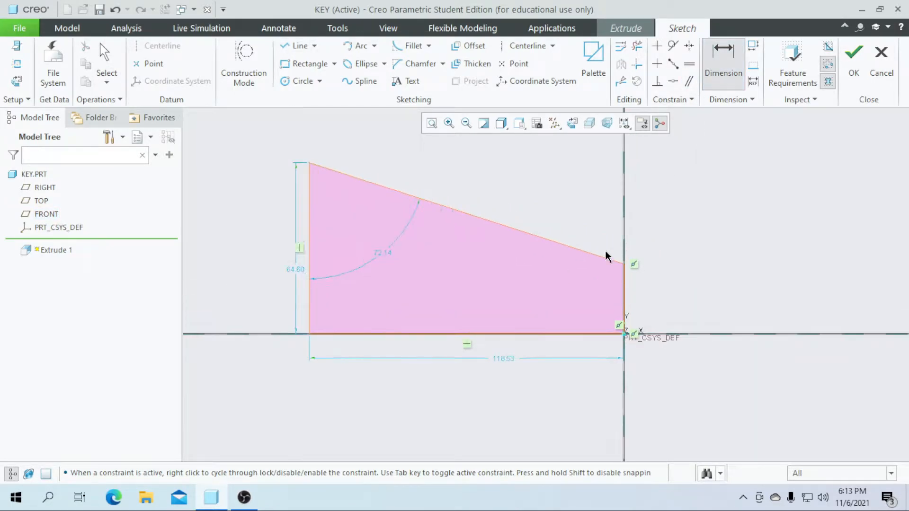
click(623, 263)
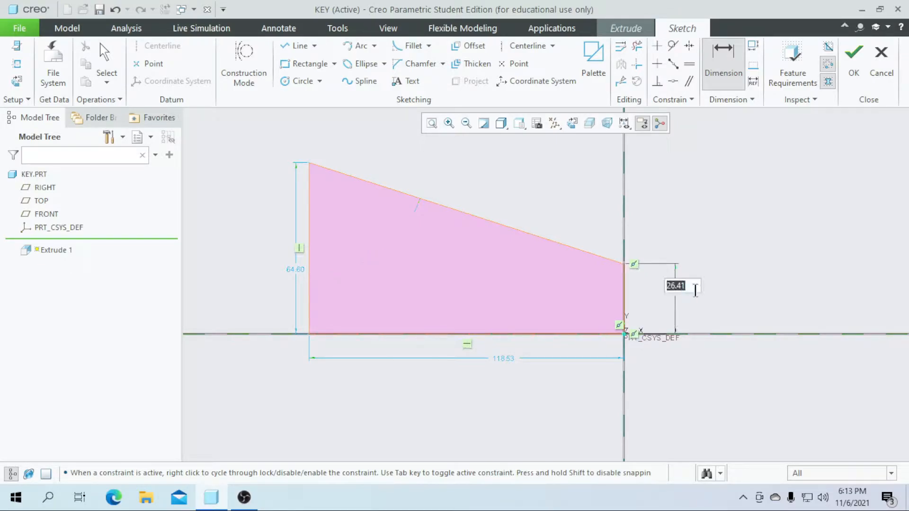
text(9)
key(Return)
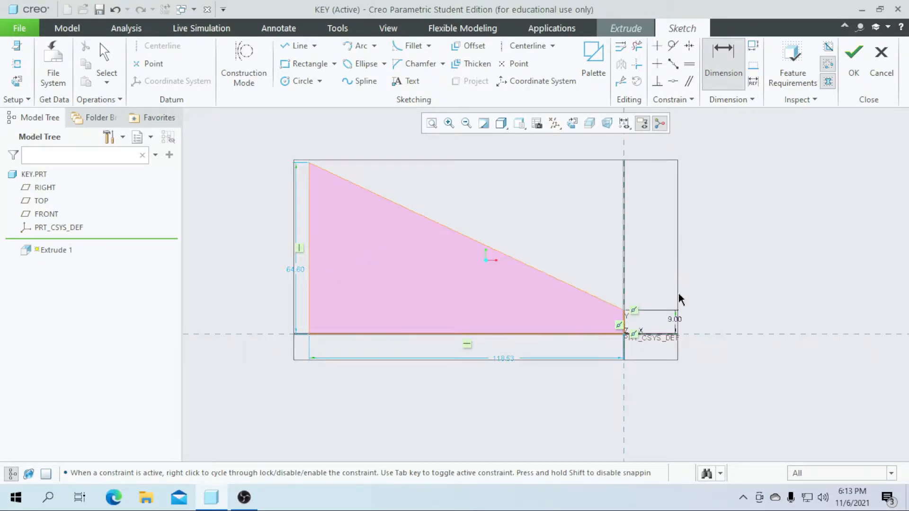
Step: Dimension the height of the profile's far vertical edge and set it to 8.2 mm
scroll(678, 294, down, 3)
scroll(499, 277, up, 2)
click(483, 199)
click(456, 334)
middle_click(436, 288)
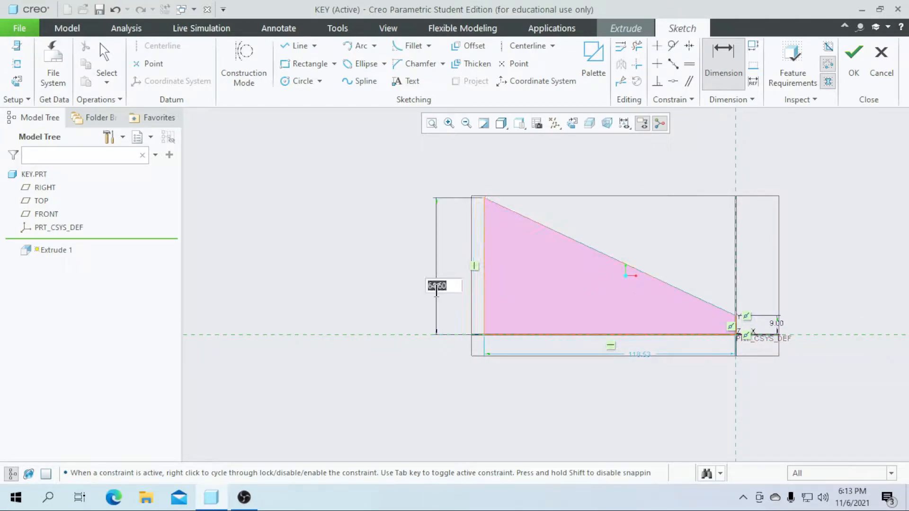
text(8)
key(Return)
Step: Set the length of the key profile's horizontal base to 80 mm
scroll(438, 296, up, 4)
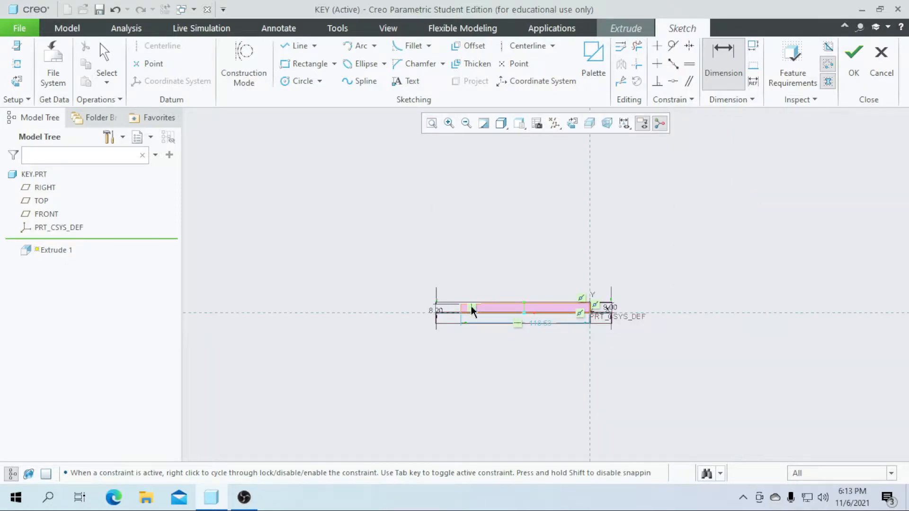
scroll(475, 313, down, 5)
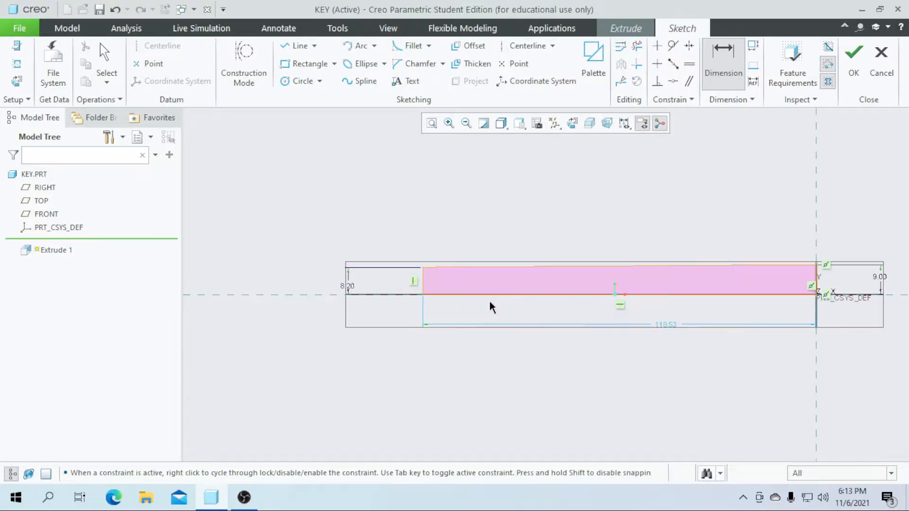
scroll(480, 297, up, 3)
scroll(507, 302, down, 1)
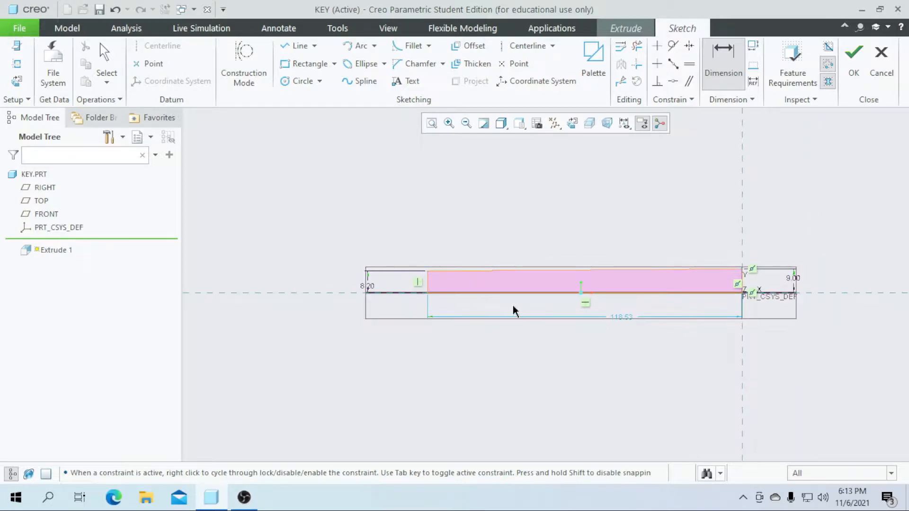
double_click(621, 318)
text(80)
key(Return)
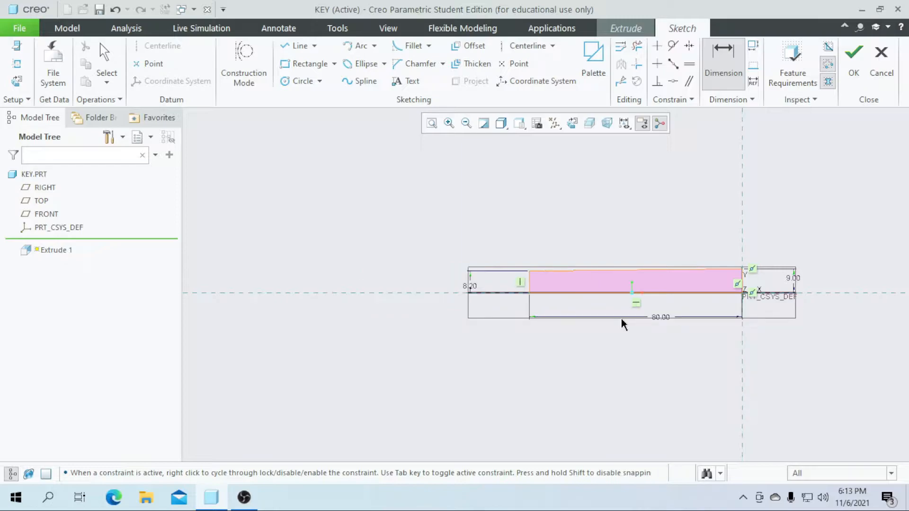
Step: Finish the key sketch and extrude it as a solid, symmetrically about the sketch plane, to a depth of 14 mm
scroll(657, 296, down, 2)
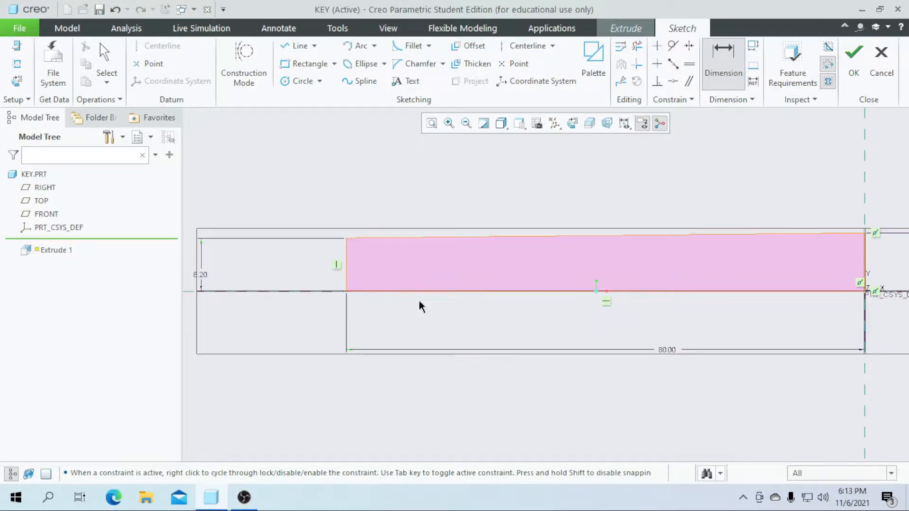
scroll(450, 299, up, 1)
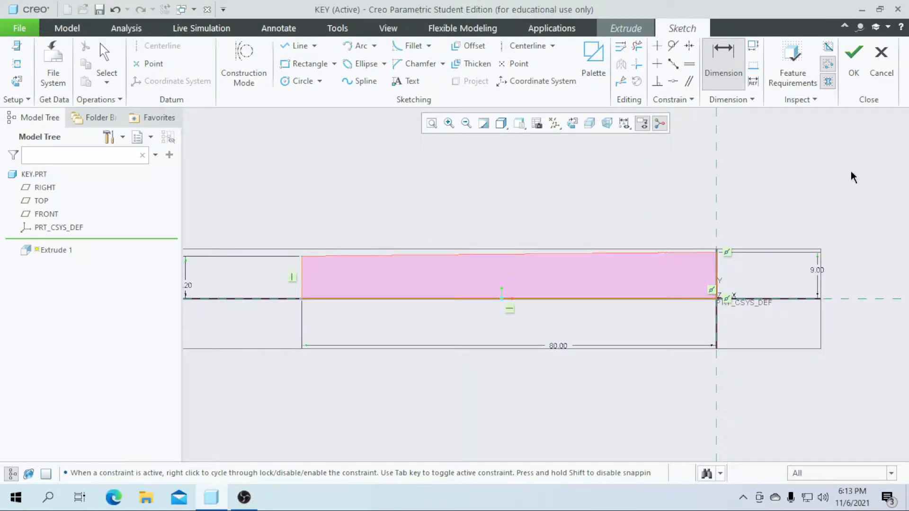
click(859, 79)
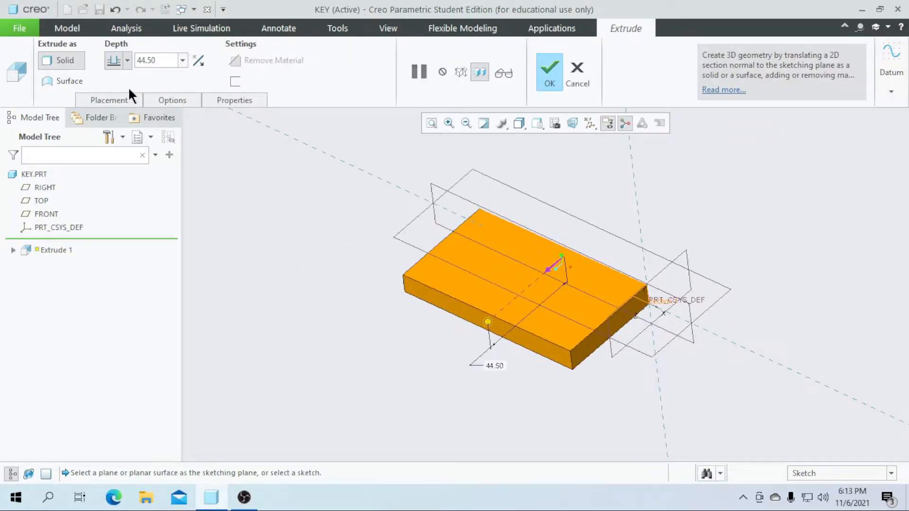
click(127, 60)
click(114, 94)
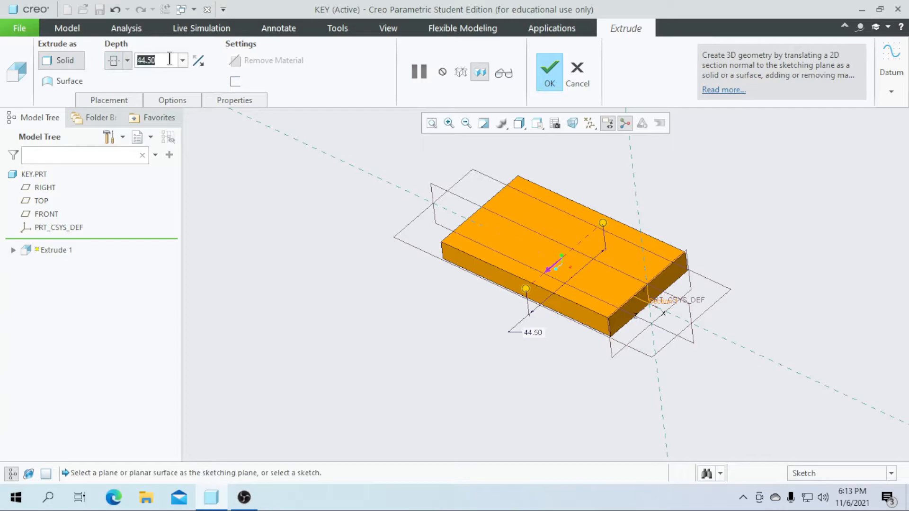
text(14)
key(Return)
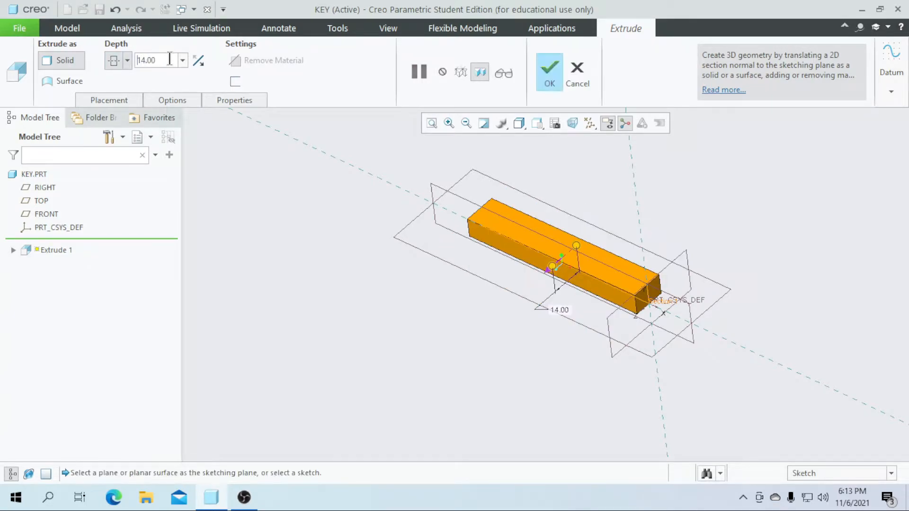
click(548, 76)
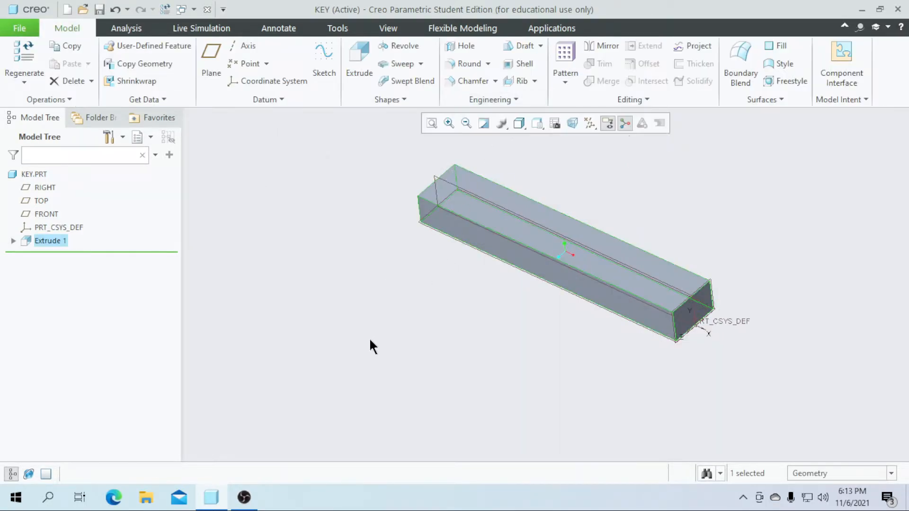
Step: Examine the key's tapered shape and end faces from several rotated and saved standard view orientations
scroll(403, 317, down, 2)
middle_drag(403, 317, 436, 300)
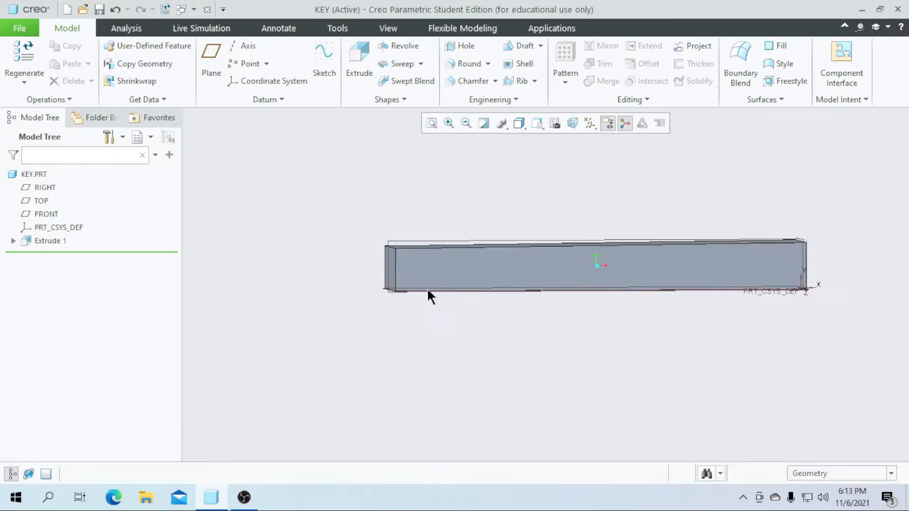
middle_drag(607, 364, 554, 163)
click(535, 123)
click(546, 137)
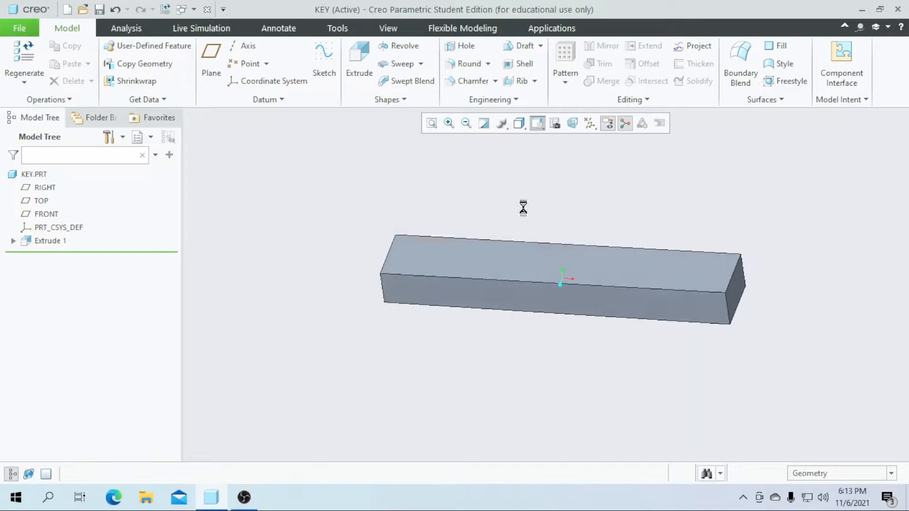
middle_drag(519, 367, 511, 335)
click(538, 124)
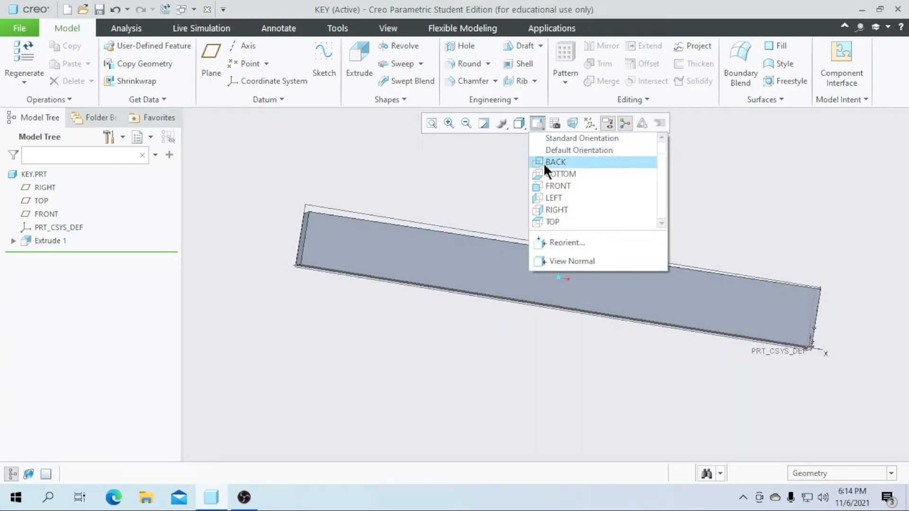
click(551, 198)
middle_drag(662, 288, 472, 278)
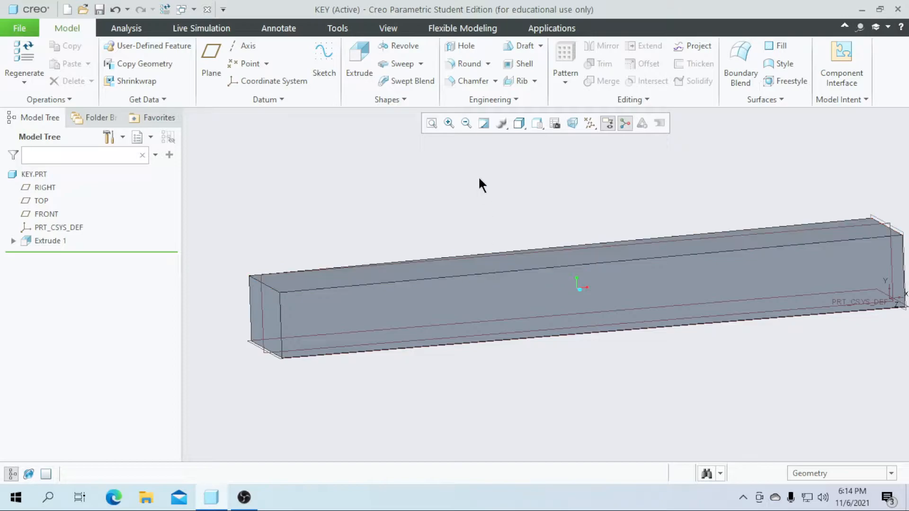
Step: Apply the green appearance to the key's bottom face and to its end face at the origin
click(388, 28)
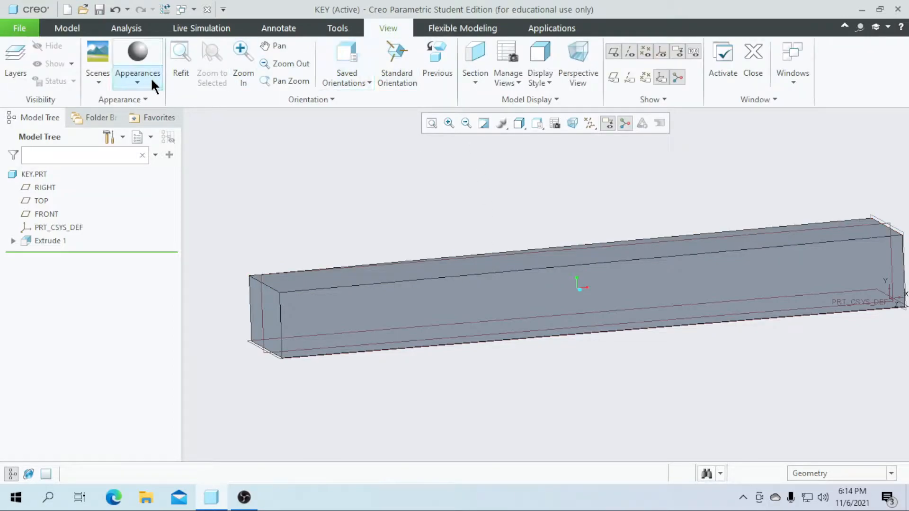
click(138, 81)
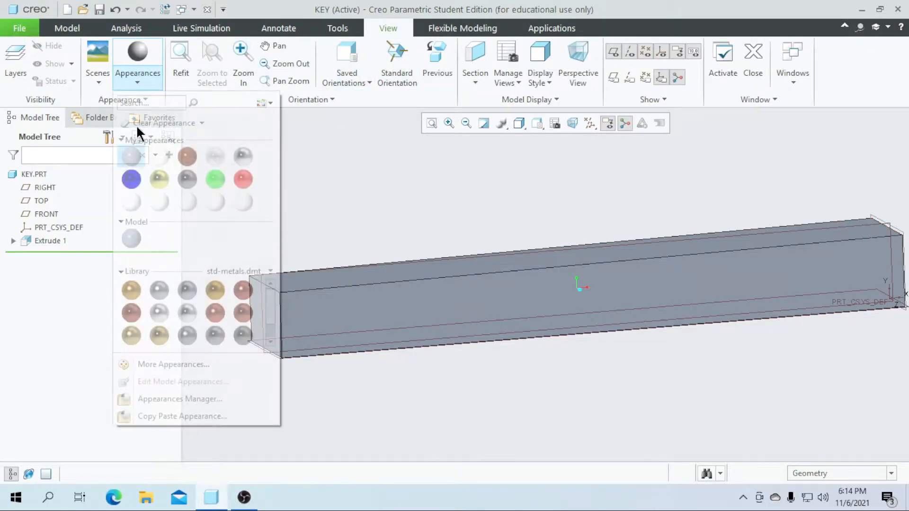
click(216, 178)
middle_drag(411, 346, 412, 367)
click(453, 311)
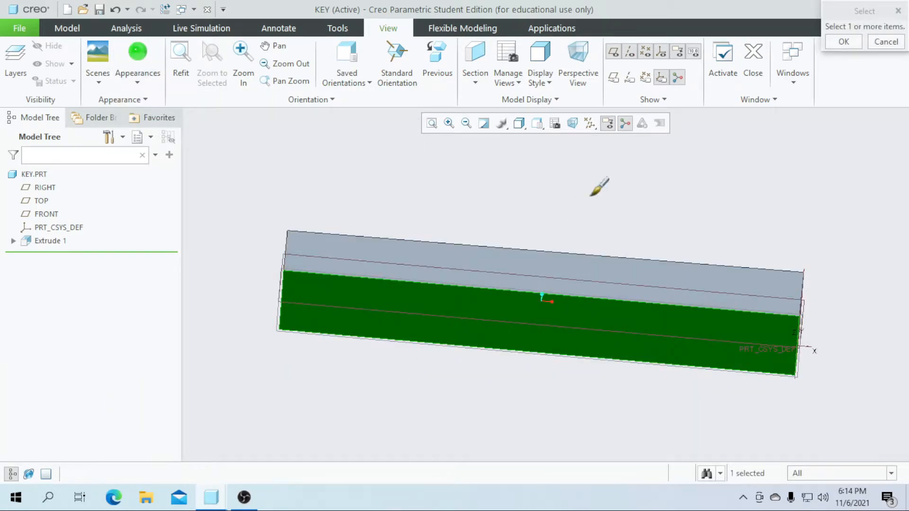
middle_drag(849, 311, 755, 325)
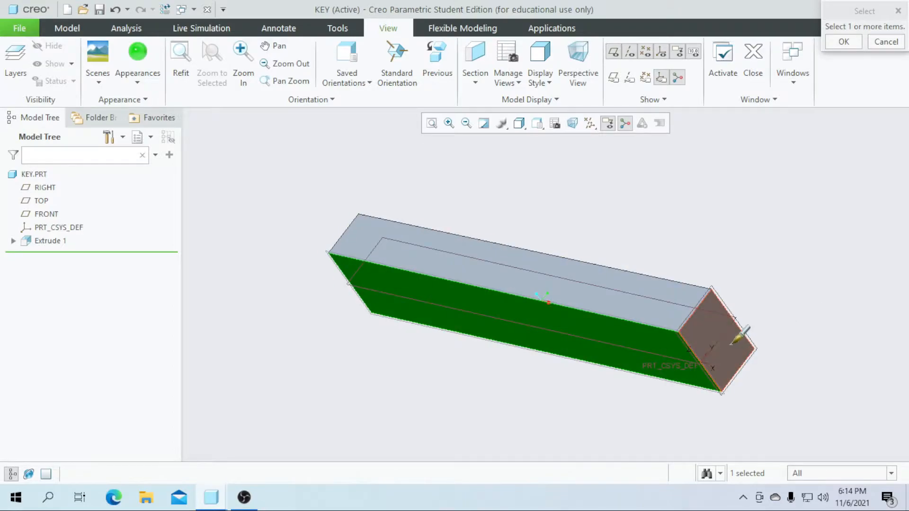
click(745, 330)
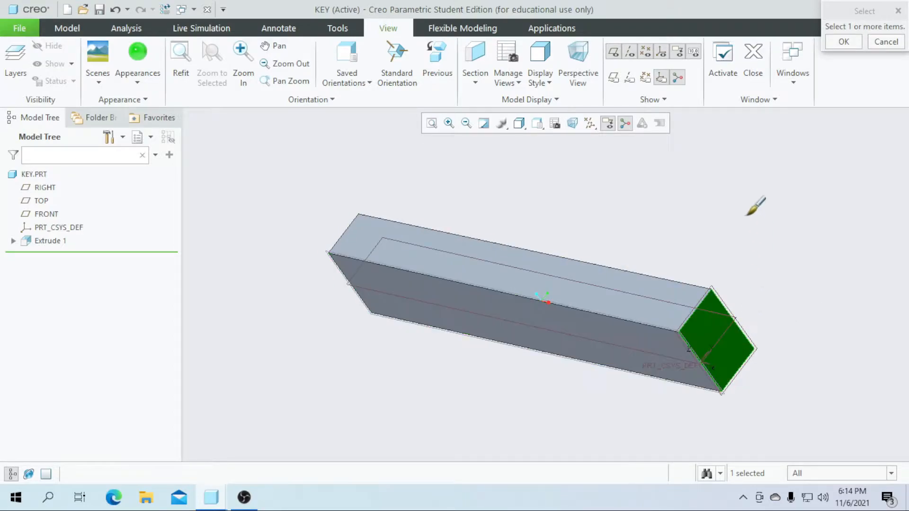
ctrl+click(610, 350)
middle_drag(604, 192, 629, 229)
click(843, 42)
middle_drag(689, 238, 663, 228)
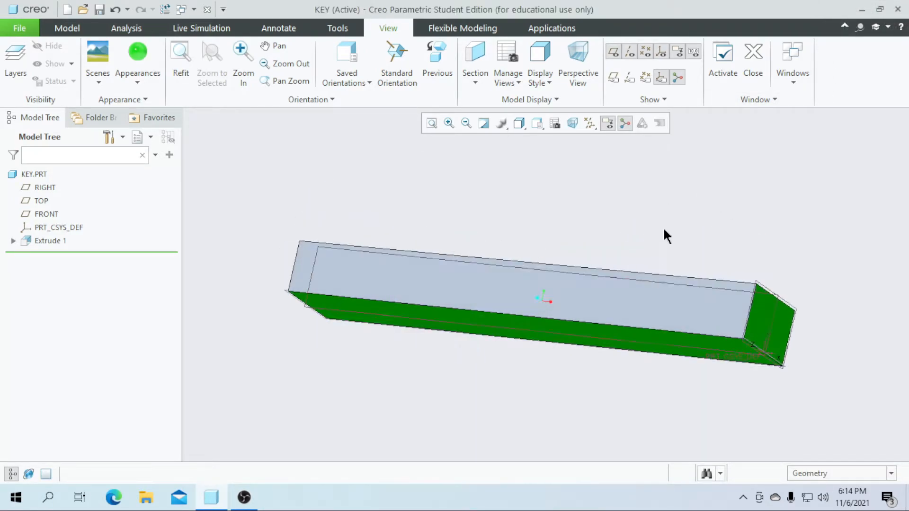
middle_drag(626, 332, 627, 367)
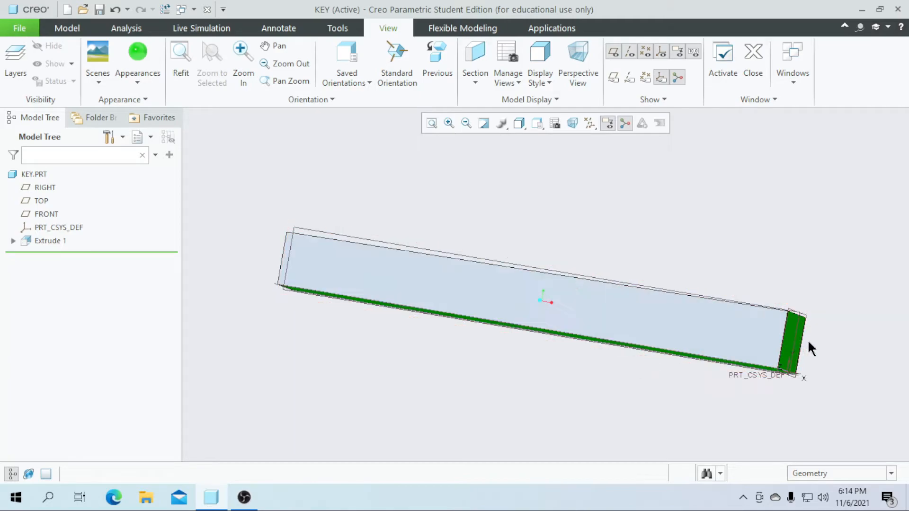
middle_drag(540, 232, 516, 255)
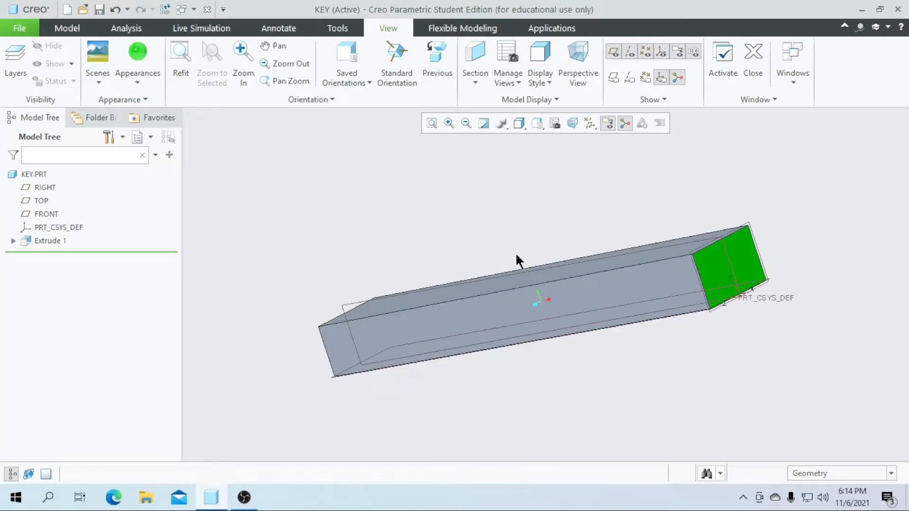
Step: Save KEY.PRT in the FLANGE_COUPLING folder and close the part window
click(99, 10)
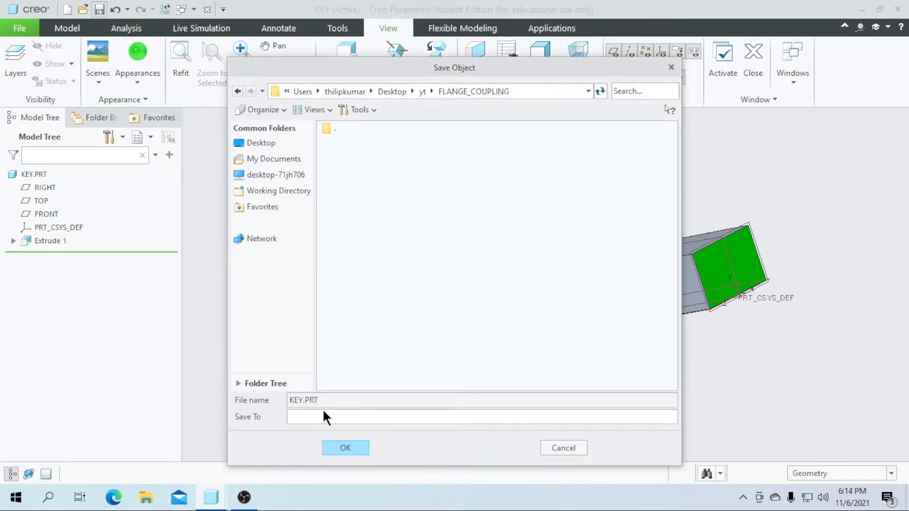
click(345, 448)
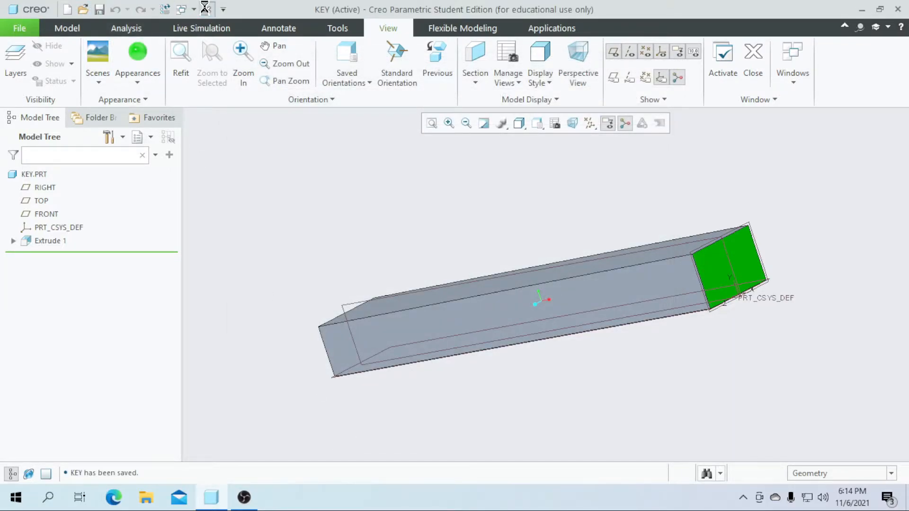
click(207, 9)
Step: Create a new solid part named bold without the default template, using the mmns_part_solid template
click(17, 57)
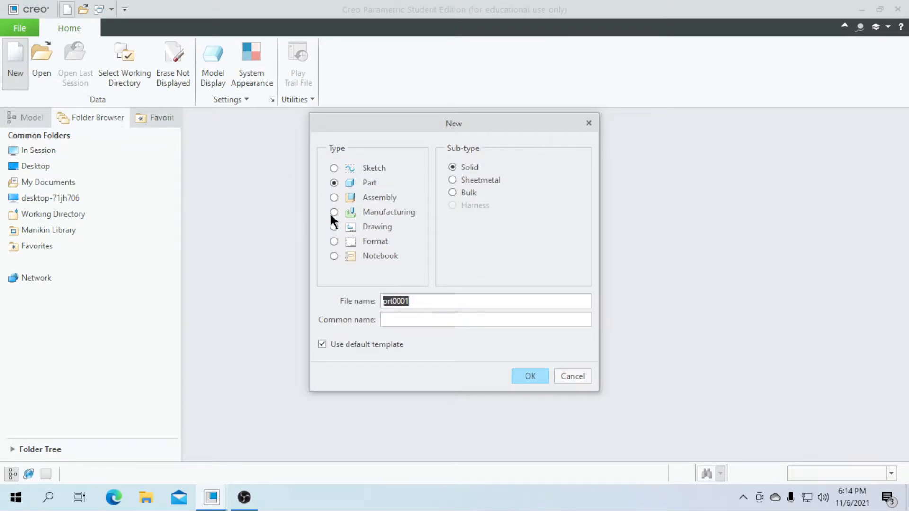
click(375, 345)
click(416, 304)
double_click(416, 303)
text(bold)
click(521, 376)
scroll(355, 201, down, 2)
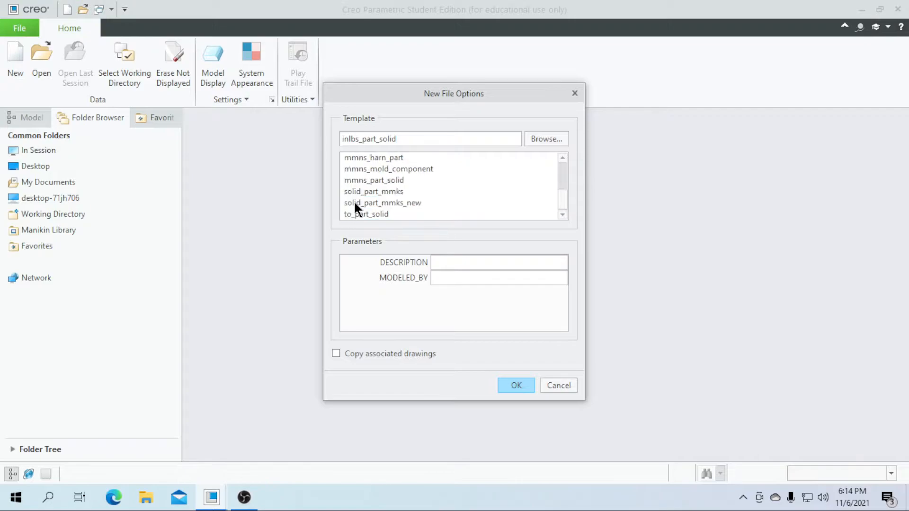
click(378, 180)
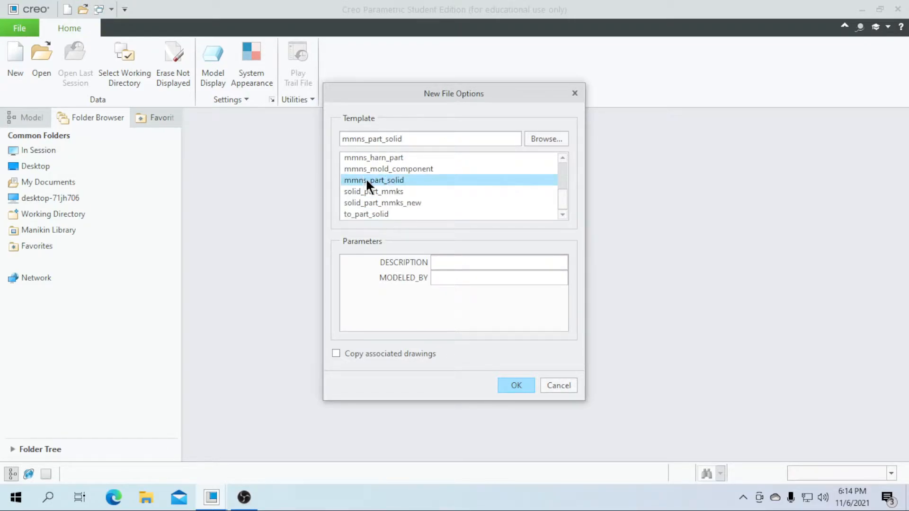
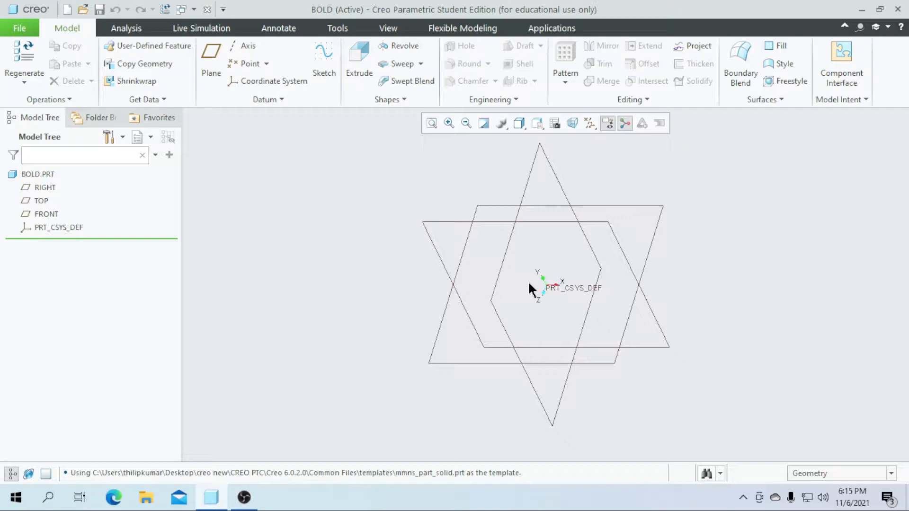
Step: Start an extrude sketch on the RIGHT plane and orient the view parallel to the screen
click(359, 64)
click(47, 188)
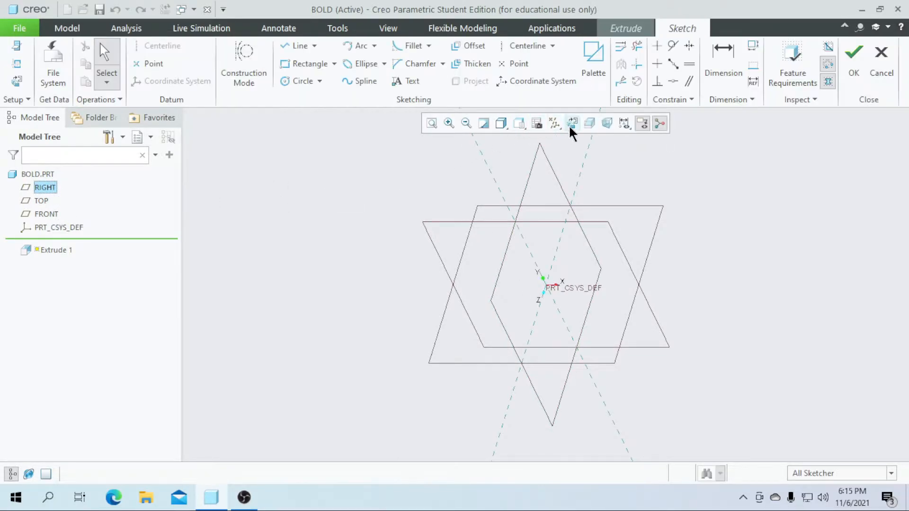
click(570, 124)
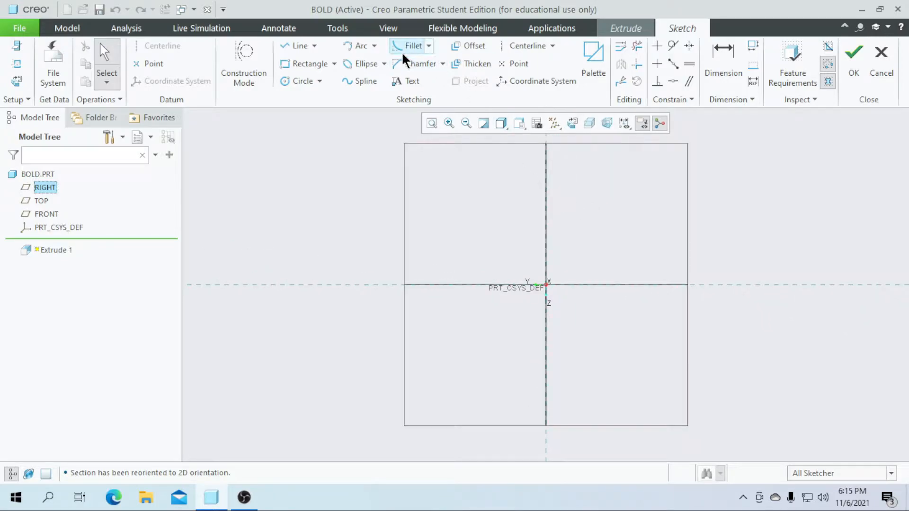
Step: Insert a 6-Sided Hexagon from the sketcher palette, centred on the origin, with a radius of about 62.9 mm
click(586, 64)
scroll(805, 391, down, 1)
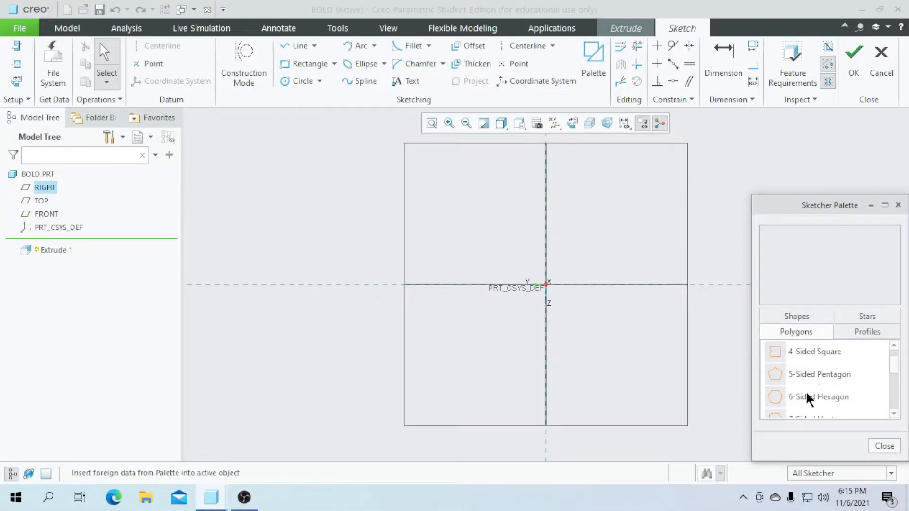
double_click(806, 395)
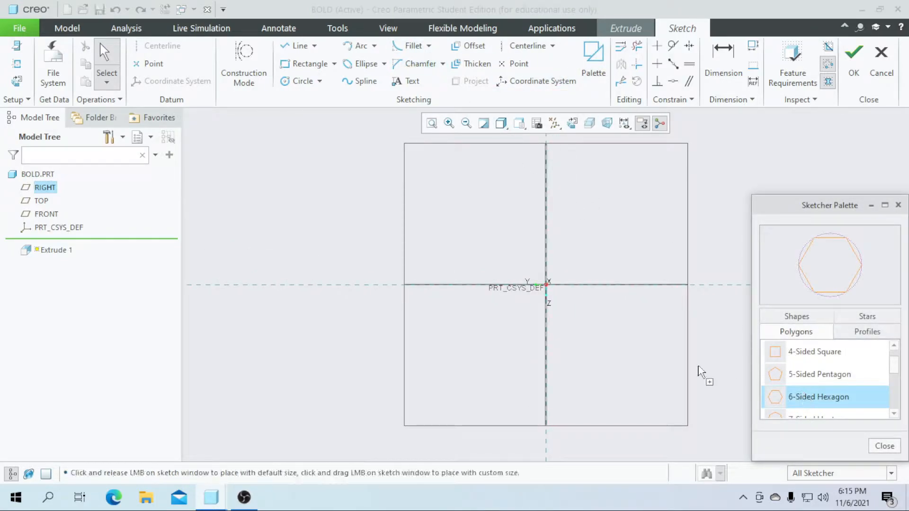
click(553, 283)
click(884, 446)
scroll(549, 282, down, 4)
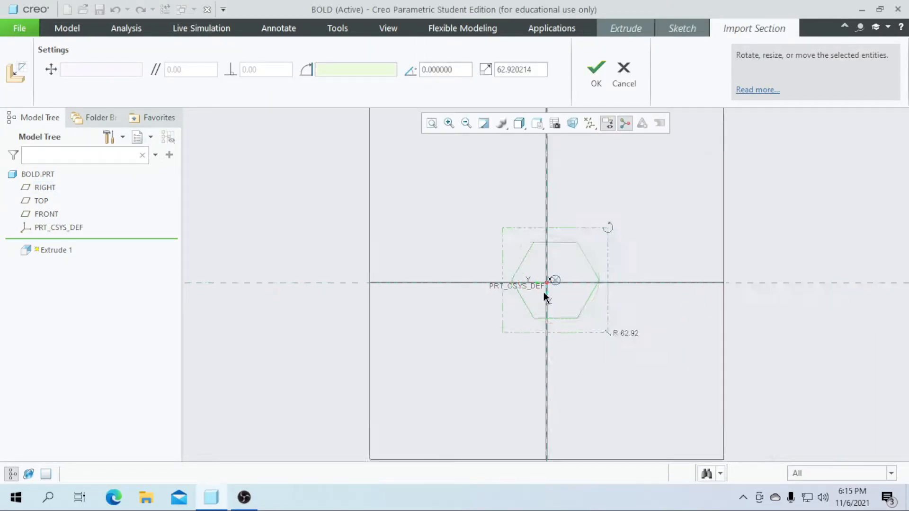
drag(573, 263, 556, 268)
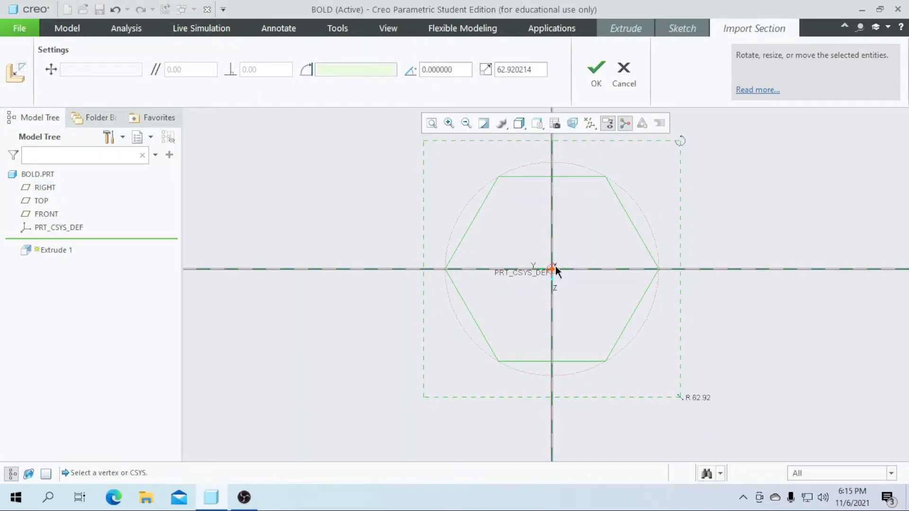
click(596, 76)
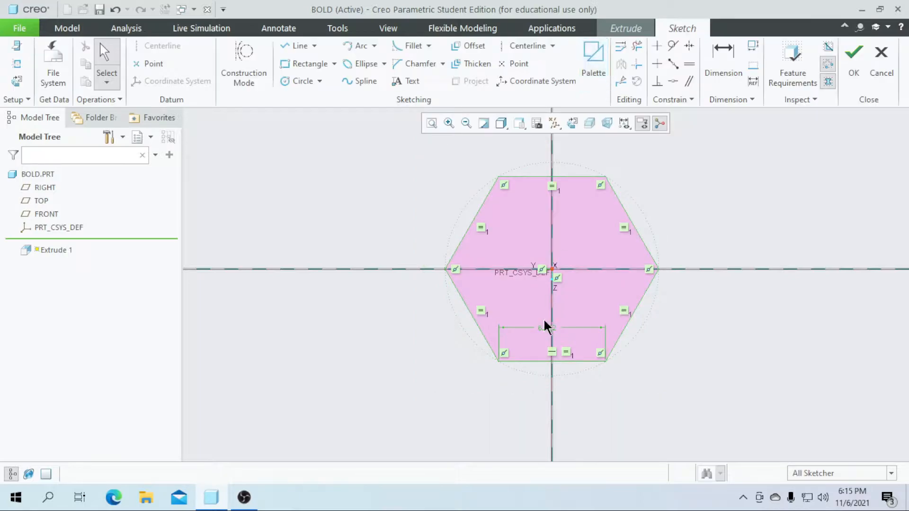
Step: Delete the dimension on the side length of the hexagon's lower edge
scroll(542, 323, up, 2)
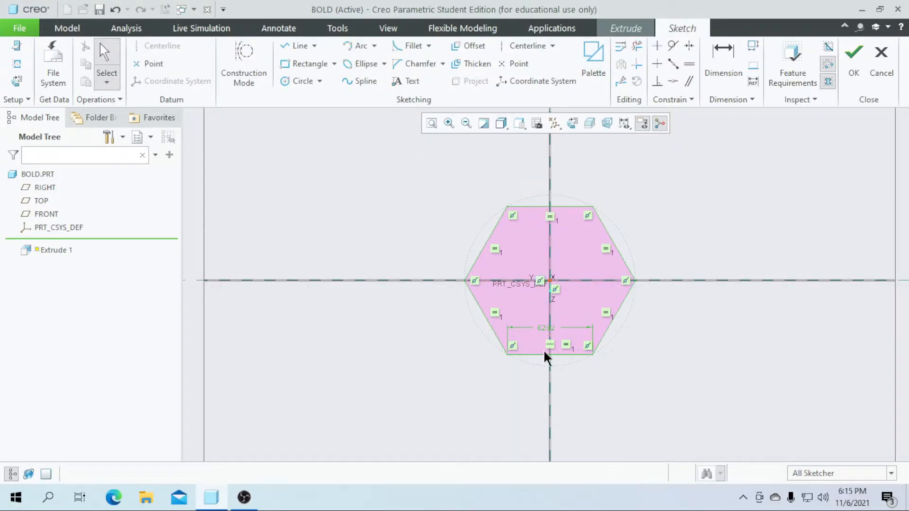
scroll(549, 343, down, 2)
click(544, 321)
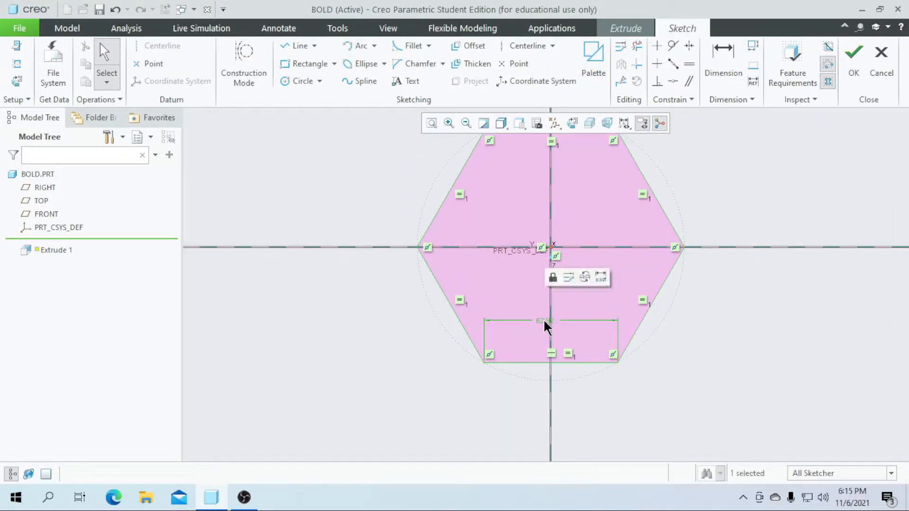
key(Delete)
scroll(544, 319, up, 2)
scroll(535, 235, down, 1)
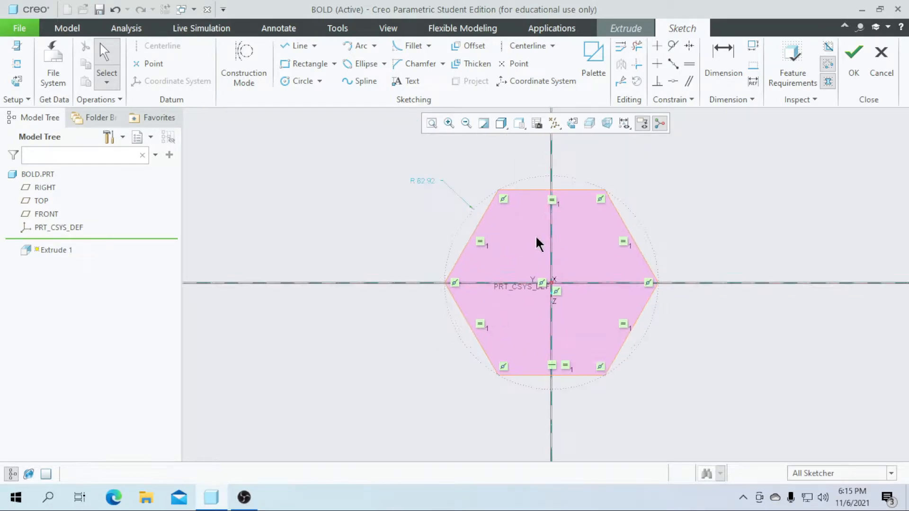
Step: Dimension the distance between the hexagon's upper and lower sides as 24 mm and finish the sketch
click(720, 86)
click(566, 190)
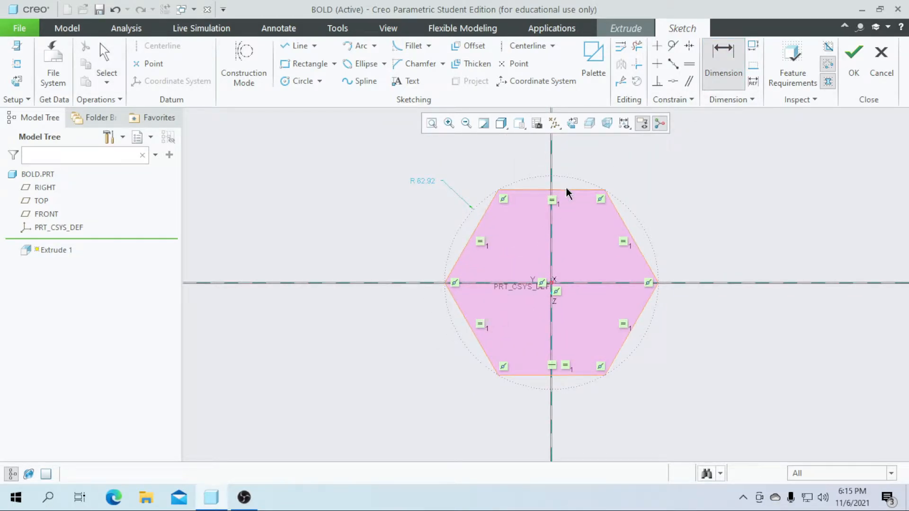
click(578, 375)
middle_click(699, 248)
text(24)
key(Return)
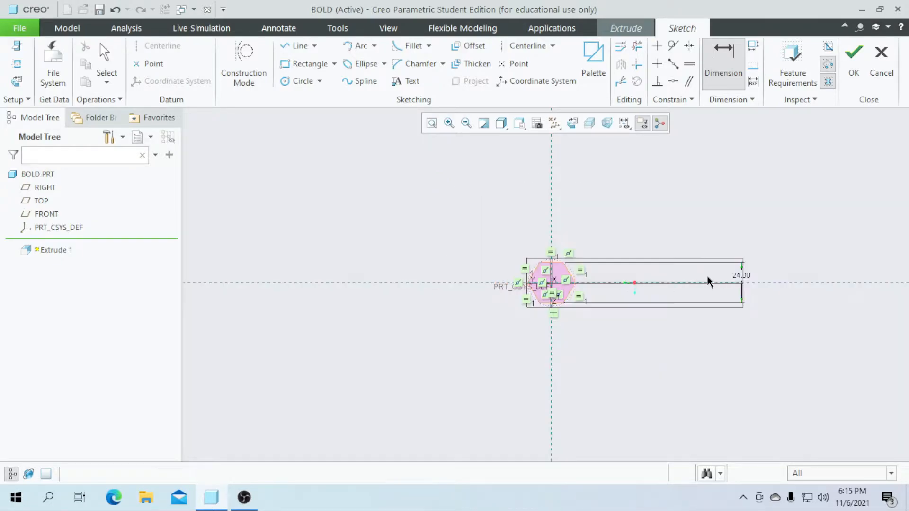
scroll(551, 272, up, 5)
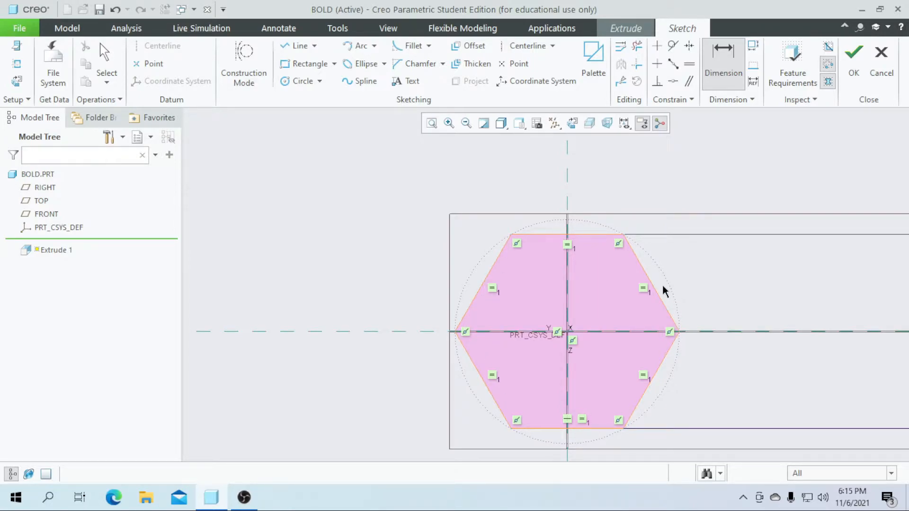
click(845, 71)
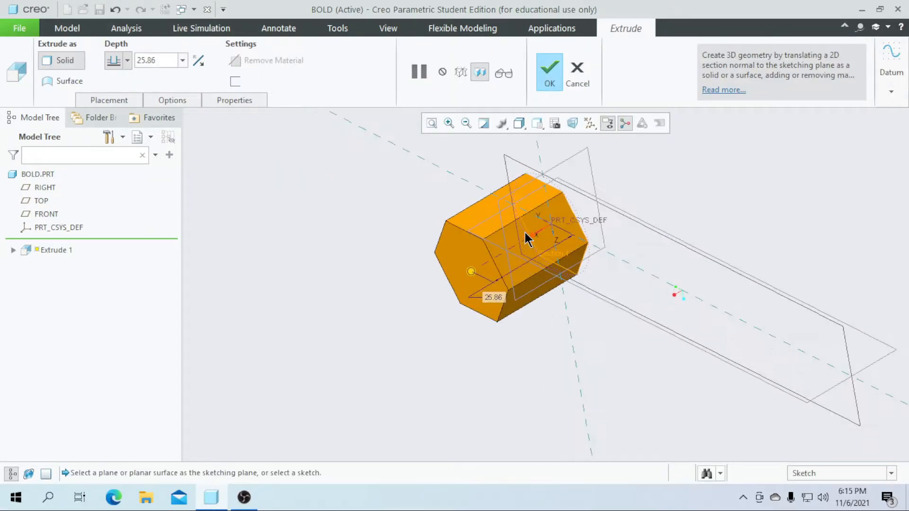
Step: Extrude the hexagon as a solid to a depth of 8 mm
scroll(547, 198, up, 2)
double_click(166, 63)
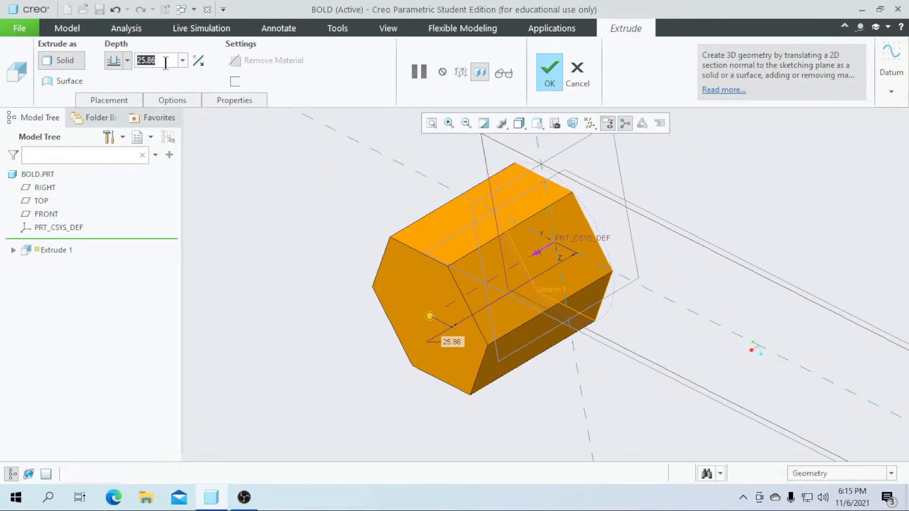
text(8)
key(Return)
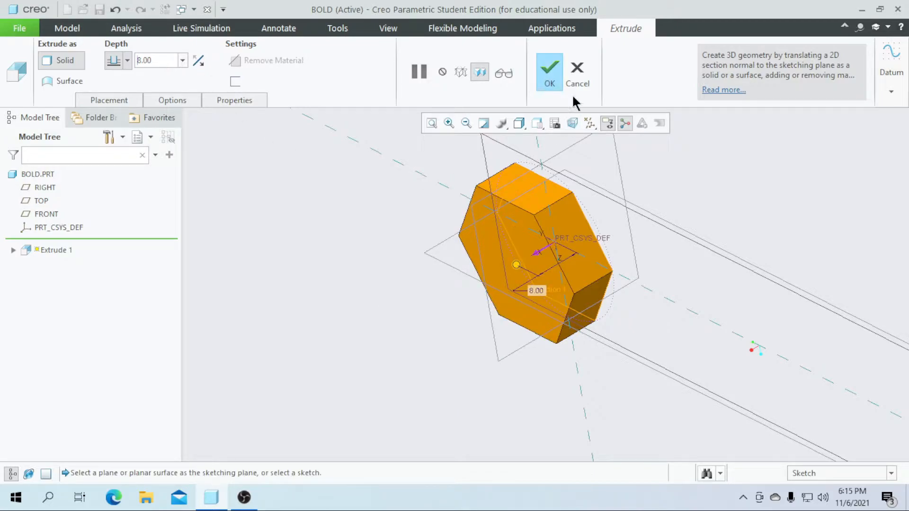
click(557, 71)
Step: Examine the hexagonal head from several sides to find a datum plane suited to the corner cut sketch
scroll(340, 332, up, 5)
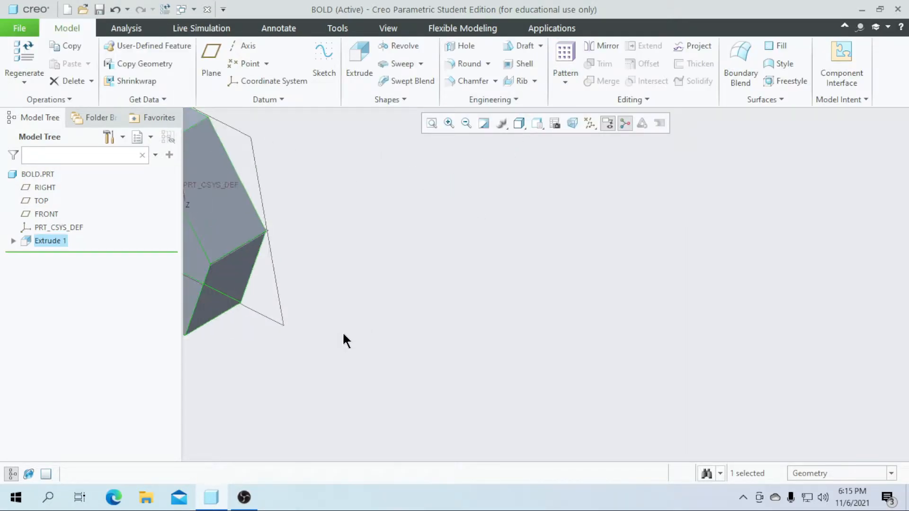
scroll(691, 353, up, 2)
scroll(438, 334, down, 4)
click(392, 391)
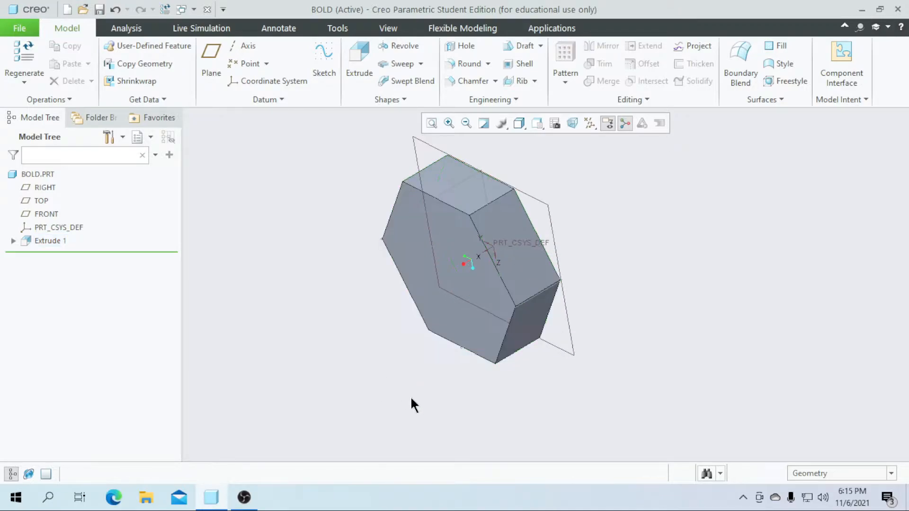
scroll(468, 408, up, 2)
middle_drag(463, 408, 472, 381)
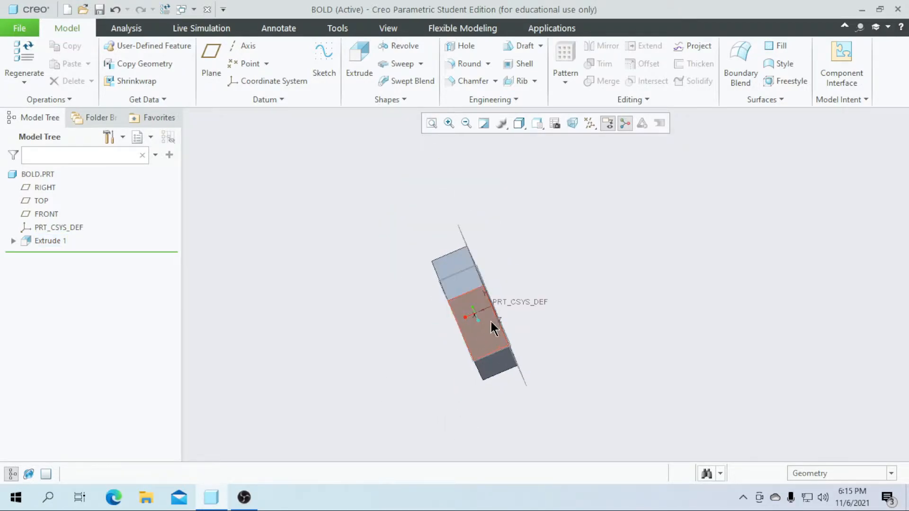
middle_drag(582, 310, 604, 316)
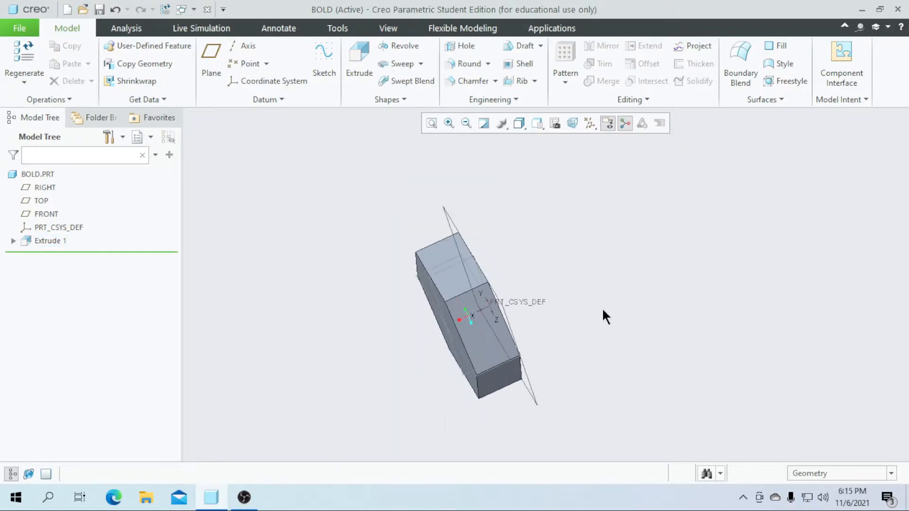
scroll(416, 308, down, 3)
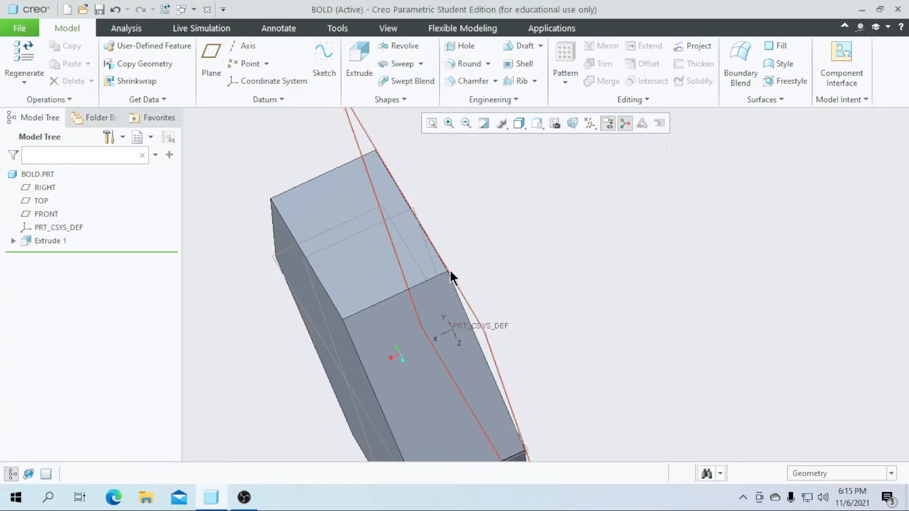
middle_drag(574, 290, 656, 276)
scroll(360, 372, down, 1)
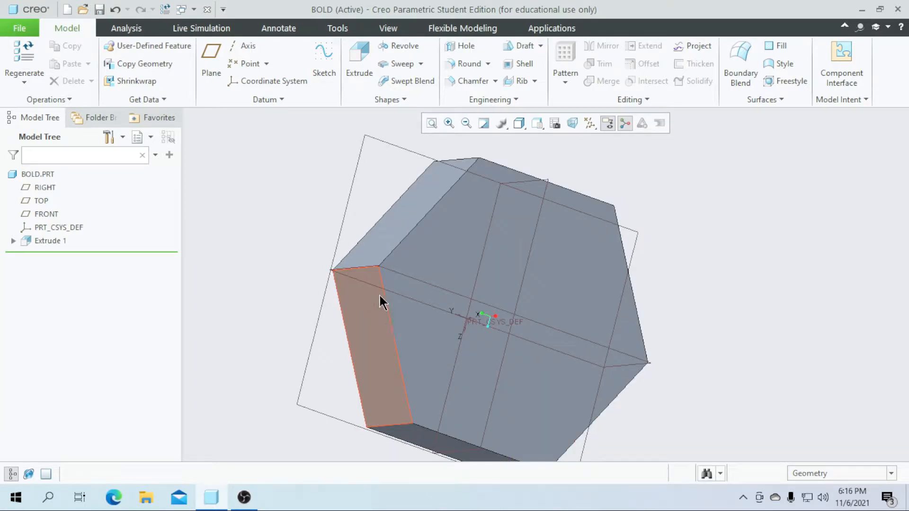
middle_drag(510, 324, 496, 373)
scroll(399, 379, down, 1)
scroll(422, 345, up, 1)
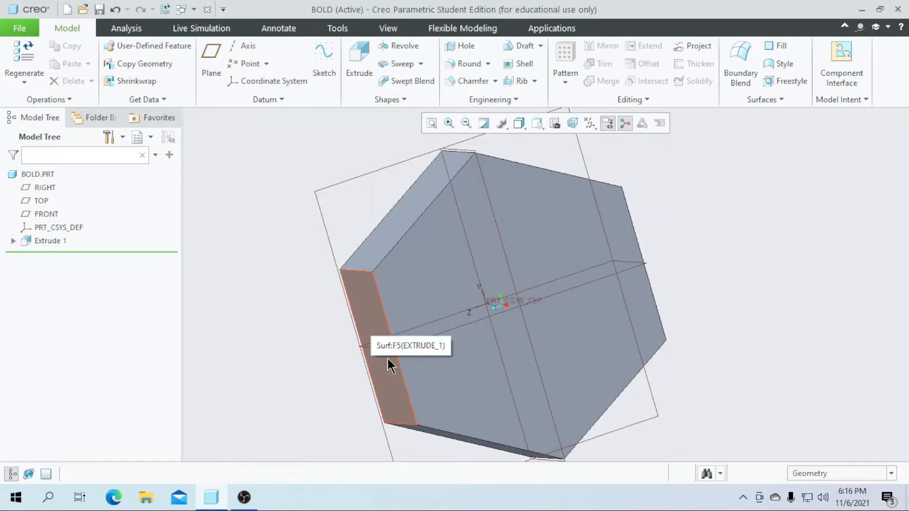
Step: Start a revolve sketch on the TOP plane and orient the view parallel to the screen
click(360, 350)
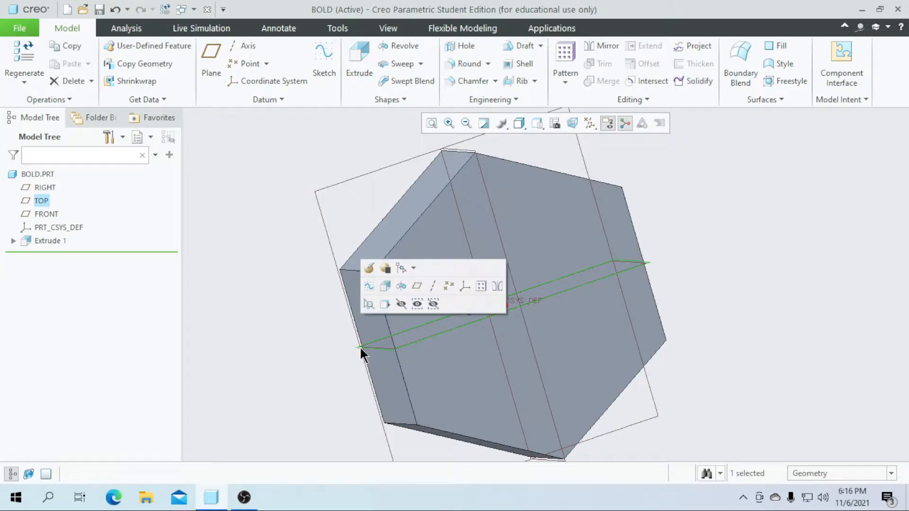
click(400, 48)
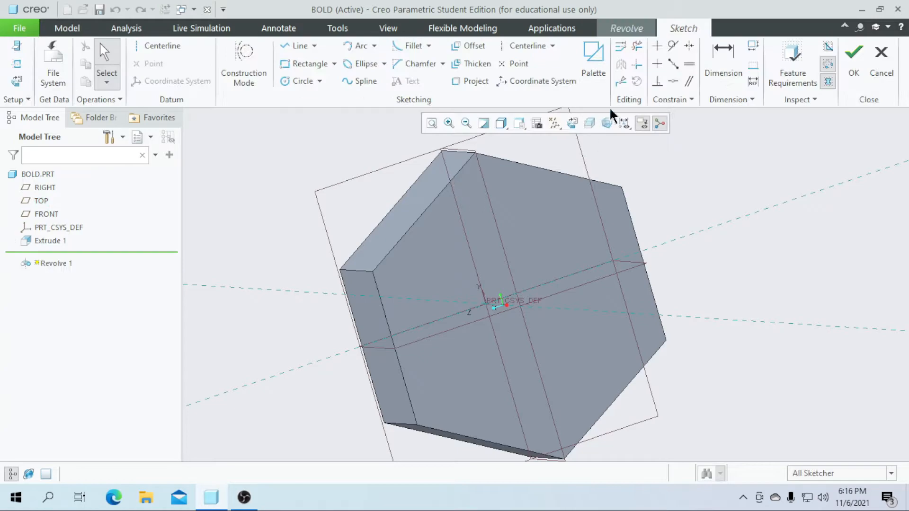
click(567, 124)
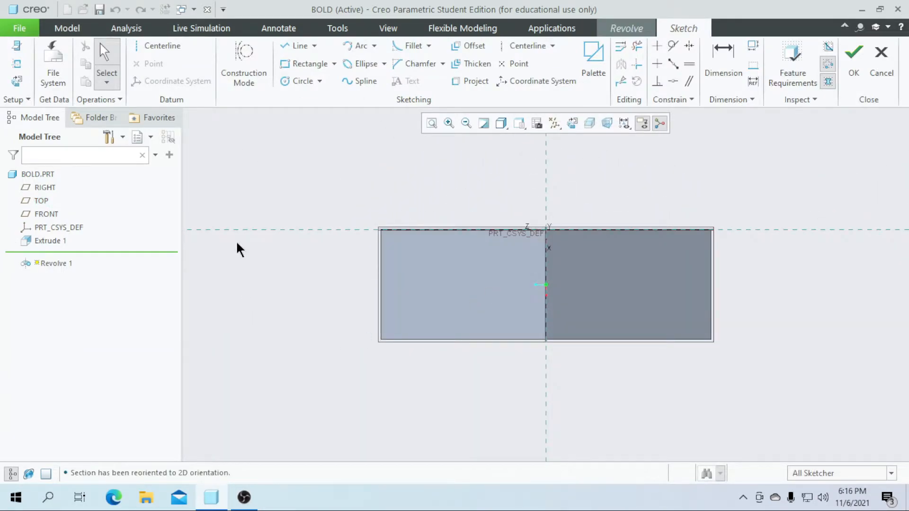
Step: Add the head's left side edge and lower edge as sketch references
click(17, 65)
click(381, 299)
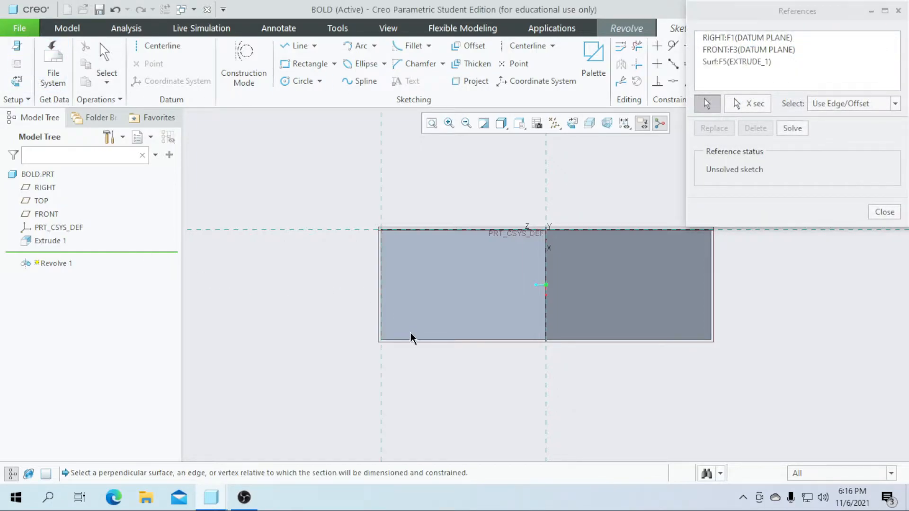
click(478, 338)
click(883, 212)
Step: Draw a right triangle about 1.78 mm high outside the head, with its tip on the head's lower-left corner
scroll(392, 351, down, 4)
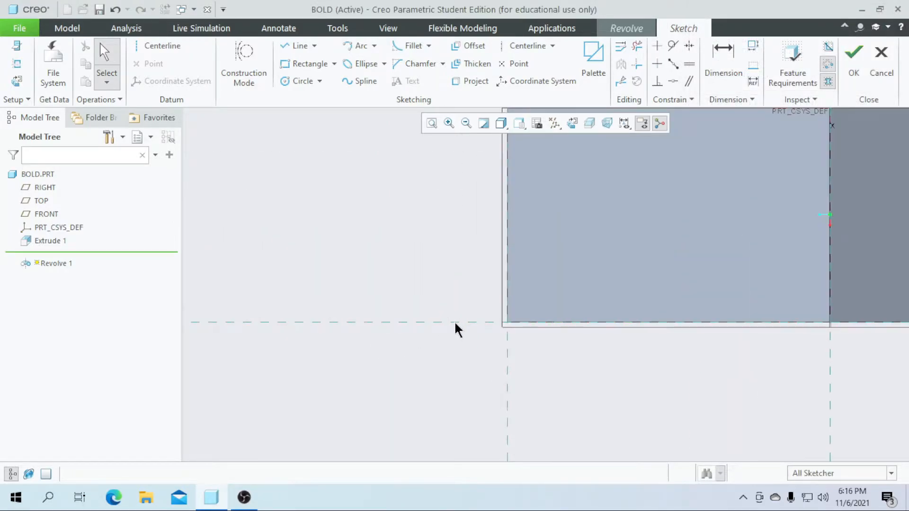
click(298, 46)
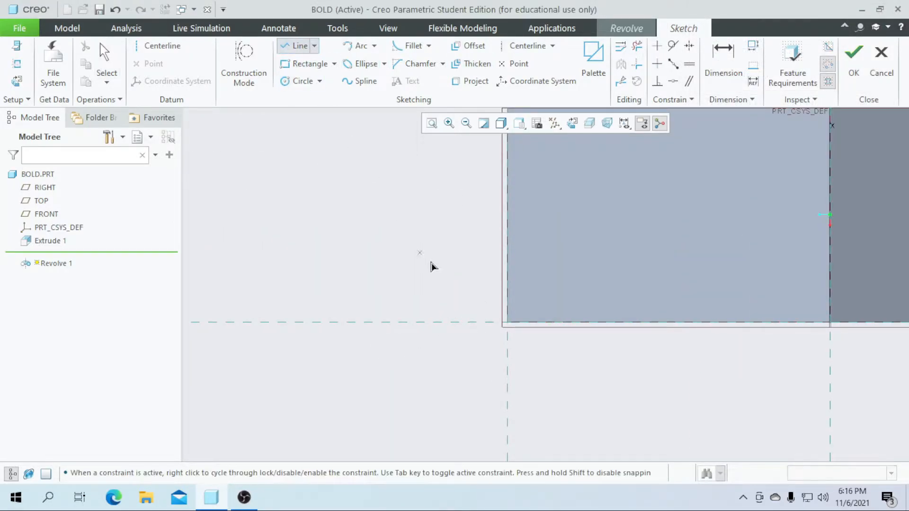
scroll(422, 258, down, 1)
click(523, 334)
click(423, 259)
click(423, 334)
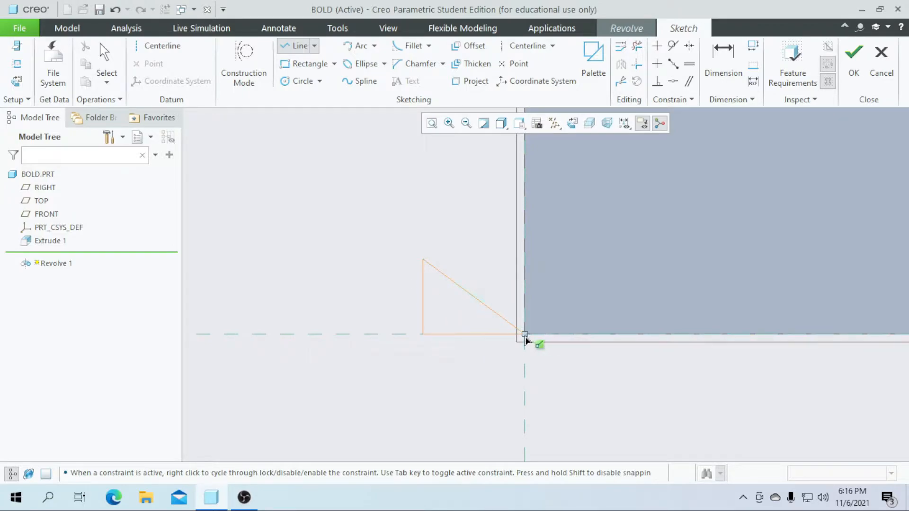
middle_click(464, 297)
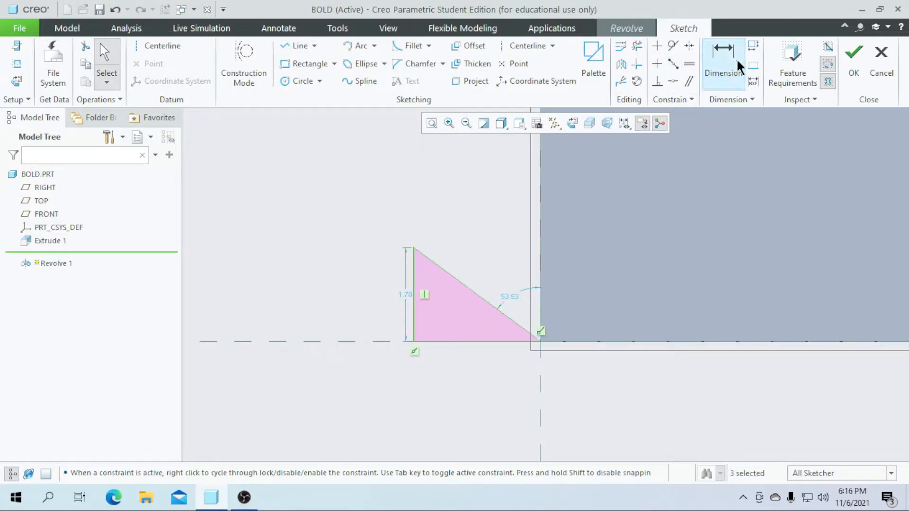
Step: Dimension the angle between the triangle's sloping side and its base as 30 degrees
click(724, 60)
scroll(558, 334, up, 2)
click(486, 309)
click(474, 342)
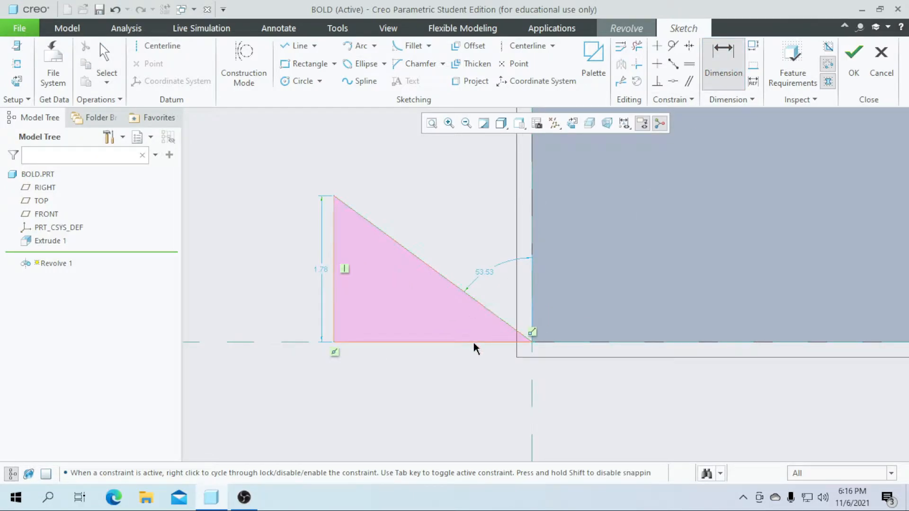
middle_click(443, 316)
text(30)
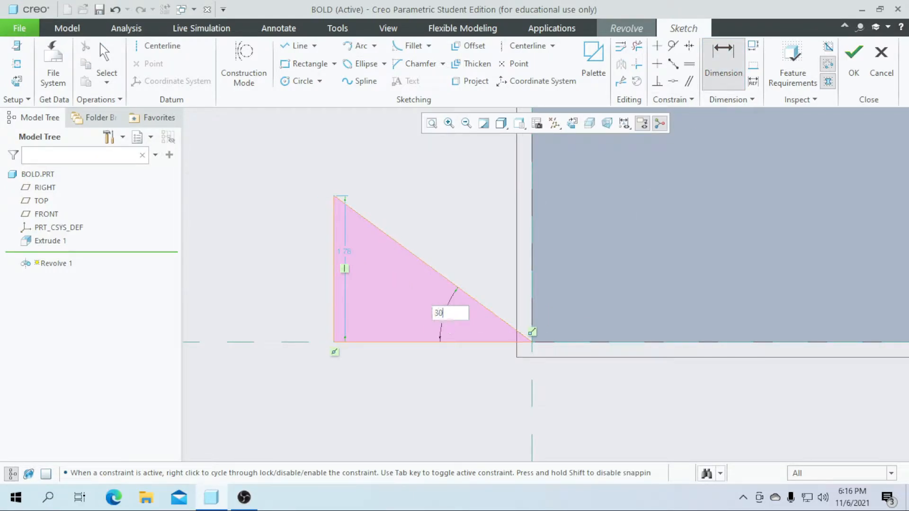
key(Return)
scroll(443, 316, down, 2)
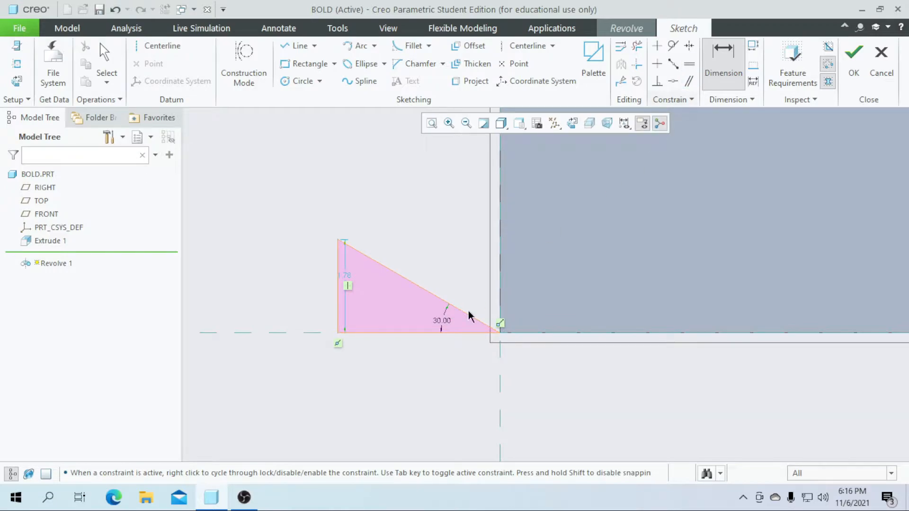
Step: Dimension the horizontal distance from the triangle's vertical side to the head's corner as 5 mm
scroll(348, 324, up, 1)
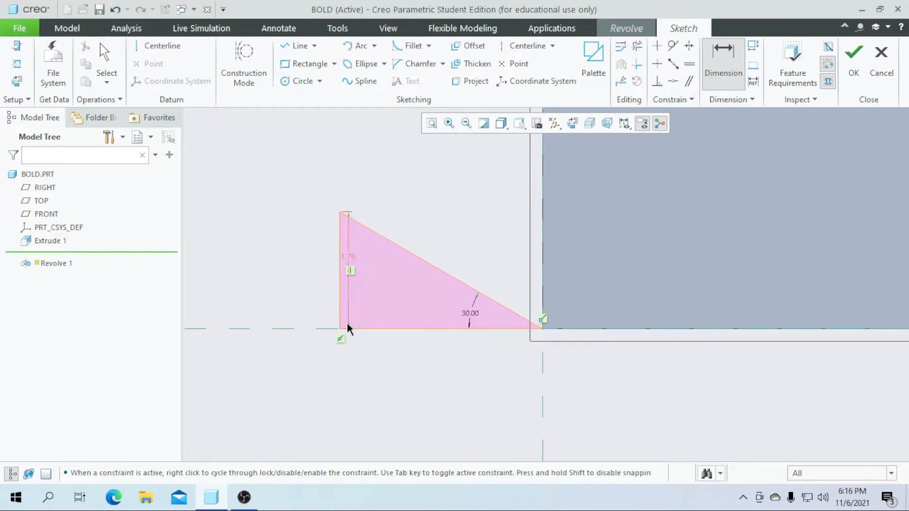
click(542, 303)
middle_click(446, 394)
text(5)
key(Return)
scroll(446, 396, down, 3)
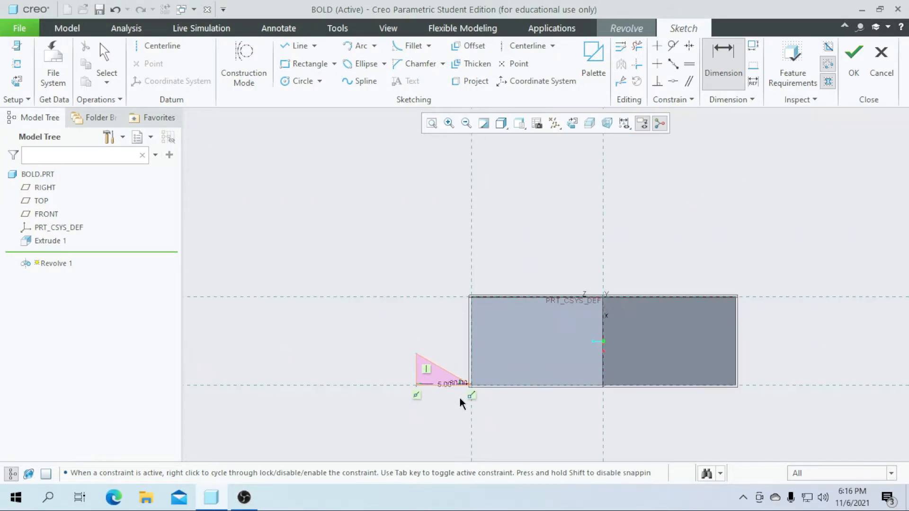
scroll(452, 392, up, 4)
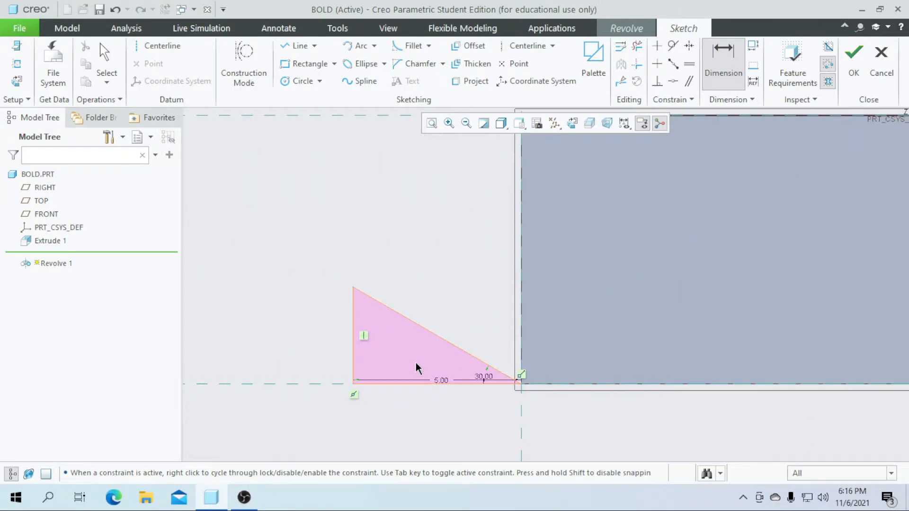
scroll(415, 334, down, 2)
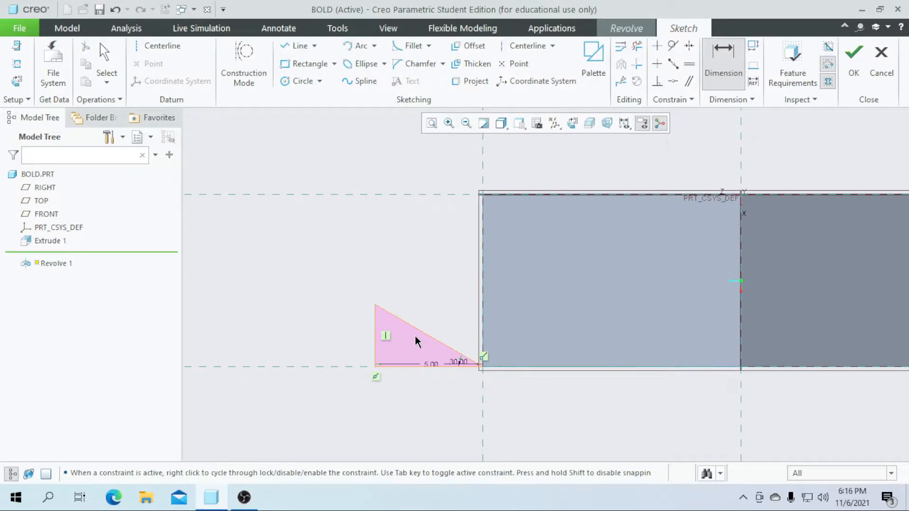
Step: Draw a vertical centerline through the middle of the head as the revolve axis and finish the sketch
click(511, 46)
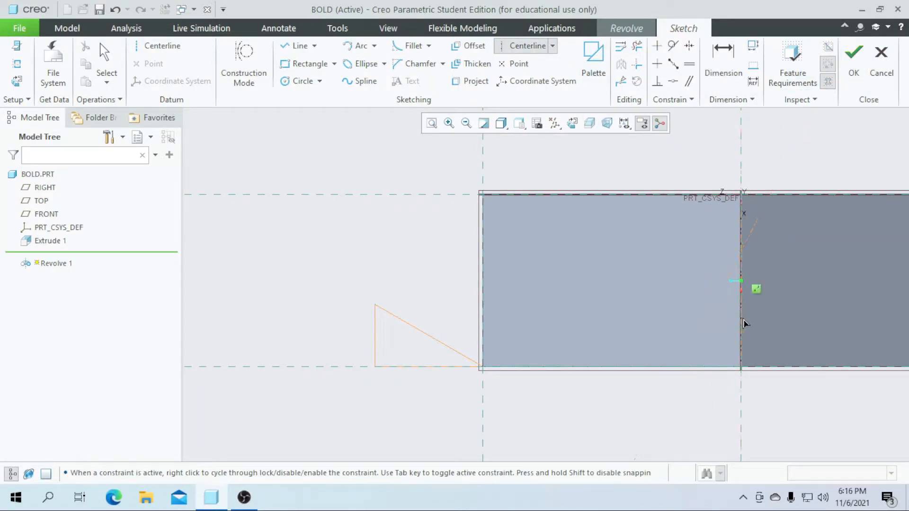
scroll(597, 296, down, 3)
scroll(521, 306, up, 1)
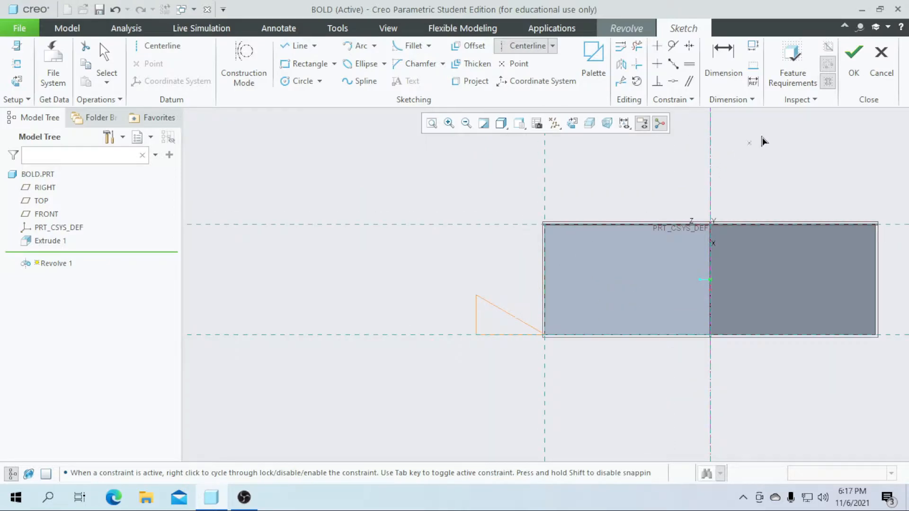
click(857, 64)
Step: Revolve the triangle 360 degrees with Remove Material to chamfer the corners of the hexagonal head
scroll(440, 368, down, 2)
mouse_move(440, 367)
middle_down()
mouse_move(431, 324)
mouse_move(554, 284)
mouse_move(518, 253)
mouse_move(534, 222)
mouse_move(543, 234)
mouse_move(523, 254)
mouse_move(558, 284)
mouse_move(503, 264)
middle_up()
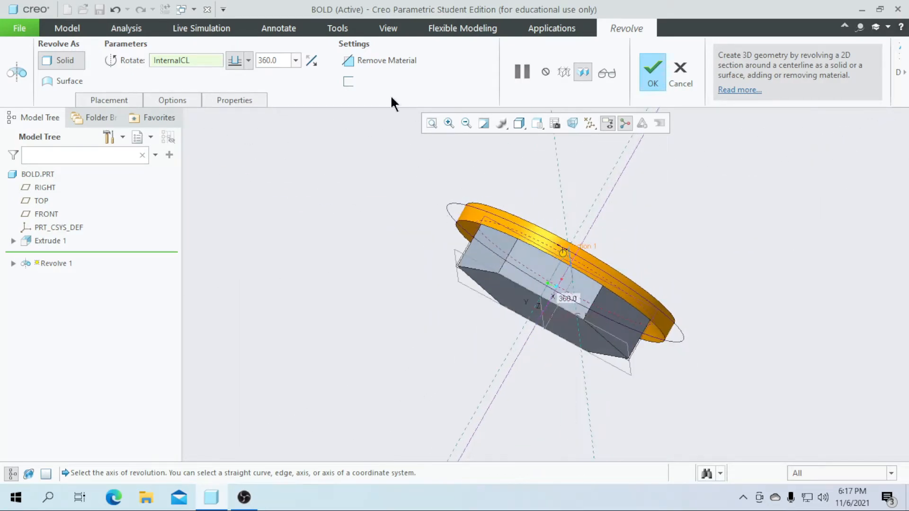
click(387, 61)
middle_drag(396, 168, 389, 304)
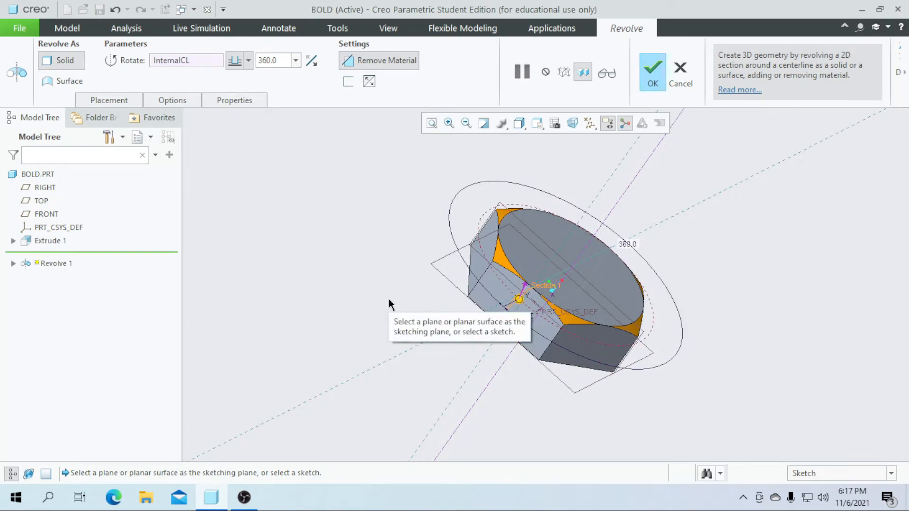
scroll(552, 314, up, 3)
scroll(560, 331, down, 2)
scroll(559, 331, up, 1)
click(653, 71)
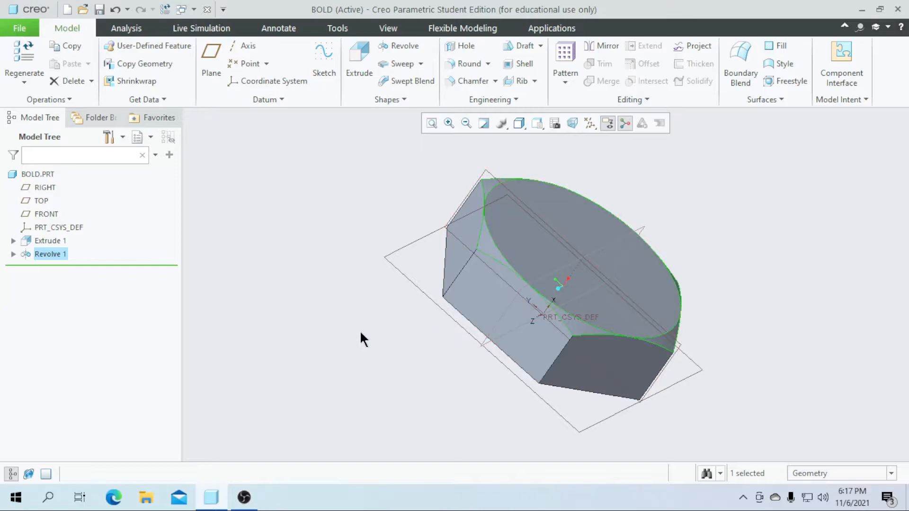
Step: Sketch a circle about 9.6 mm in diameter at the centre of the head's unchamfered hexagonal face
middle_drag(397, 340, 512, 268)
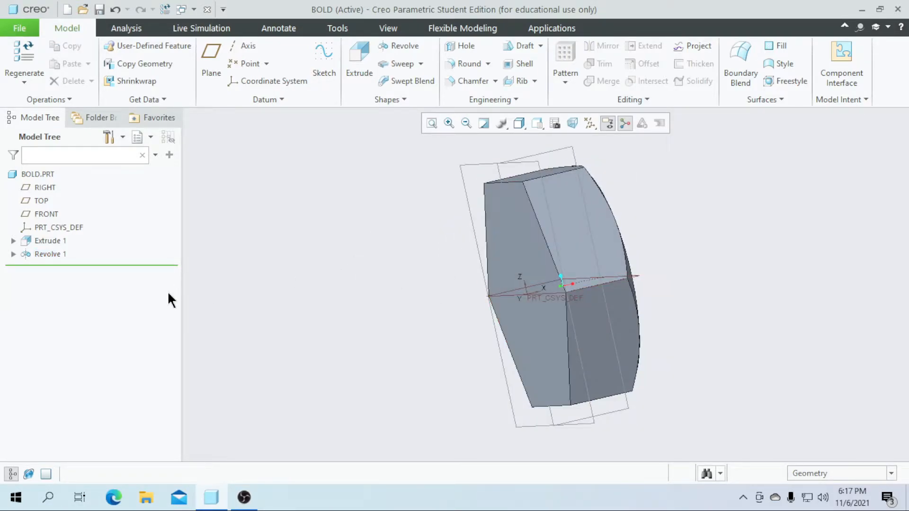
click(506, 255)
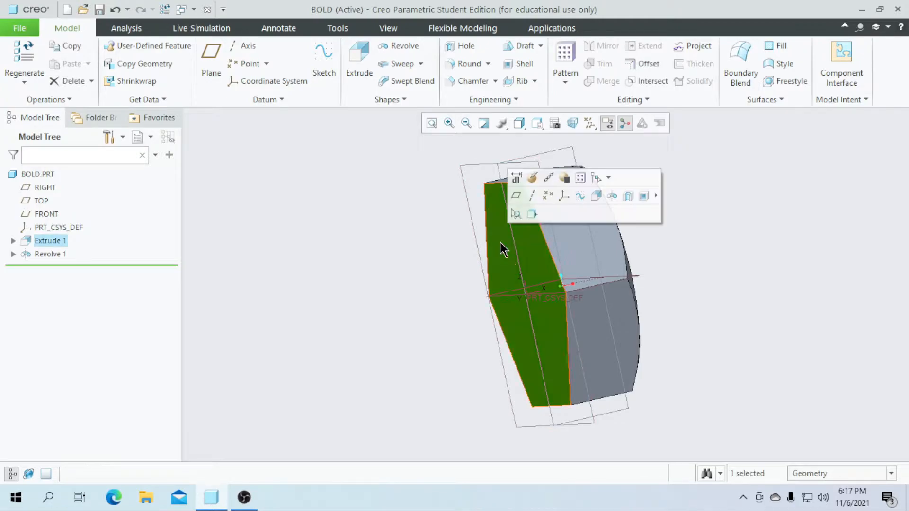
click(324, 66)
click(571, 124)
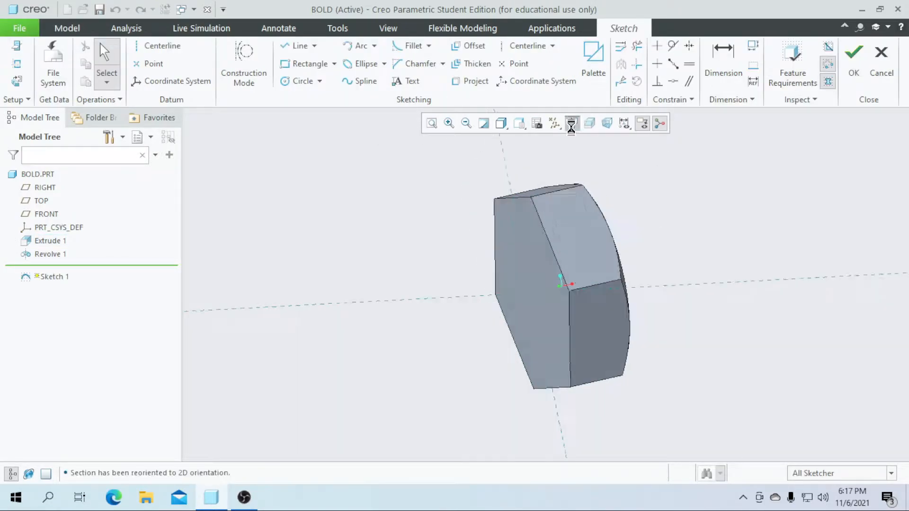
click(302, 82)
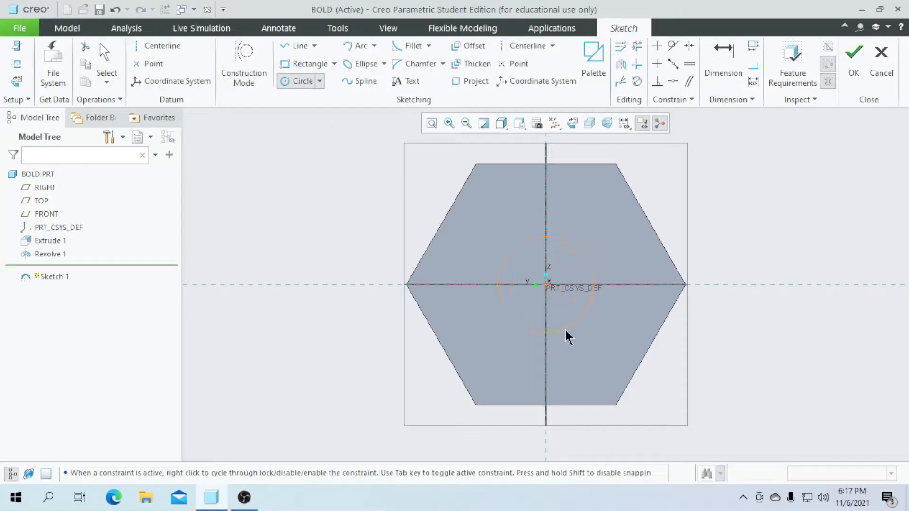
middle_click(459, 242)
Step: Set the circle's diameter to 12 mm and finish the sketch
double_click(470, 236)
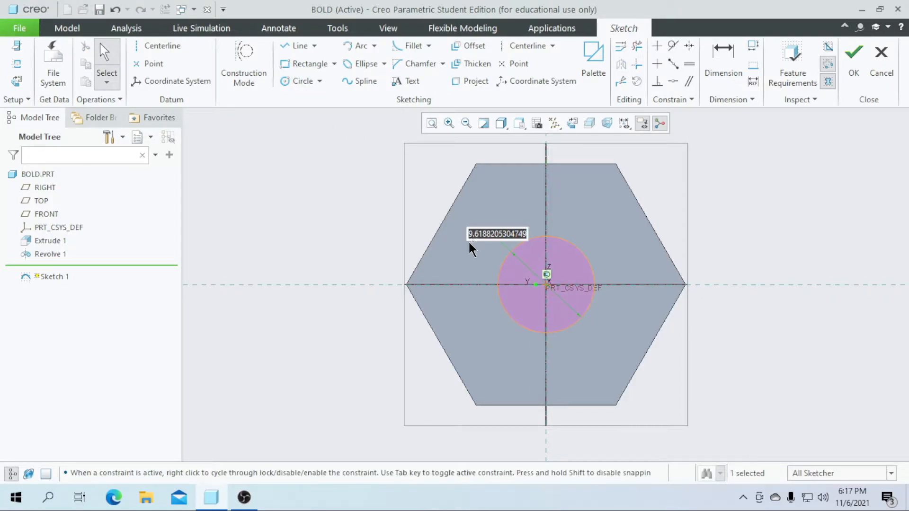
text(12)
key(Return)
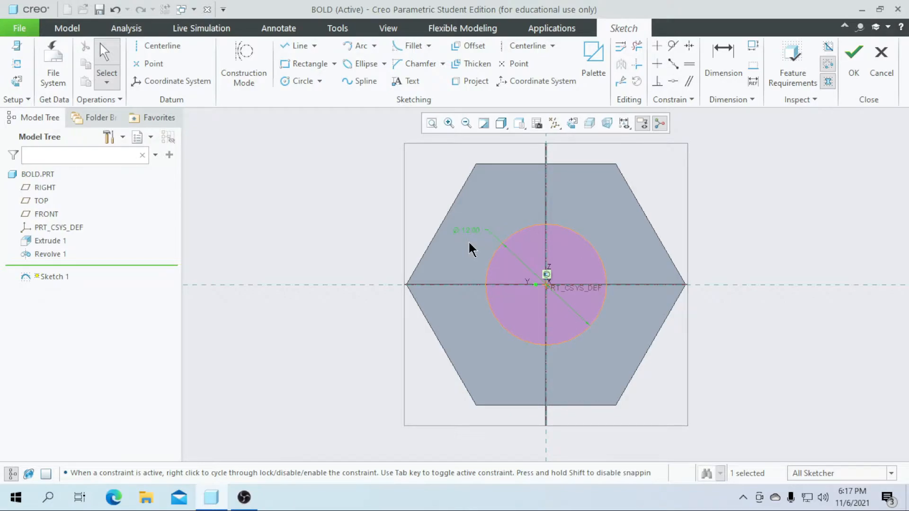
click(845, 71)
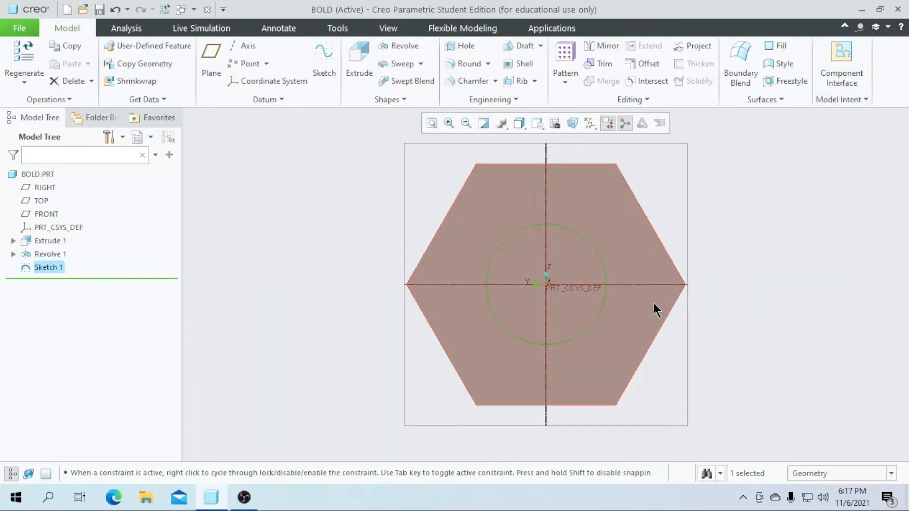
Step: Extrude the circle 52 mm outward from the head as a solid to form the bolt shank
click(358, 71)
middle_drag(432, 272, 371, 291)
click(164, 54)
text(54)
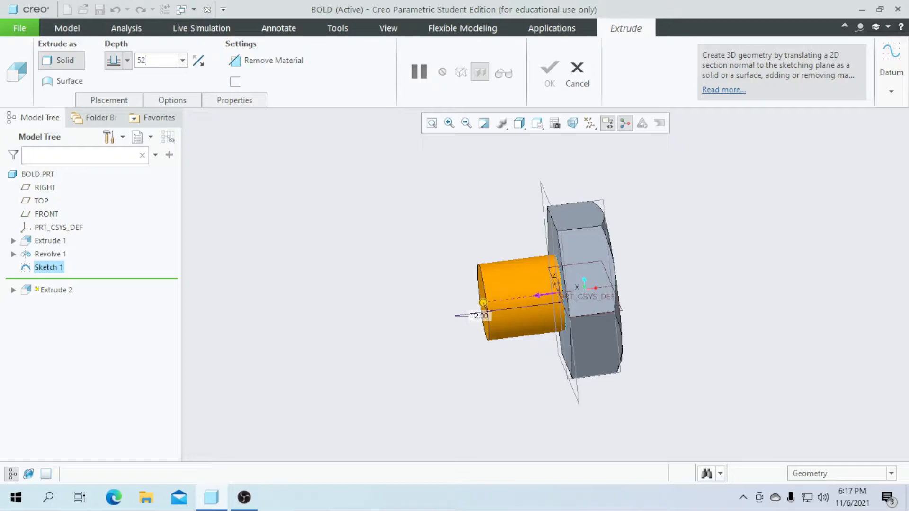
key(Return)
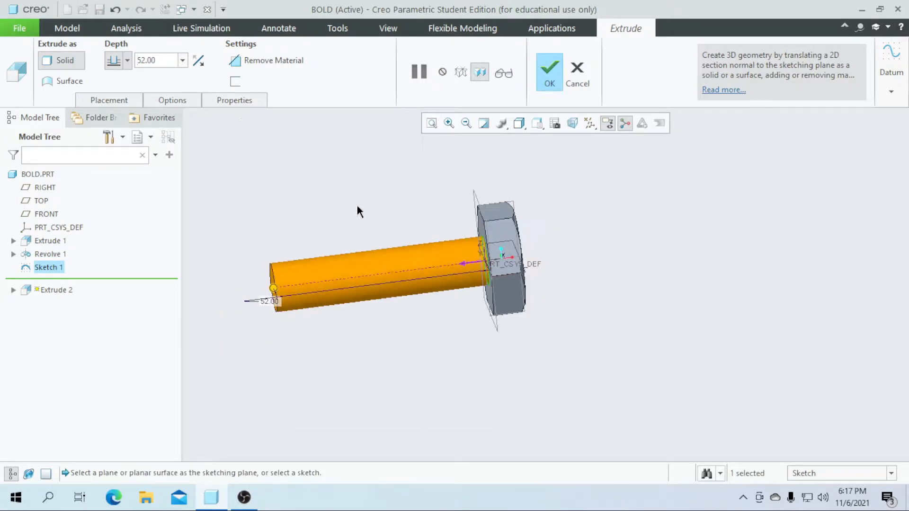
click(549, 72)
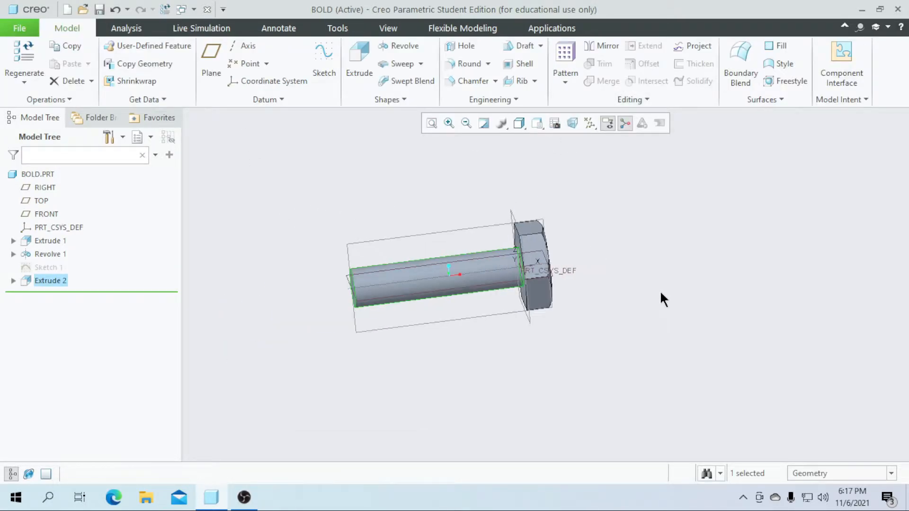
Step: Start a cosmetic thread on the shank's cylindrical surface, with the shank's free end face as the thread start
click(389, 358)
middle_drag(381, 351, 400, 360)
scroll(405, 307, down, 4)
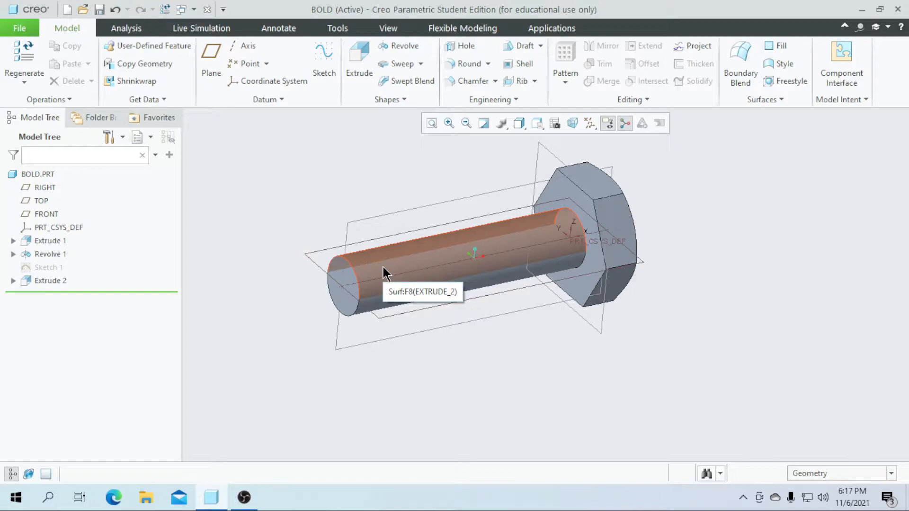
click(500, 98)
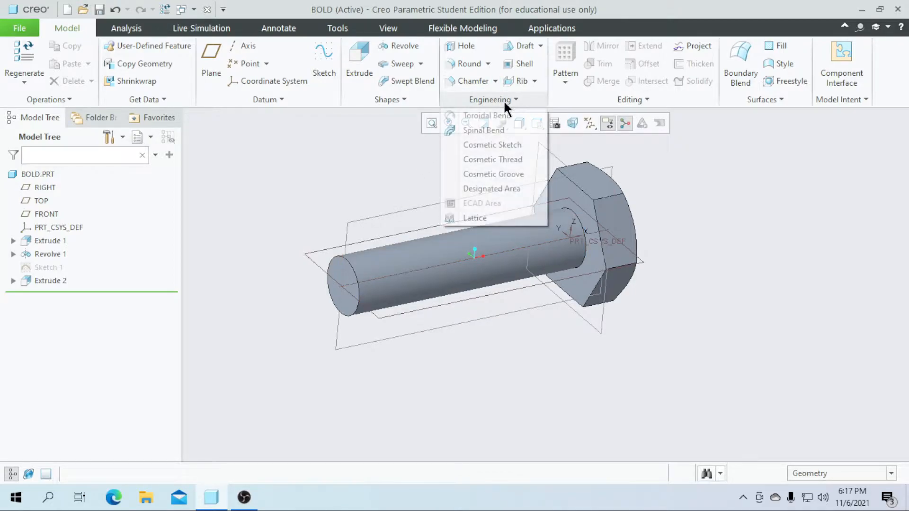
click(492, 159)
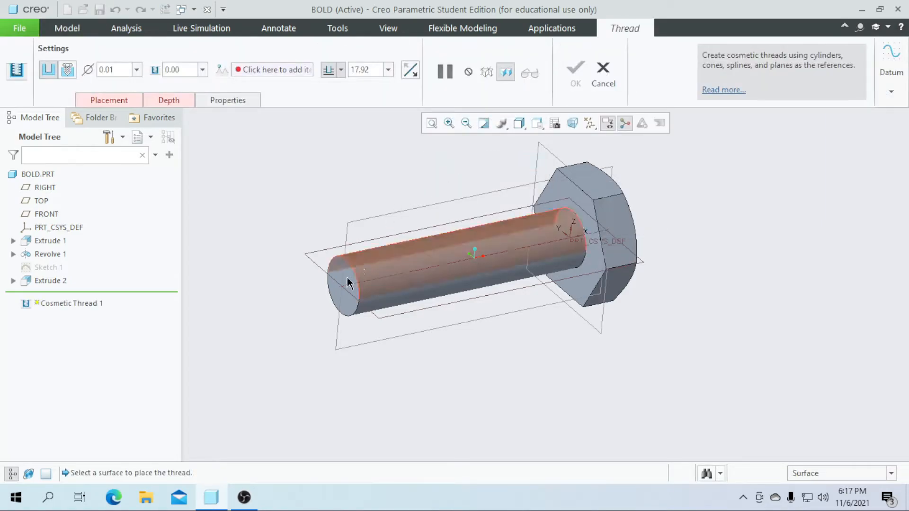
click(113, 101)
scroll(309, 289, up, 2)
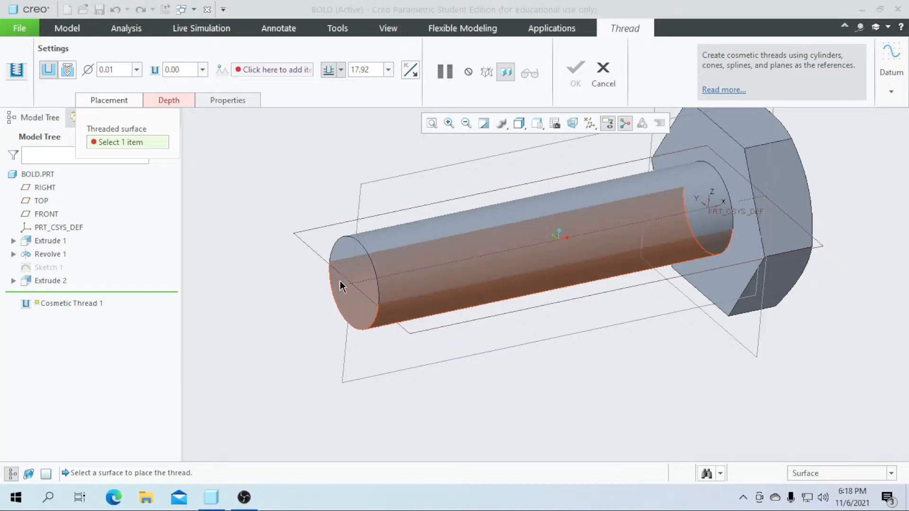
click(356, 307)
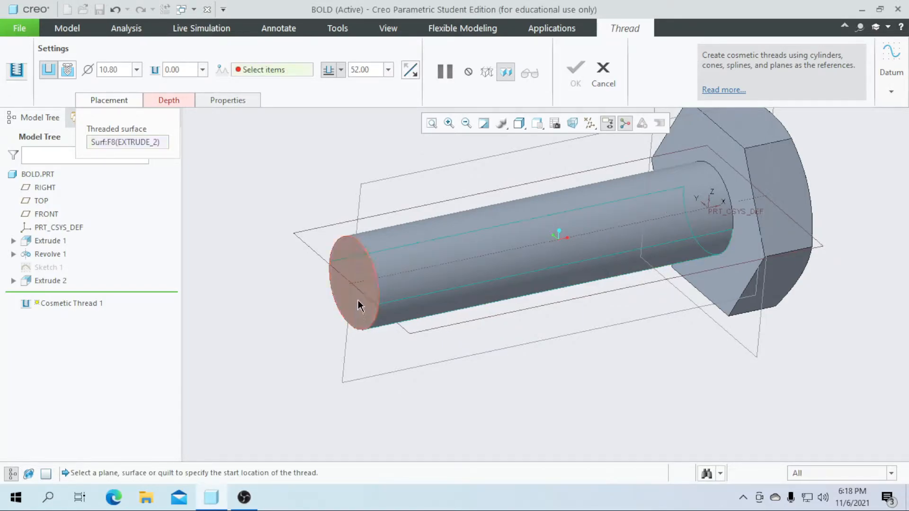
click(358, 284)
scroll(432, 292, down, 2)
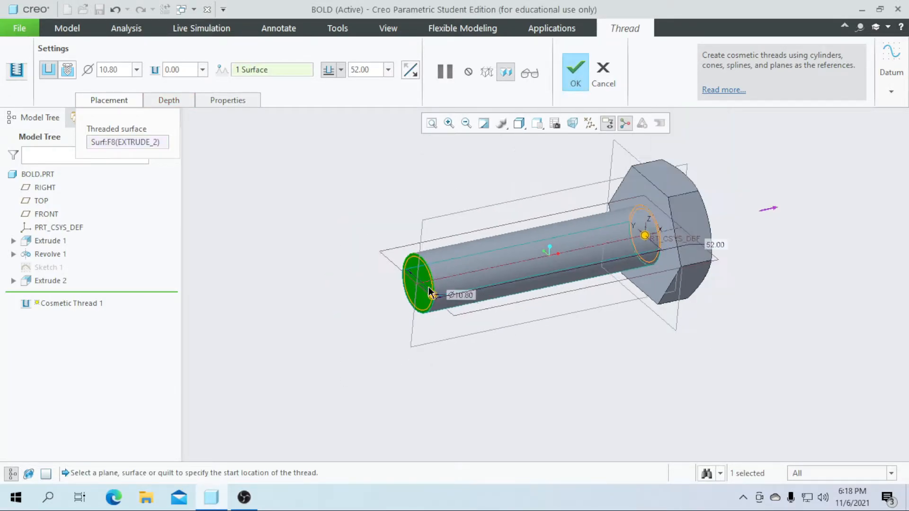
Step: Shorten the cosmetic thread to a depth of about 17.9 mm from the shank's free end
scroll(424, 289, up, 3)
scroll(426, 293, down, 2)
scroll(431, 298, up, 1)
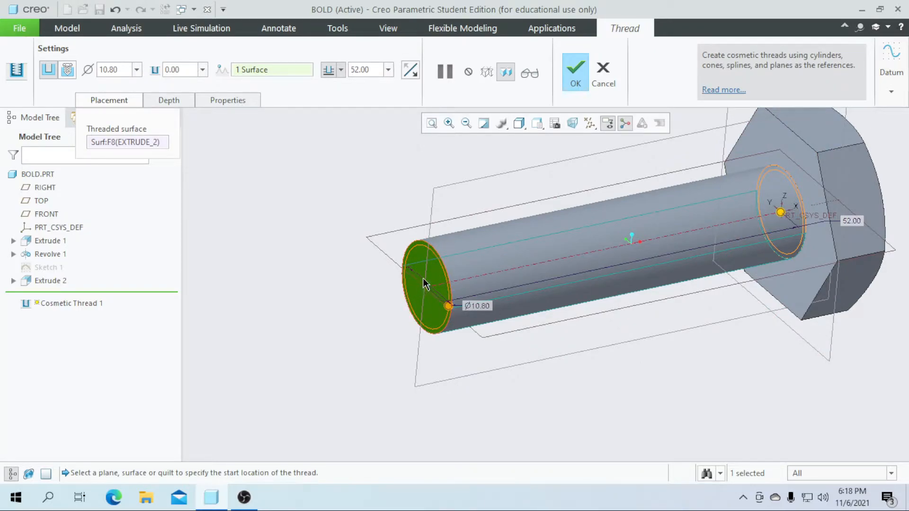
drag(791, 218, 559, 267)
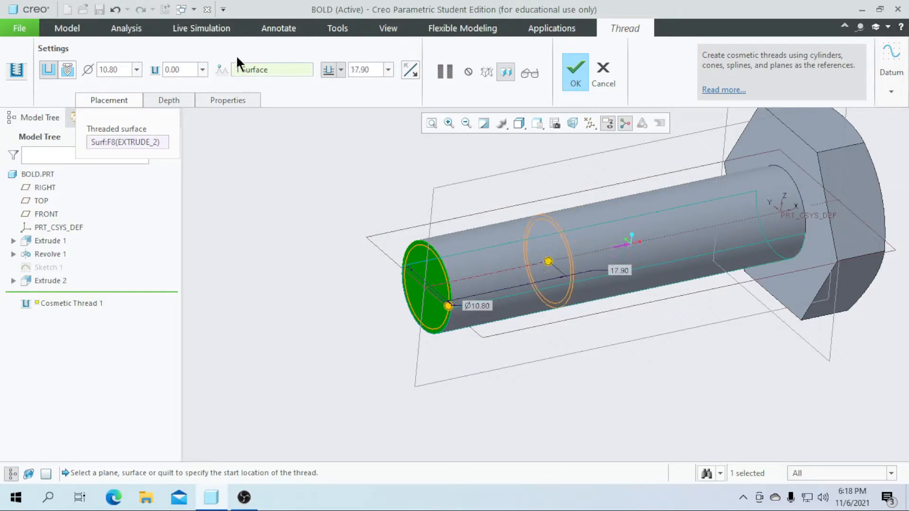
Step: Set the cosmetic thread's depth on the bolt shank to 18 mm
click(375, 70)
text(18)
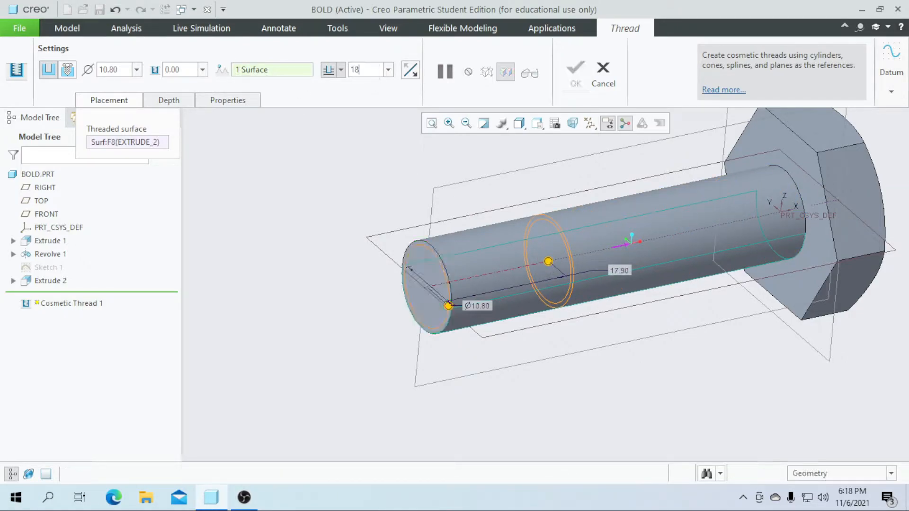
key(Return)
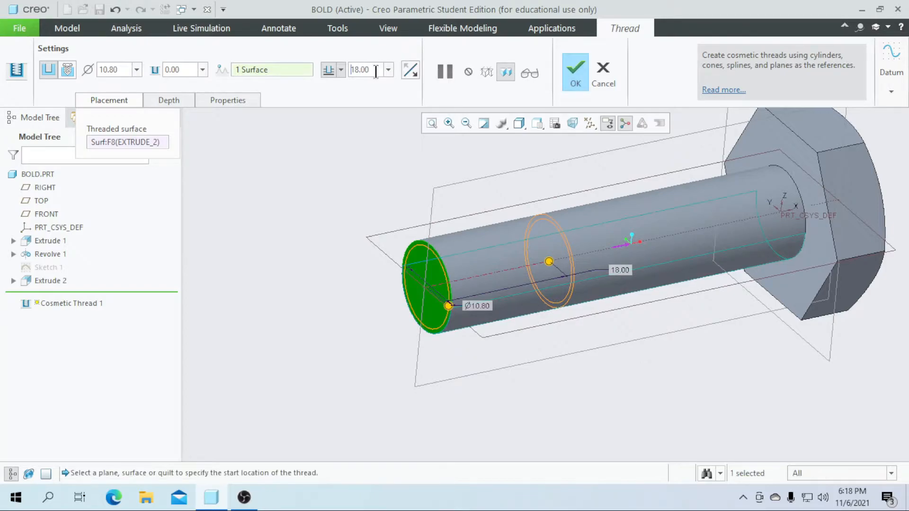
scroll(409, 167, up, 1)
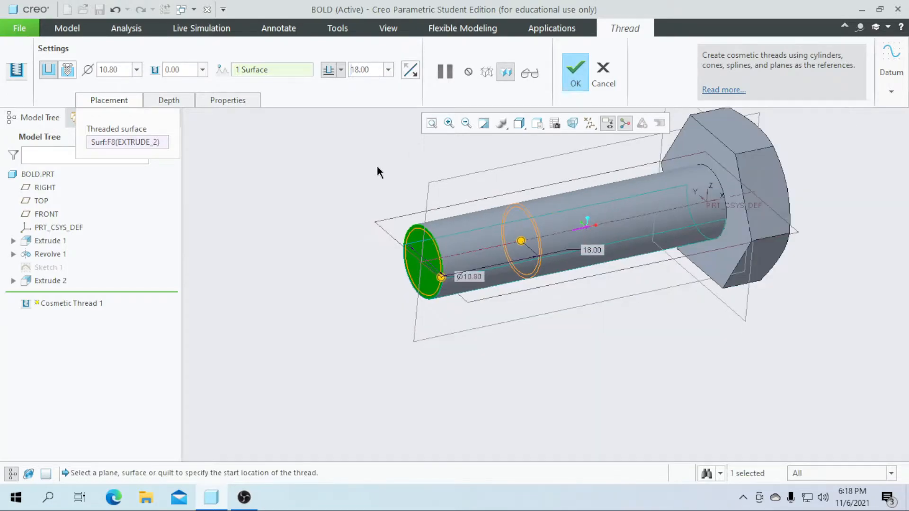
scroll(483, 233, down, 1)
Step: Make the cosmetic thread a standard ISO M12x1 thread and complete the feature
click(68, 70)
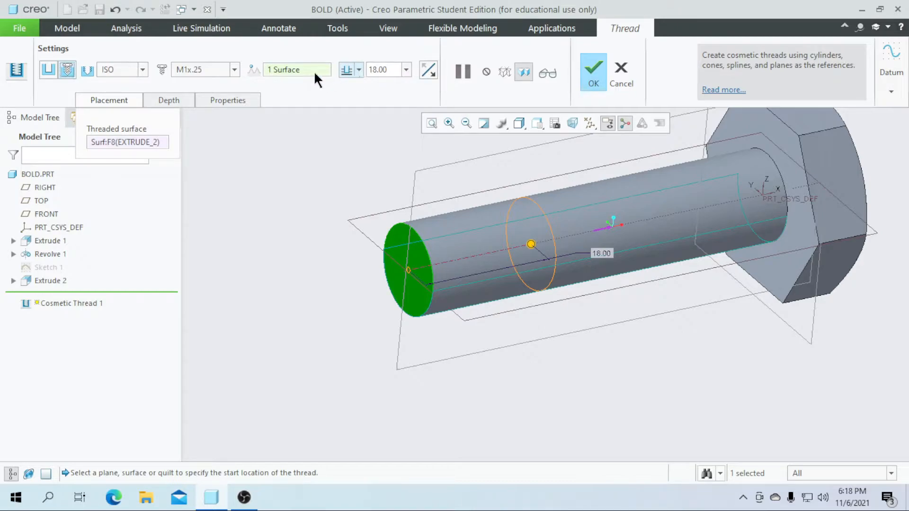
click(234, 70)
scroll(196, 226, down, 8)
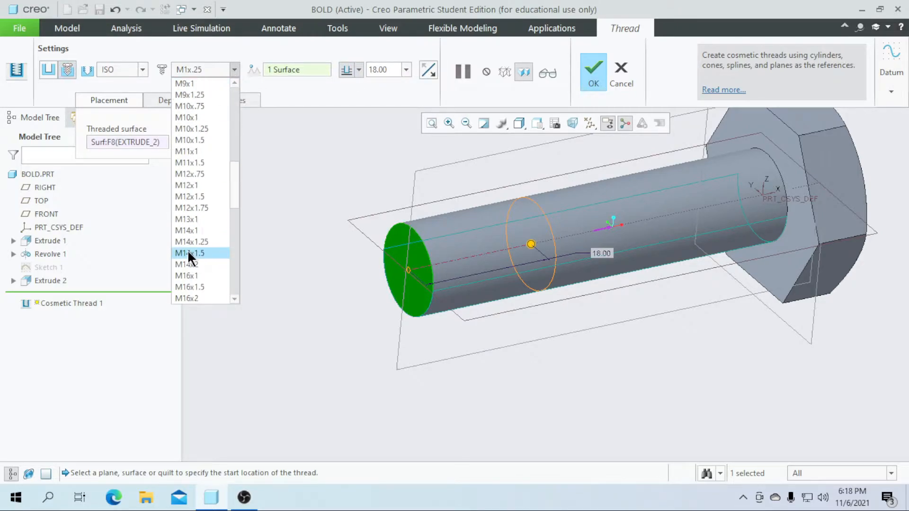
click(187, 182)
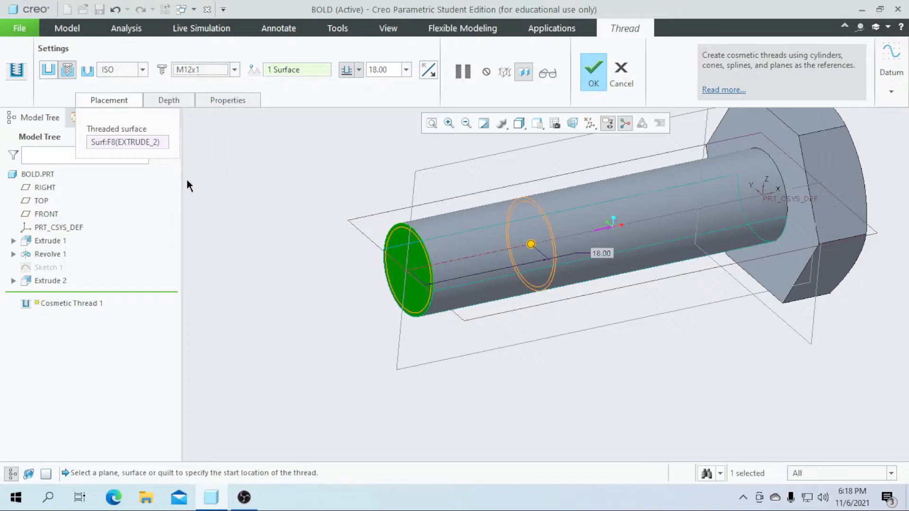
scroll(402, 264, up, 2)
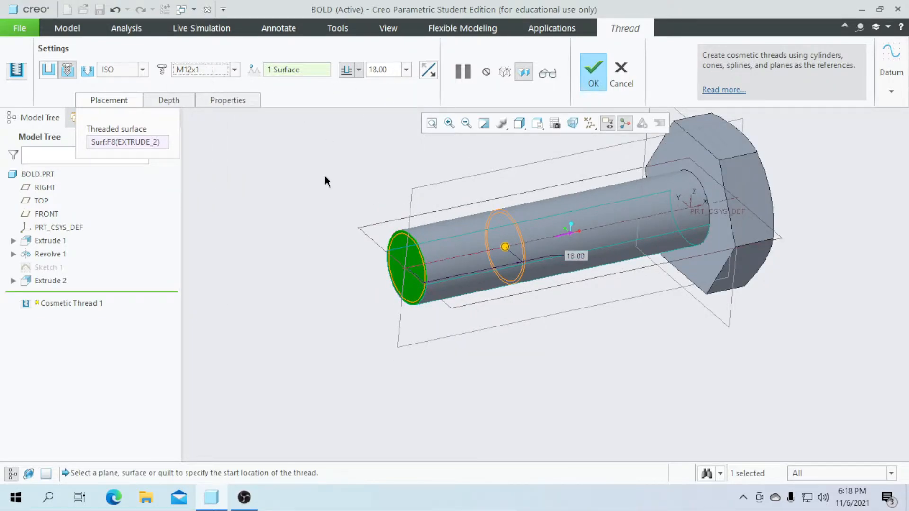
scroll(490, 273, up, 2)
scroll(480, 235, down, 1)
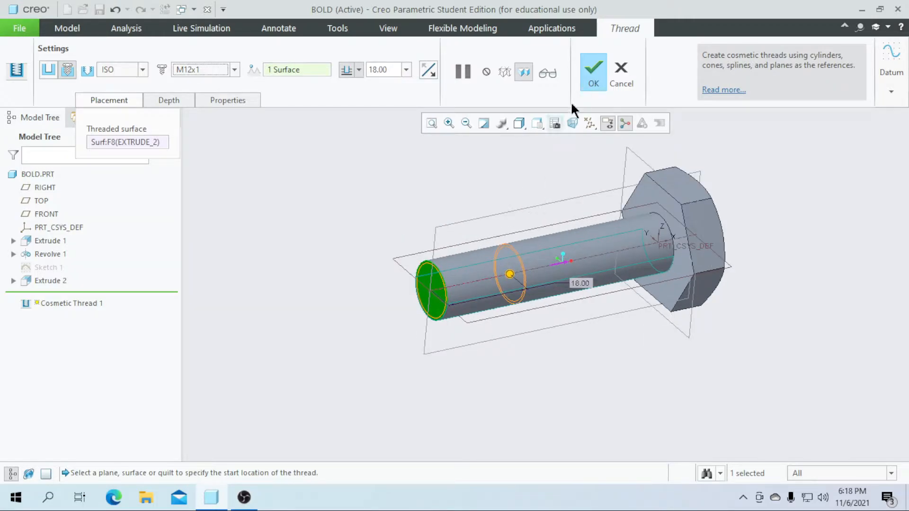
click(589, 78)
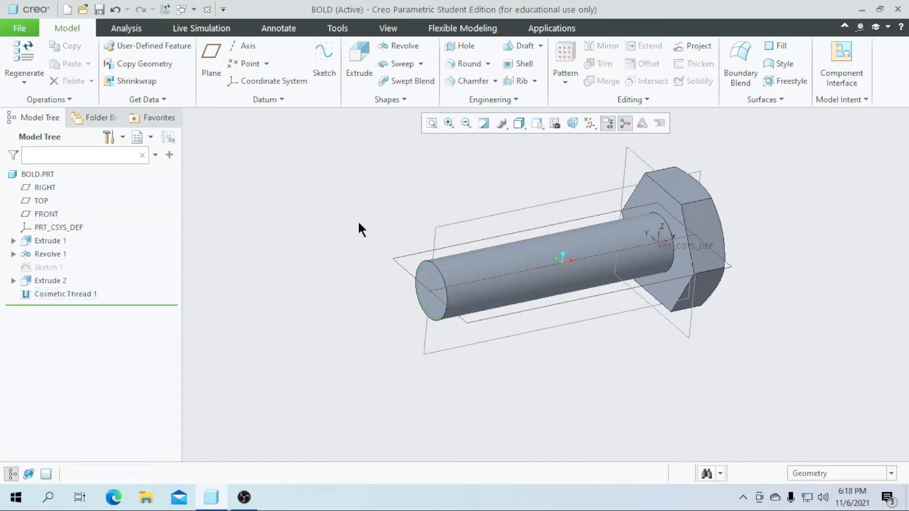
Step: Chamfer the circular edge at the free end of the bolt shank with a D x D distance of 1 mm
middle_drag(424, 391, 406, 399)
scroll(408, 312, down, 3)
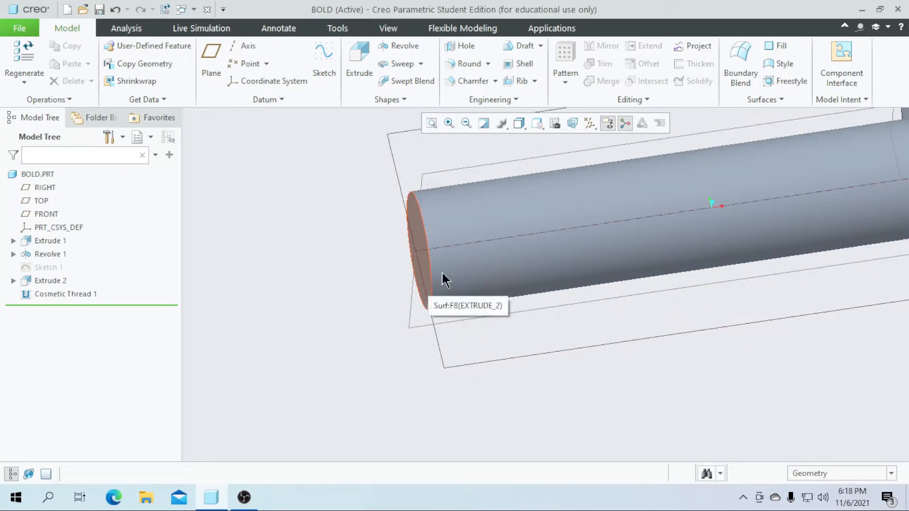
click(462, 79)
scroll(419, 255, down, 2)
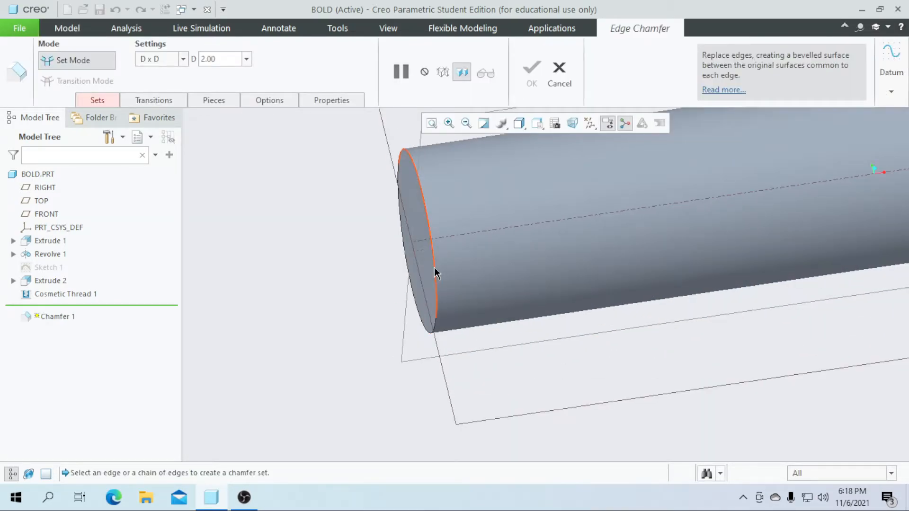
click(436, 269)
double_click(223, 59)
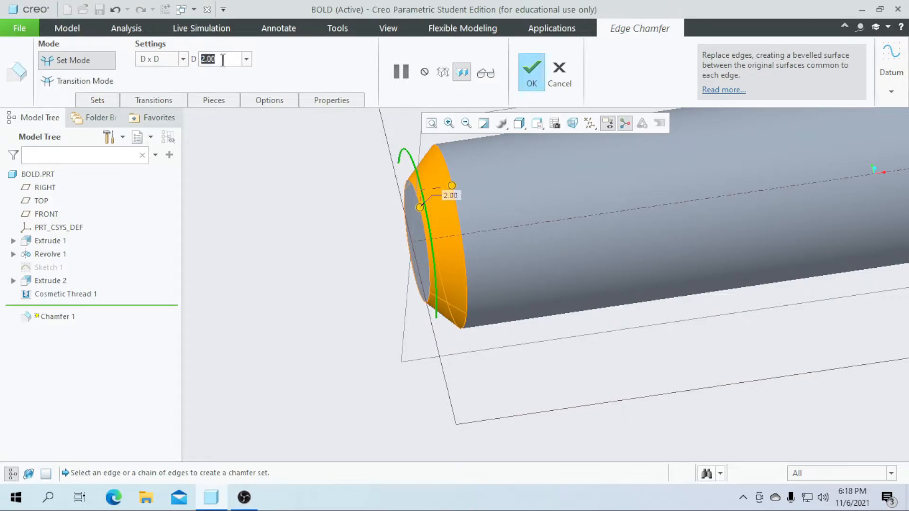
text(1)
key(Return)
scroll(290, 203, up, 2)
scroll(385, 369, up, 2)
scroll(366, 302, down, 2)
click(531, 78)
scroll(322, 372, up, 2)
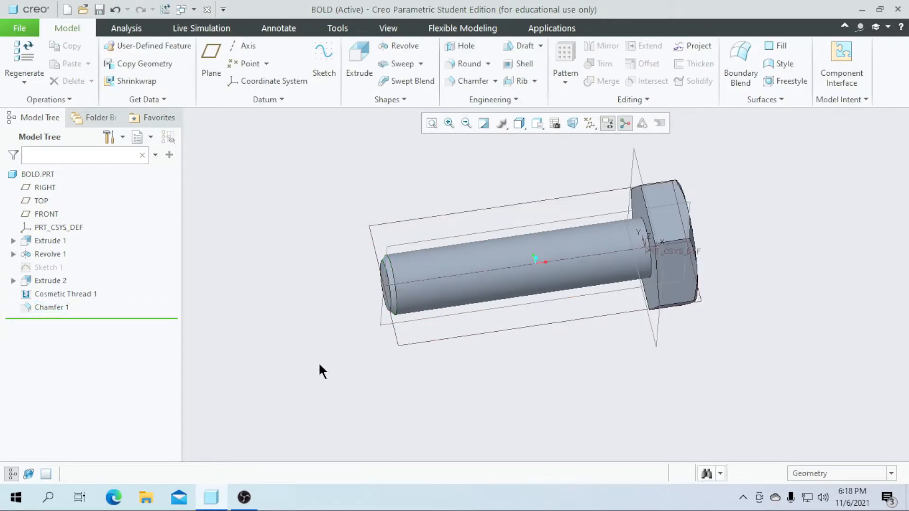
Step: Save the finished bolt part and close its window
click(71, 294)
middle_drag(373, 406, 377, 466)
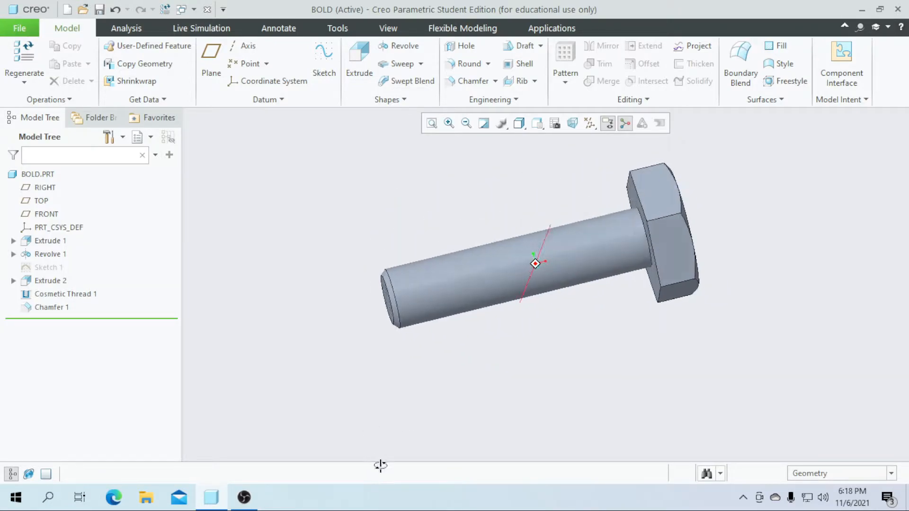
click(99, 10)
click(344, 449)
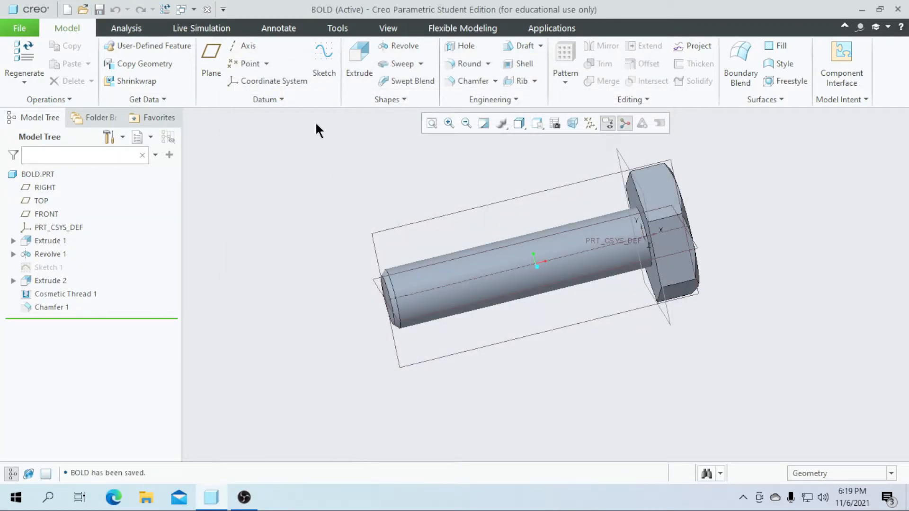
click(207, 9)
Step: Create a new solid part named nut from the mmns_part_solid template instead of the default one
click(19, 69)
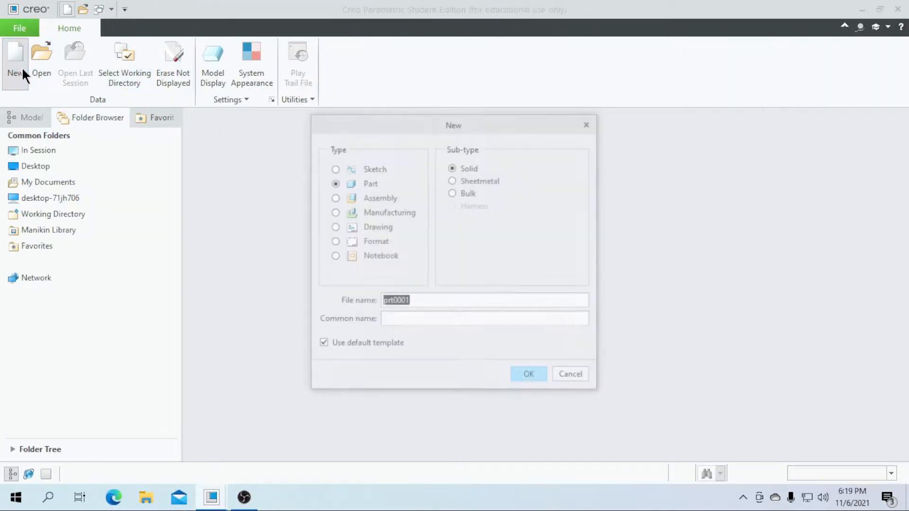
click(386, 343)
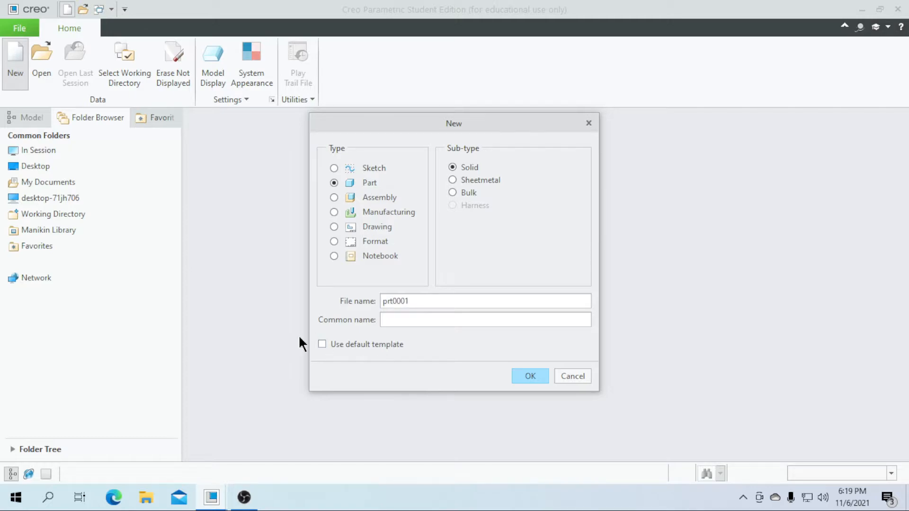
double_click(421, 302)
text(nut)
click(529, 376)
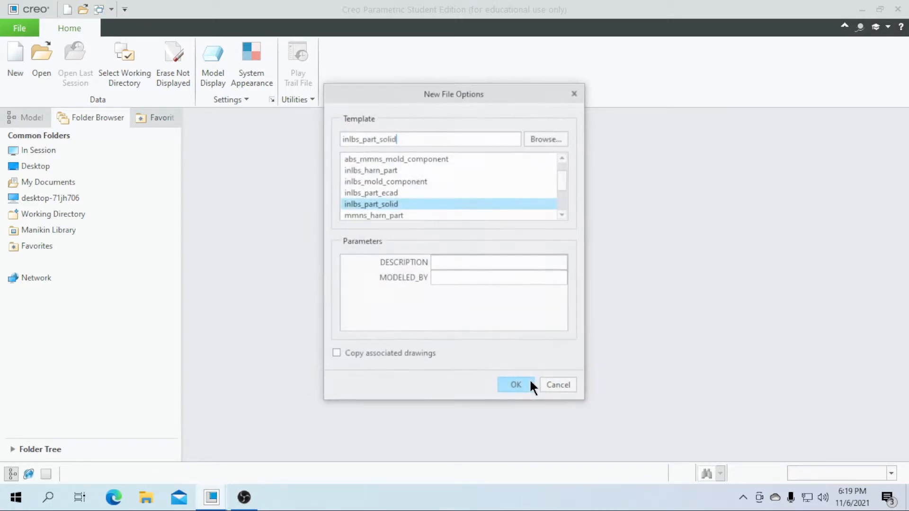
scroll(379, 173, down, 3)
click(386, 181)
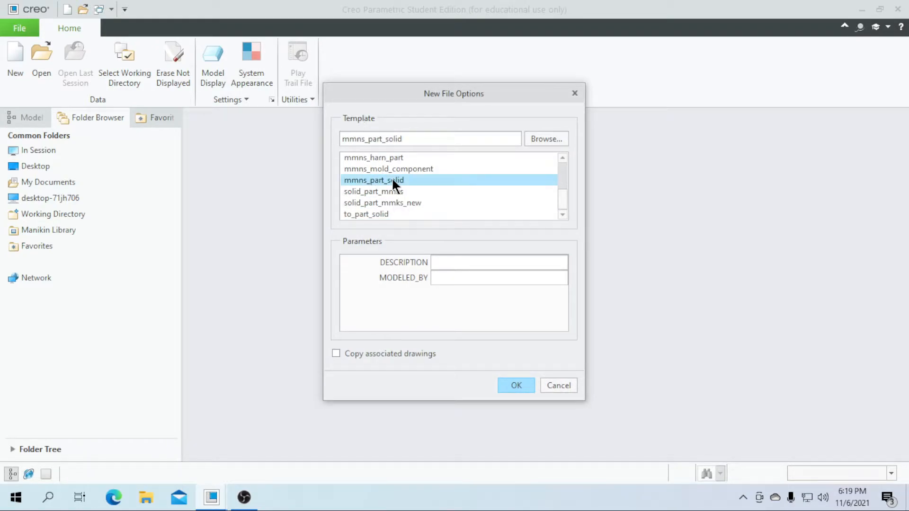
click(516, 385)
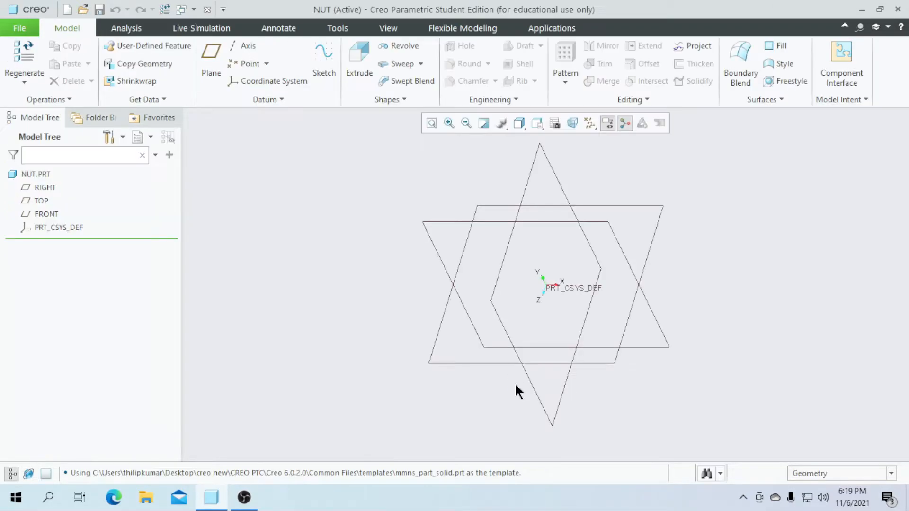
Step: Start a solid extrusion with its sketch on the RIGHT plane
scroll(413, 396, up, 1)
scroll(509, 294, down, 1)
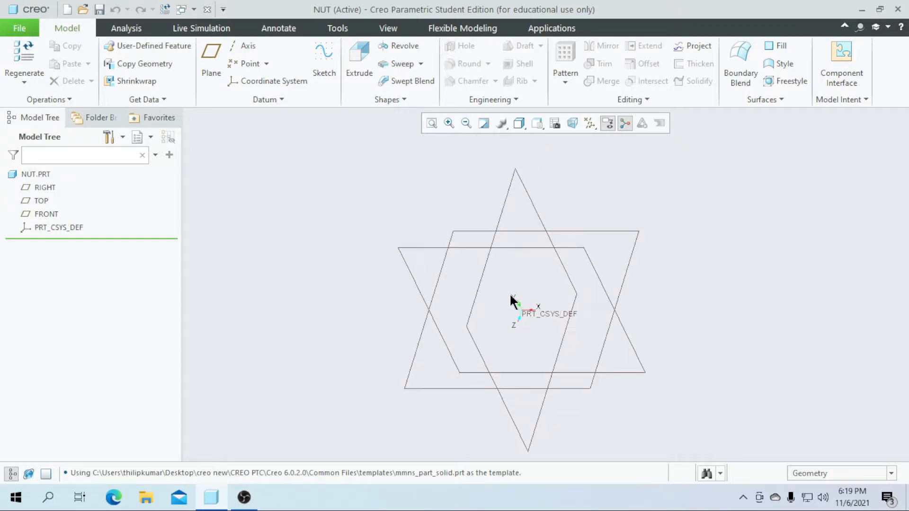
click(354, 60)
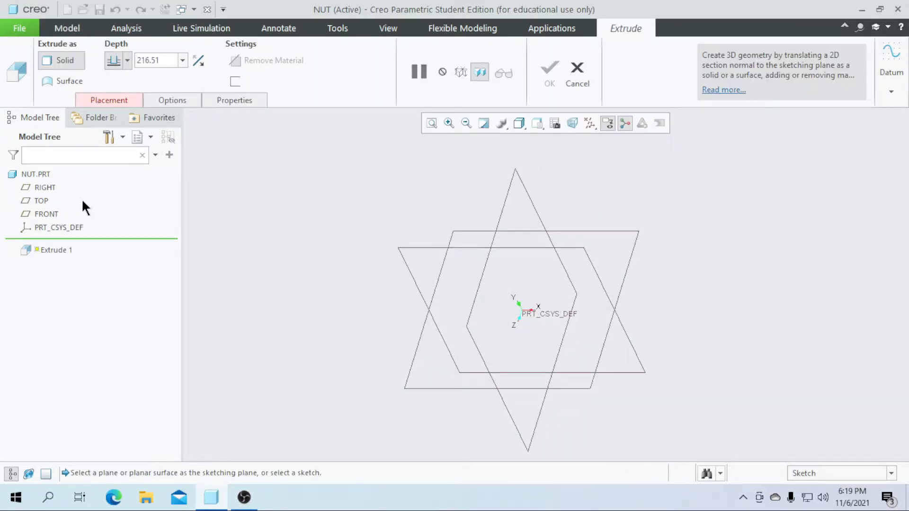
click(45, 188)
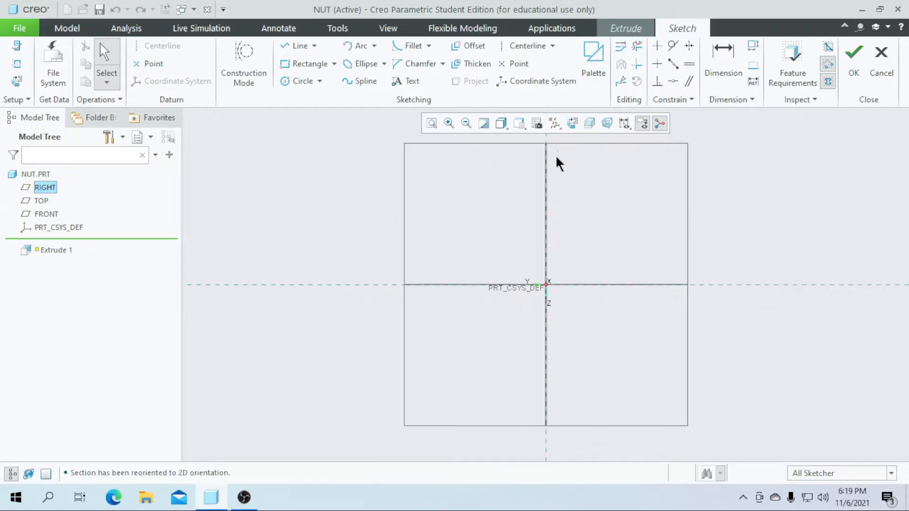
Step: Insert a 6-sided hexagon from the sketcher palette, centre it on the origin and accept the placement
click(587, 53)
scroll(802, 404, down, 1)
click(800, 397)
double_click(800, 397)
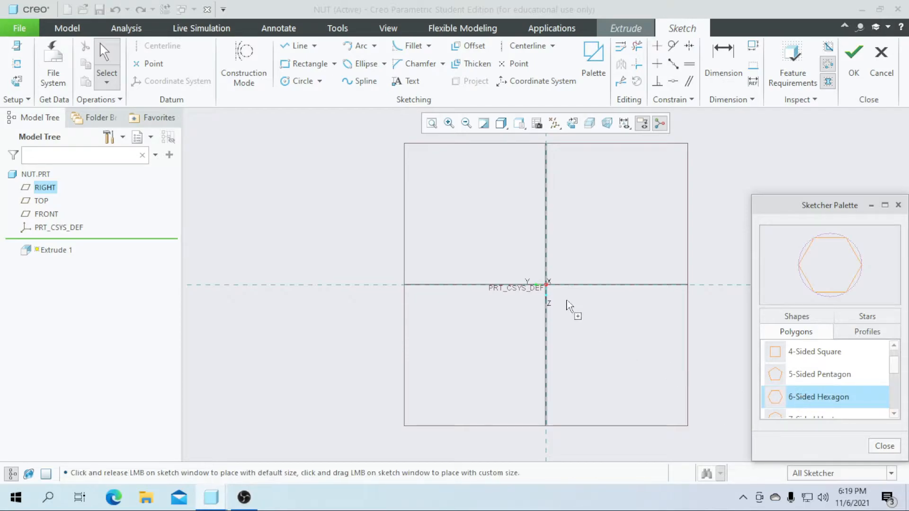
click(553, 286)
click(881, 445)
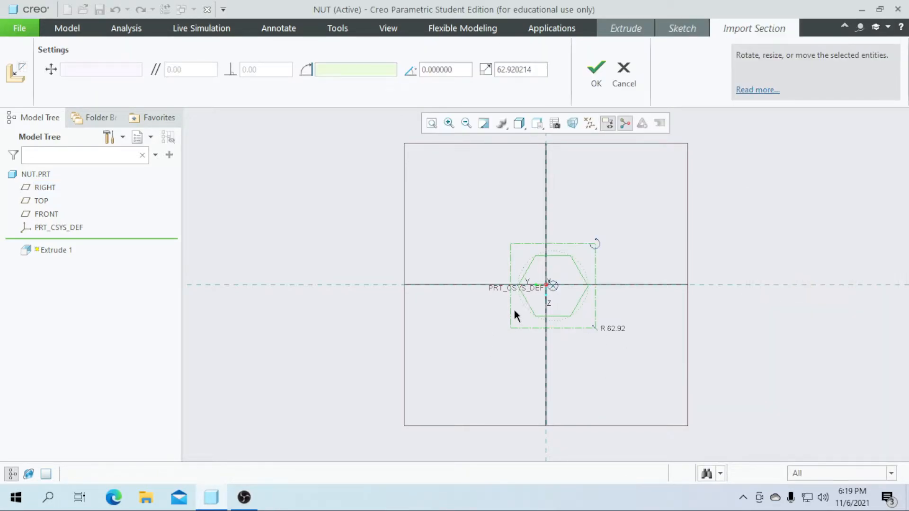
scroll(547, 284, up, 5)
drag(559, 263, 543, 261)
scroll(543, 264, down, 4)
click(595, 81)
scroll(542, 289, up, 3)
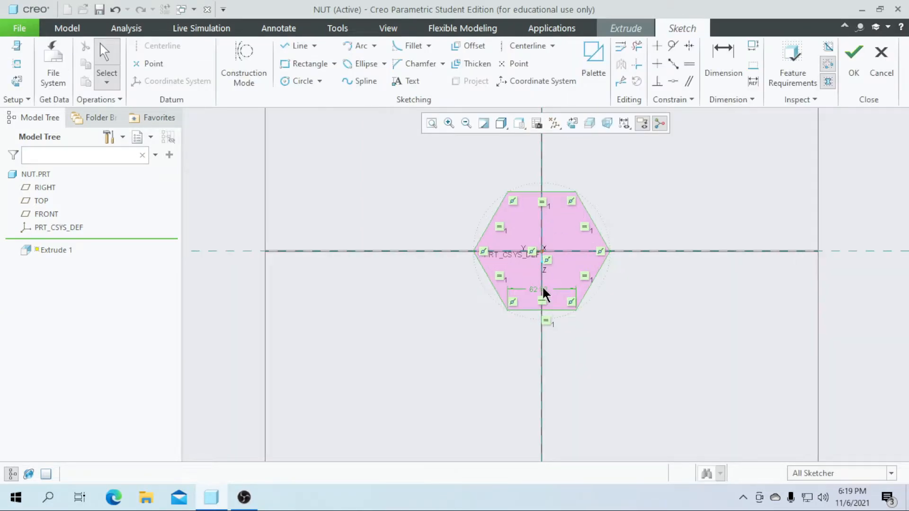
Step: Dimension the distance between the hexagon's two horizontal sides as 24 mm
click(536, 289)
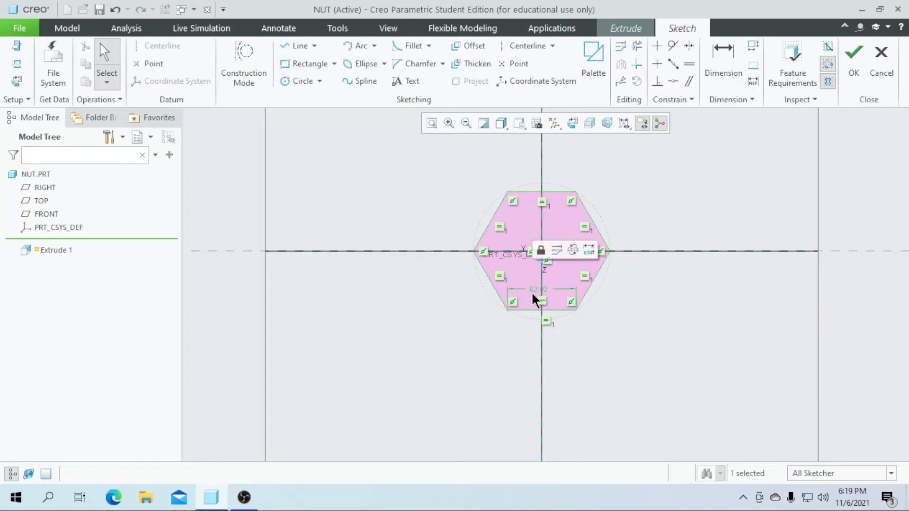
click(715, 69)
scroll(553, 220, up, 3)
click(543, 174)
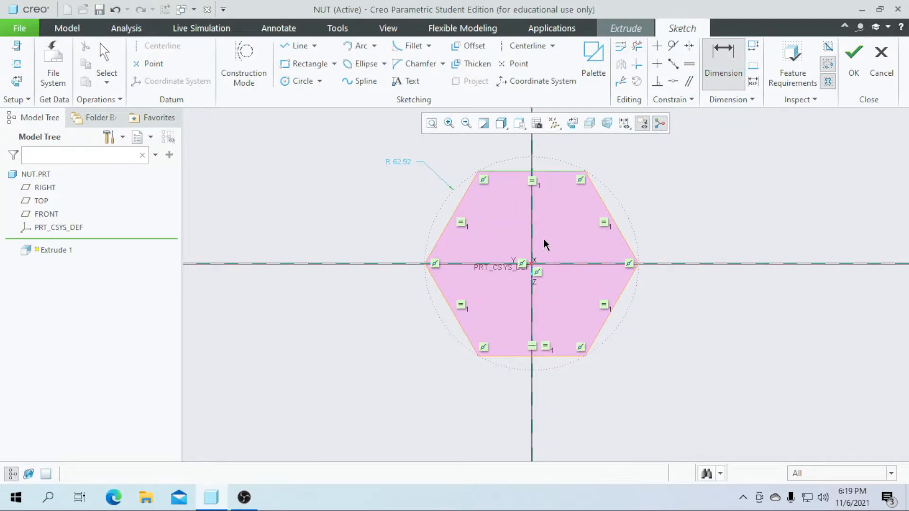
click(559, 355)
middle_click(673, 318)
text(24)
key(Return)
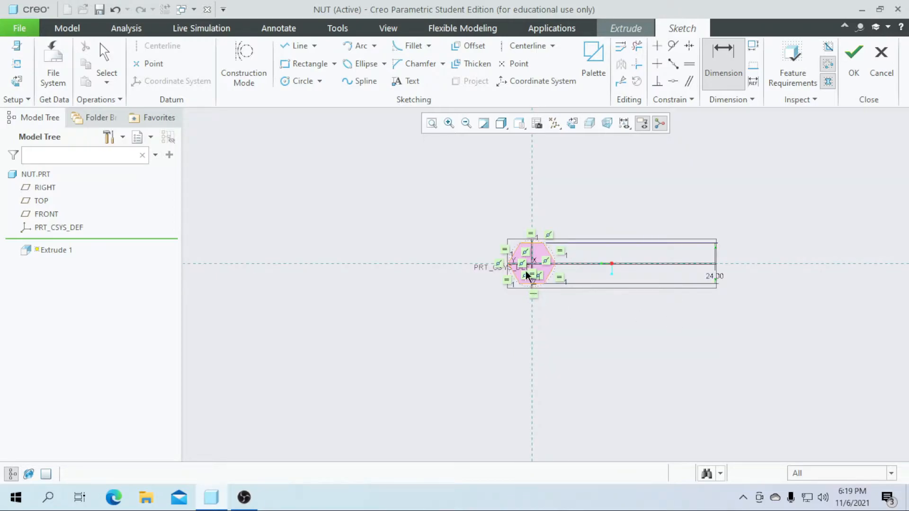
scroll(525, 272, up, 5)
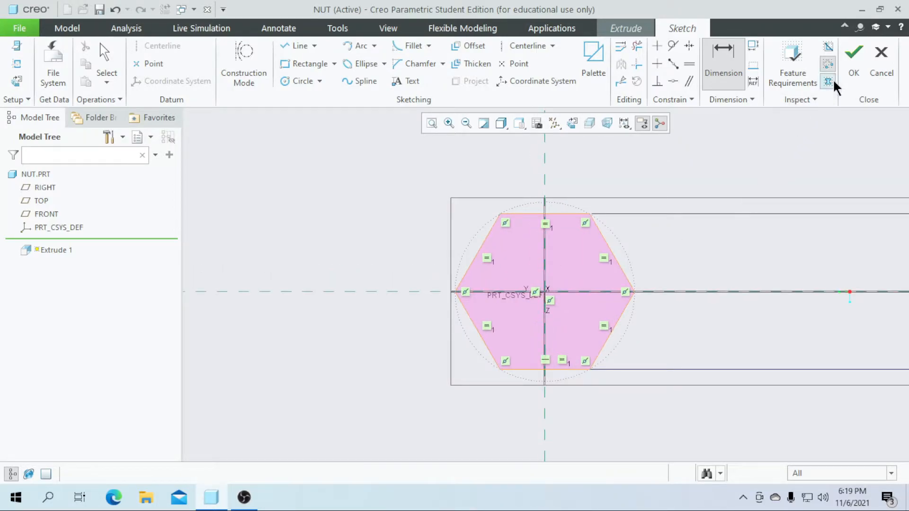
scroll(379, 391, down, 3)
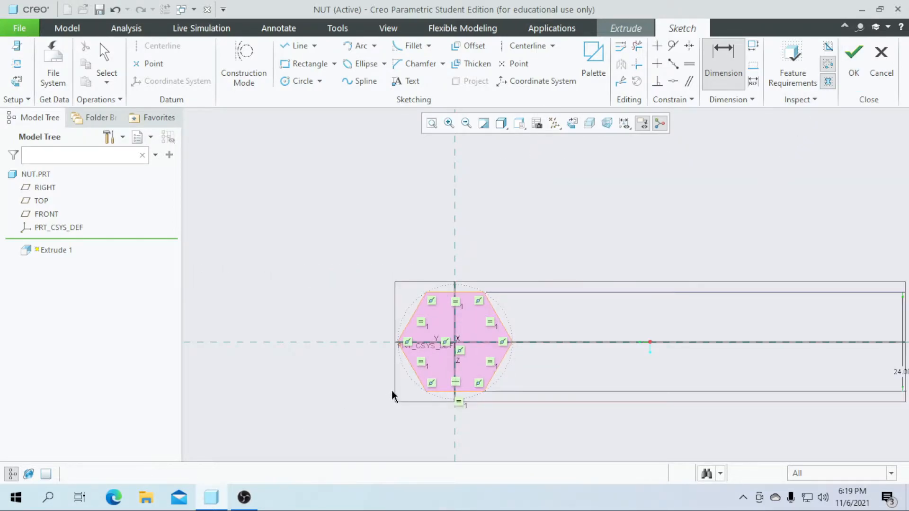
Step: Finish the hexagon sketch and extrude it to a depth of 10 mm
click(858, 71)
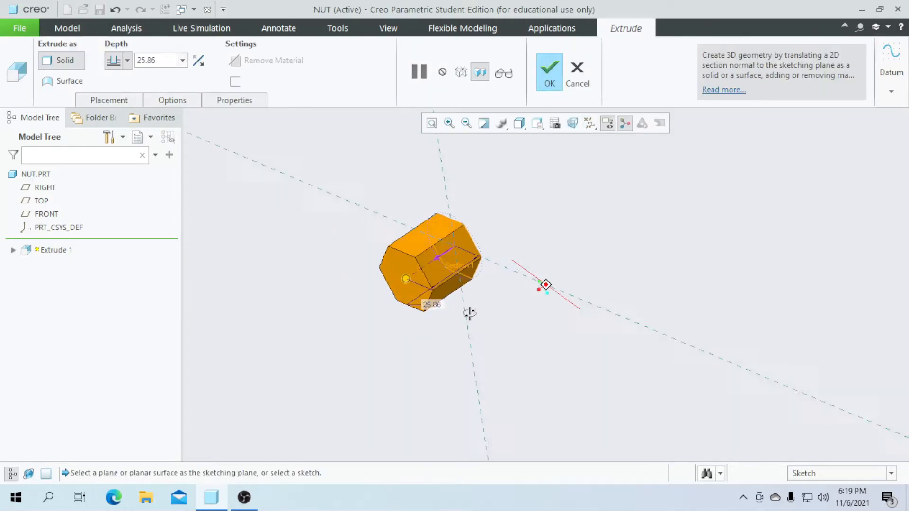
click(169, 60)
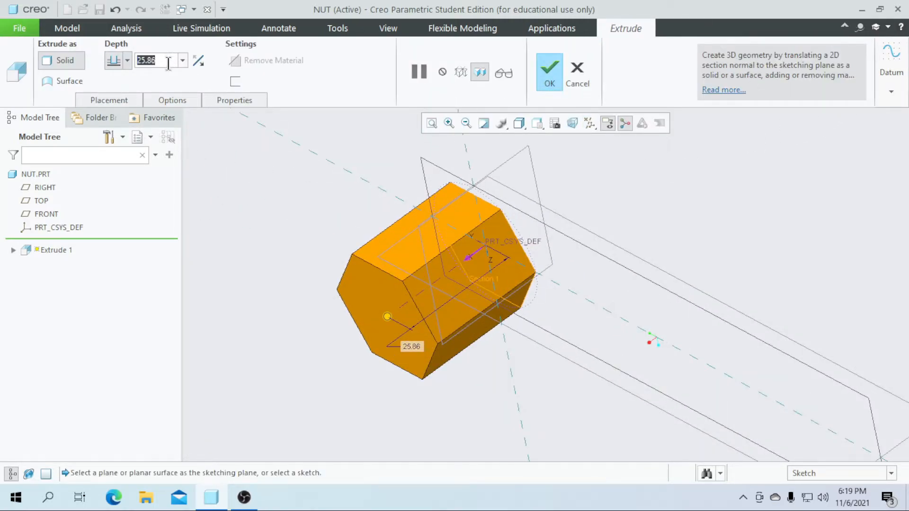
text(10)
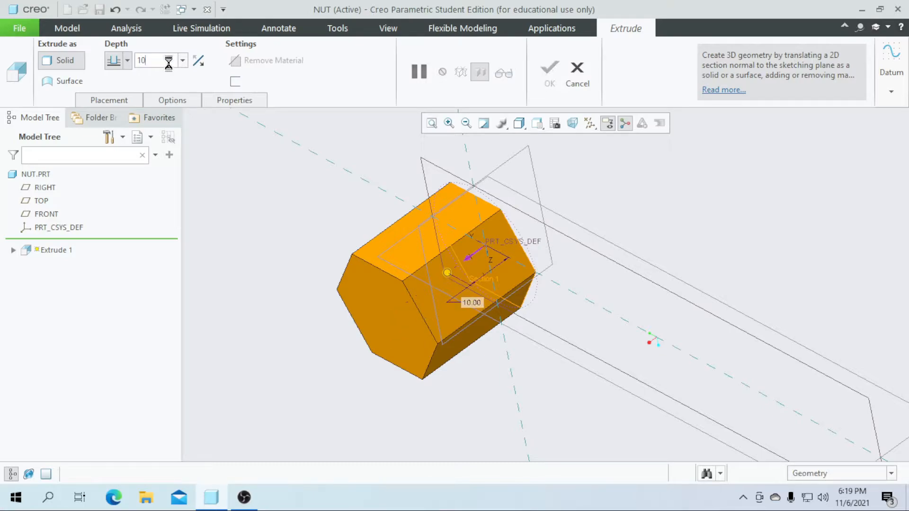
key(Return)
click(549, 71)
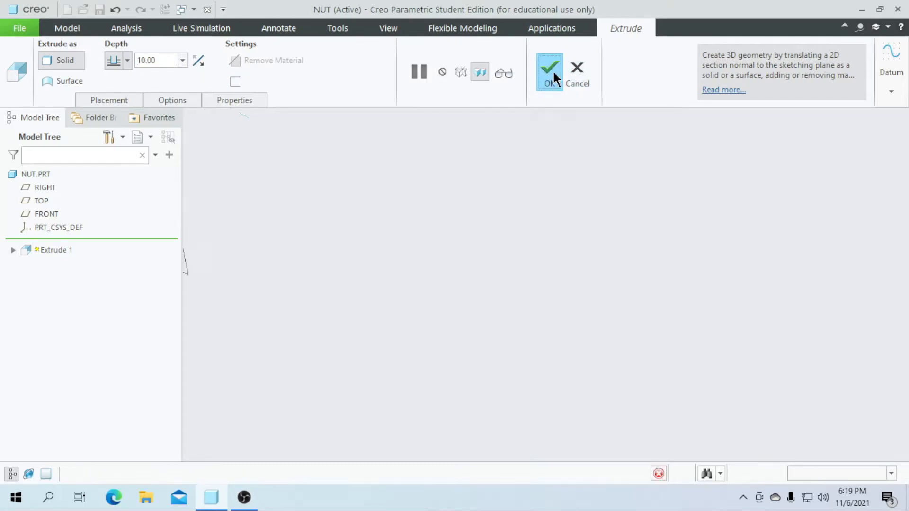
Step: Start a solid revolve with its sketch on the TOP plane and orient the view to that plane
scroll(272, 272, down, 4)
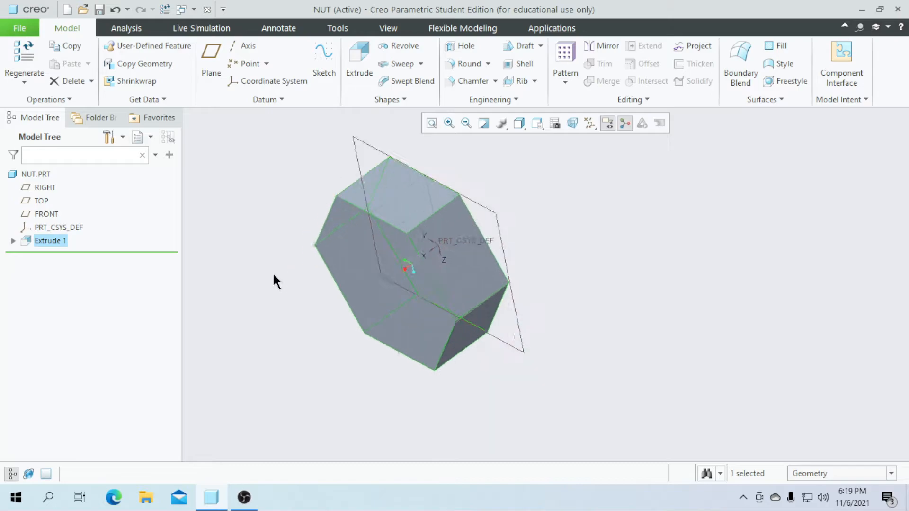
click(281, 362)
middle_drag(281, 362, 313, 337)
middle_drag(283, 324, 339, 282)
click(414, 42)
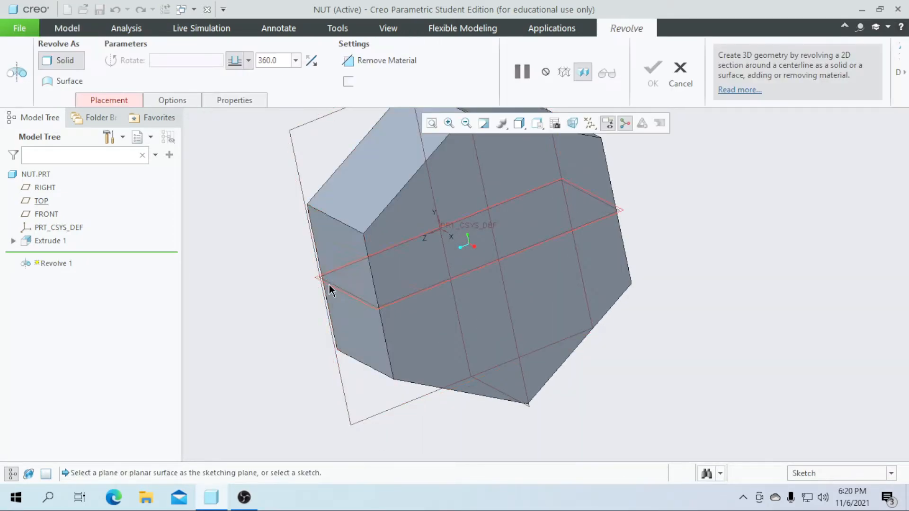
click(336, 288)
click(590, 124)
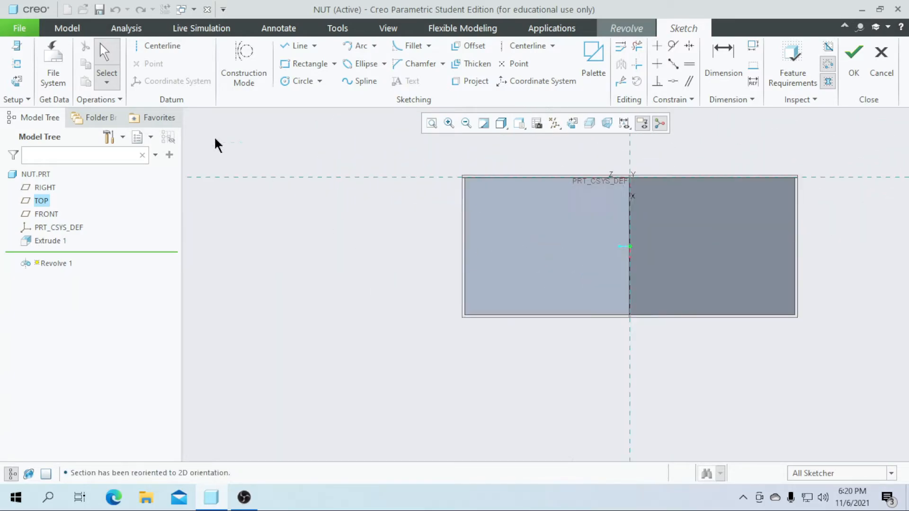
Step: Add the hexagon body's outer side edge and its far face edge, opposite the RIGHT plane, as sketch references
click(17, 62)
scroll(454, 251, down, 3)
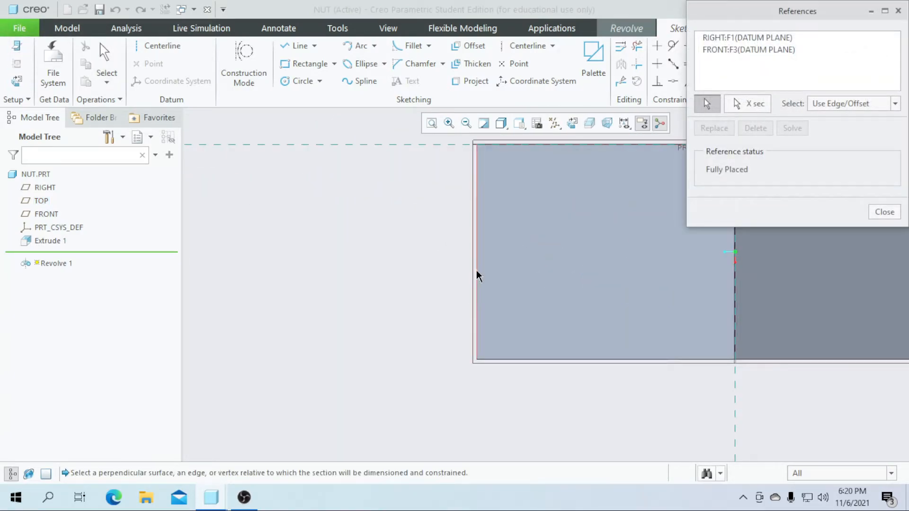
click(477, 274)
click(523, 360)
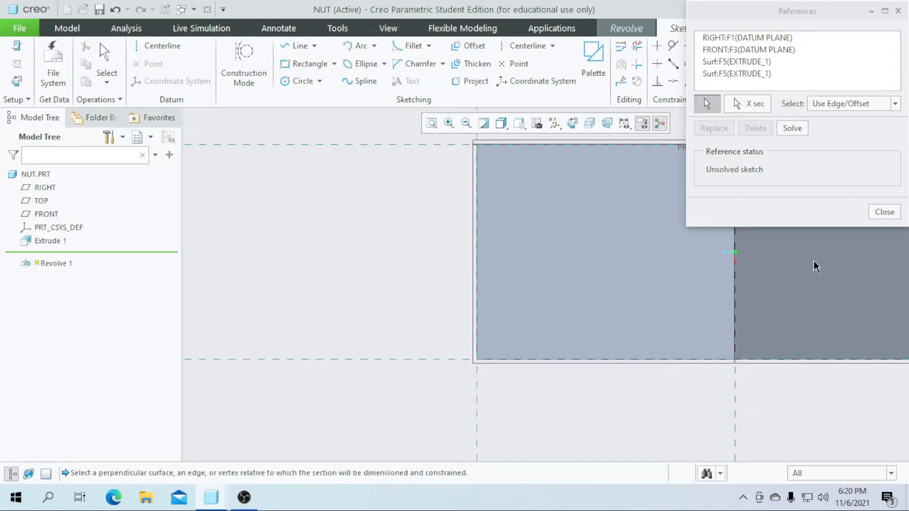
click(871, 214)
Step: Sketch a closed right triangle about 4.6 mm wide and 3.3 mm high, extending outward from the intersection of the two new references
click(296, 46)
scroll(478, 362, down, 2)
click(478, 362)
click(354, 361)
click(354, 271)
click(478, 361)
scroll(426, 297, up, 1)
scroll(426, 296, down, 1)
middle_click(433, 293)
middle_click(433, 293)
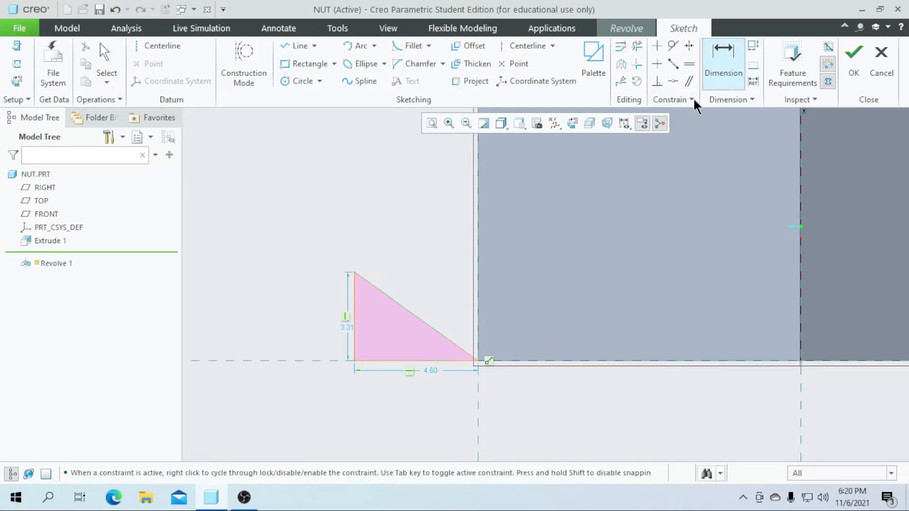
Step: Dimension the angle between the triangle's base and its sloping side as 30 degrees
click(708, 89)
scroll(448, 349, down, 2)
click(434, 370)
click(423, 321)
middle_click(416, 348)
text(3)
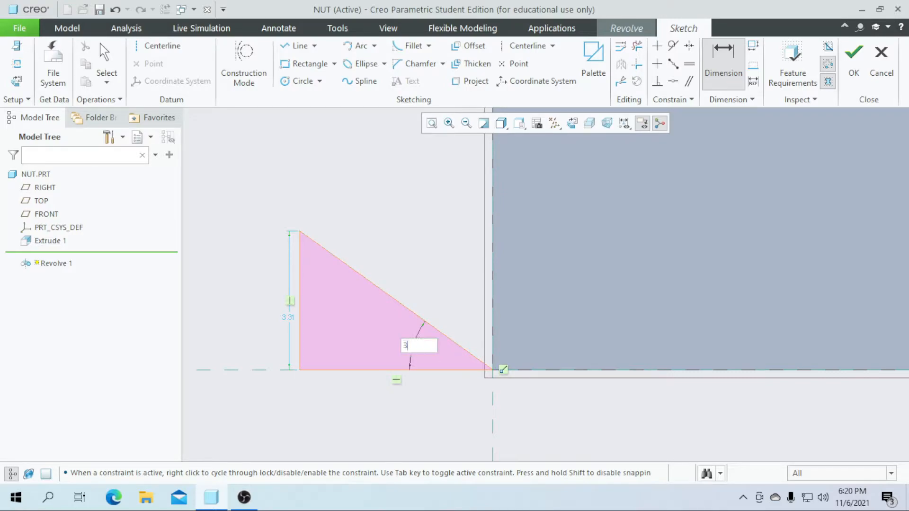
text(0)
key(Return)
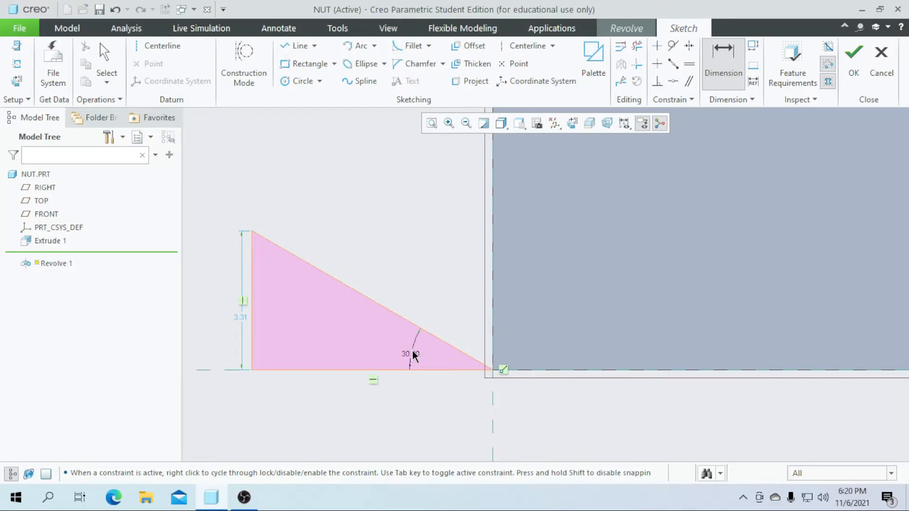
Step: Dimension the length of the triangle's horizontal base as 5 mm
scroll(412, 352, up, 1)
scroll(346, 398, down, 1)
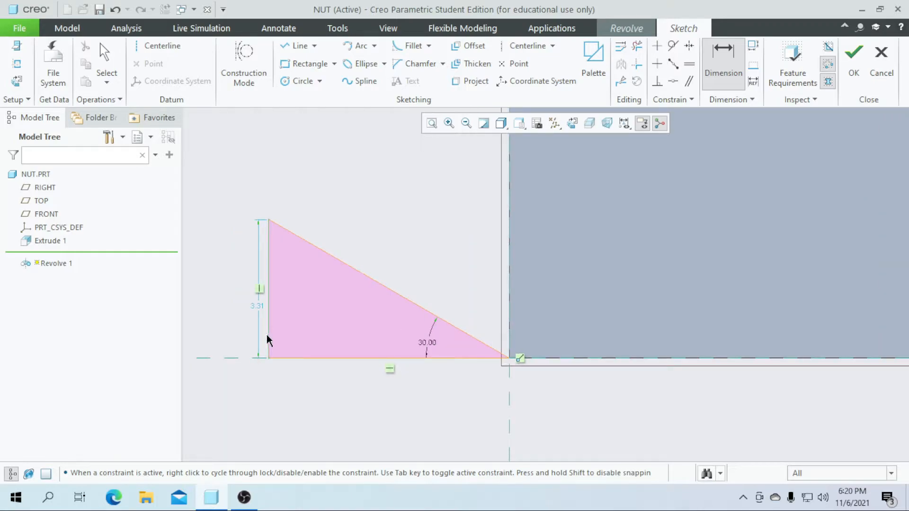
click(499, 360)
middle_click(436, 388)
text(5)
key(Return)
scroll(436, 393, up, 3)
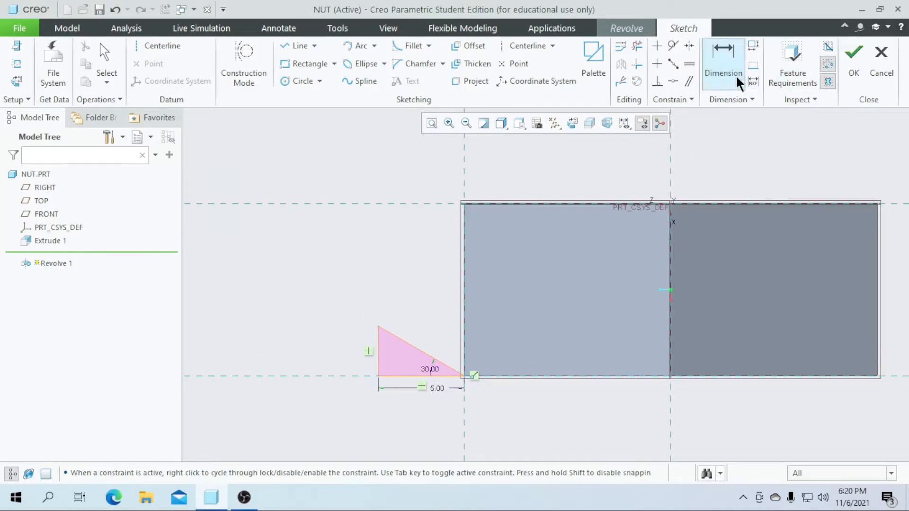
Step: Draw a vertical centerline through the nut's centre as the revolve axis and finish the sketch
click(527, 45)
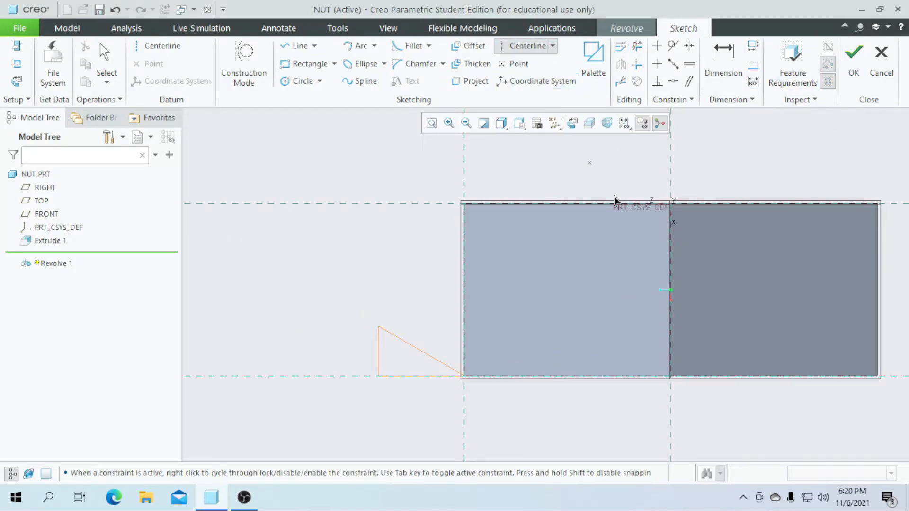
click(670, 236)
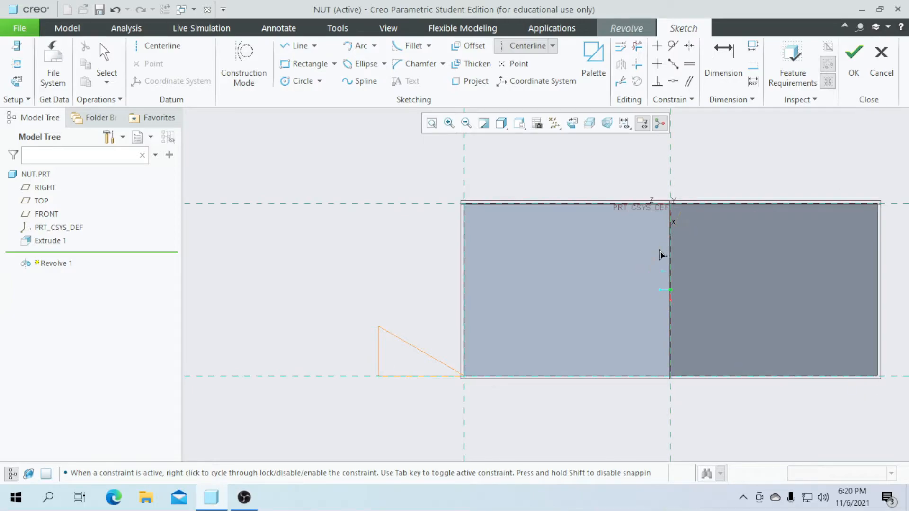
click(673, 299)
click(853, 70)
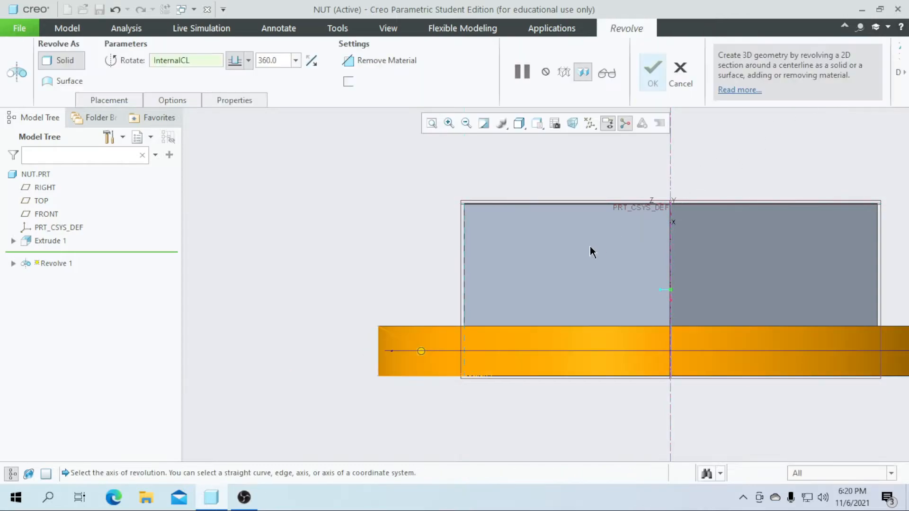
Step: Set the 360-degree revolve to remove material so it chamfers the hexagon's corners, and accept the feature
scroll(575, 254, up, 3)
middle_drag(563, 381, 629, 299)
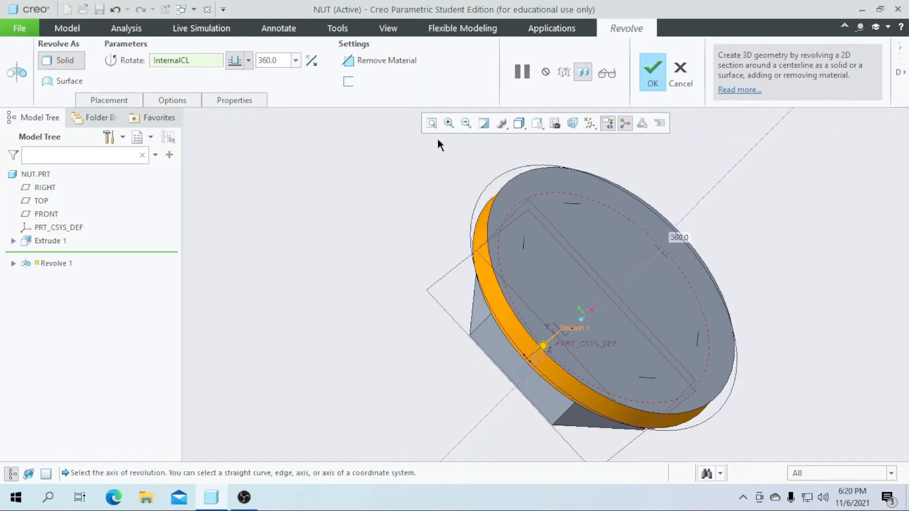
click(382, 60)
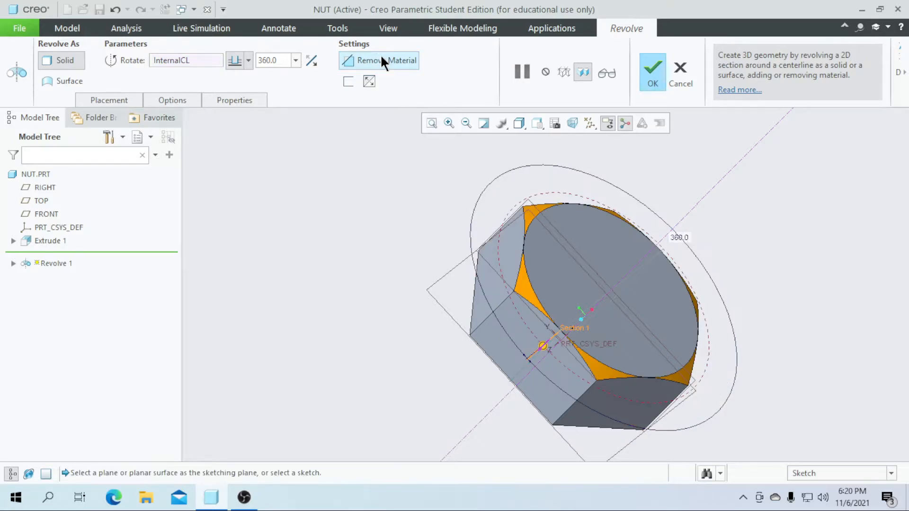
click(662, 75)
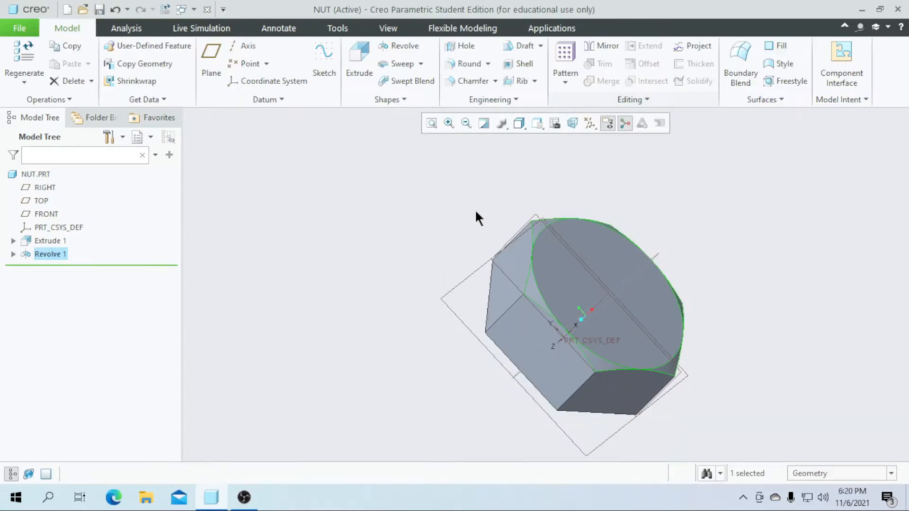
middle_drag(423, 410, 447, 393)
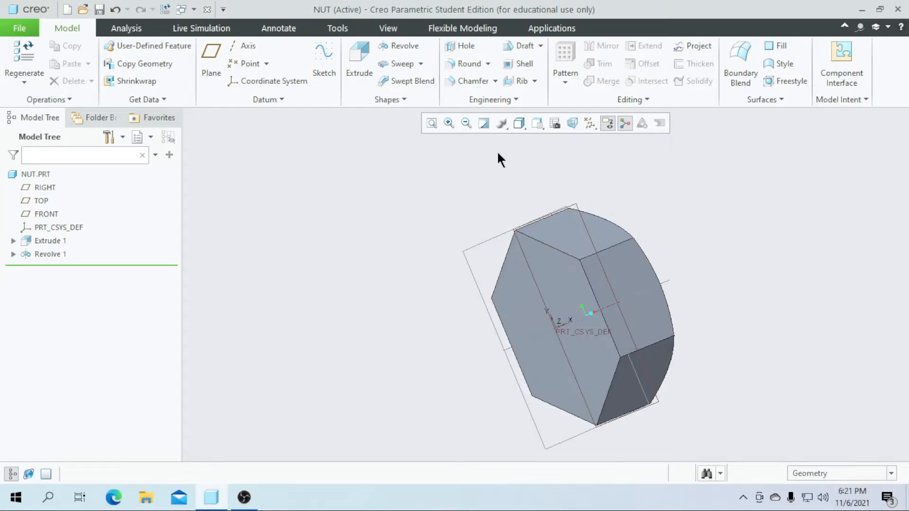
Step: Start a hole on the nut's unchamfered hexagonal face and place it coaxially on the central axis
click(464, 46)
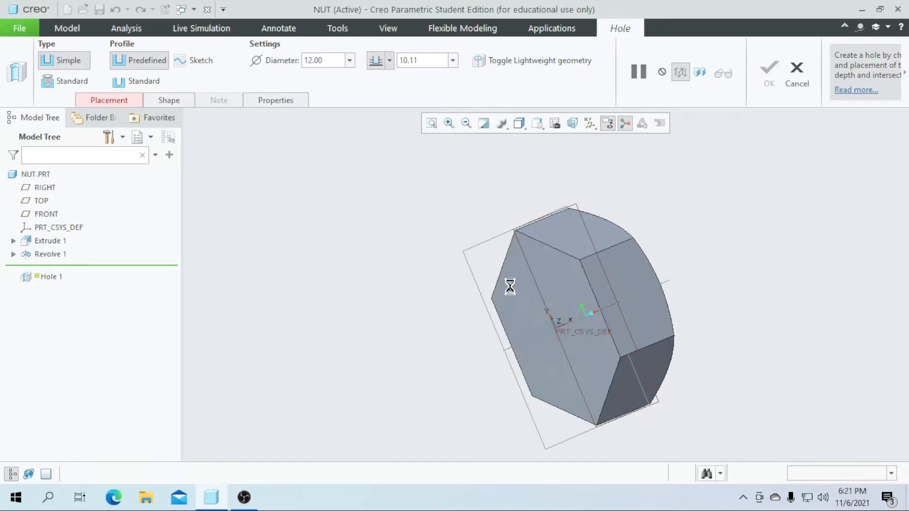
click(509, 287)
scroll(565, 331, down, 2)
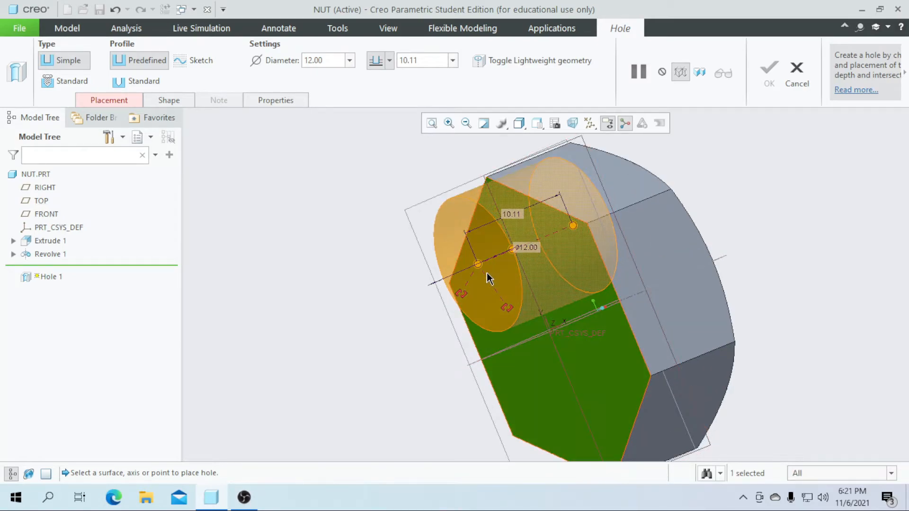
scroll(578, 367, down, 2)
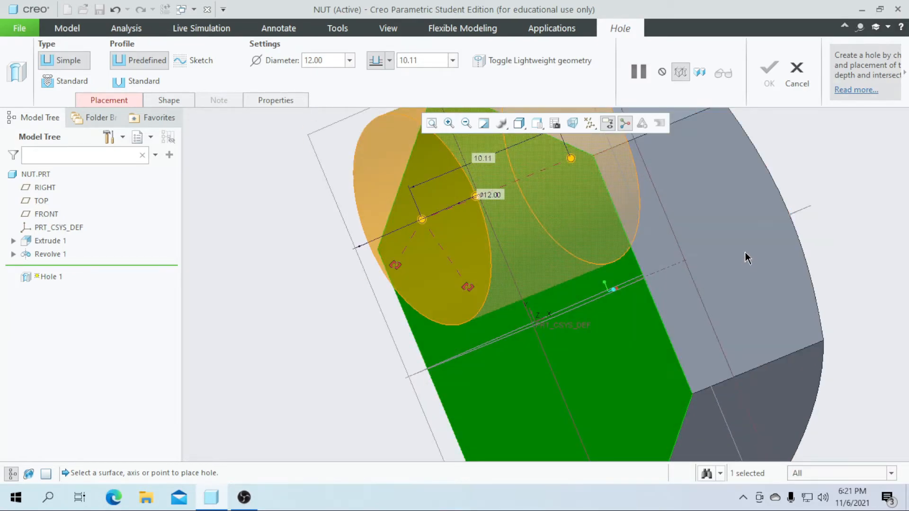
ctrl+click(667, 272)
scroll(660, 279, up, 5)
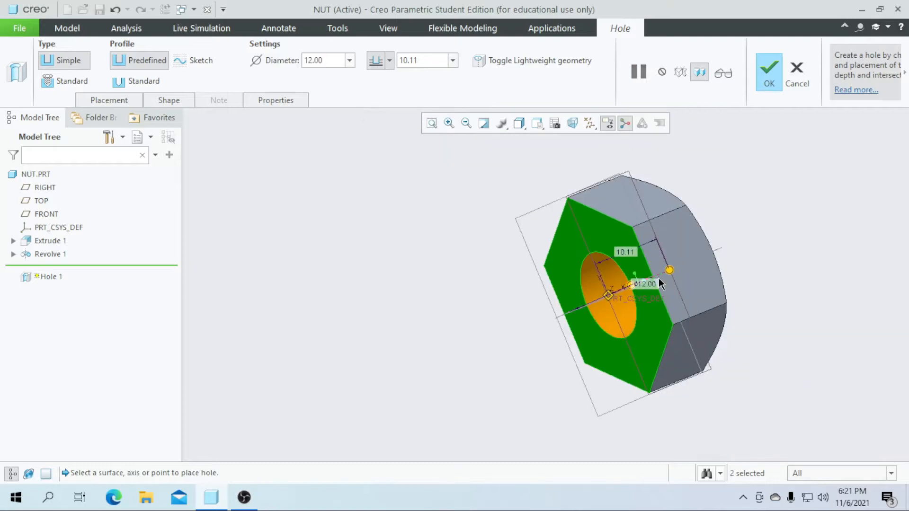
scroll(643, 297, down, 2)
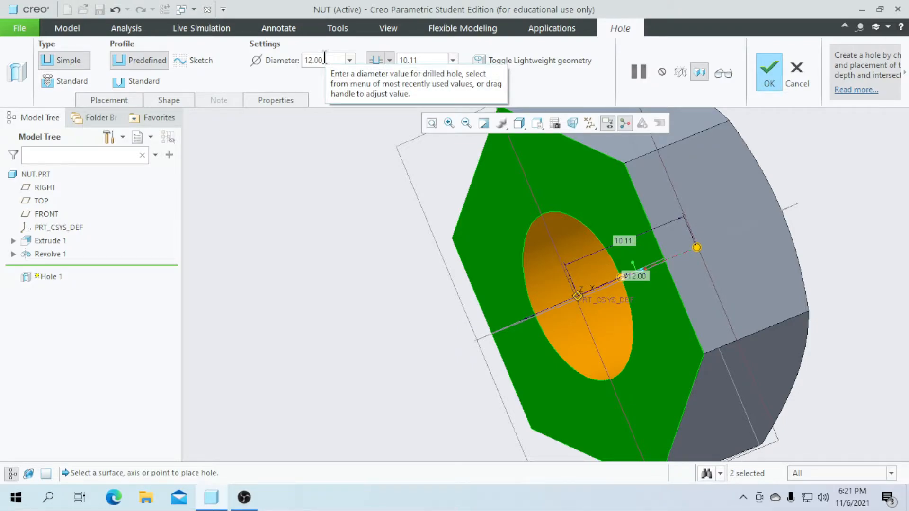
Step: Change the hole to a standard tapped ISO hole with screw size M12x1
click(44, 79)
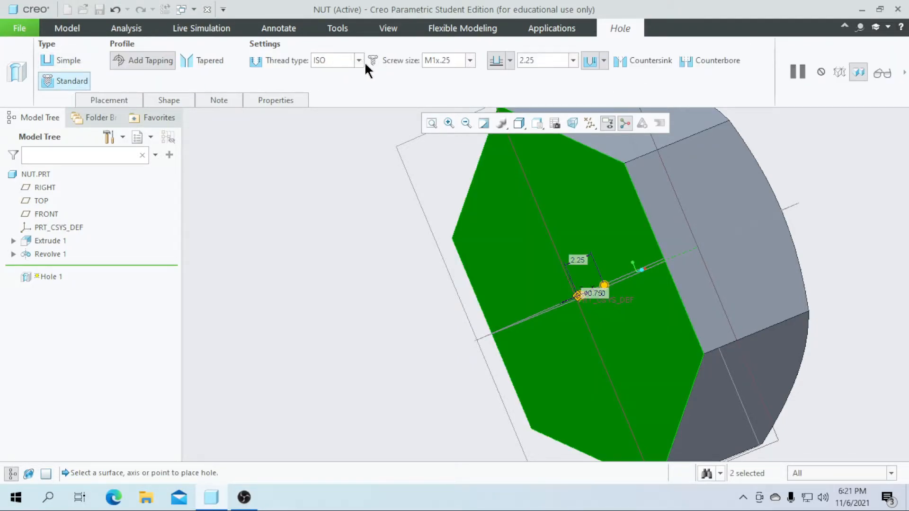
click(470, 60)
scroll(436, 242, down, 8)
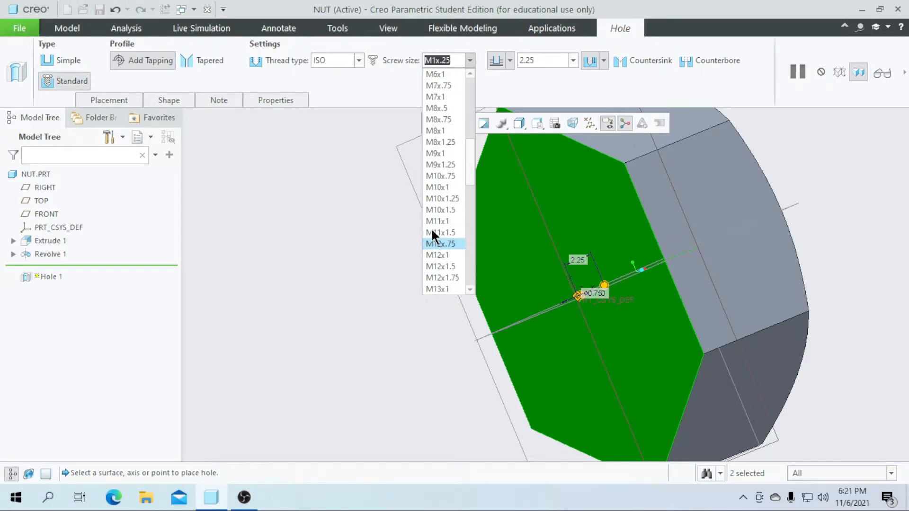
click(442, 255)
scroll(438, 248, down, 3)
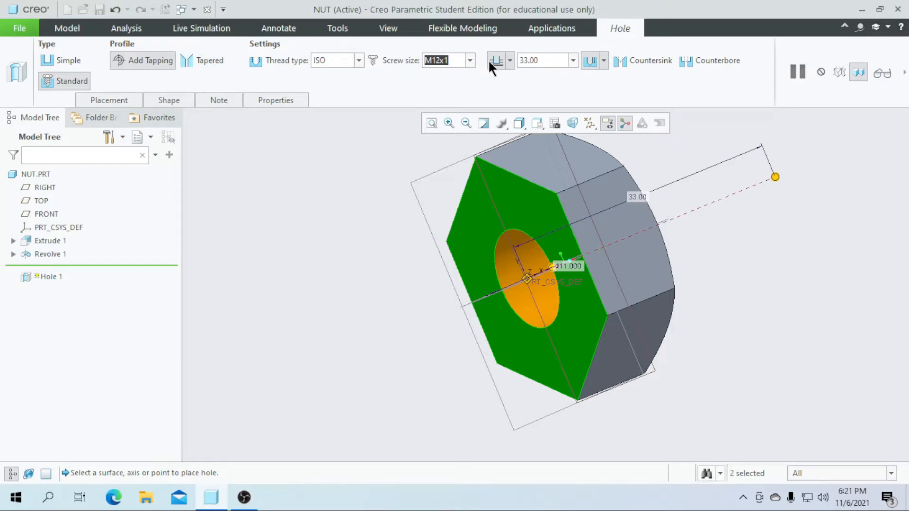
Step: Set the tapped hole's depth to run through the whole nut and accept the feature
click(509, 60)
click(492, 104)
middle_drag(522, 210, 665, 221)
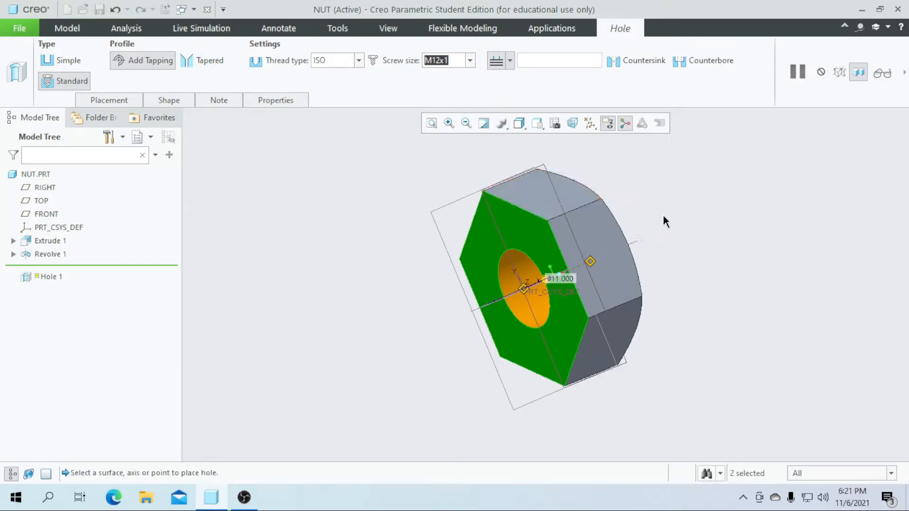
click(904, 74)
click(636, 83)
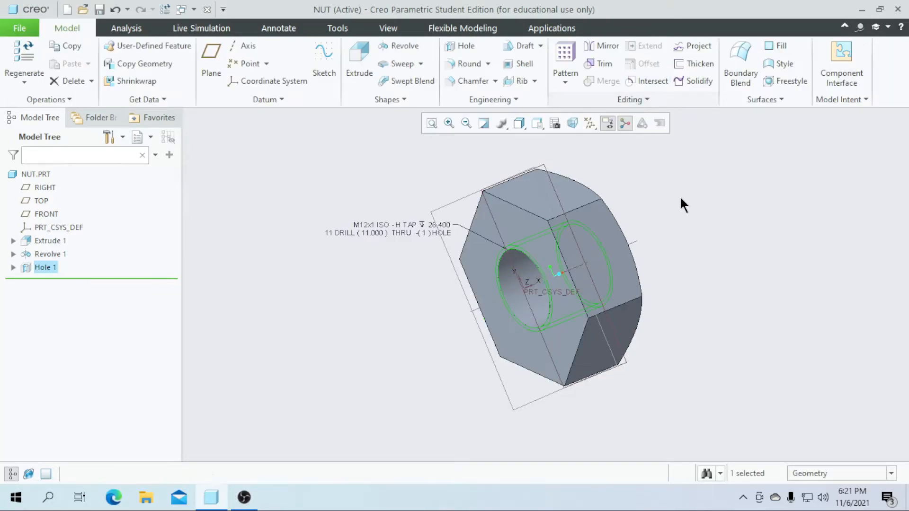
middle_drag(714, 287, 725, 316)
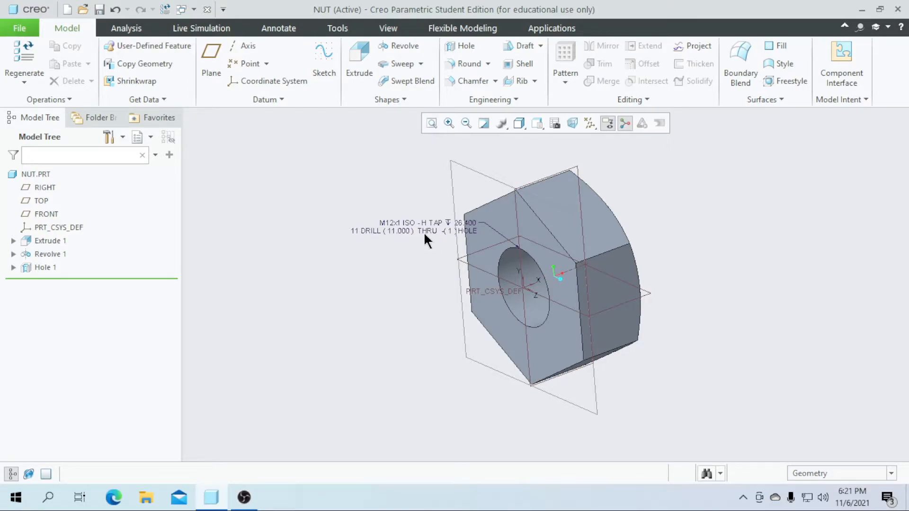
Step: Save the nut part in the FLANGE_COUPLING folder and close it
click(99, 10)
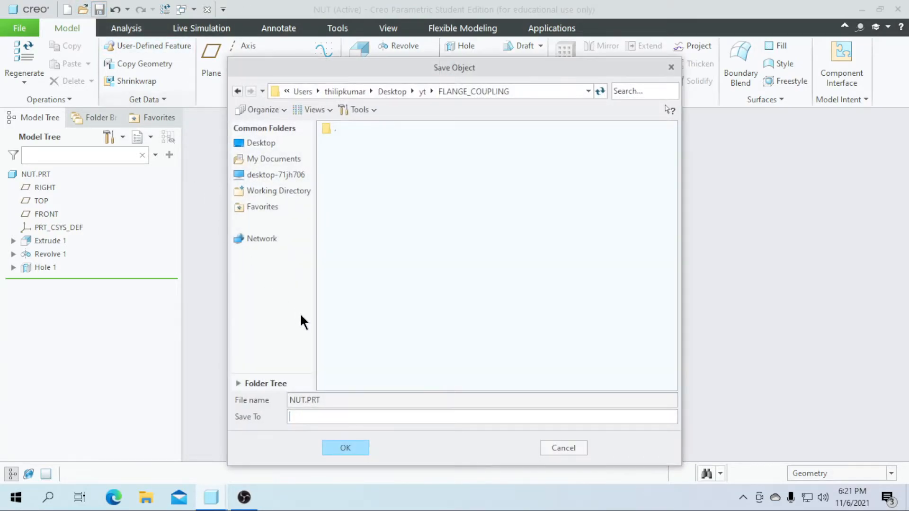
click(345, 448)
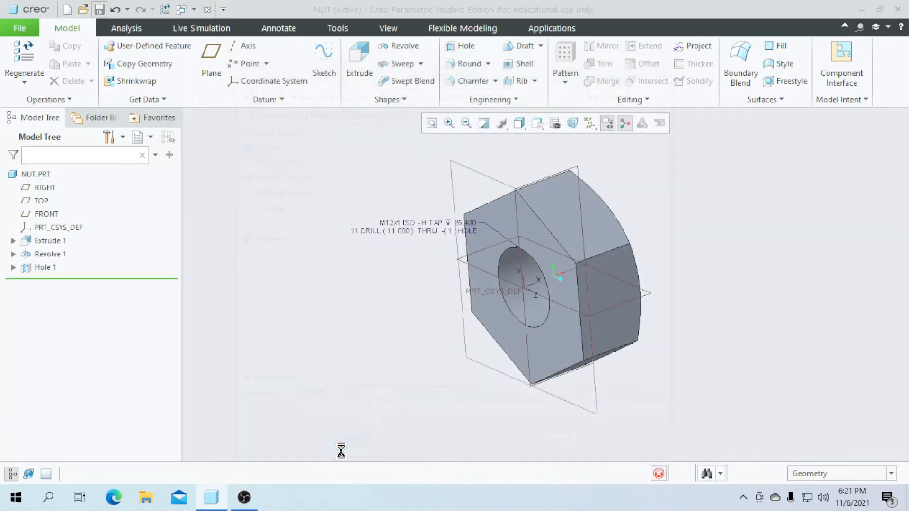
click(207, 10)
Step: Create a new design assembly named FLANGE_COUPLINGASM without the default template, using the mmns_asm_design template
click(15, 71)
click(333, 183)
click(378, 200)
click(354, 344)
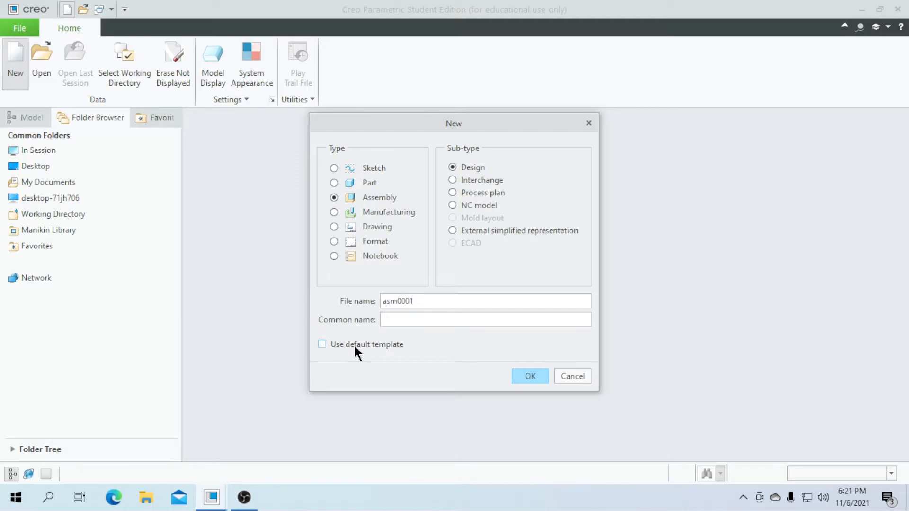
double_click(451, 305)
text(fl)
click(529, 375)
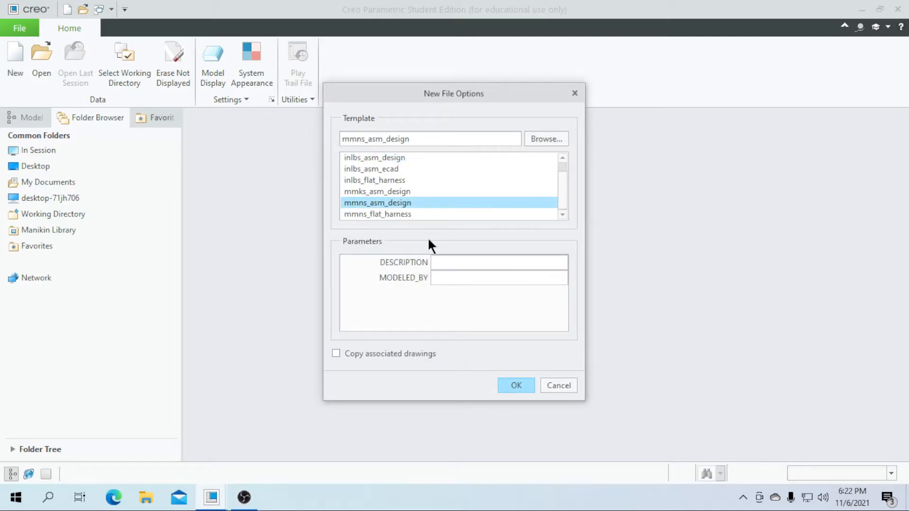
click(514, 382)
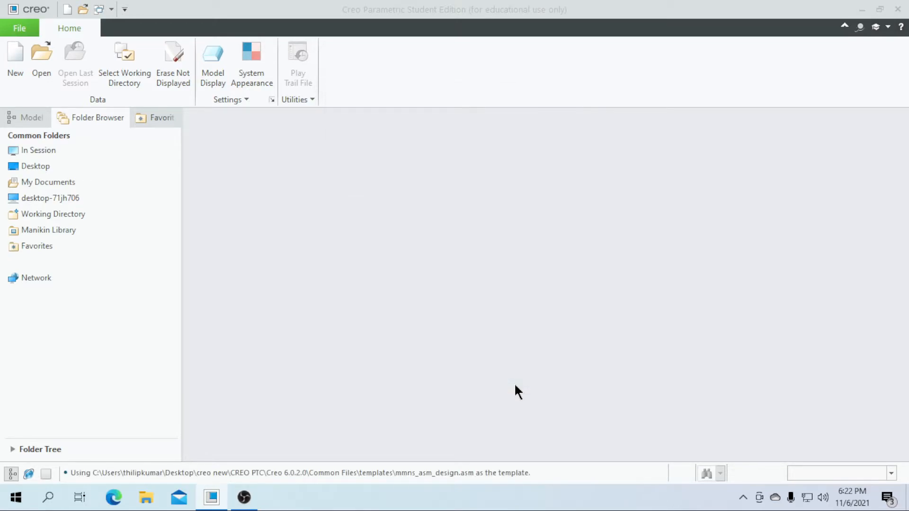
Step: Insert flange.prt from the FLANGE_COUPLING folder as the assembly's first component
scroll(442, 367, up, 2)
scroll(494, 328, down, 3)
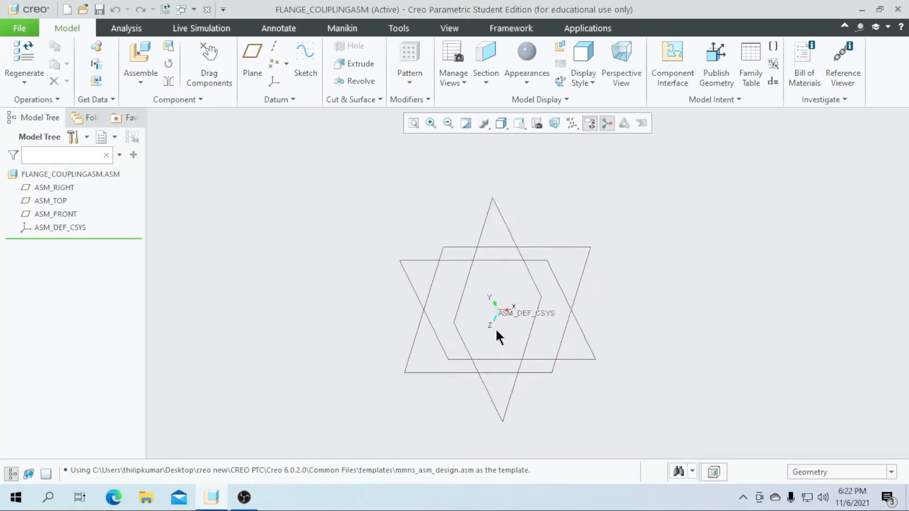
click(138, 54)
click(351, 175)
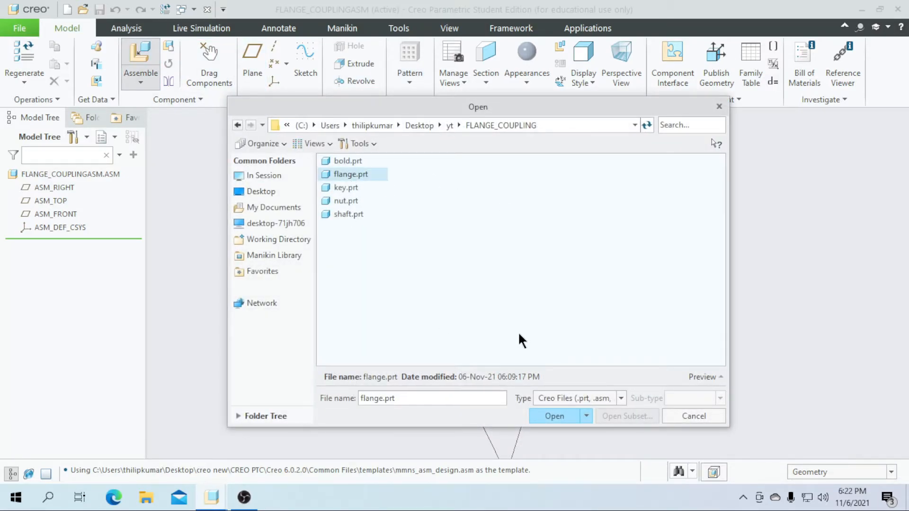
click(696, 376)
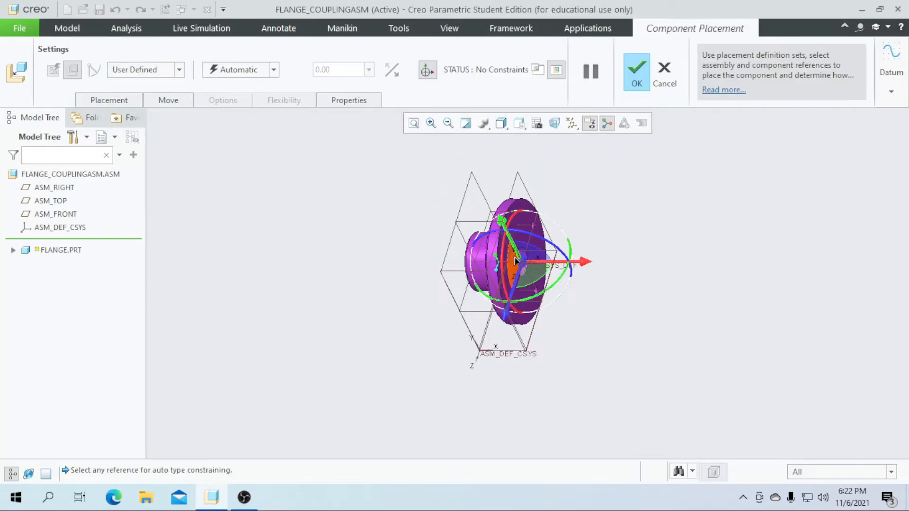
Step: Fix the flange at the assembly origin with a Default constraint and accept its placement
click(273, 69)
click(240, 205)
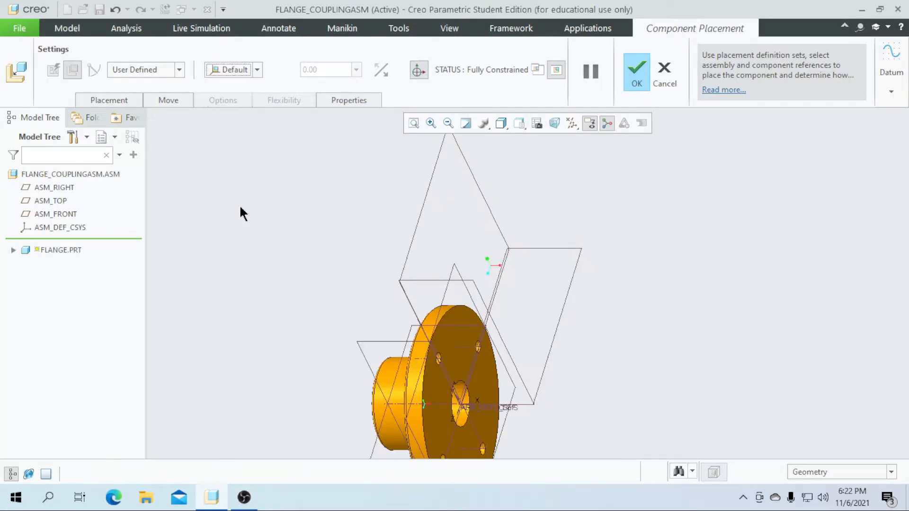
scroll(465, 345, up, 2)
scroll(421, 318, down, 2)
scroll(422, 319, up, 5)
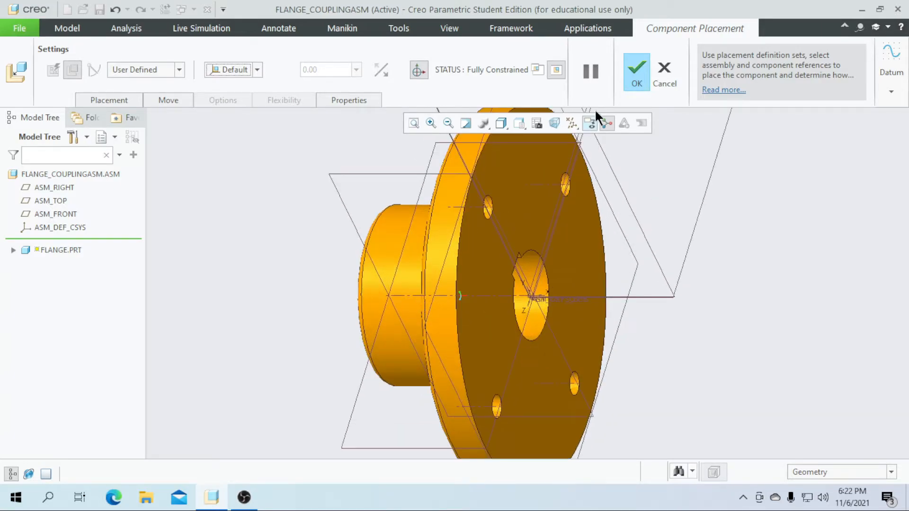
click(638, 66)
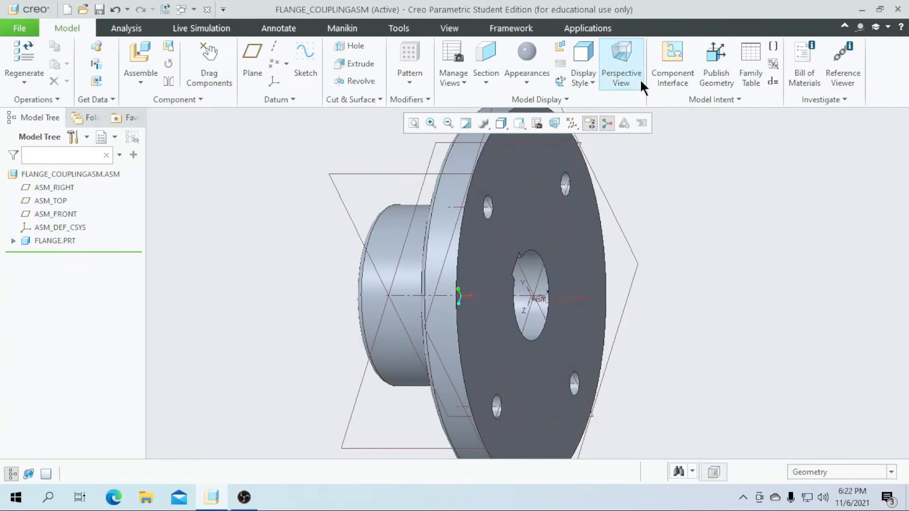
Step: Insert shaft.prt from the FLANGE_COUPLING folder into the assembly for placement
middle_drag(709, 340, 493, 327)
click(140, 62)
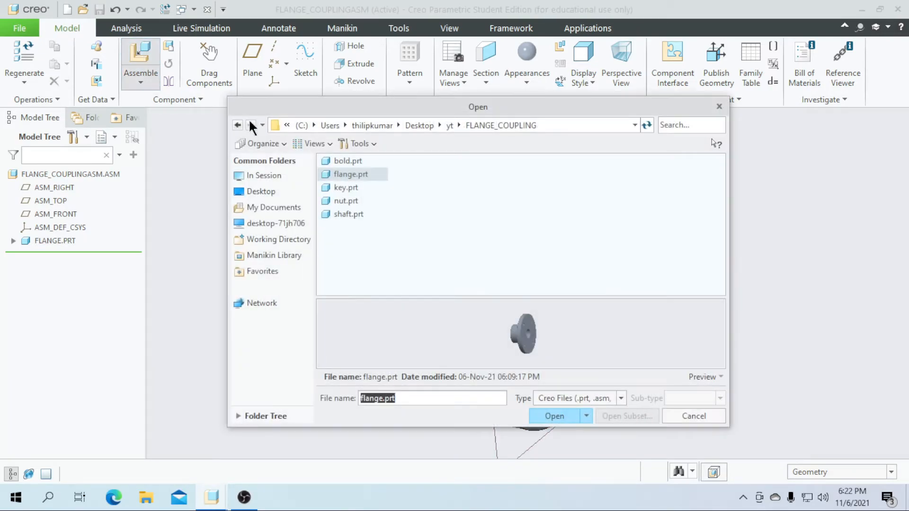
click(349, 214)
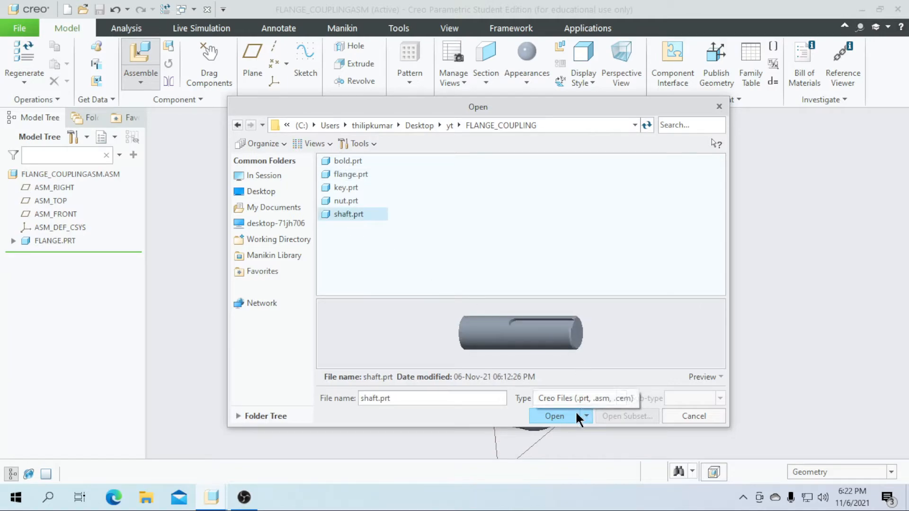
click(553, 416)
scroll(578, 444, up, 2)
scroll(588, 396, down, 4)
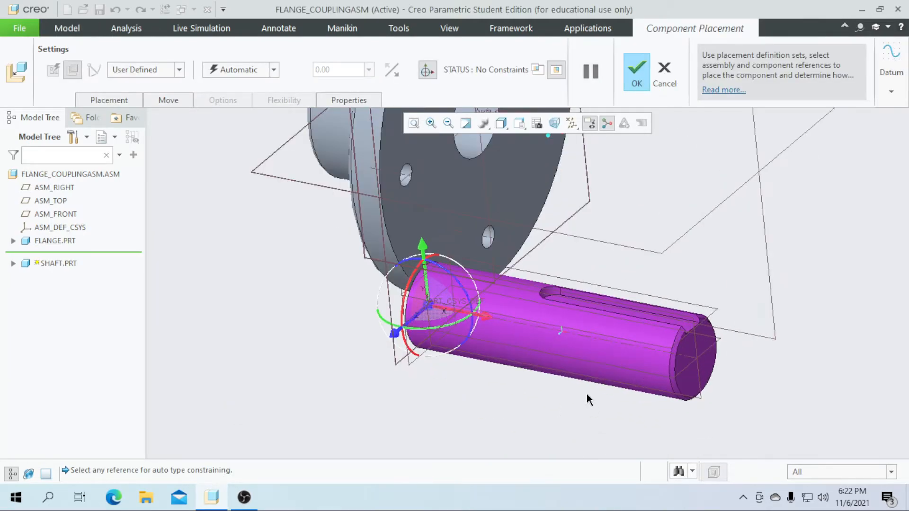
scroll(591, 382, up, 3)
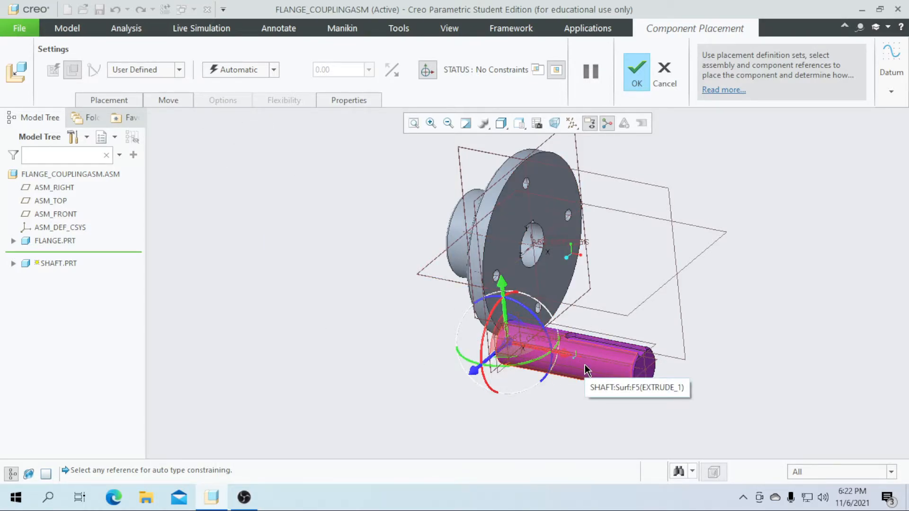
scroll(592, 363, down, 3)
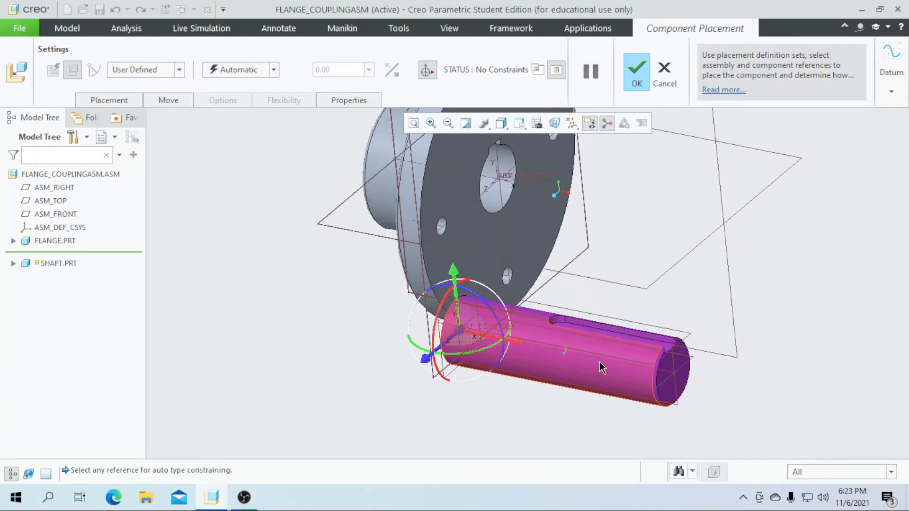
Step: Make the shaft's cylindrical surface coincident with the flange bore and pull the shaft outward along its axis
click(607, 360)
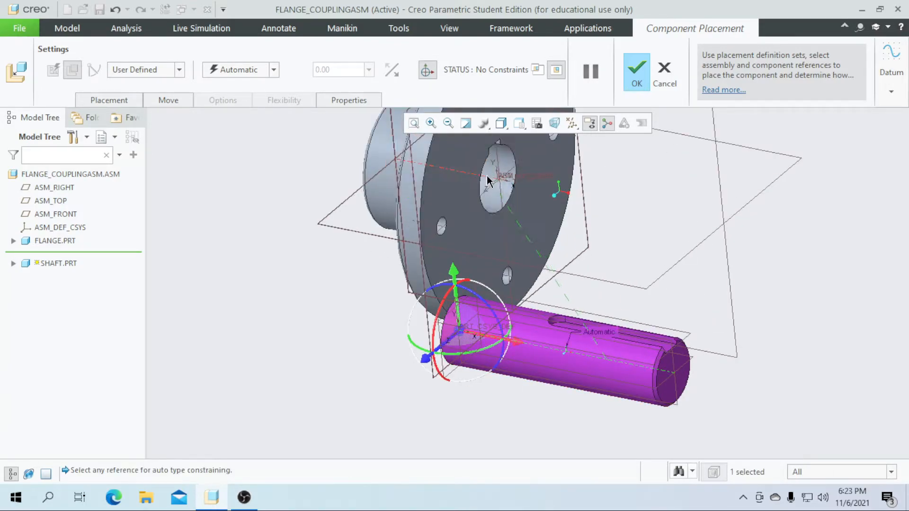
click(489, 184)
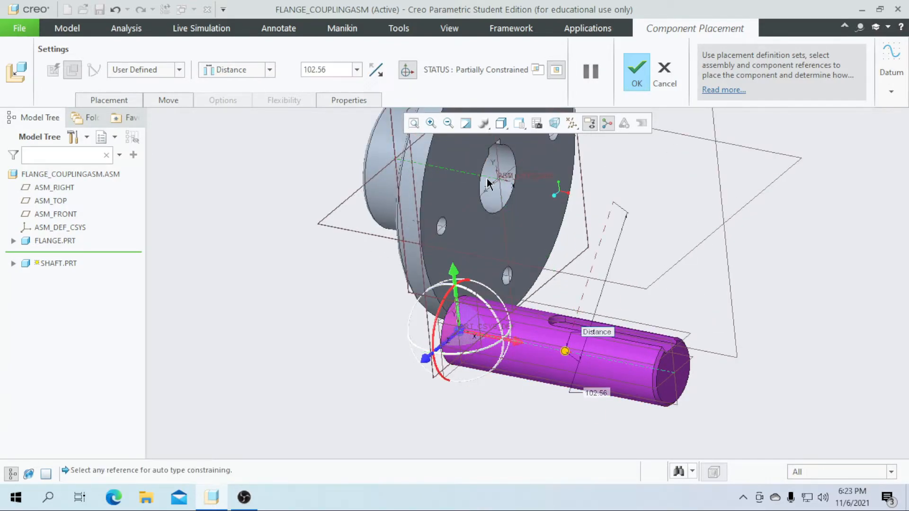
click(269, 70)
click(244, 121)
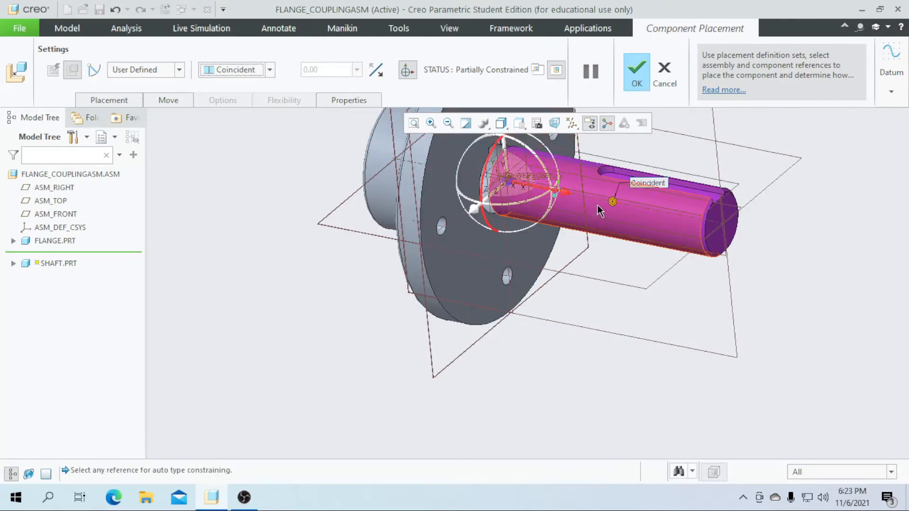
drag(562, 195, 619, 192)
middle_drag(598, 288, 660, 302)
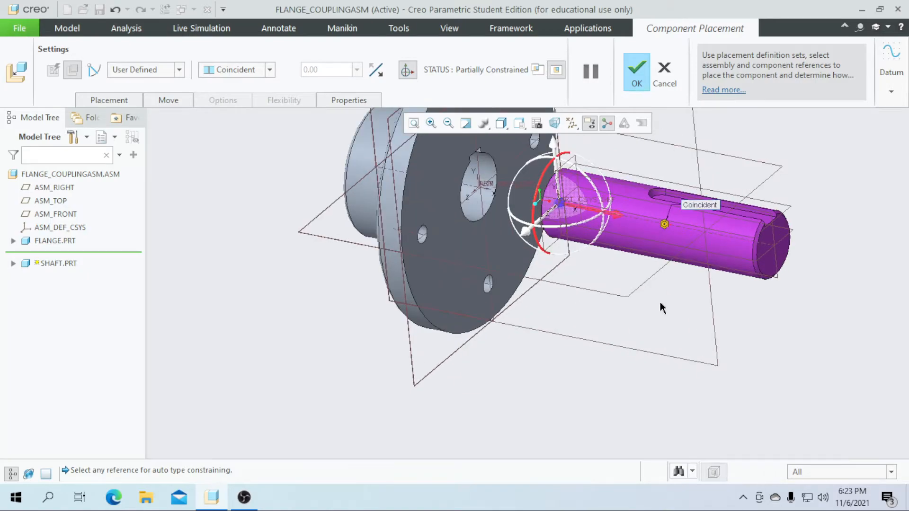
Step: Add a distance constraint between the shaft's keyway-end face and the flange's large flat face, with an offset of 5
click(772, 260)
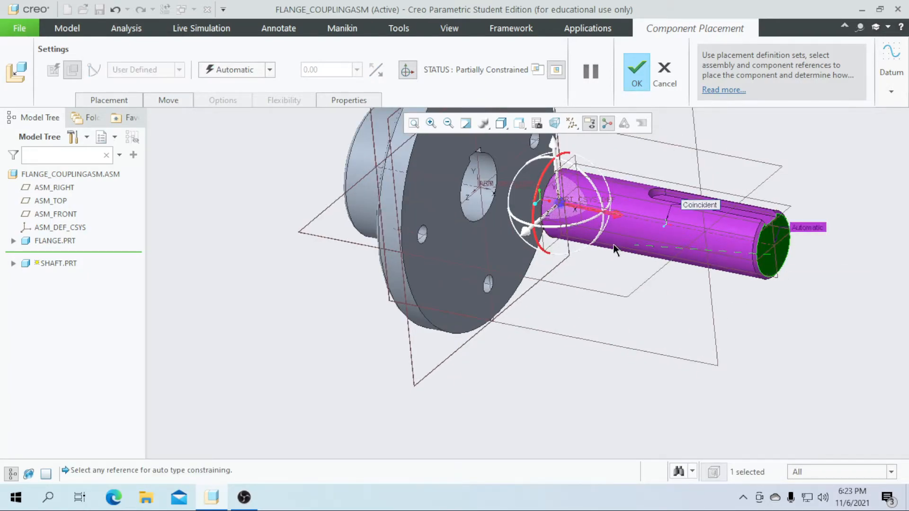
click(472, 236)
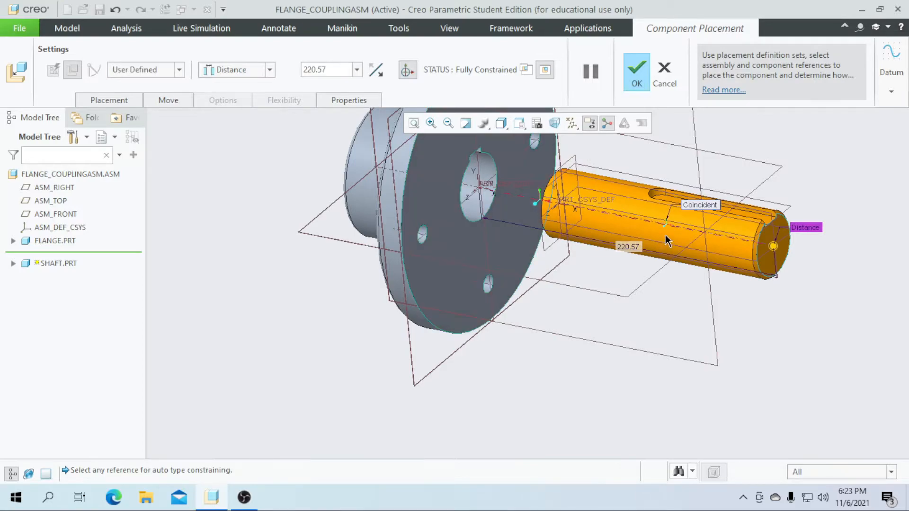
drag(763, 244, 478, 199)
scroll(478, 190, up, 2)
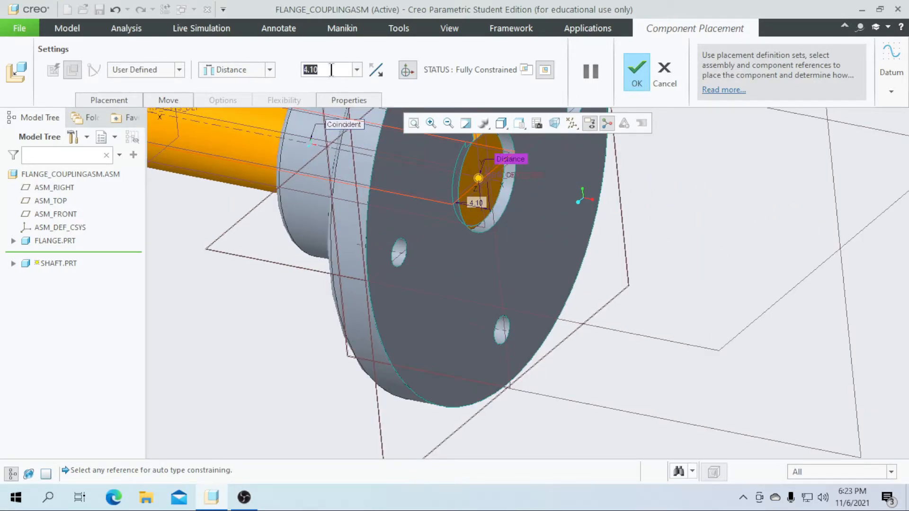
text(5)
key(Return)
scroll(527, 273, down, 3)
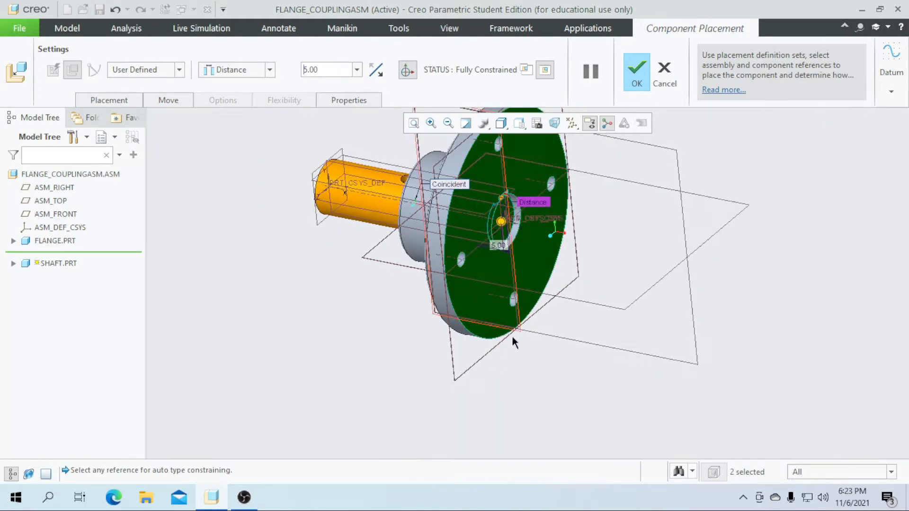
Step: Turn off Allow Assumptions in the shaft's placement so its rotation can be constrained explicitly
middle_drag(592, 290, 487, 257)
scroll(553, 264, up, 5)
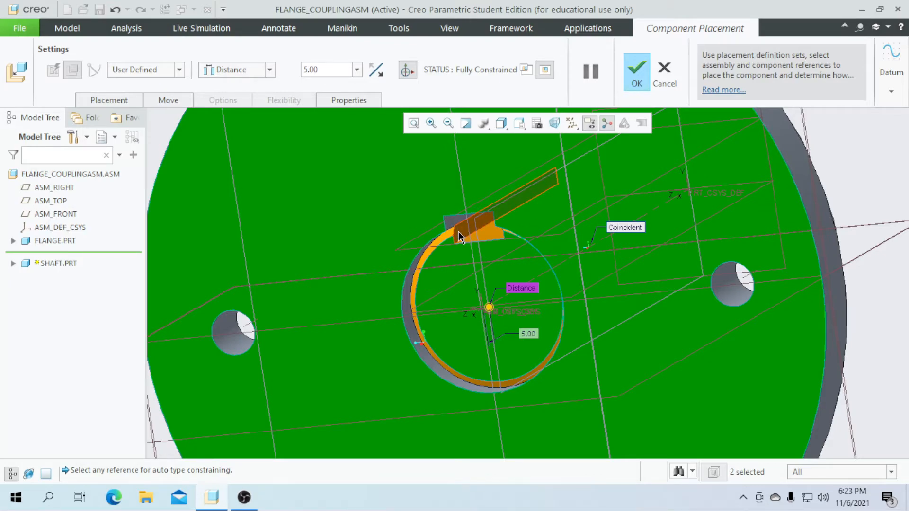
click(106, 100)
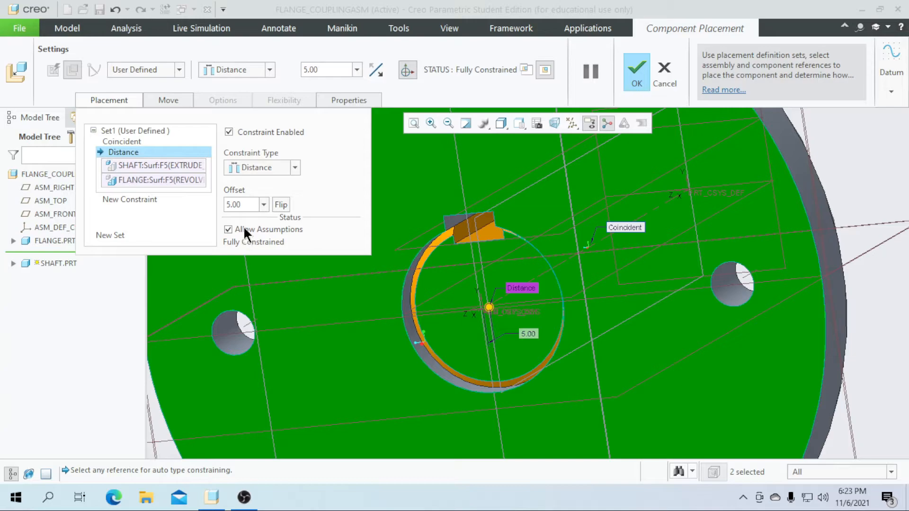
click(235, 229)
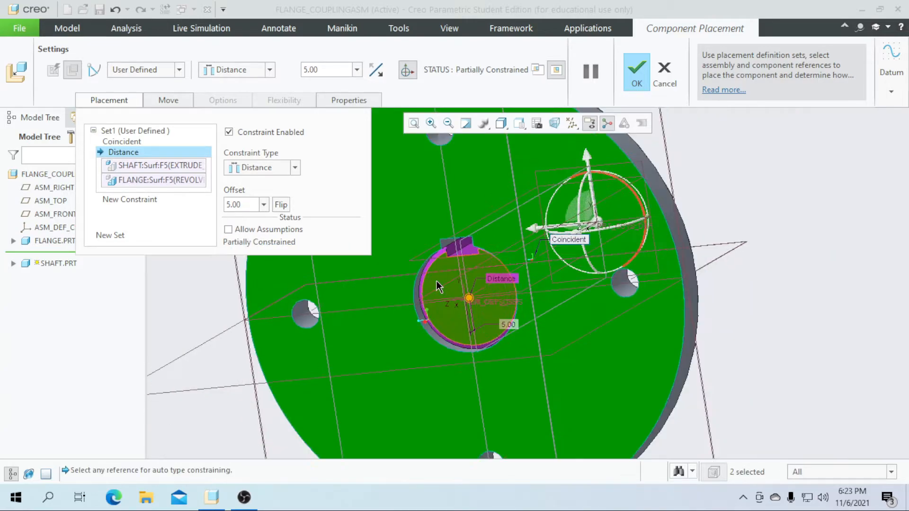
Step: Add a coincident constraint between the side faces of the flange and shaft keyways and accept the shaft placement
click(139, 201)
middle_drag(428, 274, 460, 282)
scroll(460, 281, up, 3)
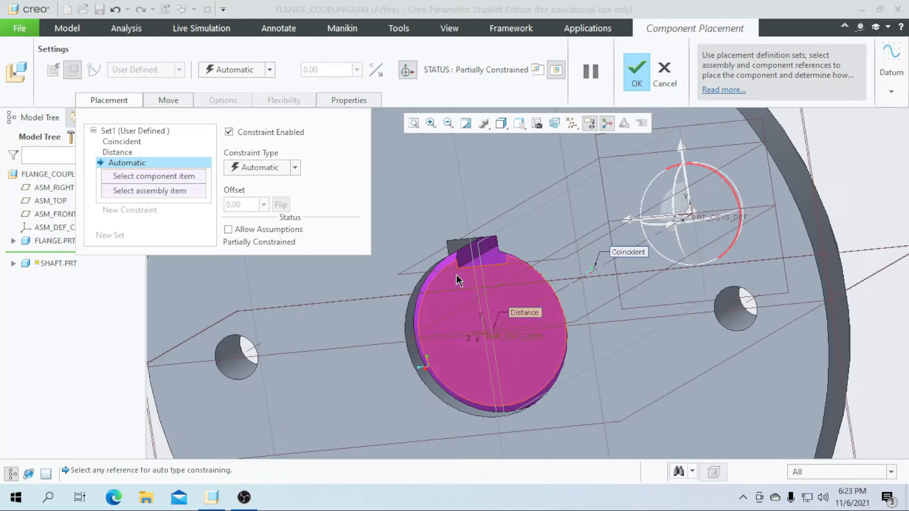
scroll(471, 255, up, 2)
scroll(476, 252, up, 3)
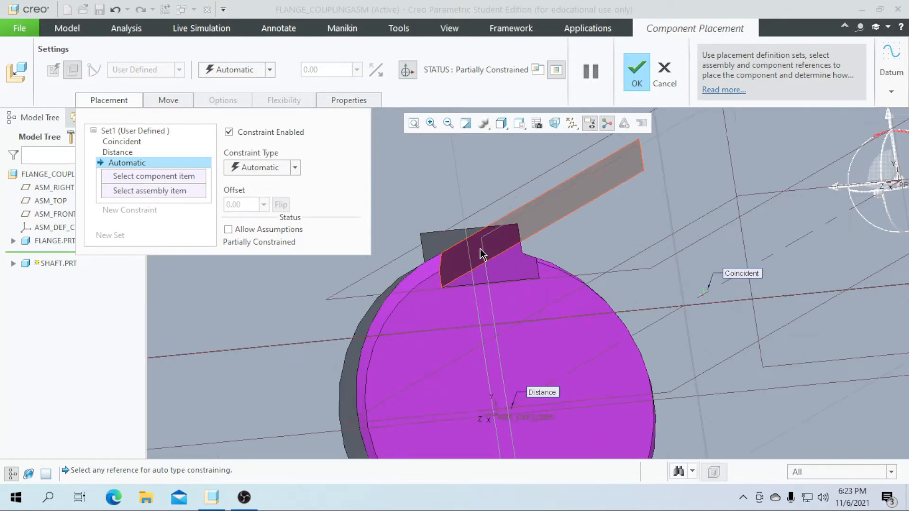
click(457, 254)
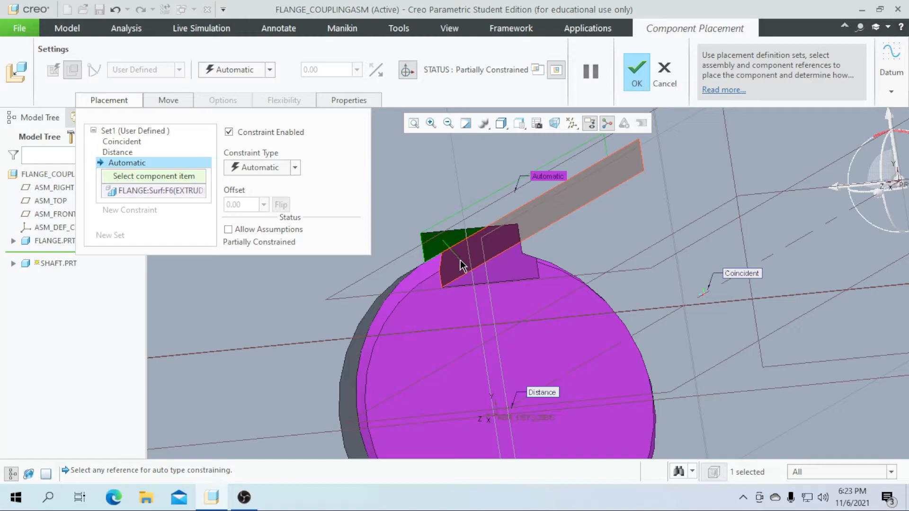
click(462, 265)
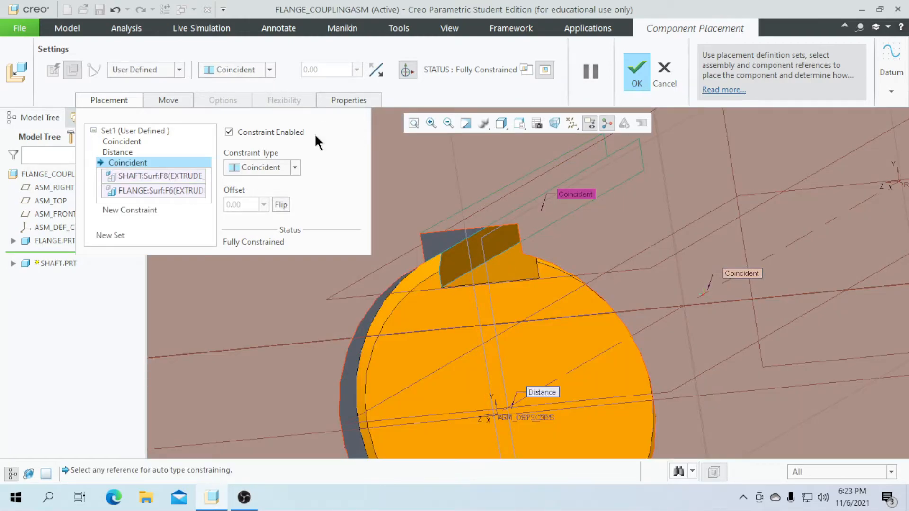
scroll(503, 251, down, 3)
middle_drag(503, 251, 521, 292)
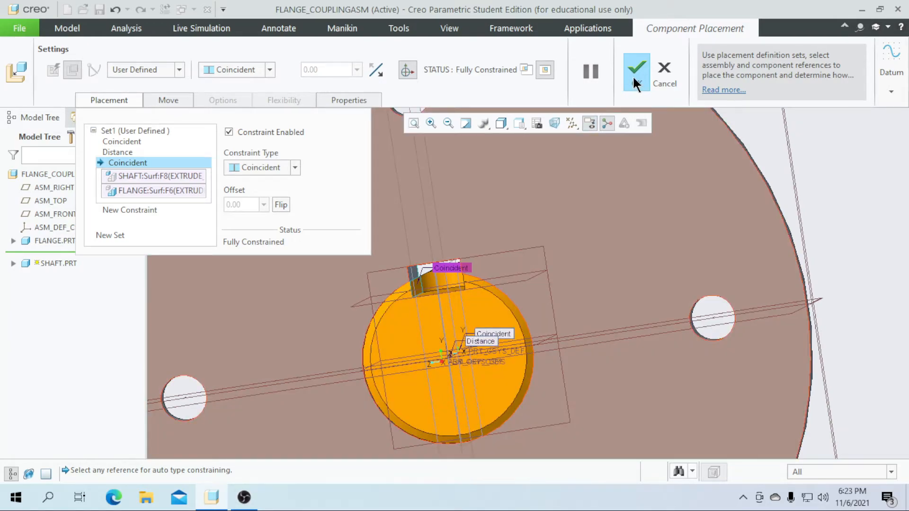
click(636, 74)
Step: Insert key.prt from the FLANGE_COUPLING folder and accept it in the assembly without any placement constraints
scroll(395, 289, down, 3)
scroll(623, 294, down, 3)
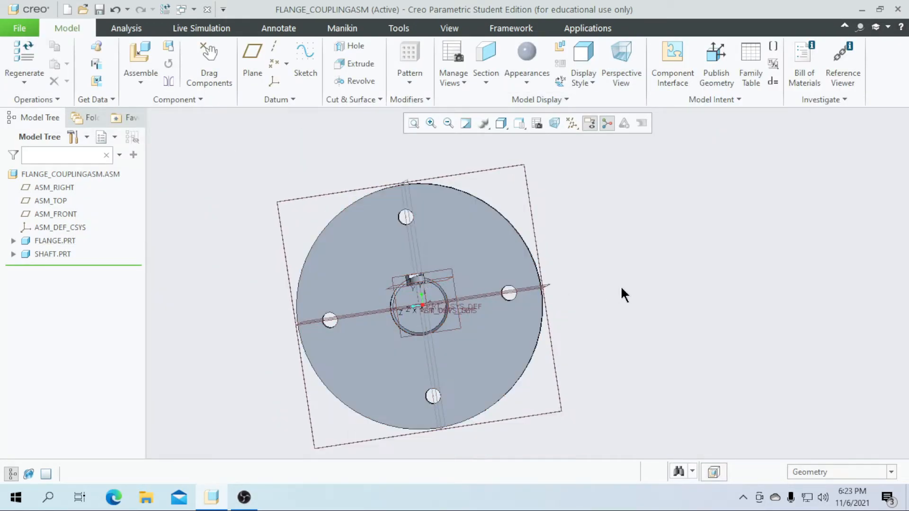
mouse_move(623, 294)
middle_down()
mouse_move(663, 297)
mouse_move(653, 310)
mouse_move(649, 290)
mouse_move(654, 305)
mouse_move(637, 304)
middle_up()
scroll(664, 298, up, 3)
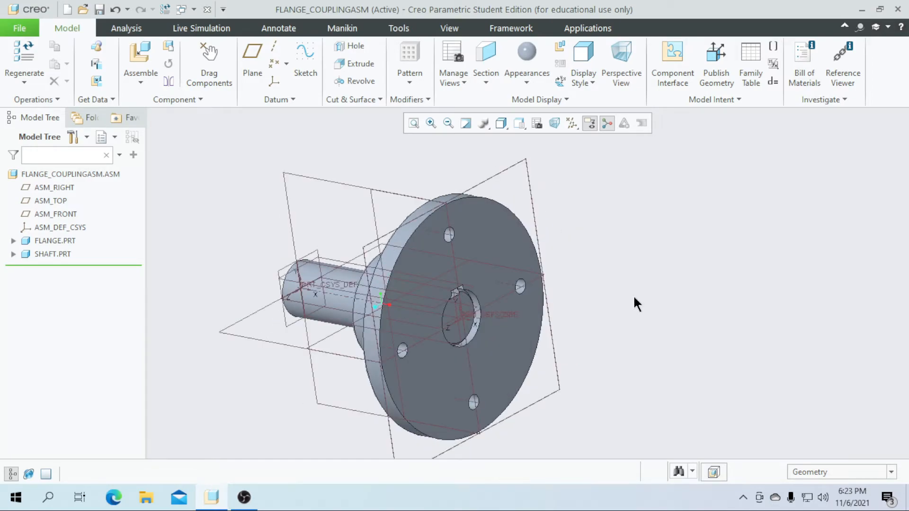
middle_drag(598, 292, 440, 355)
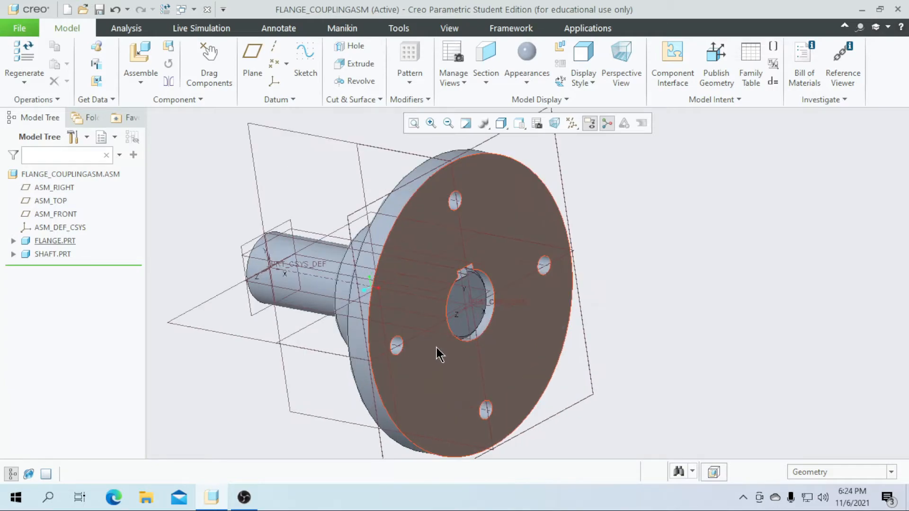
click(144, 56)
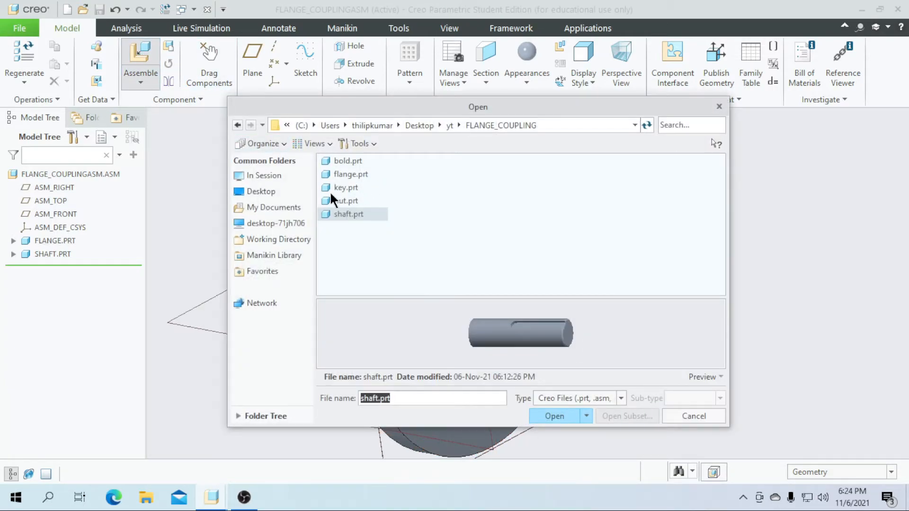
click(369, 187)
click(570, 416)
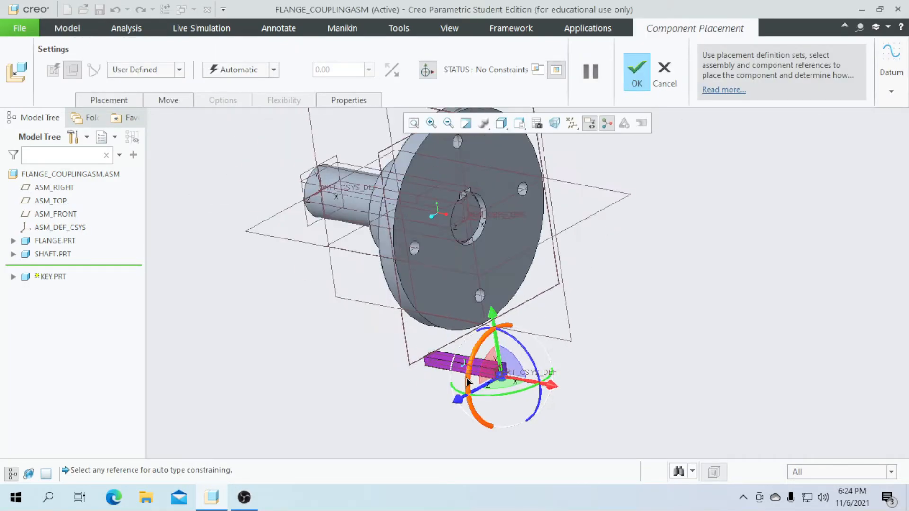
click(631, 82)
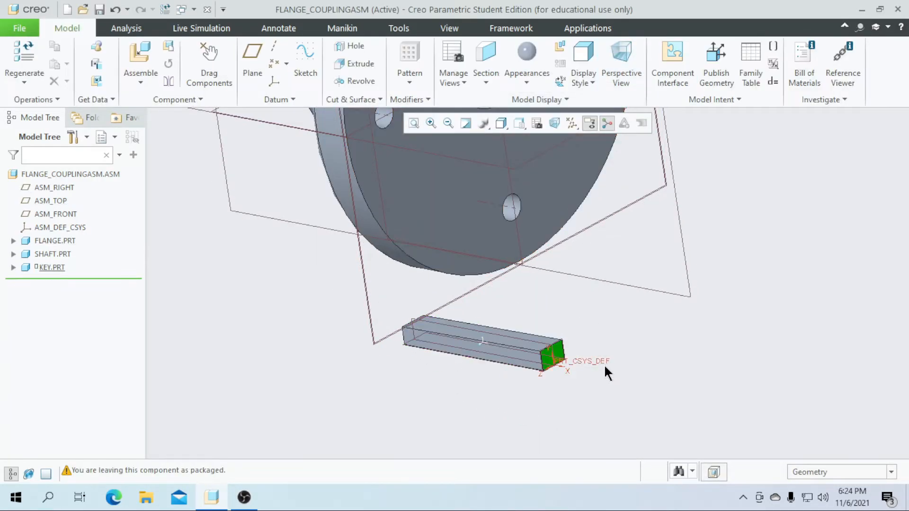
middle_drag(607, 363, 531, 379)
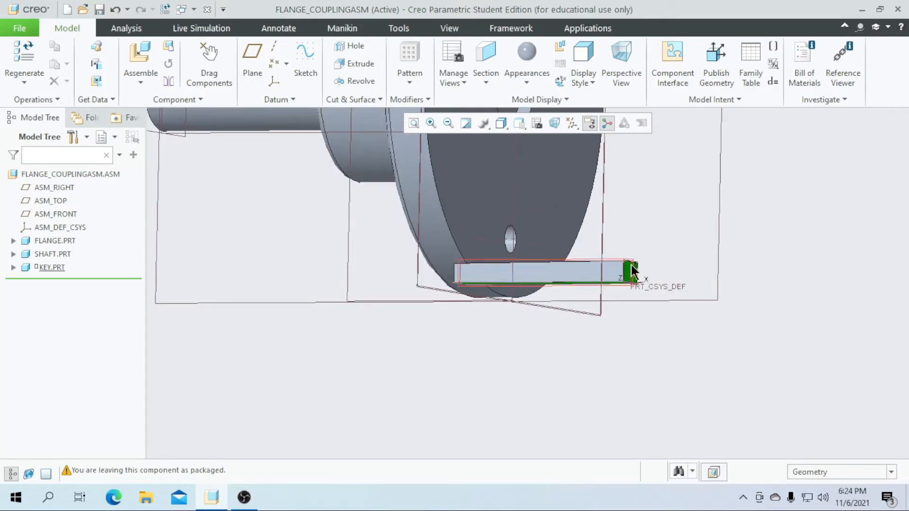
middle_drag(633, 275, 556, 399)
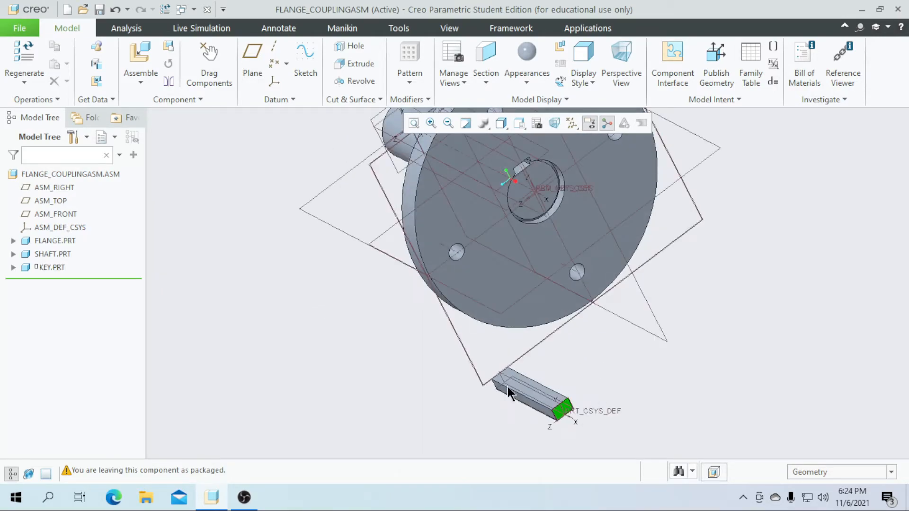
Step: Redefine the key's placement and add a coincident constraint between one long face of the key and the matching keyway face
click(55, 269)
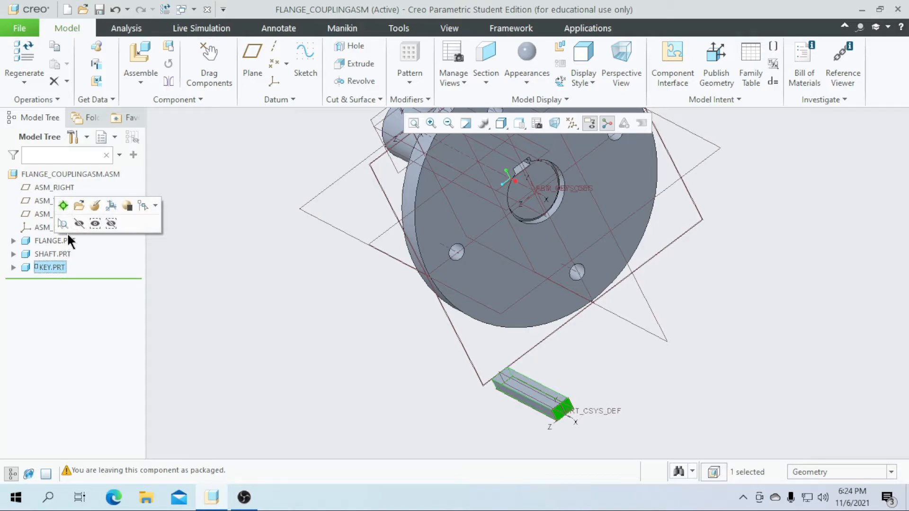
click(95, 207)
scroll(410, 320, down, 2)
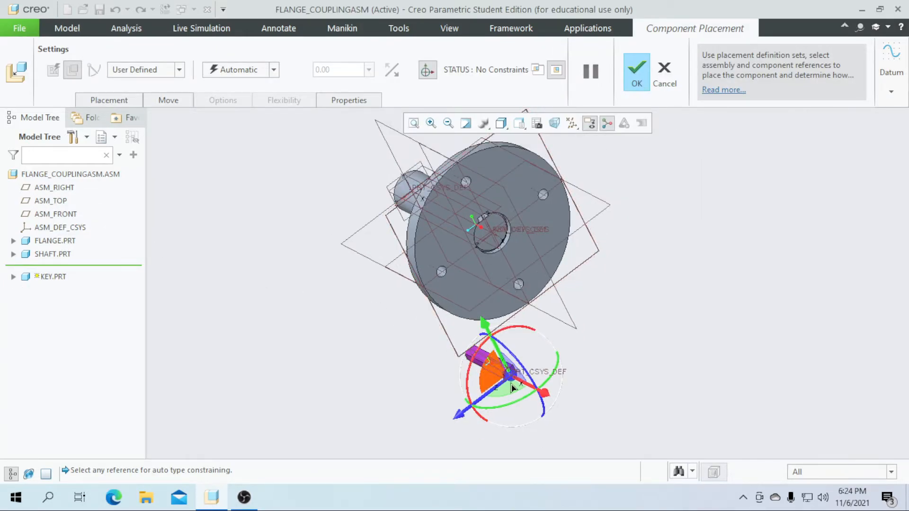
scroll(451, 366, up, 5)
scroll(437, 383, up, 3)
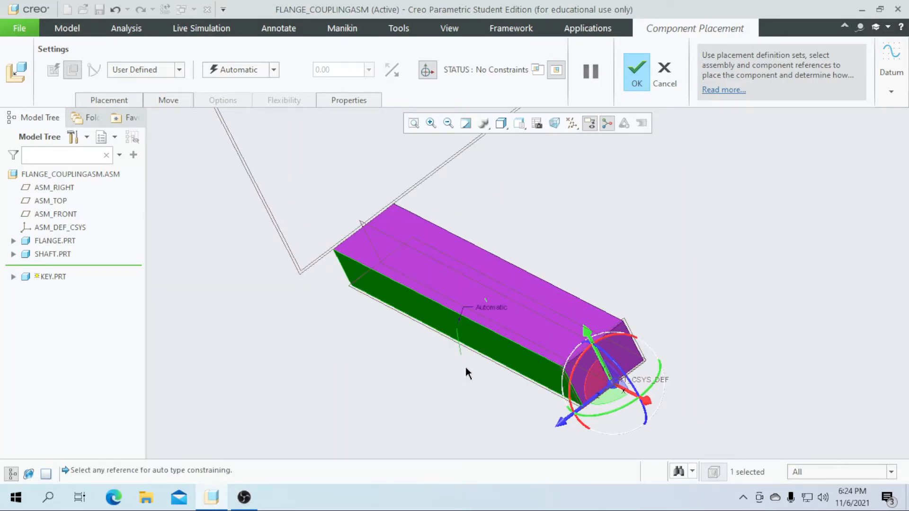
scroll(466, 373, down, 4)
middle_drag(518, 425, 573, 392)
scroll(413, 152, up, 1)
scroll(455, 218, up, 4)
click(439, 180)
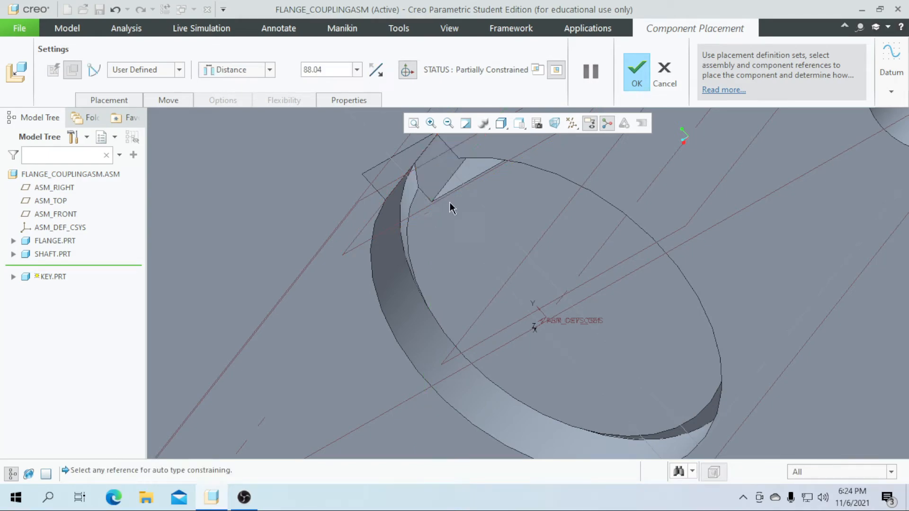
scroll(452, 201, down, 5)
click(266, 71)
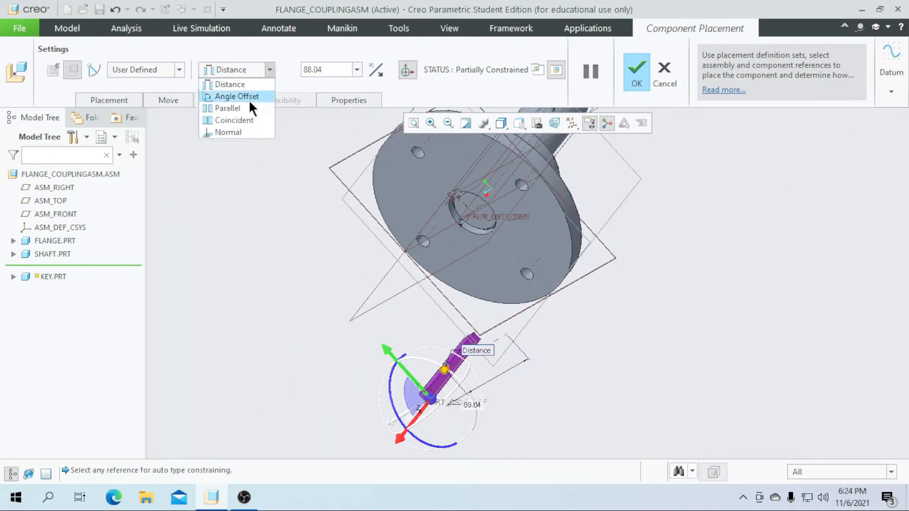
click(234, 120)
Step: Add a second coincident constraint between an adjacent long face of the key and its corresponding keyway face
middle_drag(332, 265, 336, 289)
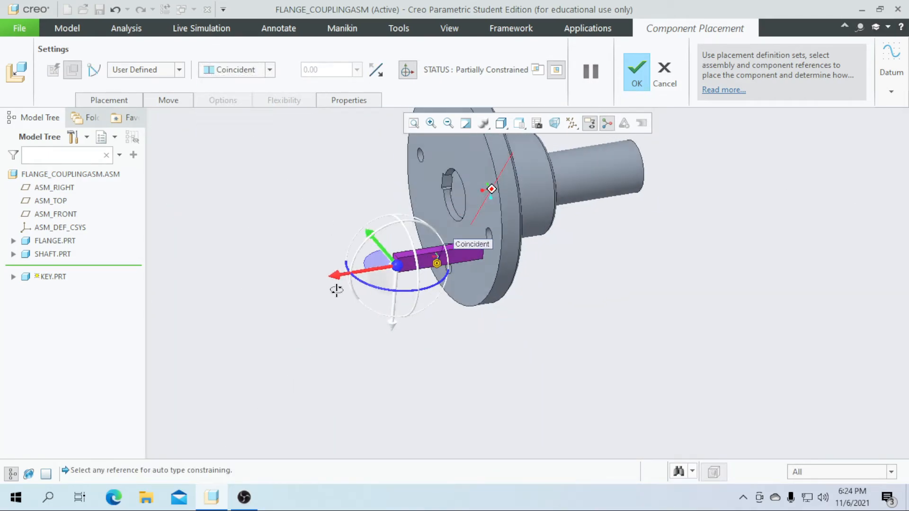
scroll(336, 290, up, 3)
click(456, 252)
middle_drag(450, 260, 436, 390)
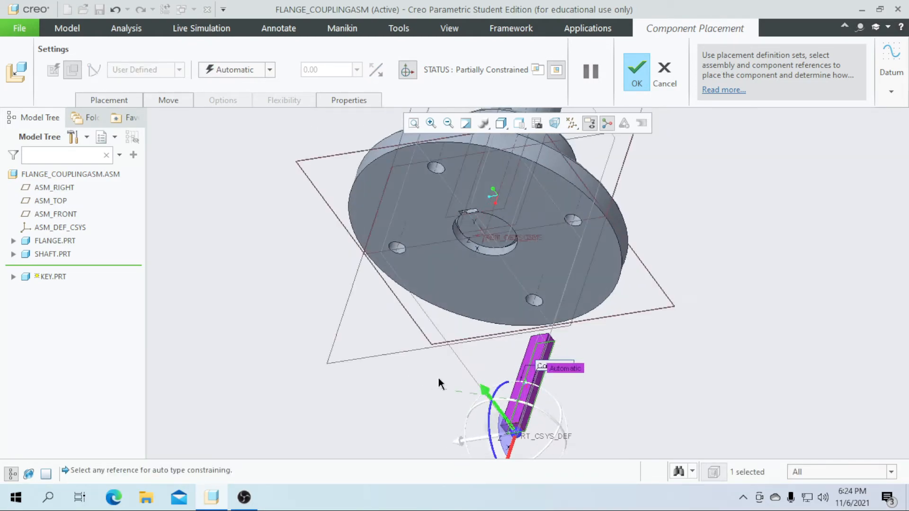
scroll(468, 217, up, 5)
click(470, 218)
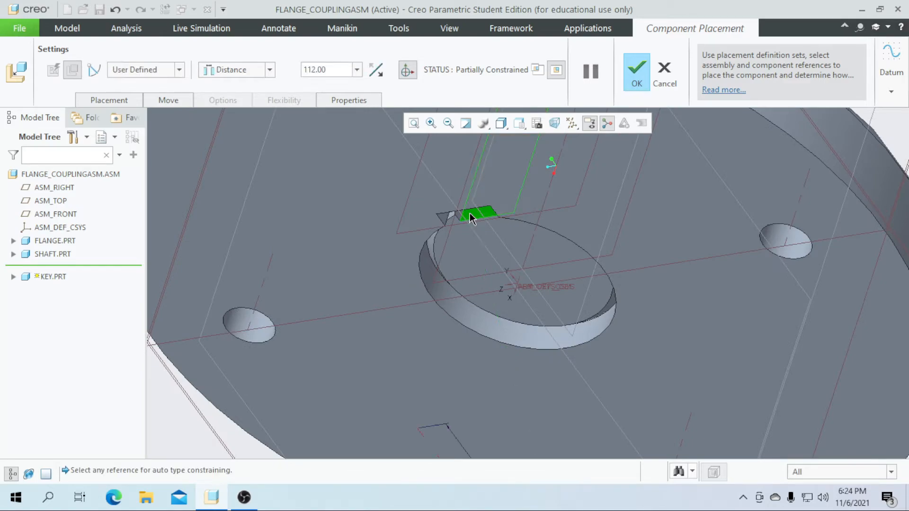
scroll(470, 218, down, 5)
click(269, 70)
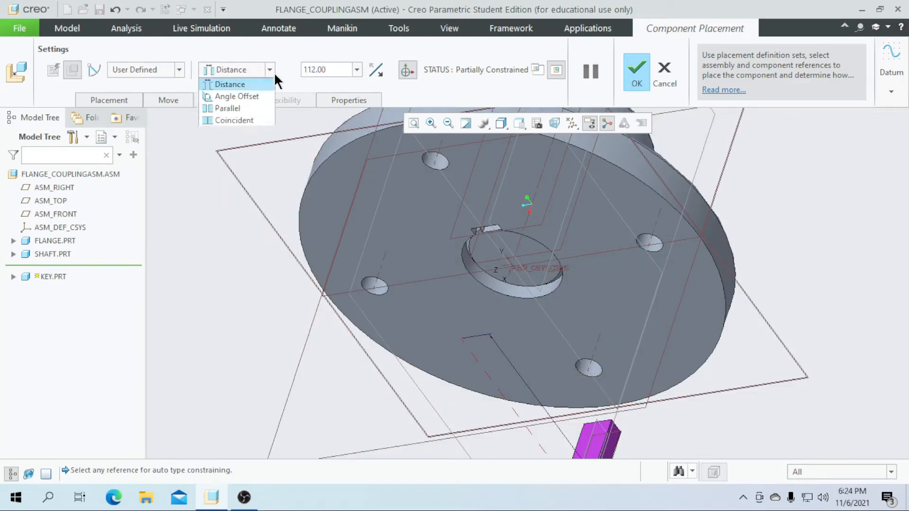
click(249, 121)
Step: Add a distance constraint between the key's end face and the shaft's end face with an offset of 2, then accept the key placement
scroll(424, 274, down, 3)
middle_drag(376, 430, 342, 421)
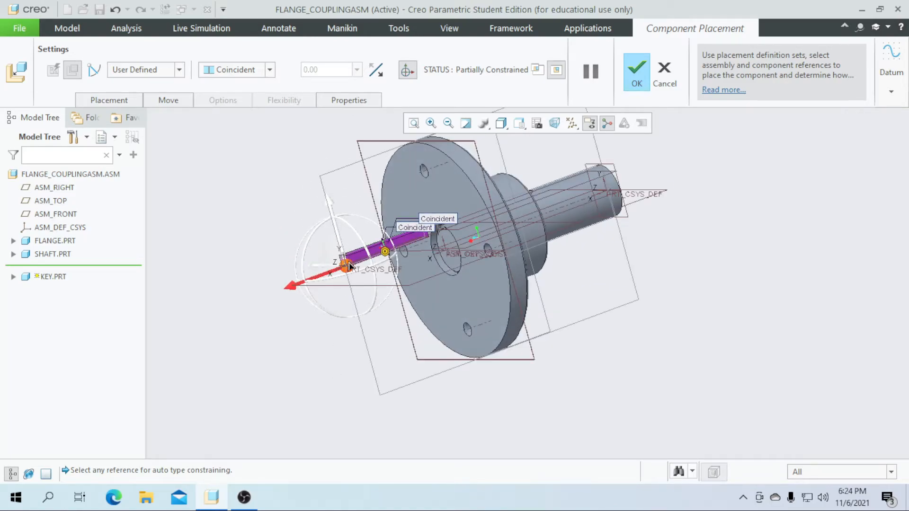
scroll(349, 266, up, 5)
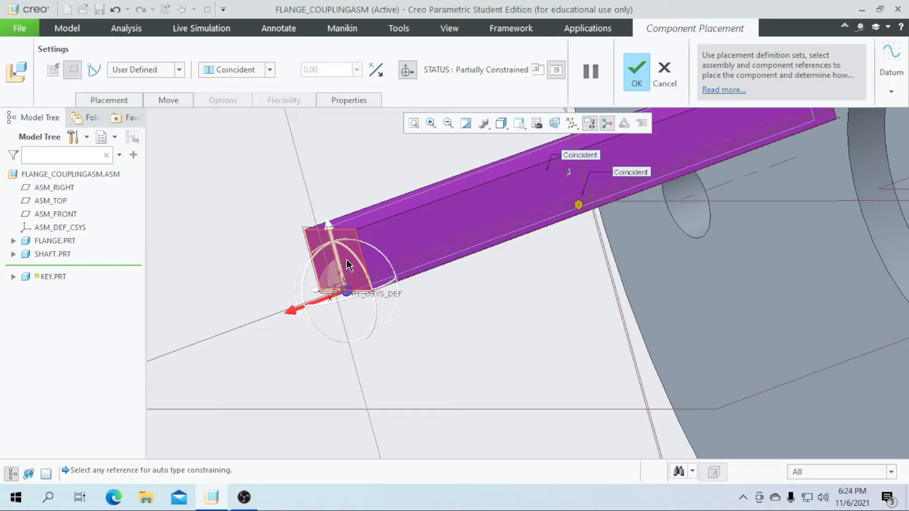
click(347, 260)
scroll(226, 295, down, 3)
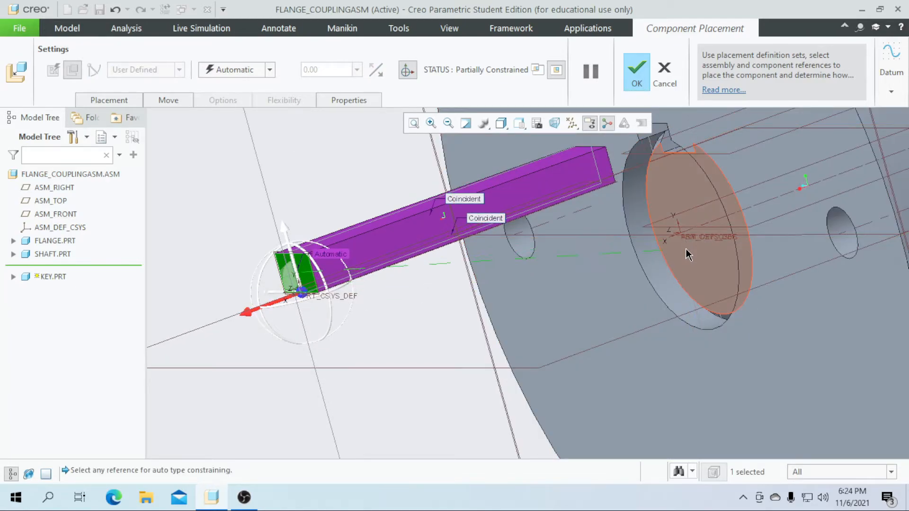
click(687, 255)
scroll(363, 294, down, 2)
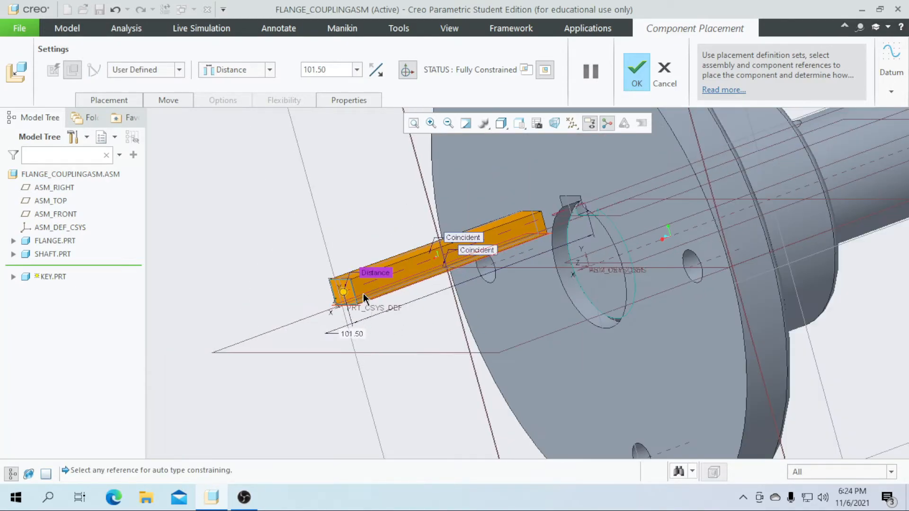
drag(338, 292, 565, 220)
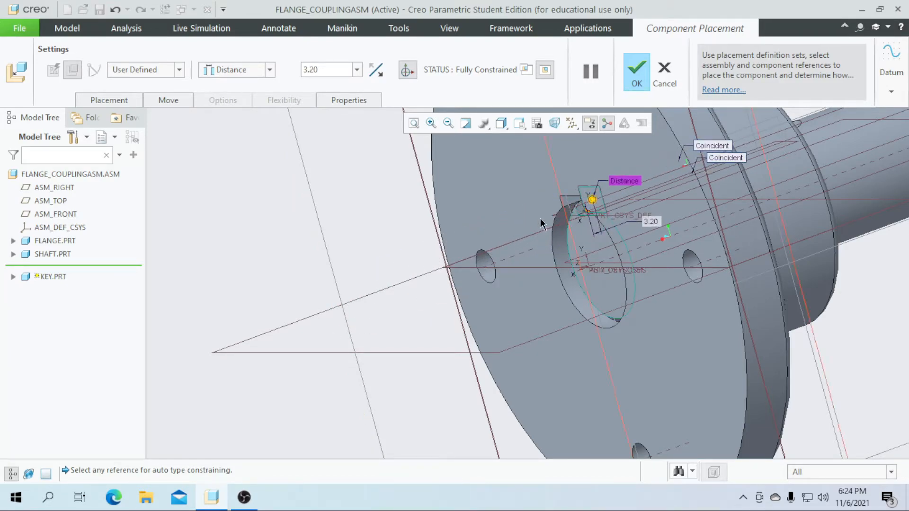
text(2)
key(Return)
key(ctrl+d)
click(637, 72)
Step: Turn off the display of all datum features, including axes, coordinate systems and planes
middle_drag(353, 317, 524, 310)
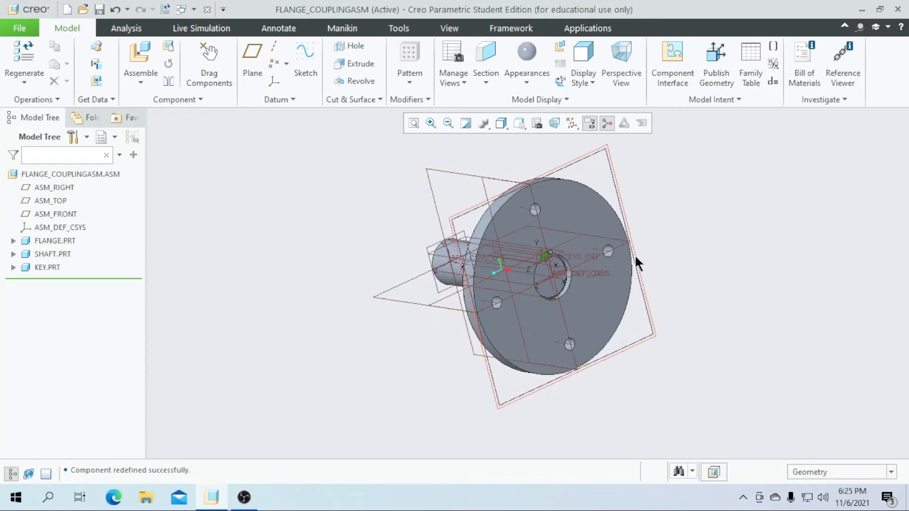
click(572, 123)
click(637, 199)
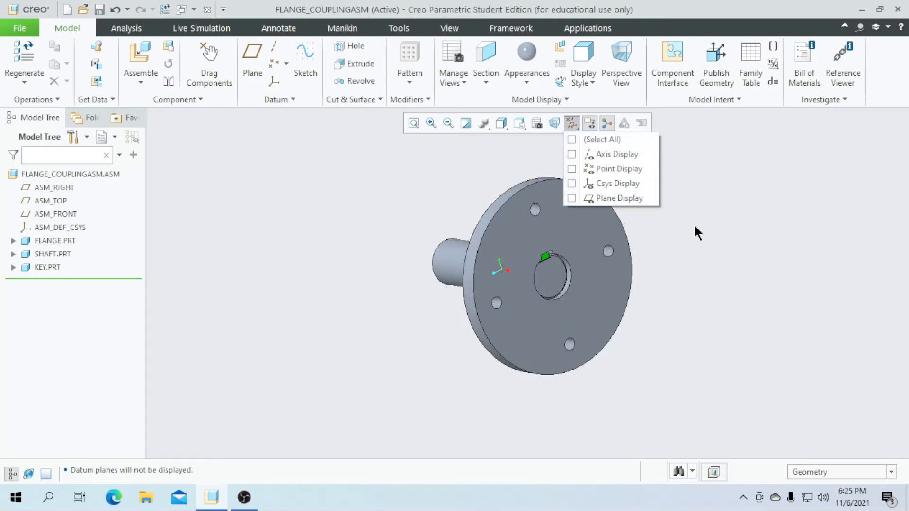
middle_drag(674, 254, 703, 268)
scroll(337, 295, up, 1)
scroll(529, 293, down, 2)
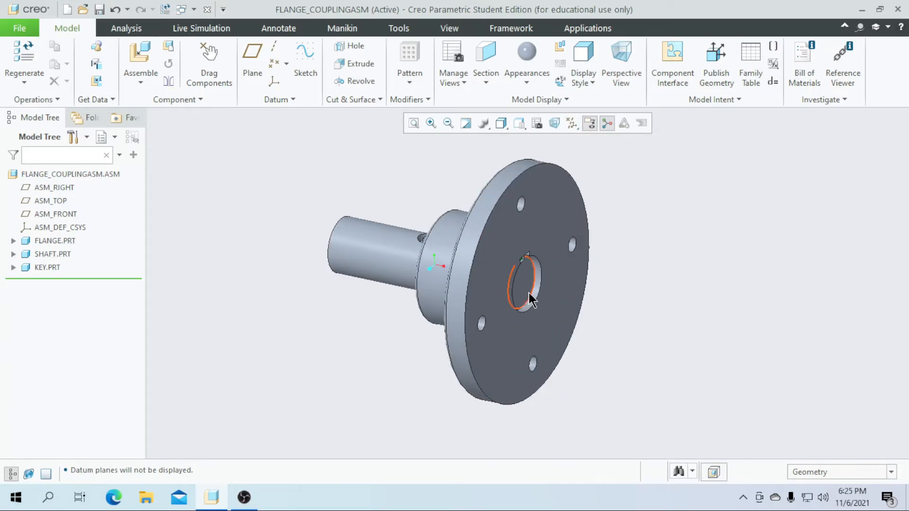
Step: Insert a second flange.prt from the FLANGE_COUPLING folder and move it away from the existing flange
click(131, 58)
click(353, 175)
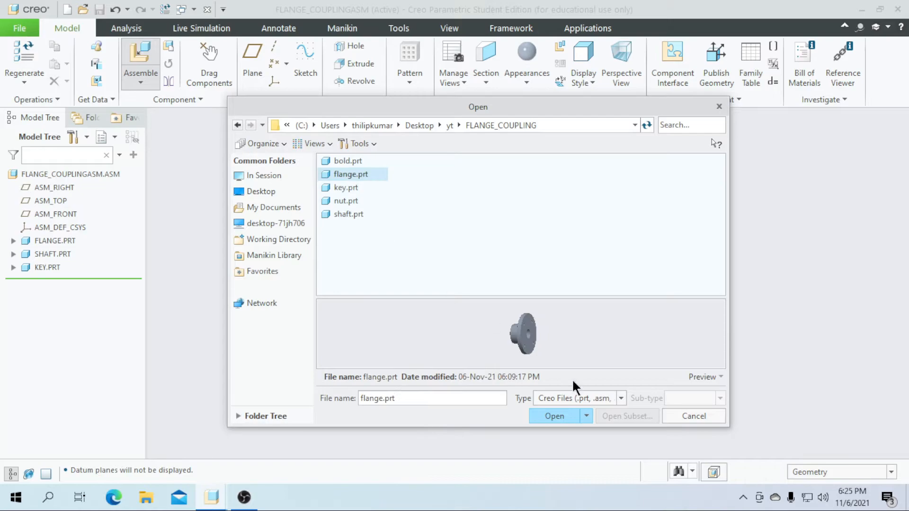
click(551, 416)
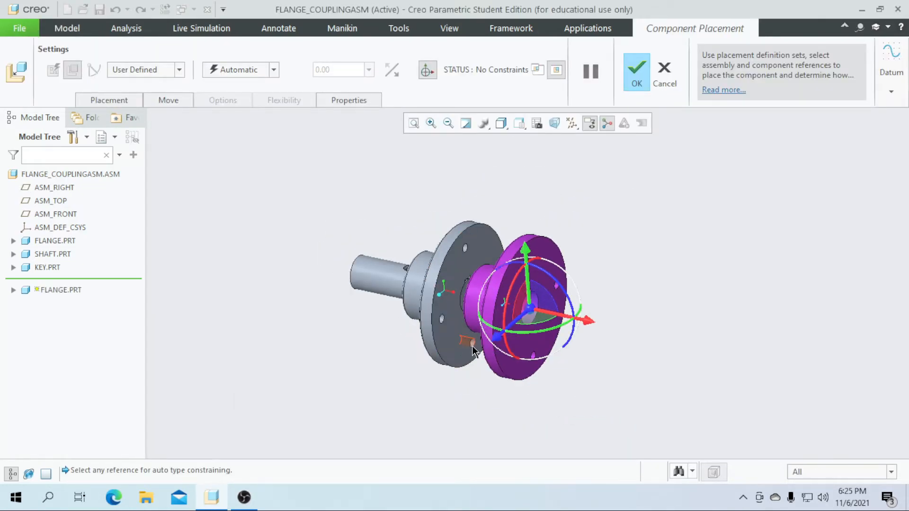
drag(594, 310, 702, 301)
drag(665, 356, 672, 349)
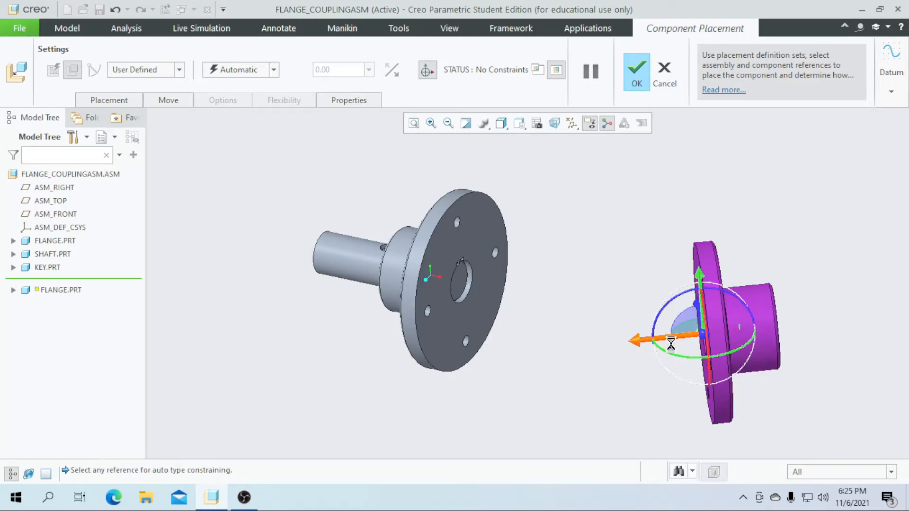
key(ctrl+z)
key(ctrl+z)
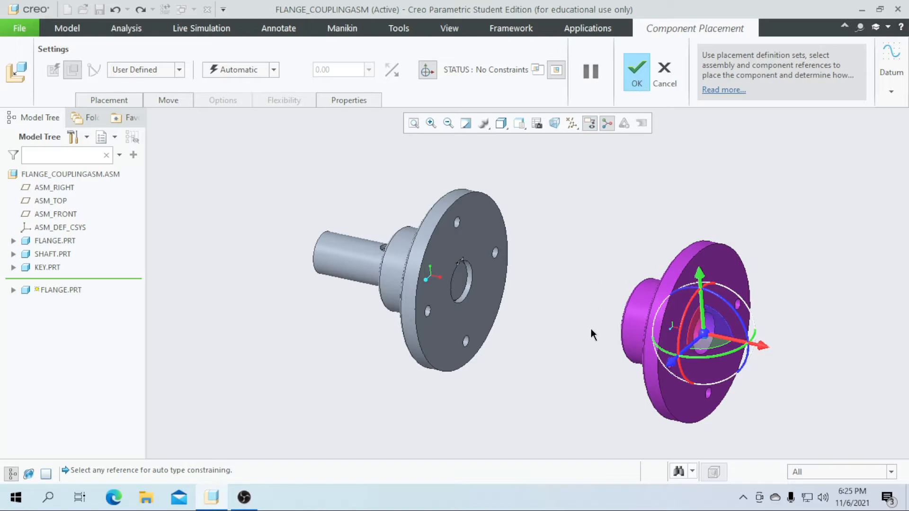
key(ctrl+z)
Step: Move the second flange clear of the first and accept it without any placement constraints
drag(591, 327, 686, 332)
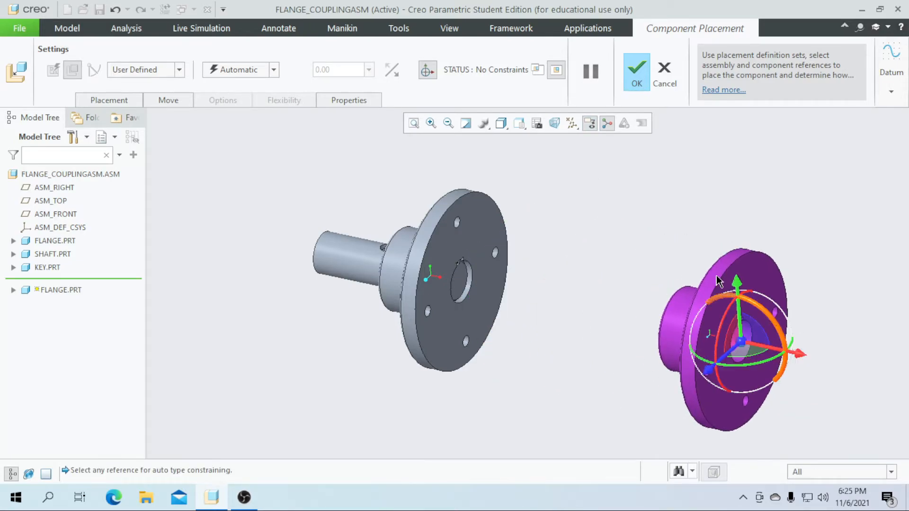
click(637, 74)
scroll(576, 262, down, 5)
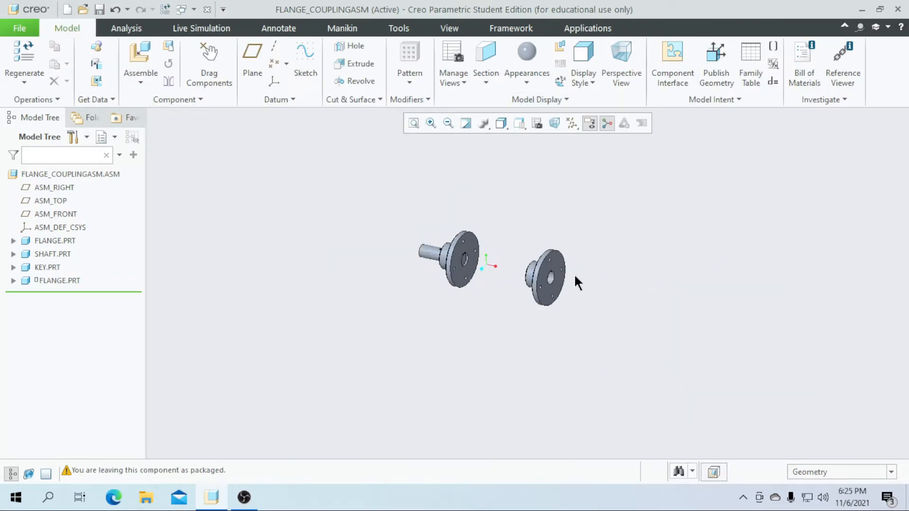
scroll(480, 285, up, 4)
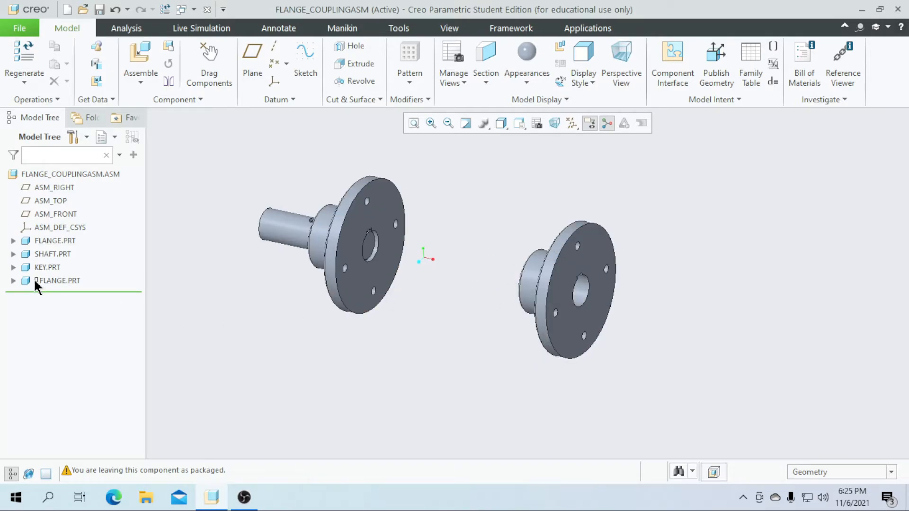
Step: Start a Repeat of the shaft and set its two coincident references and its distance reference as variable
scroll(430, 384, down, 1)
scroll(404, 306, up, 1)
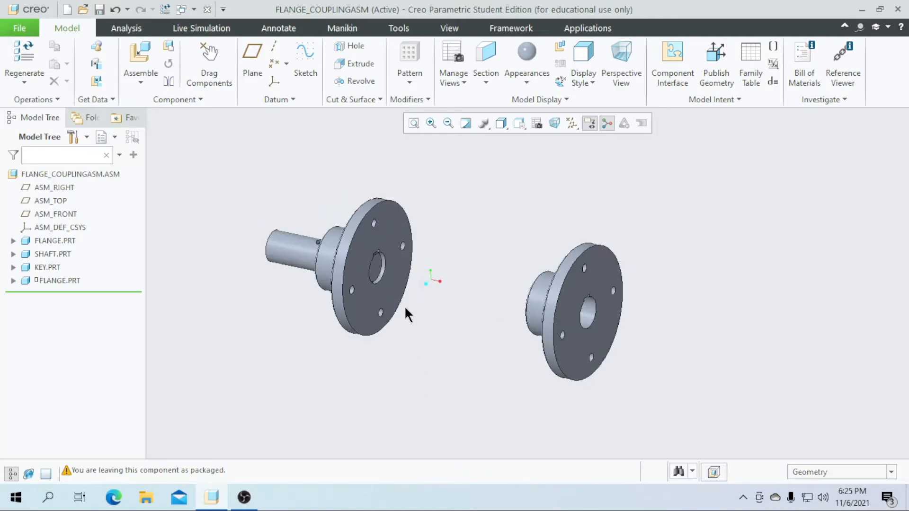
scroll(419, 263, up, 2)
scroll(421, 266, down, 1)
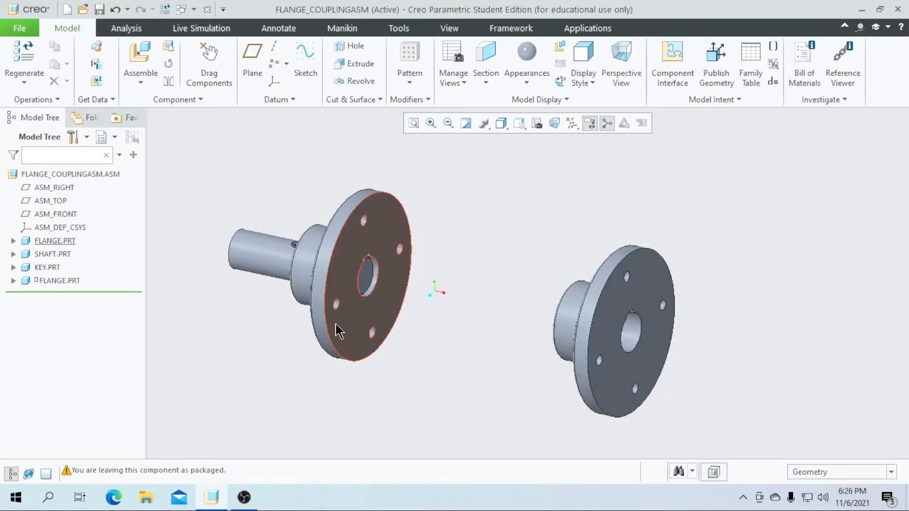
click(50, 254)
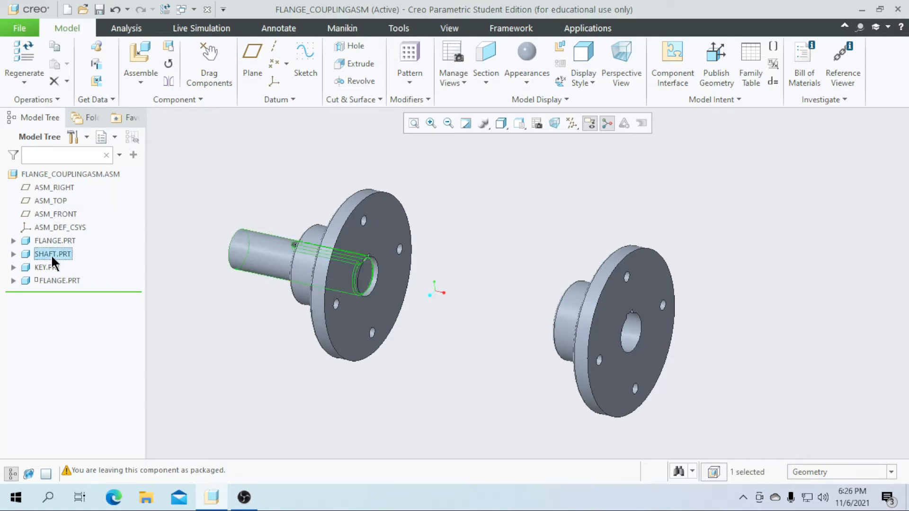
right_click(51, 254)
click(90, 99)
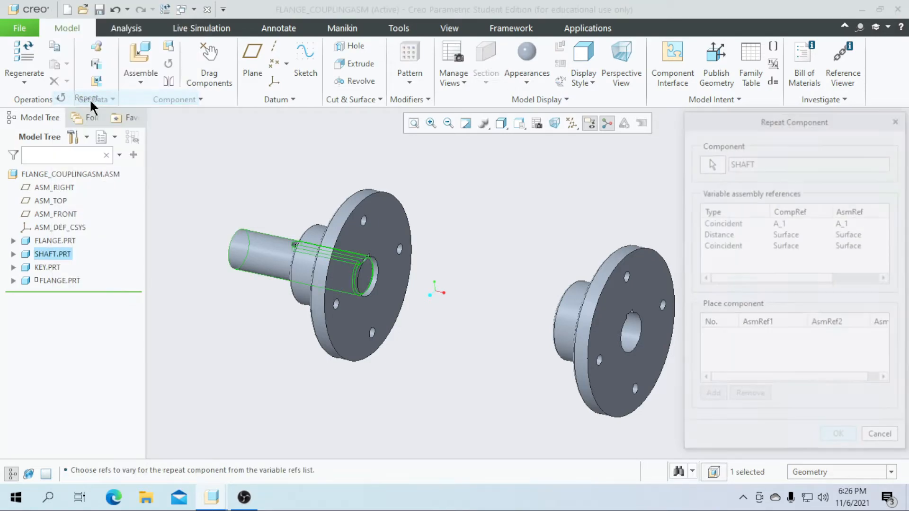
click(733, 226)
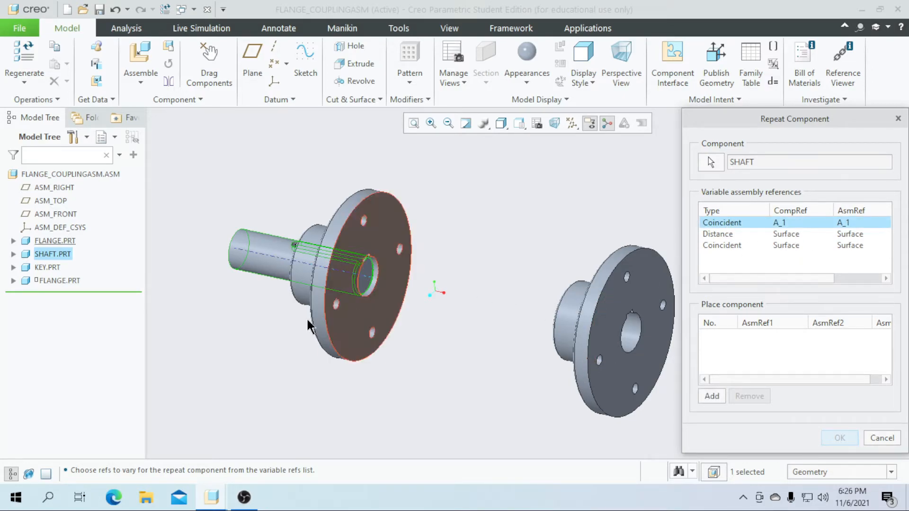
scroll(309, 290, down, 5)
scroll(348, 259, up, 5)
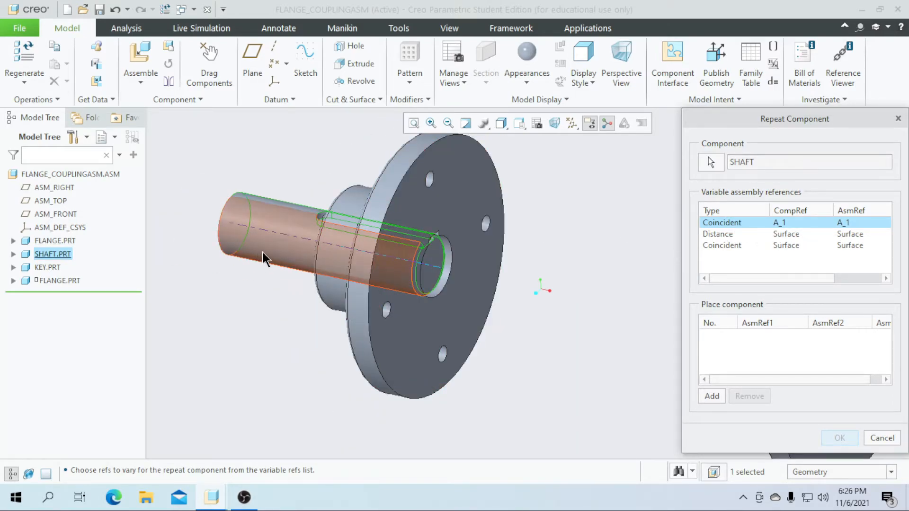
scroll(265, 260, down, 2)
ctrl+click(720, 234)
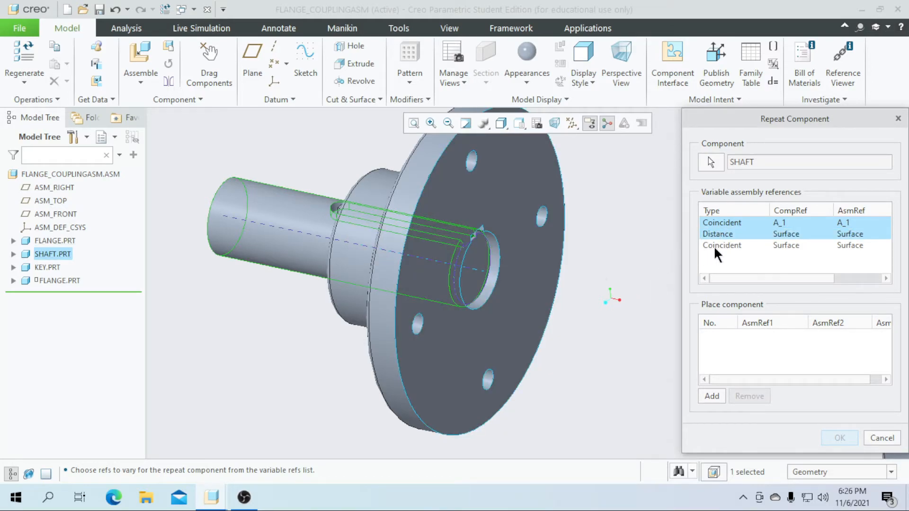
ctrl+click(714, 248)
Step: Begin adding the repeated shaft with all three references variable, turn on axis display and pick the second flange's bore axis as alignment reference
scroll(536, 309, up, 2)
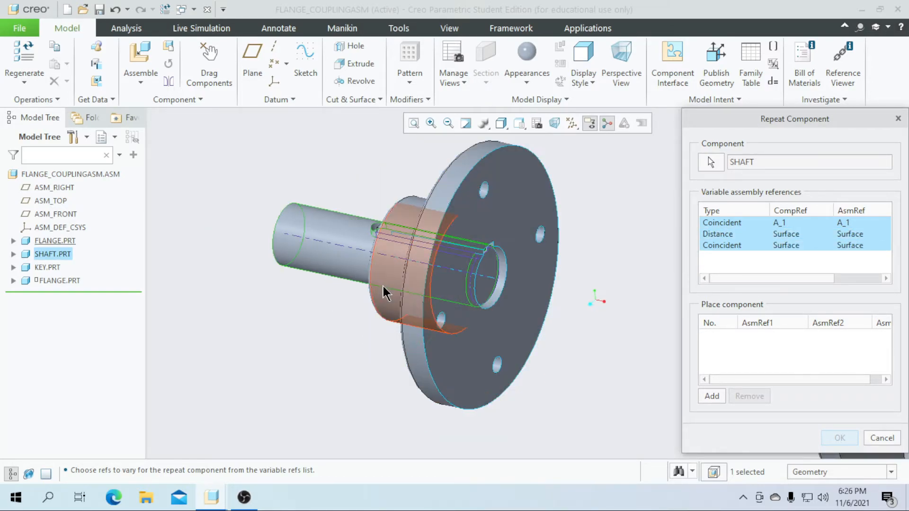
scroll(478, 277, down, 4)
scroll(481, 308, up, 4)
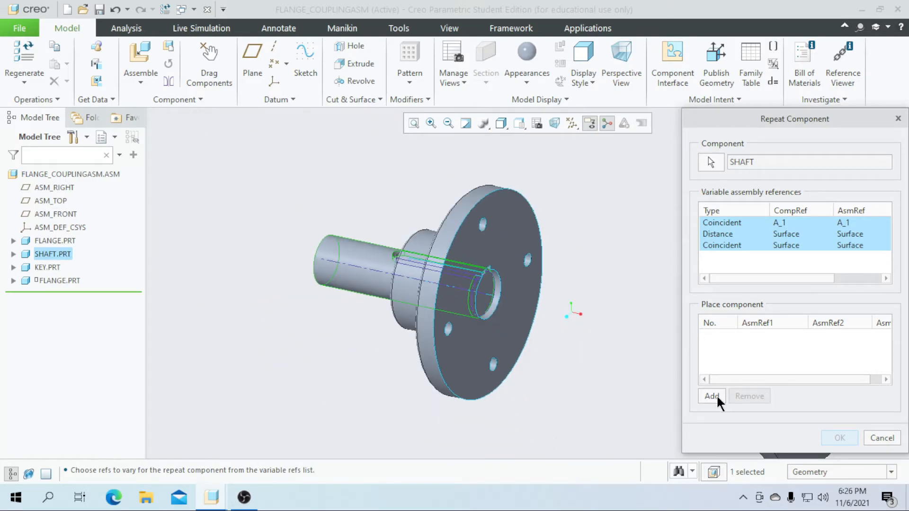
click(718, 400)
scroll(579, 392, up, 3)
middle_drag(583, 412, 560, 403)
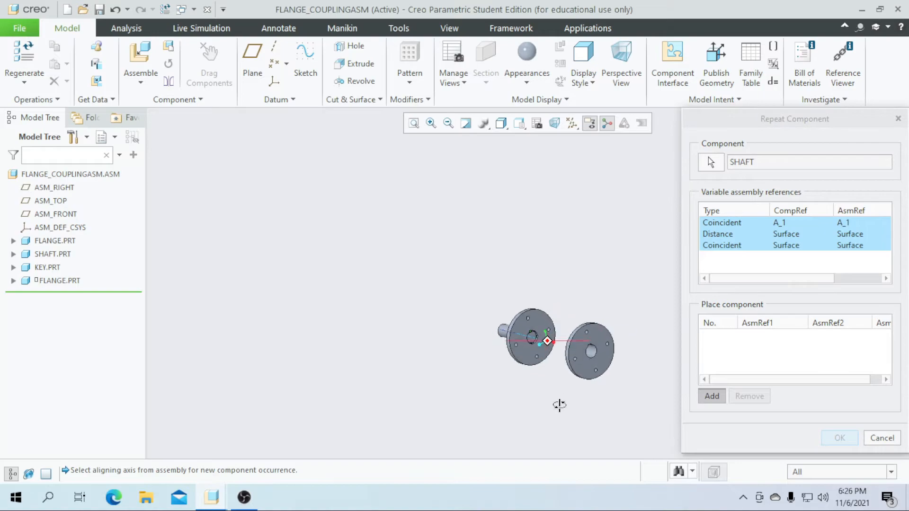
scroll(596, 365, down, 5)
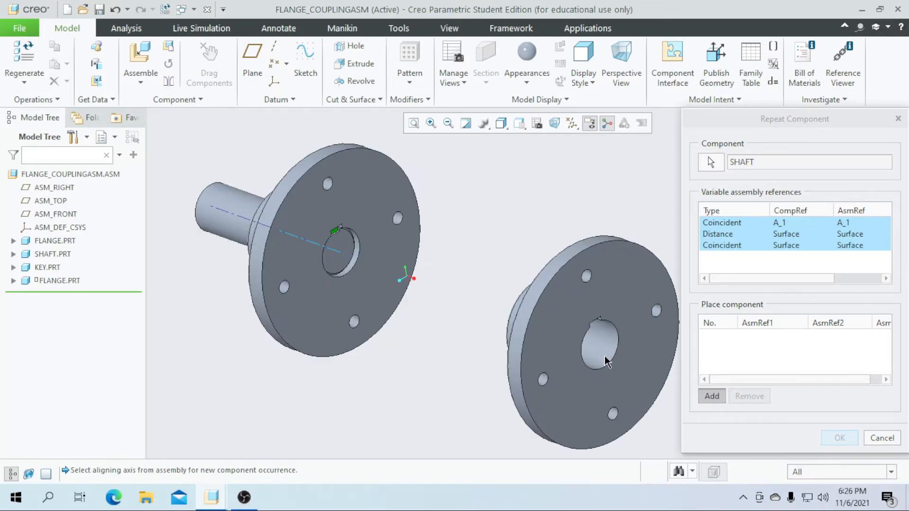
click(571, 123)
click(580, 157)
scroll(617, 364, down, 5)
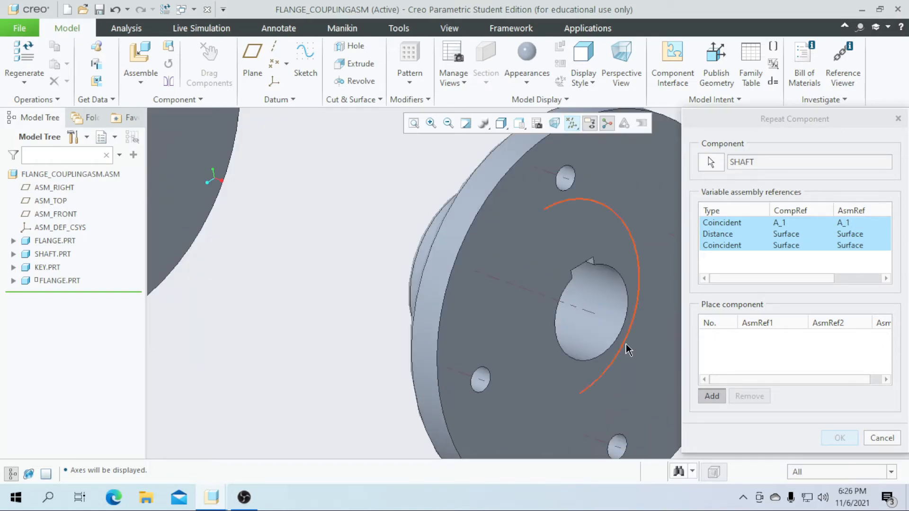
click(591, 317)
Step: Pick the second flange's flat face and keyway side wall as the remaining references and accept the repeated shaft
scroll(589, 314, up, 3)
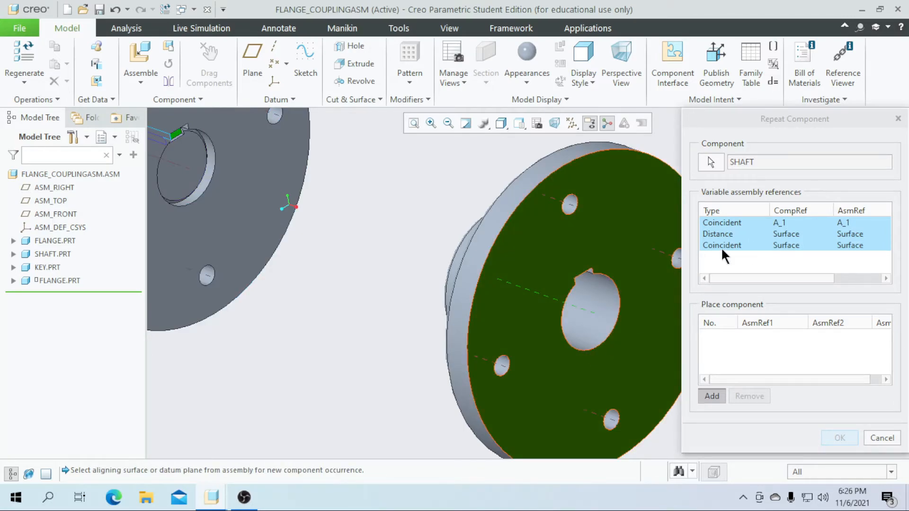
middle_drag(618, 385, 447, 396)
scroll(336, 349, up, 3)
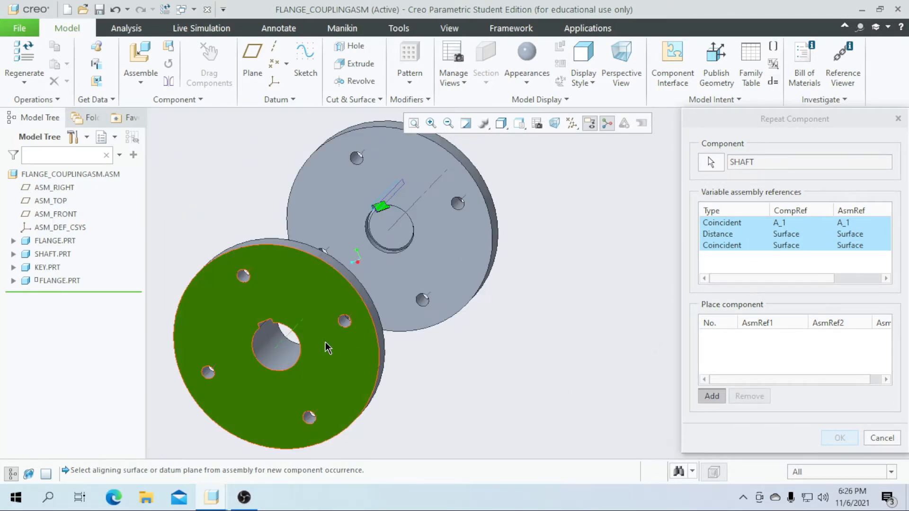
scroll(231, 320, down, 10)
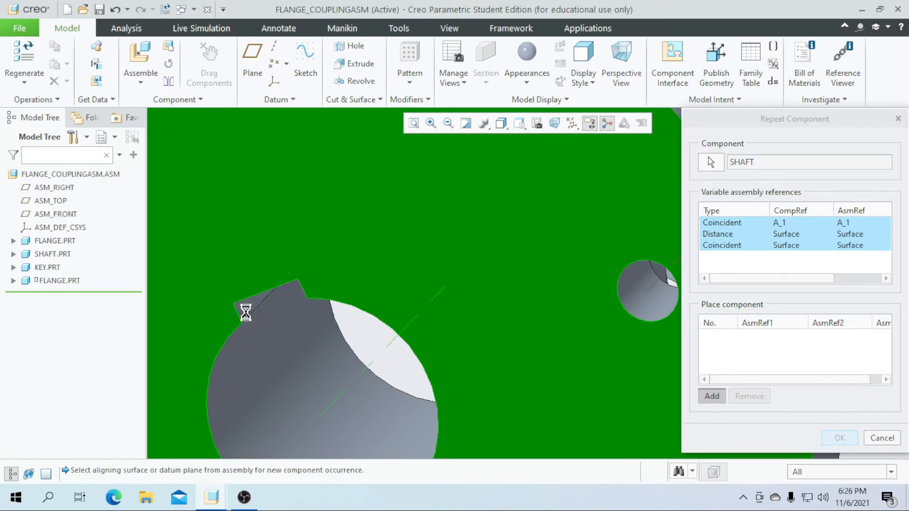
click(246, 316)
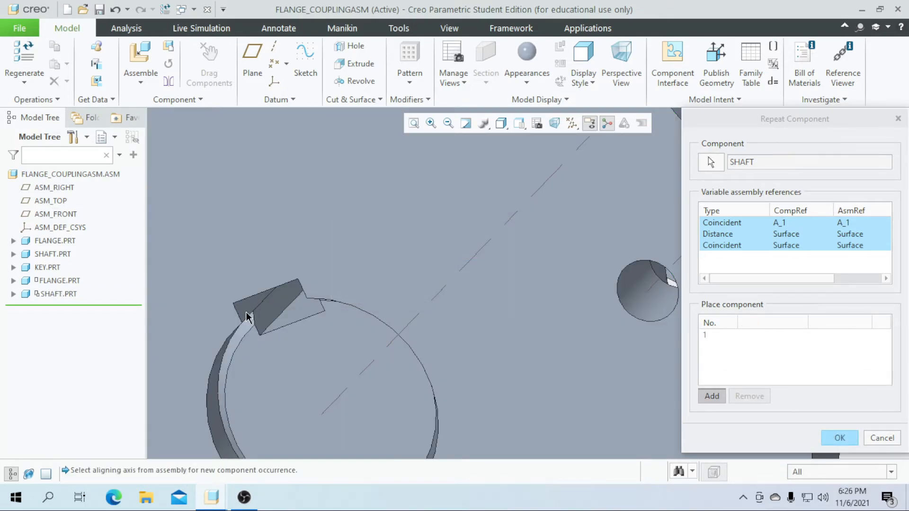
scroll(246, 317, up, 5)
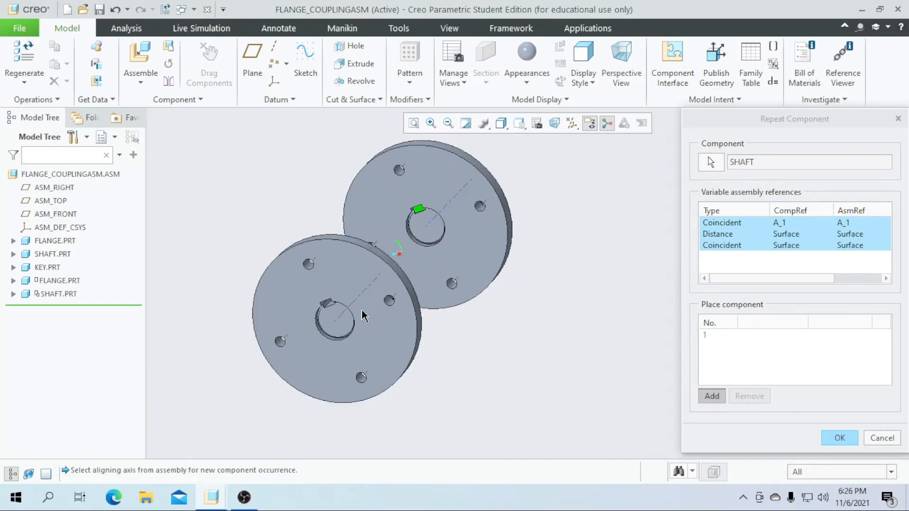
middle_drag(235, 402, 290, 395)
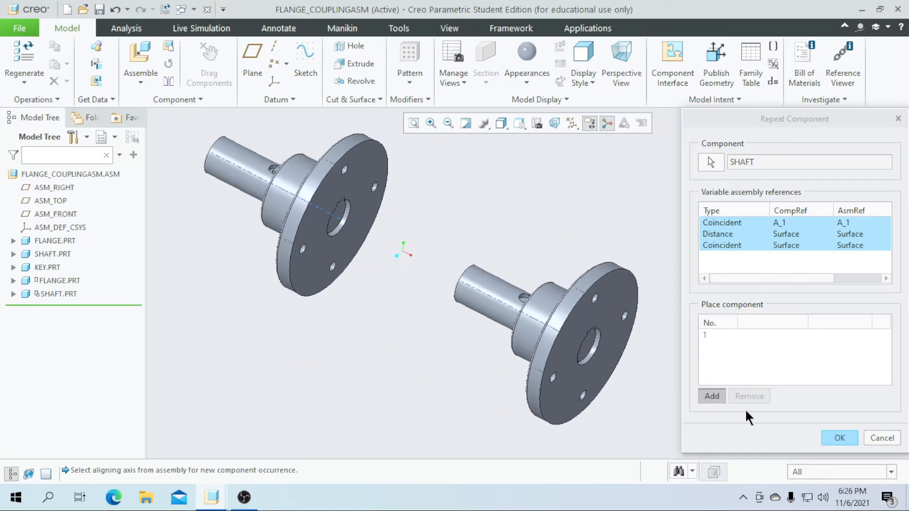
click(838, 439)
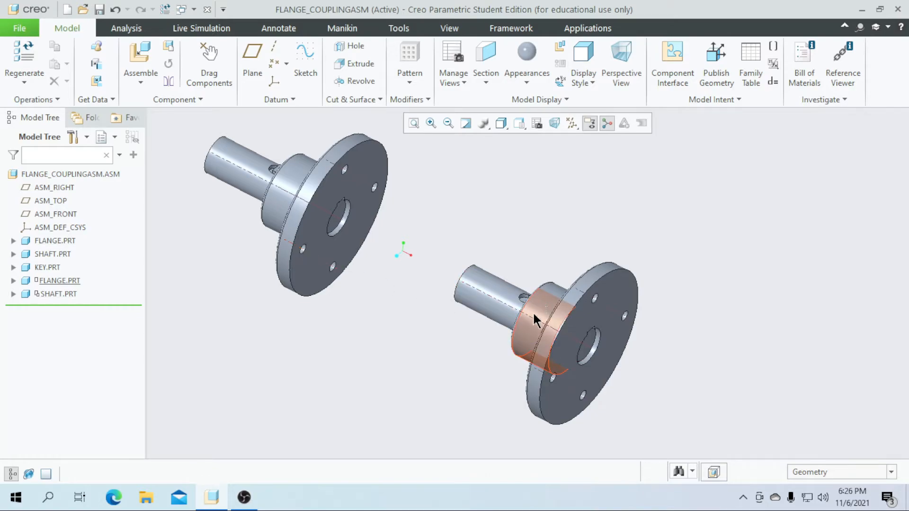
Step: Start a Repeat of the key and set its two coincident references and its distance reference as variable
right_click(45, 268)
click(77, 97)
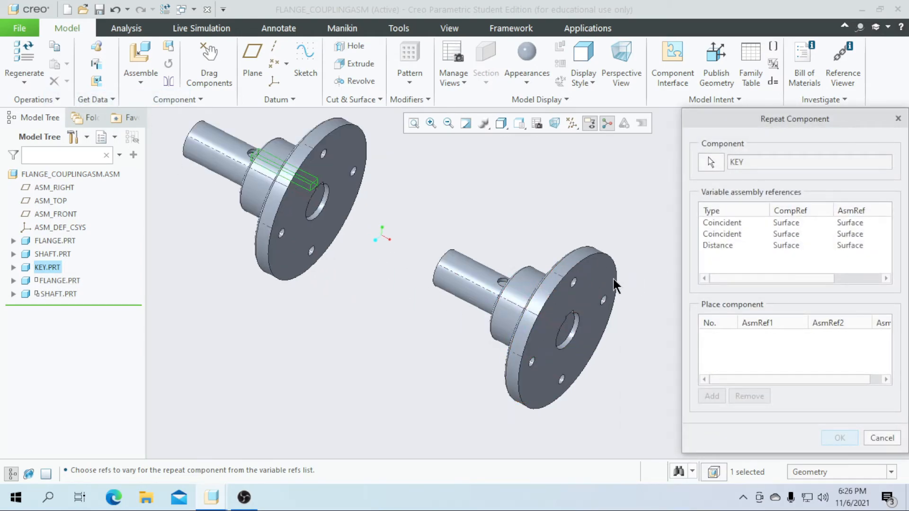
scroll(373, 298, down, 2)
scroll(385, 256, up, 5)
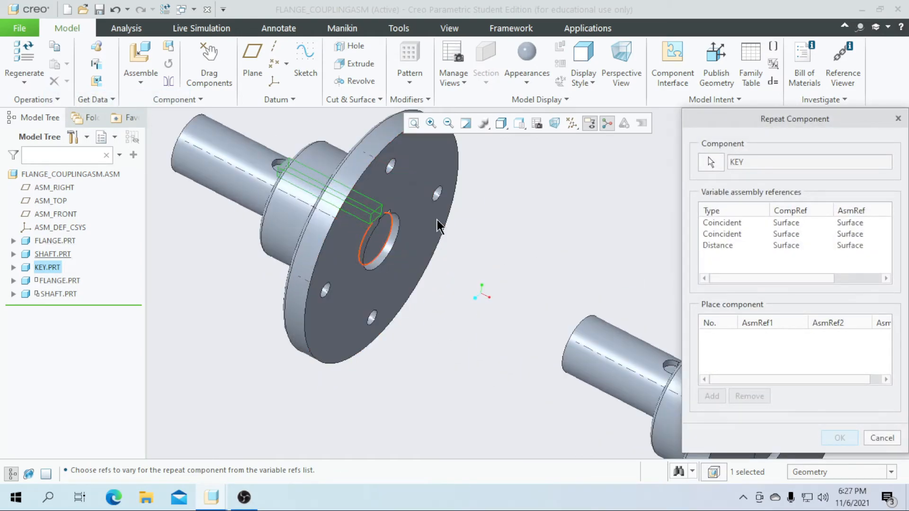
click(724, 222)
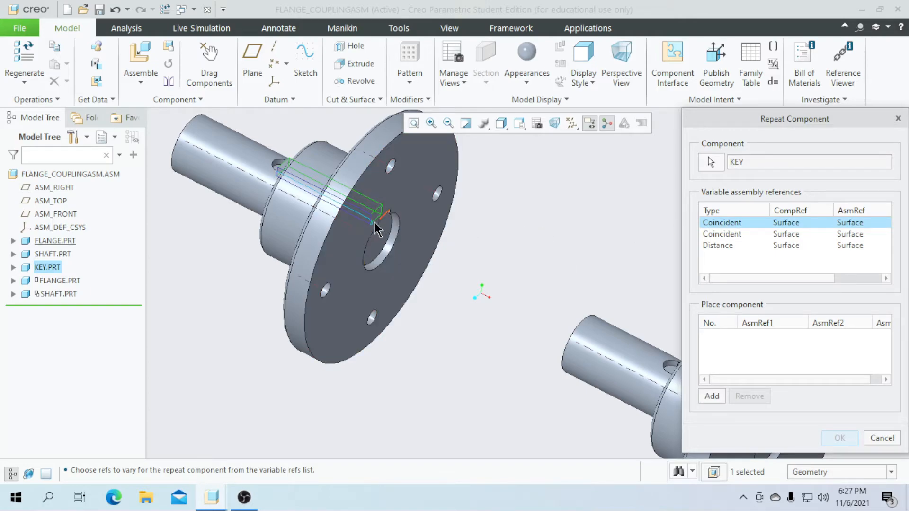
ctrl+click(744, 235)
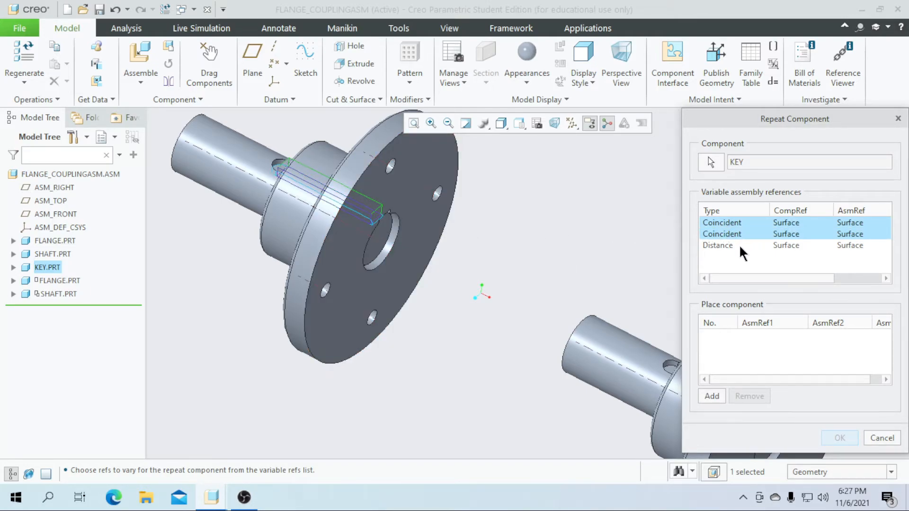
ctrl+click(741, 246)
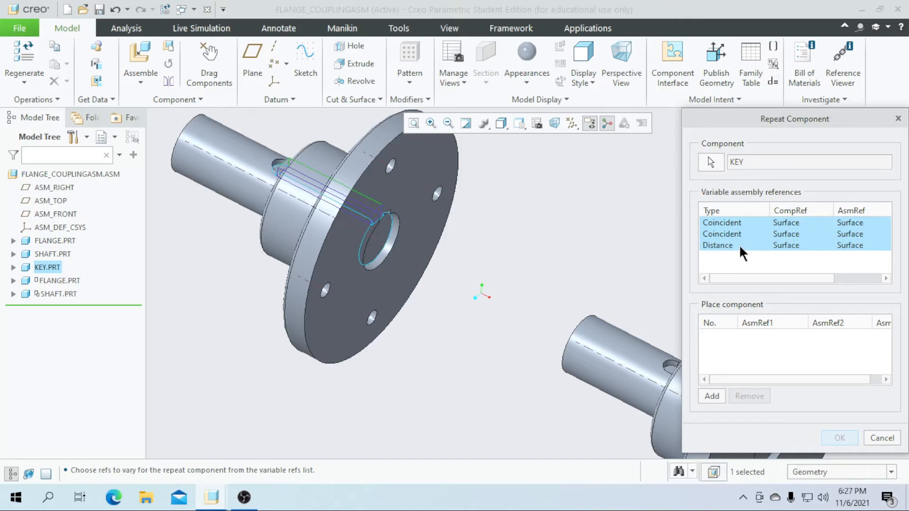
Step: Add the repeated key using the second shaft's keyway side wall, keyway floor and end face as references, and accept it
click(711, 397)
scroll(422, 334, down, 5)
scroll(524, 382, up, 6)
scroll(464, 370, down, 4)
scroll(278, 365, up, 8)
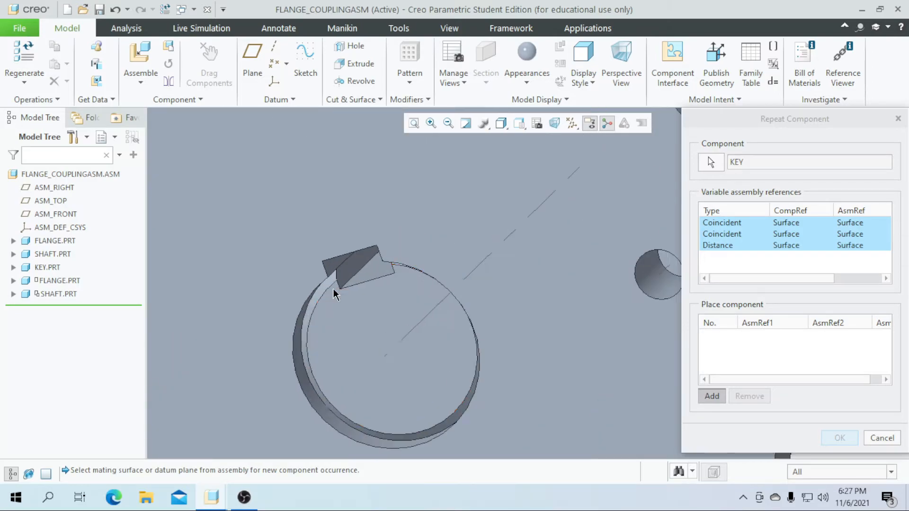
click(349, 281)
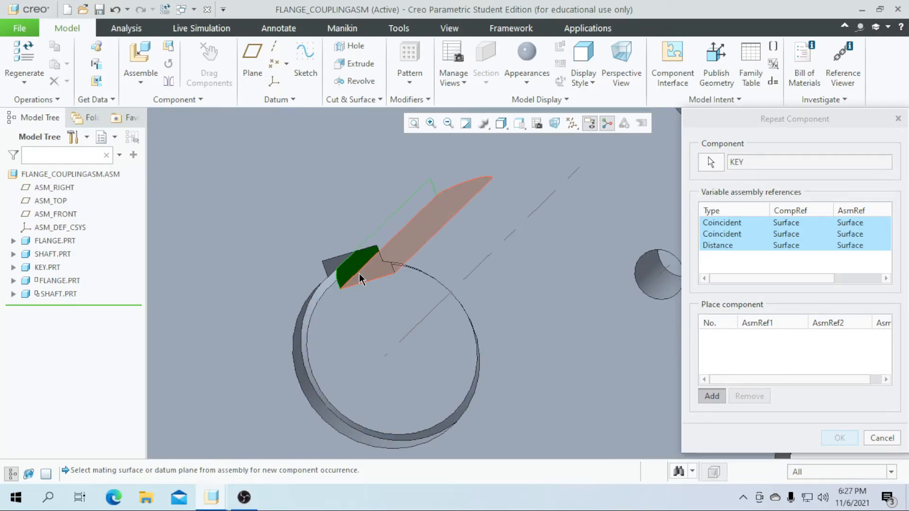
click(367, 280)
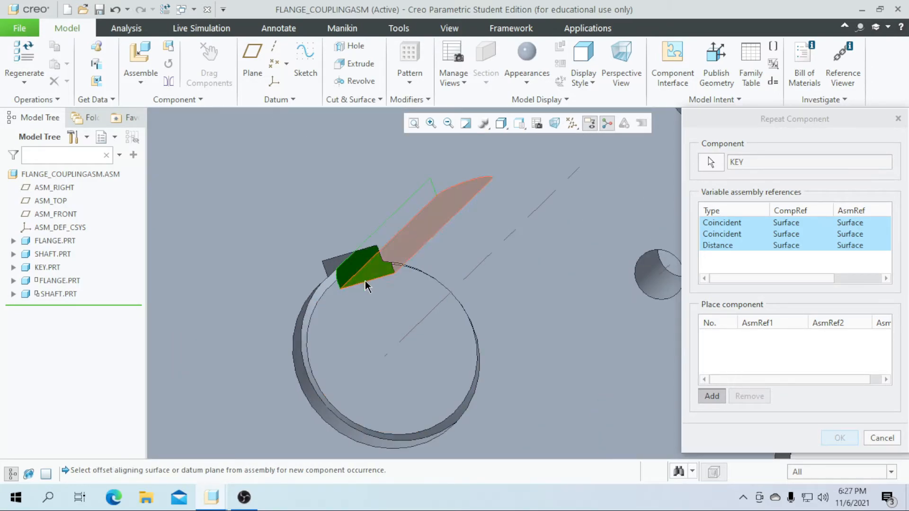
click(370, 312)
scroll(371, 310, down, 5)
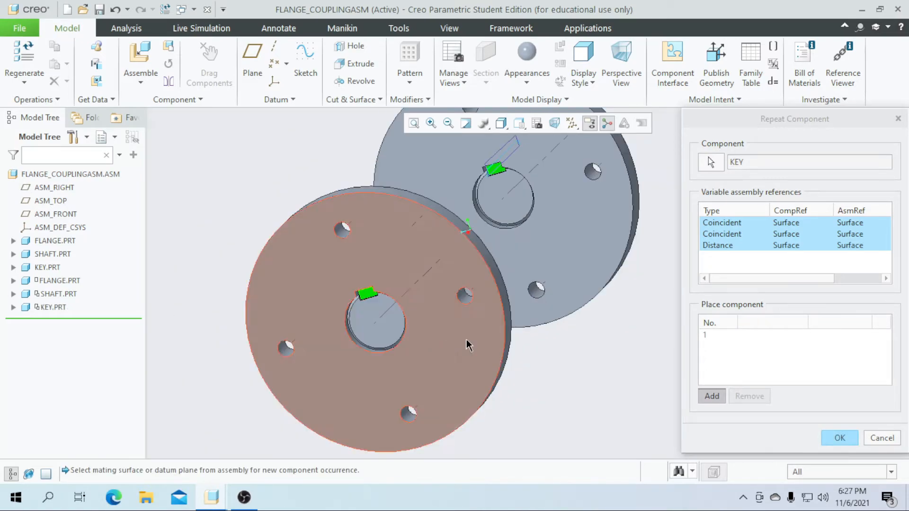
click(839, 438)
scroll(586, 371, down, 3)
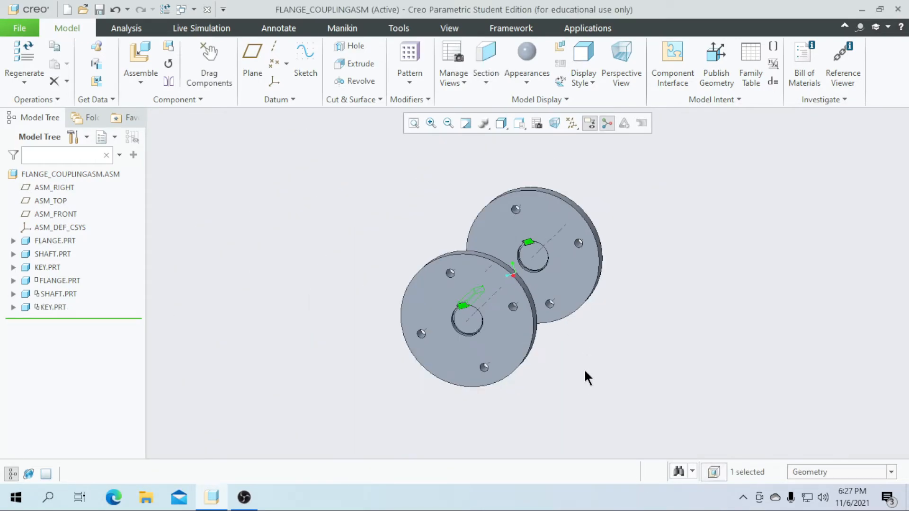
Step: Edit the second flange's placement, rotating it so its flat face points towards the first flange, and accept it
middle_drag(580, 379, 639, 392)
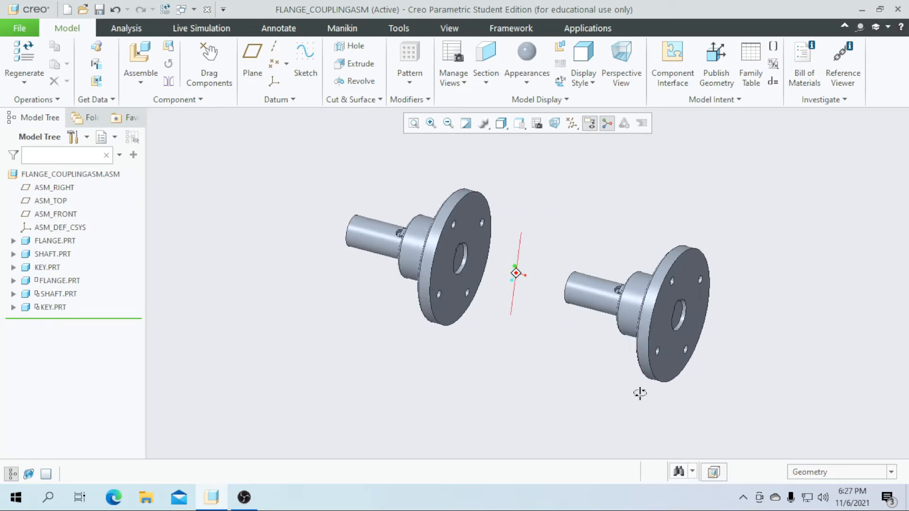
scroll(483, 281, up, 1)
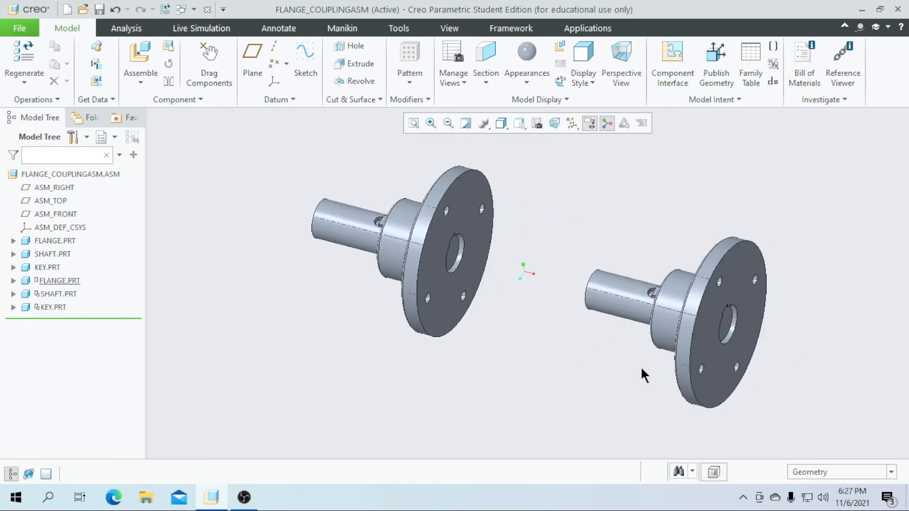
click(55, 282)
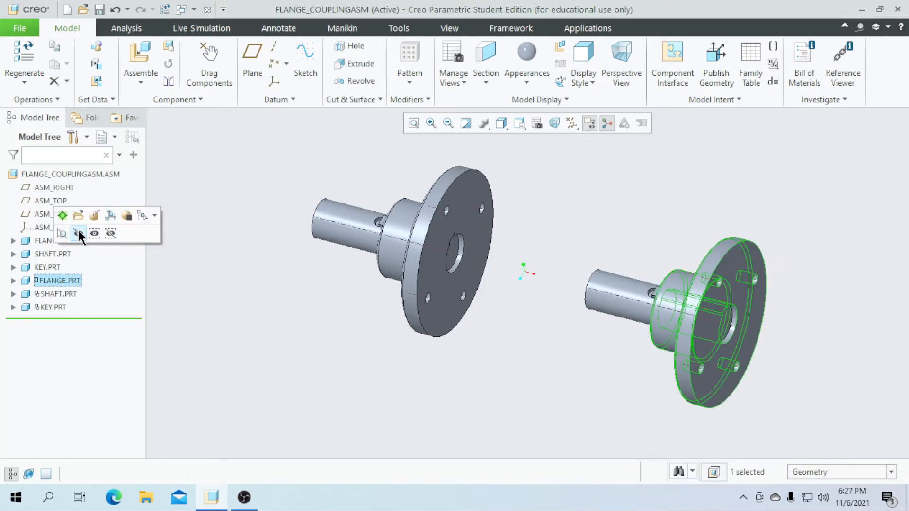
click(95, 215)
scroll(153, 263, up, 2)
scroll(322, 318, down, 1)
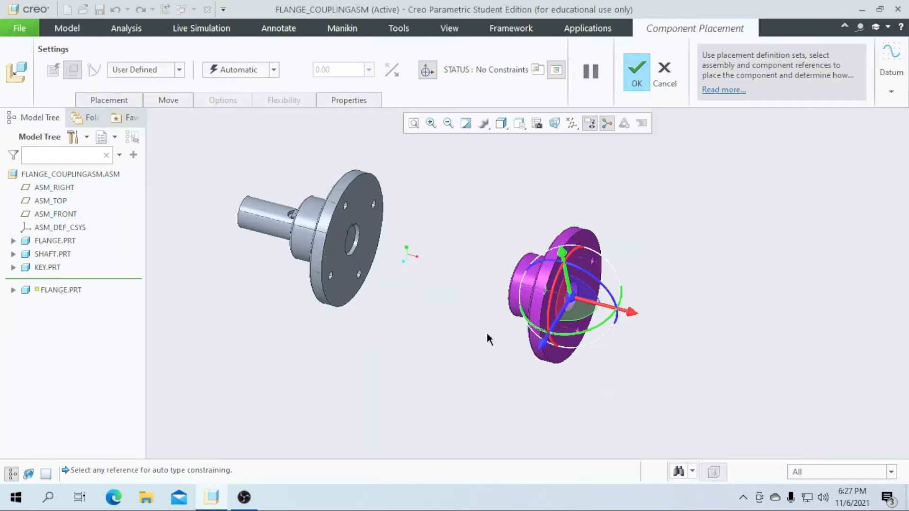
drag(580, 331, 550, 256)
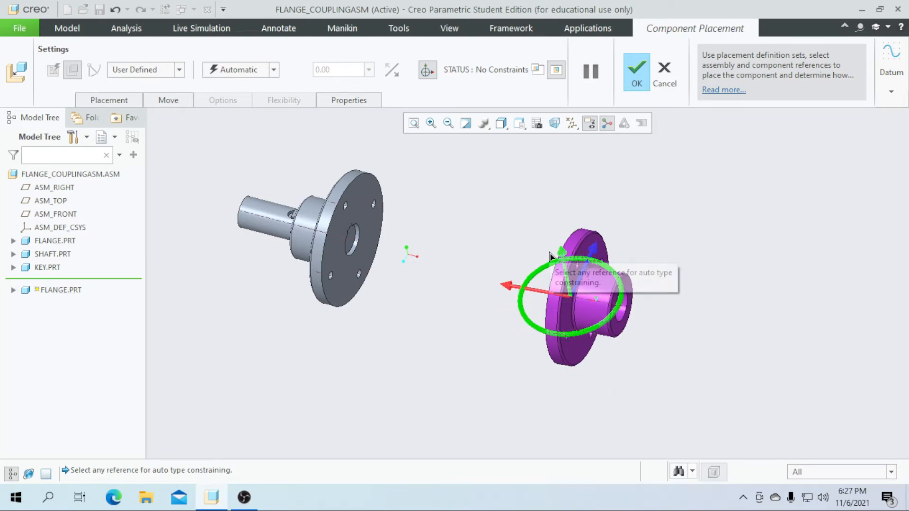
click(636, 73)
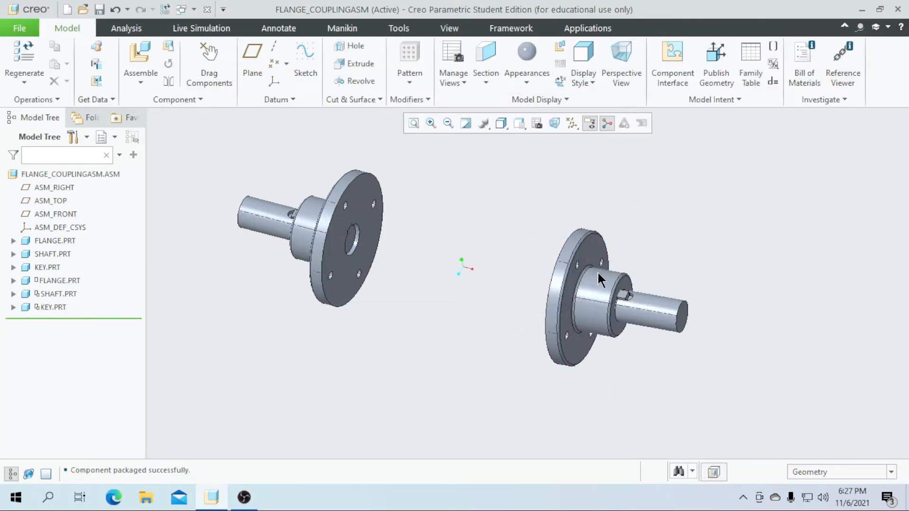
Step: Redefine the second flange's placement, constraining its flat face to the first flange's flat face as Coincident
scroll(605, 332, up, 2)
scroll(380, 285, down, 2)
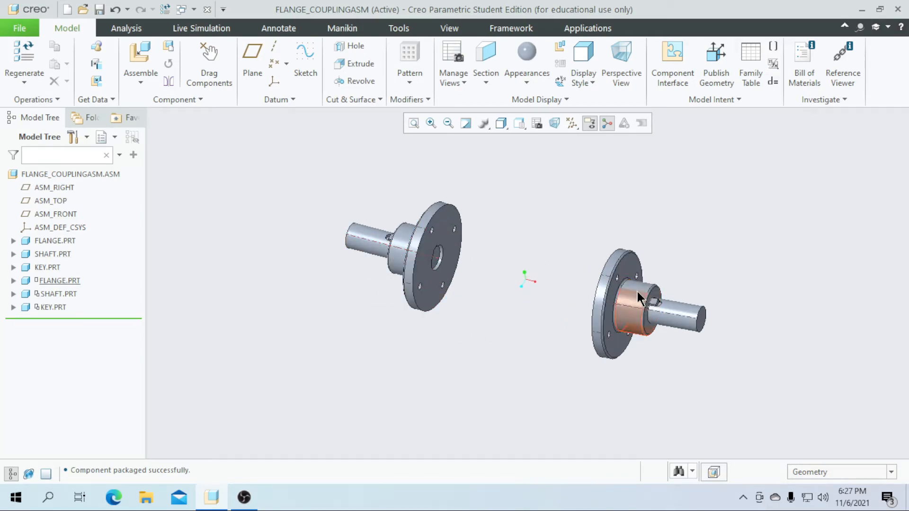
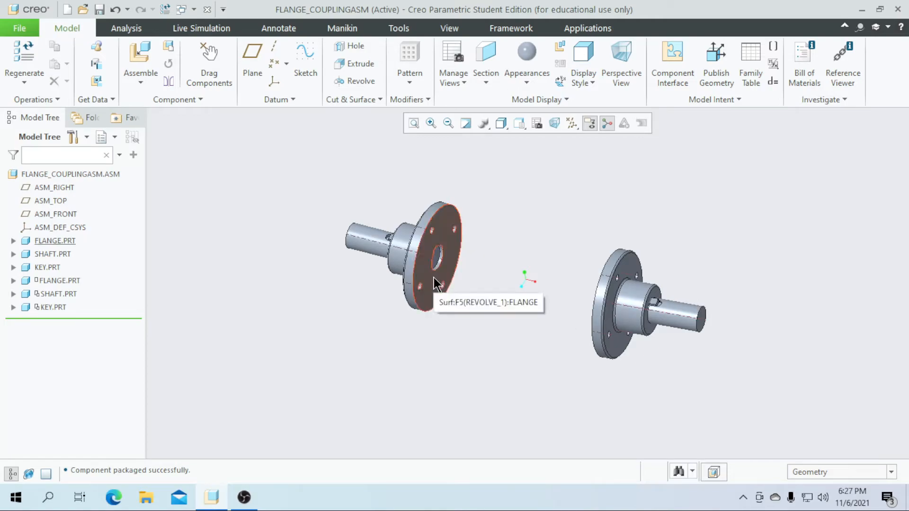
click(64, 281)
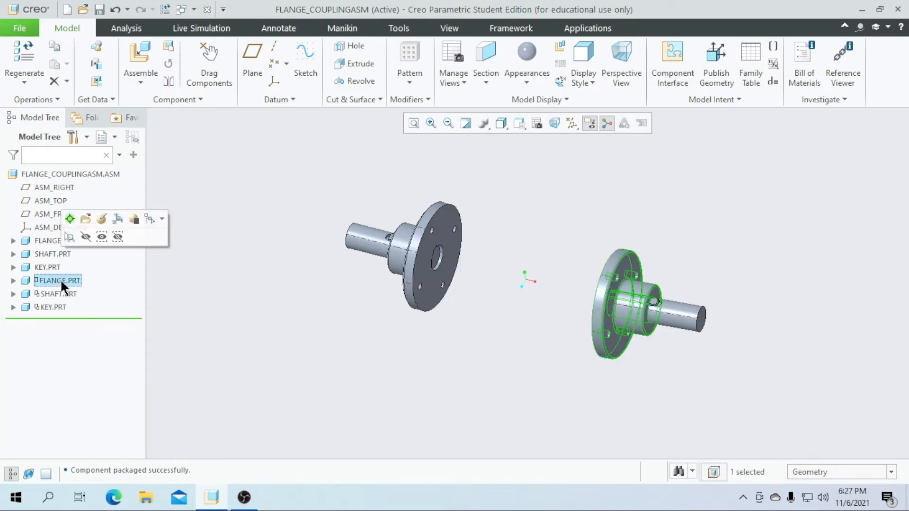
click(96, 219)
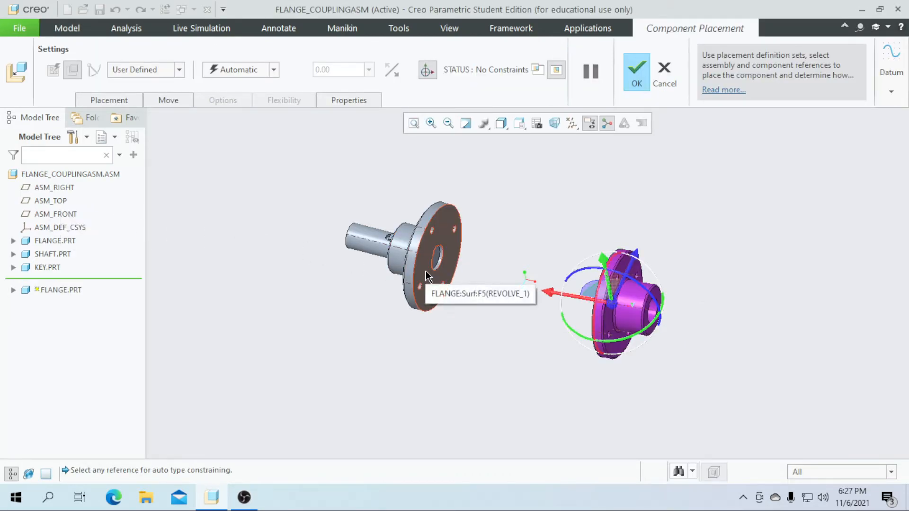
click(427, 273)
middle_drag(474, 368, 592, 331)
click(592, 330)
middle_drag(556, 405, 501, 391)
click(270, 70)
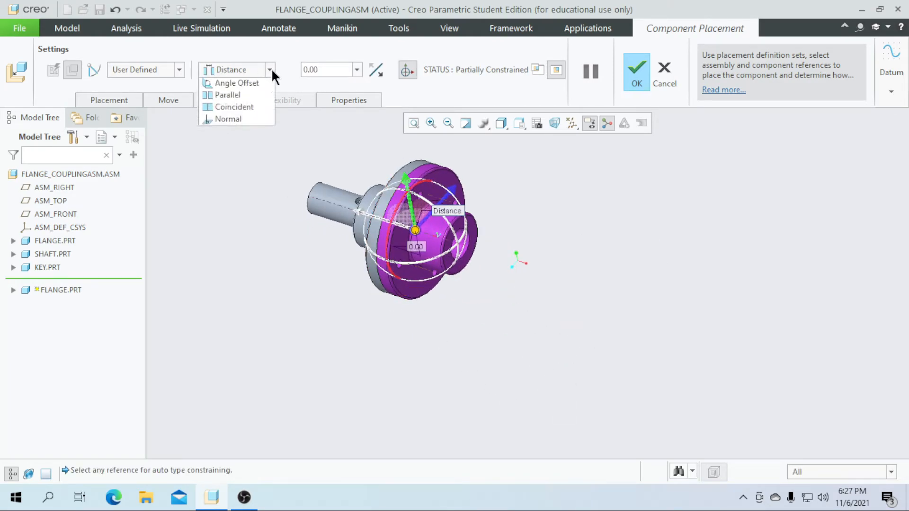
click(243, 124)
Step: Add a new placement constraint for the second flange, selecting the axis of its upper bolt hole as the component reference
scroll(353, 186, up, 2)
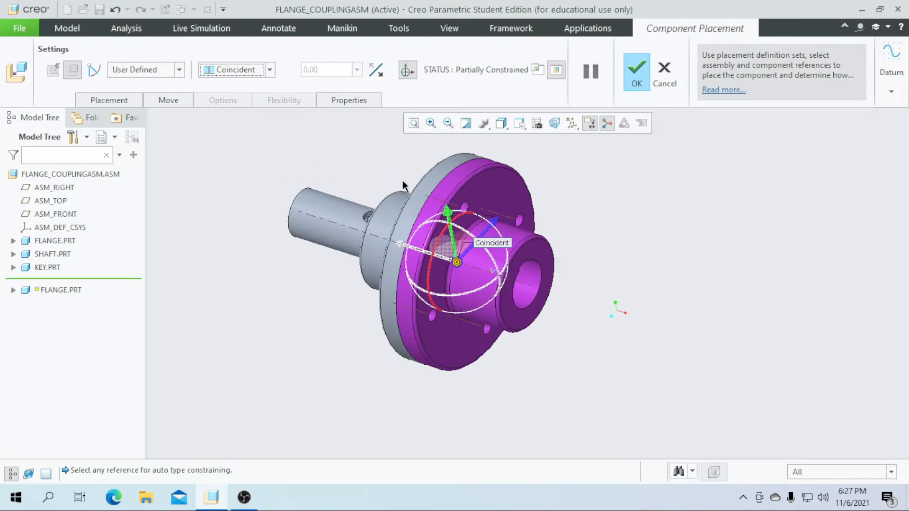
scroll(402, 180, up, 3)
middle_drag(402, 180, 550, 208)
scroll(551, 208, up, 3)
scroll(532, 213, down, 1)
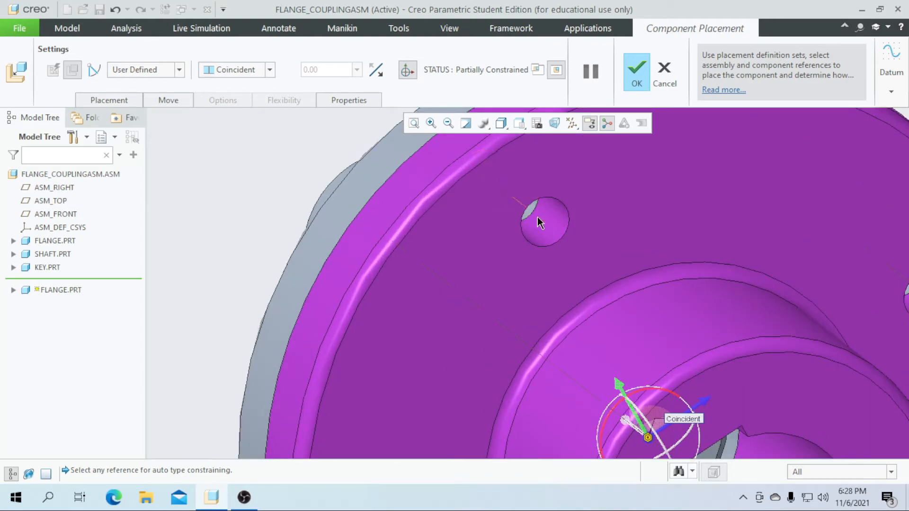
scroll(417, 265, down, 3)
scroll(409, 283, down, 1)
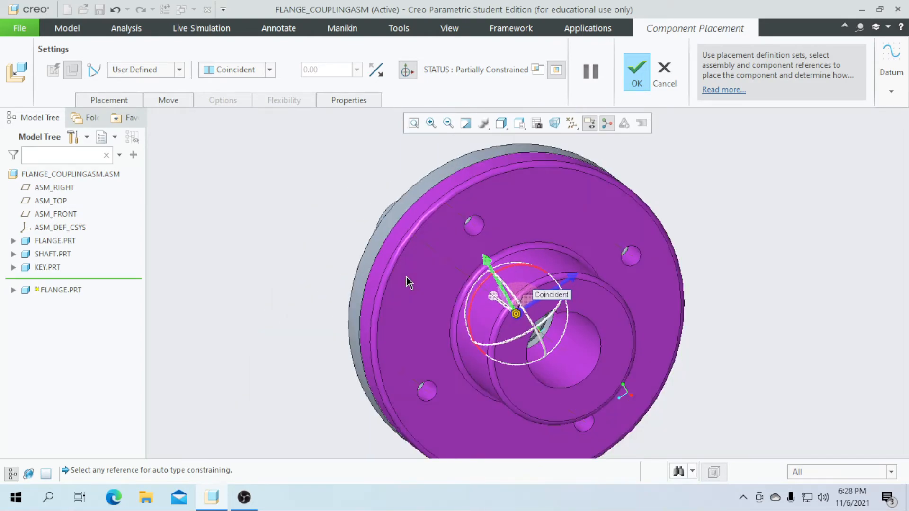
click(127, 101)
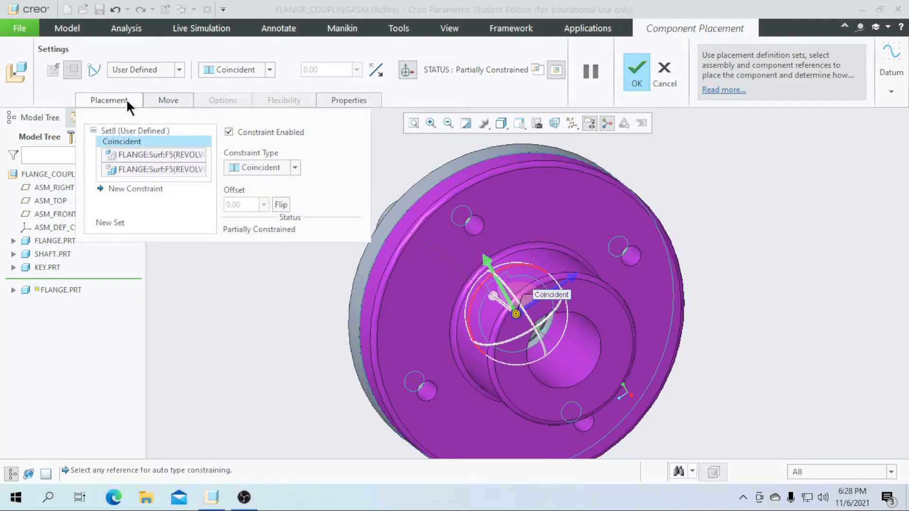
click(144, 189)
scroll(481, 263, up, 2)
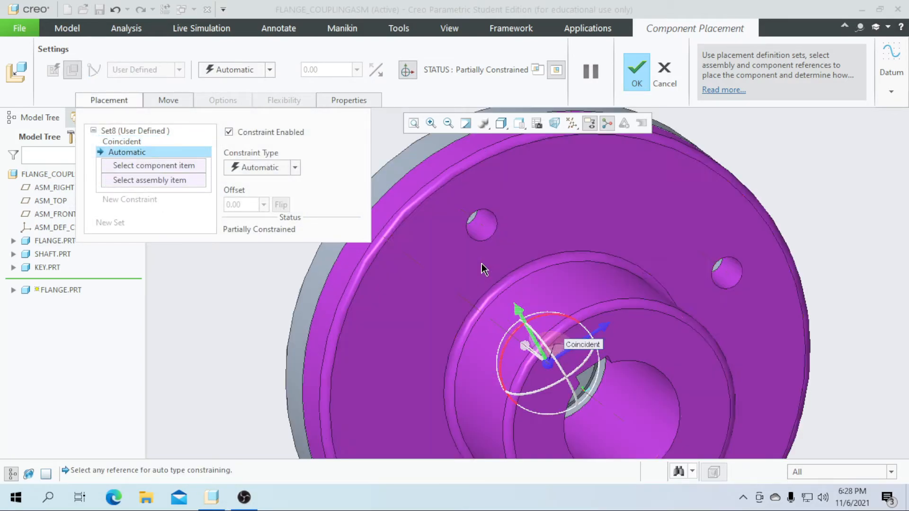
click(482, 226)
Step: Complete the Coincident constraint with the first flange's matching bolt-hole axis and accept the placement
scroll(482, 226, down, 2)
middle_drag(481, 234, 455, 271)
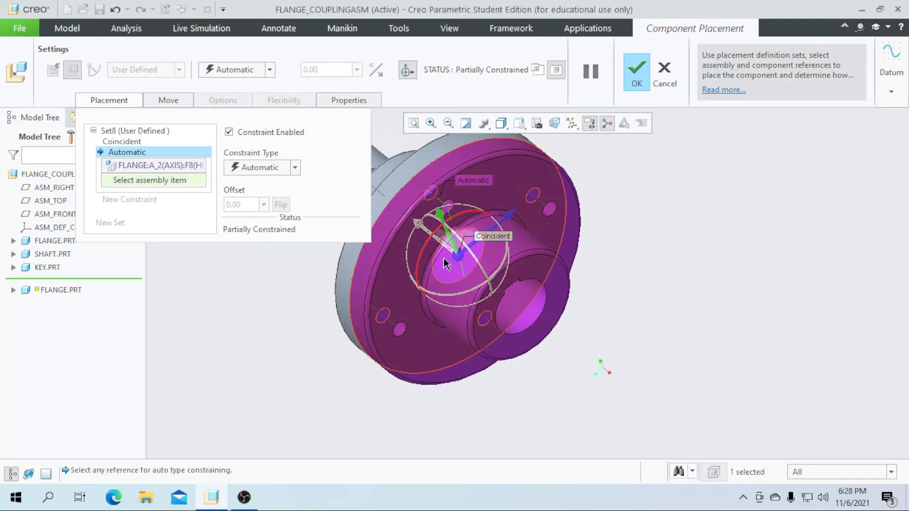
scroll(406, 179, up, 2)
scroll(406, 181, up, 1)
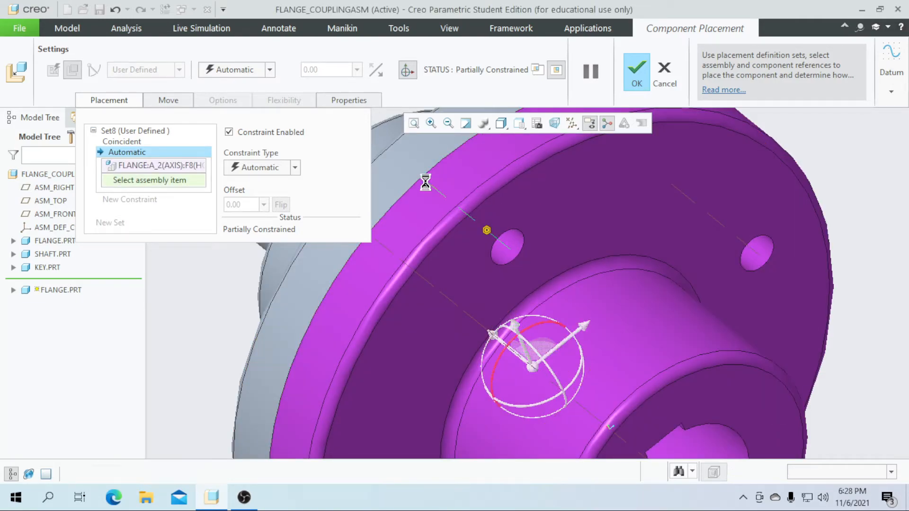
click(428, 188)
scroll(534, 224, down, 3)
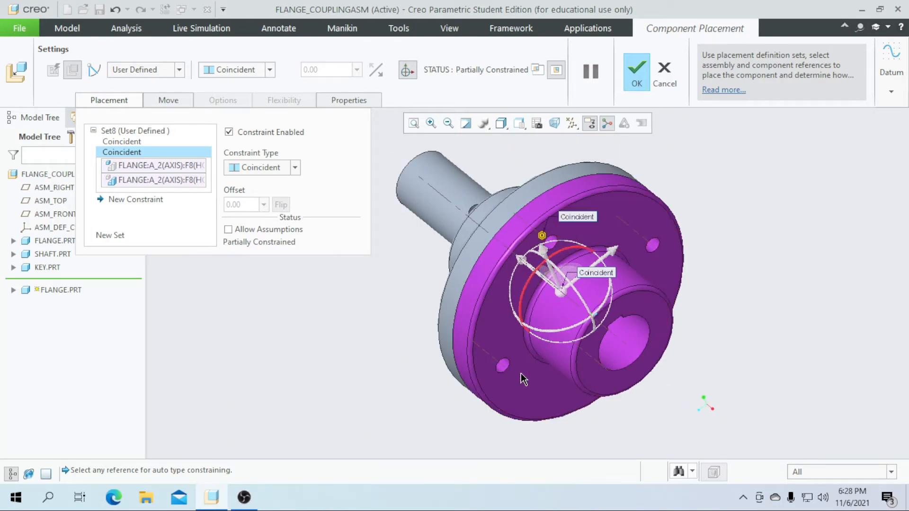
middle_drag(508, 417, 487, 400)
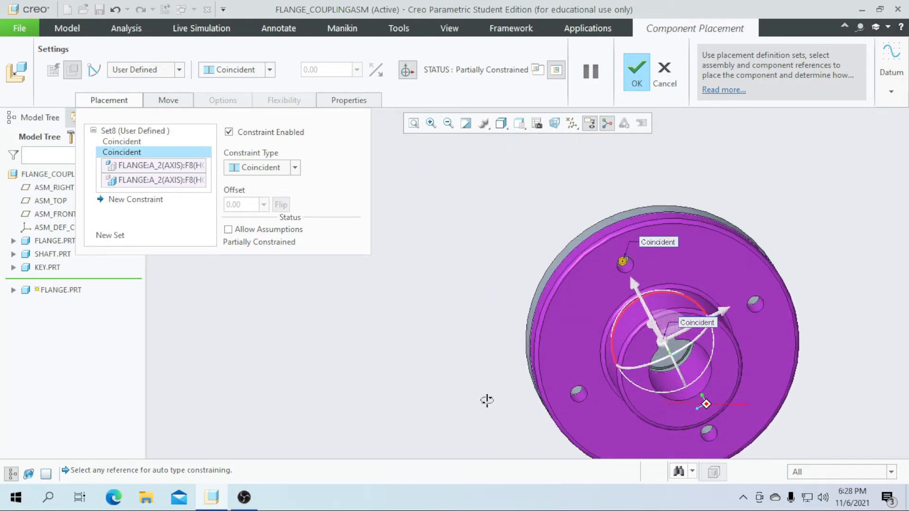
click(636, 75)
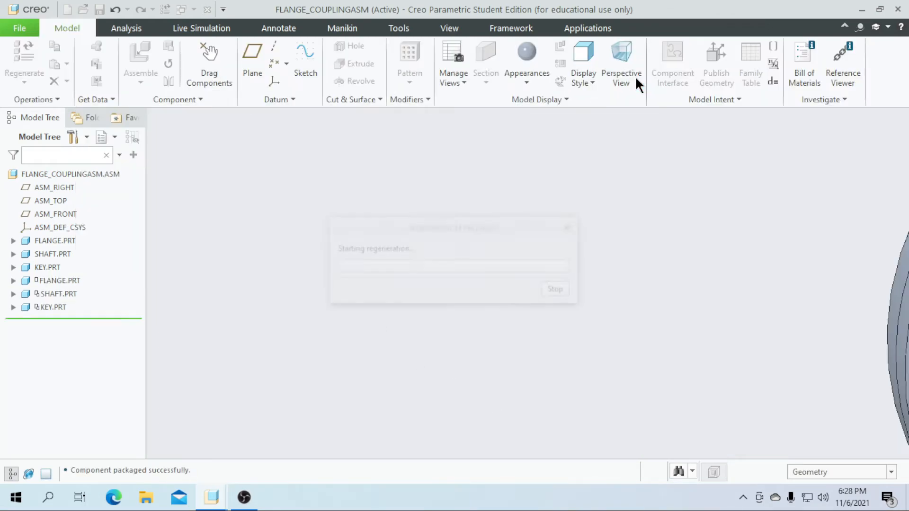
Step: Redefine the second flange's placement, adding a constraint between the surfaces of another aligned pair of bolt holes in the two flanges
scroll(248, 314, up, 4)
scroll(689, 330, down, 2)
scroll(292, 271, up, 2)
mouse_move(411, 294)
middle_down()
mouse_move(416, 300)
mouse_move(416, 265)
mouse_move(406, 275)
mouse_move(412, 270)
mouse_move(420, 282)
middle_up()
click(63, 281)
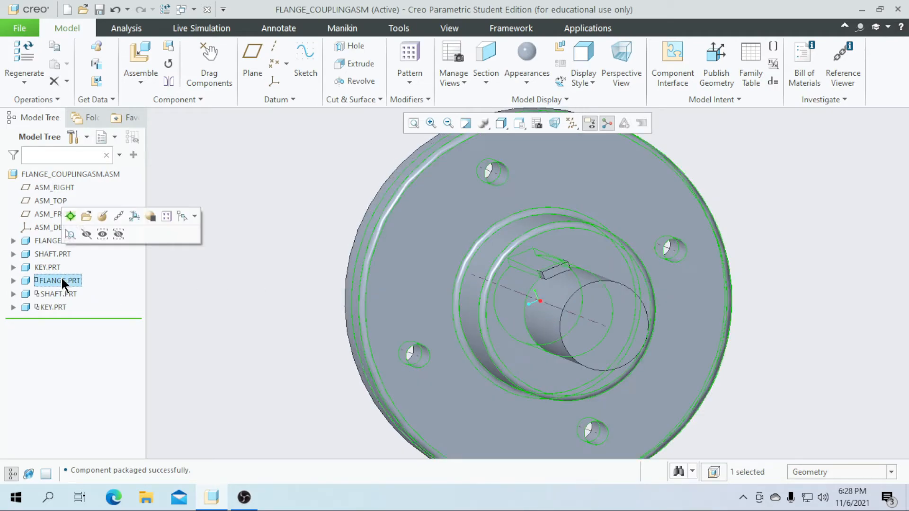
click(87, 235)
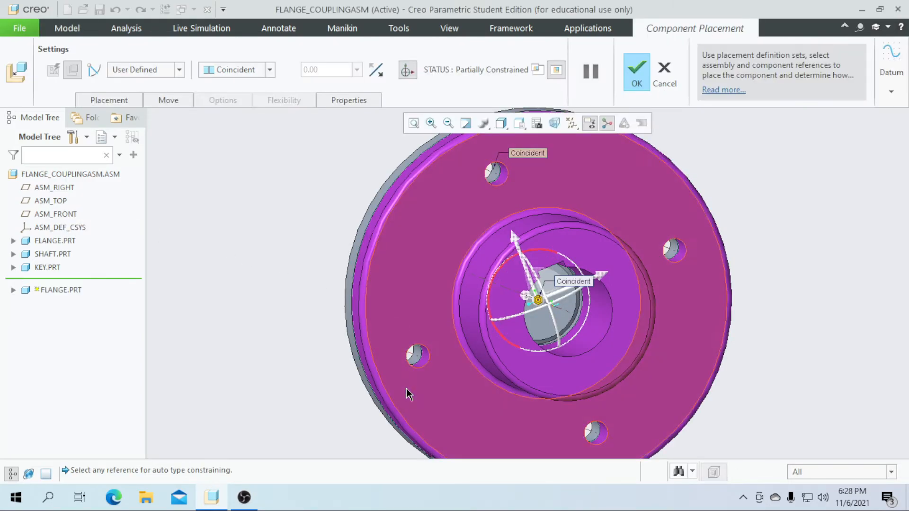
scroll(408, 378, down, 3)
click(435, 343)
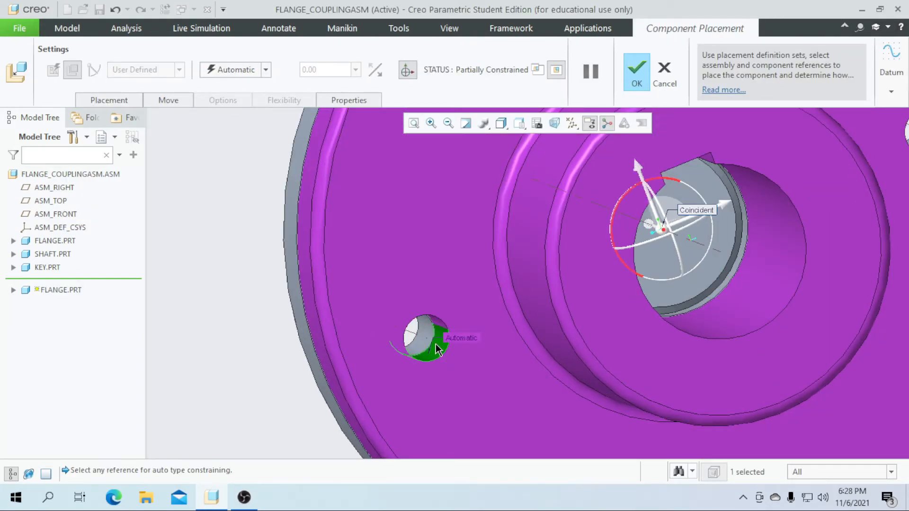
click(428, 340)
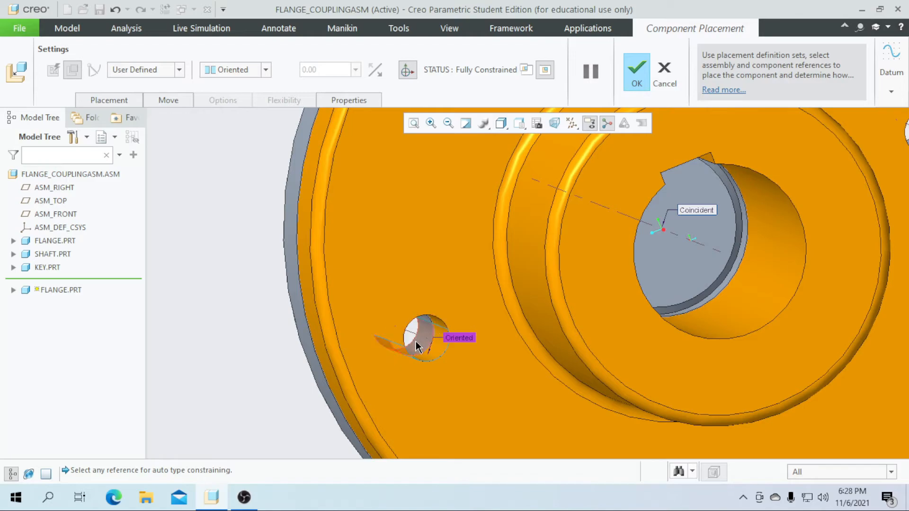
Step: Change the new bolt-hole constraint from Oriented to Coincident and accept the second flange's placement
scroll(415, 342, up, 3)
click(266, 70)
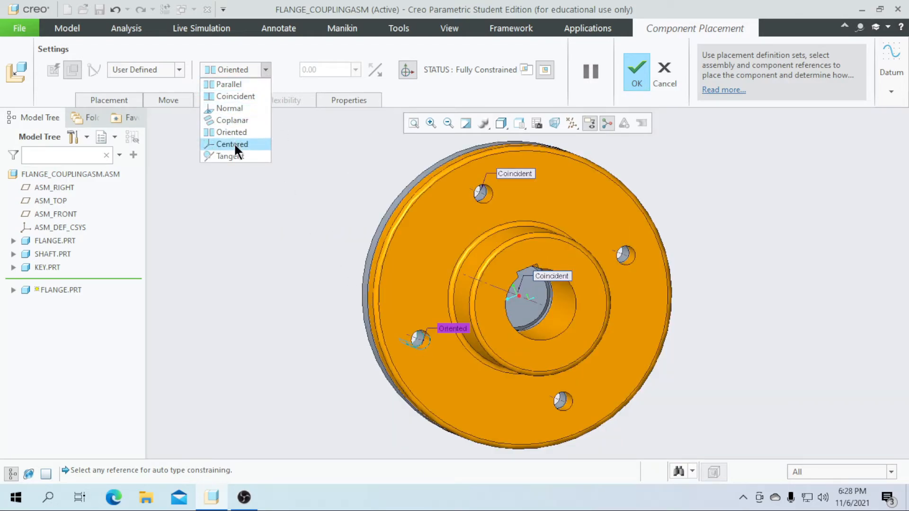
click(235, 96)
scroll(471, 408, up, 2)
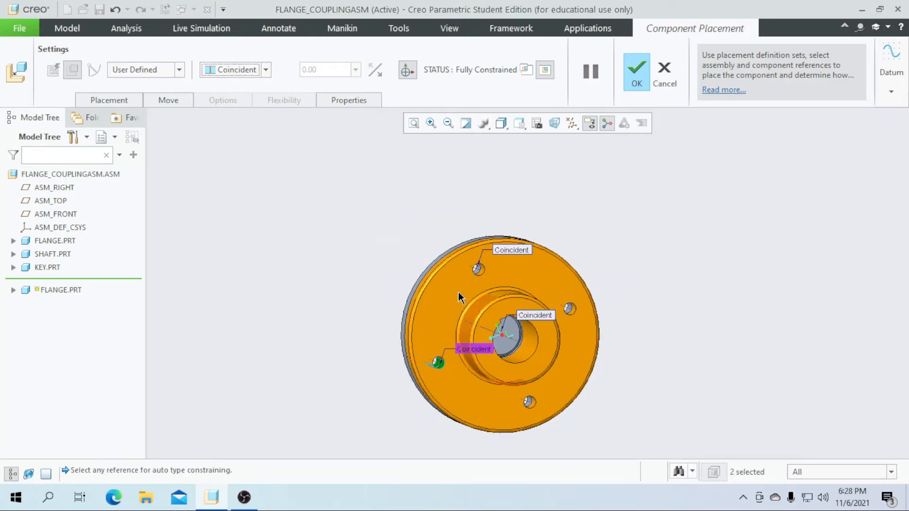
middle_drag(353, 344, 393, 388)
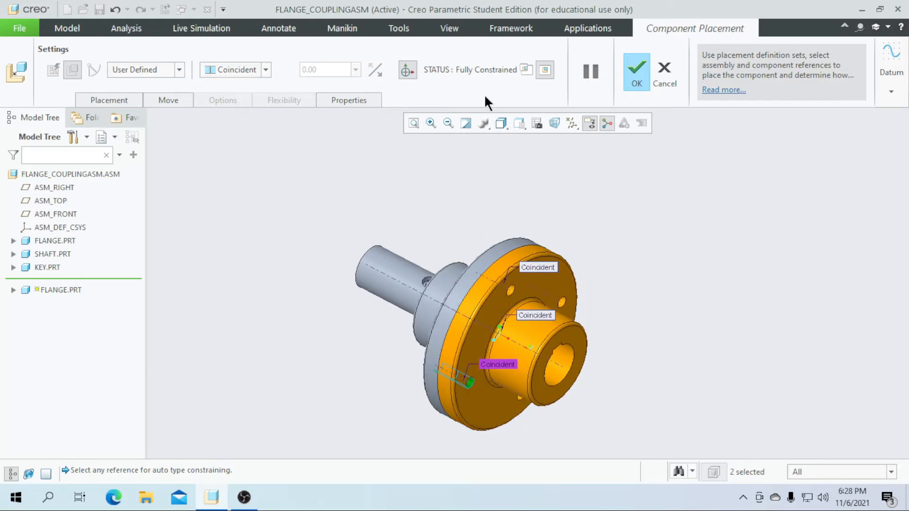
click(635, 71)
scroll(379, 355, down, 2)
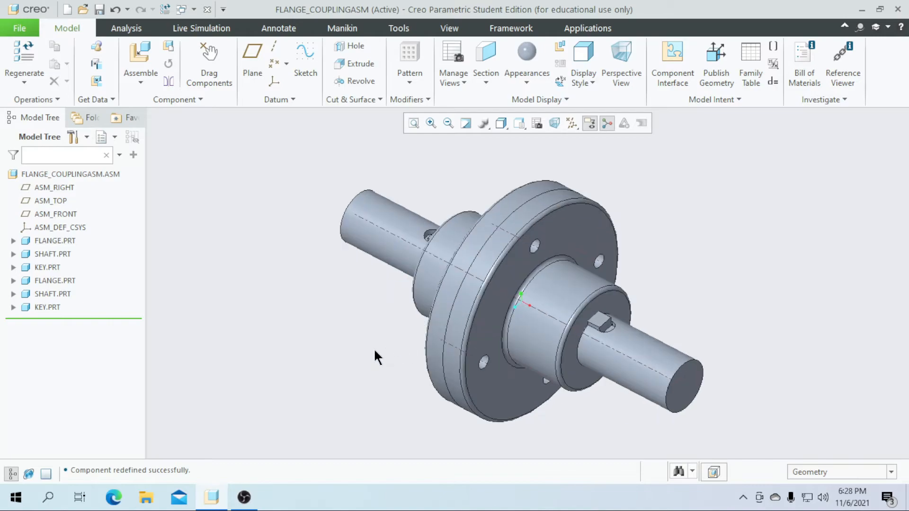
Step: Bring the bolt part bold.prt into the assembly for placement
mouse_move(358, 339)
middle_down()
mouse_move(351, 345)
mouse_move(405, 367)
mouse_move(383, 325)
mouse_move(391, 337)
mouse_move(368, 353)
middle_up()
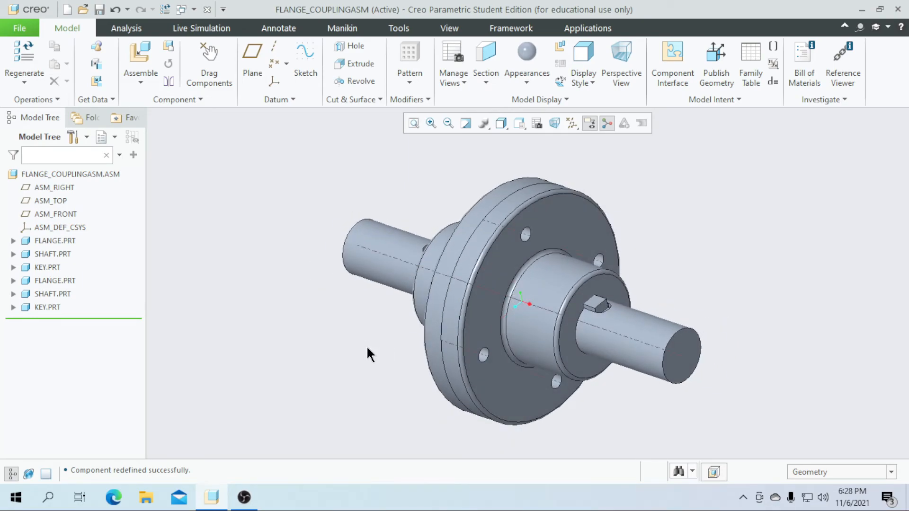
scroll(484, 355, down, 2)
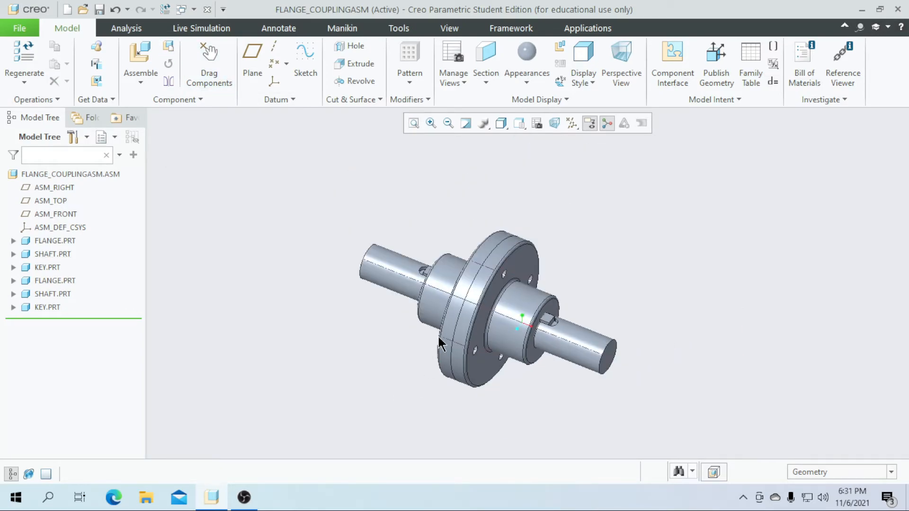
middle_drag(405, 381, 408, 340)
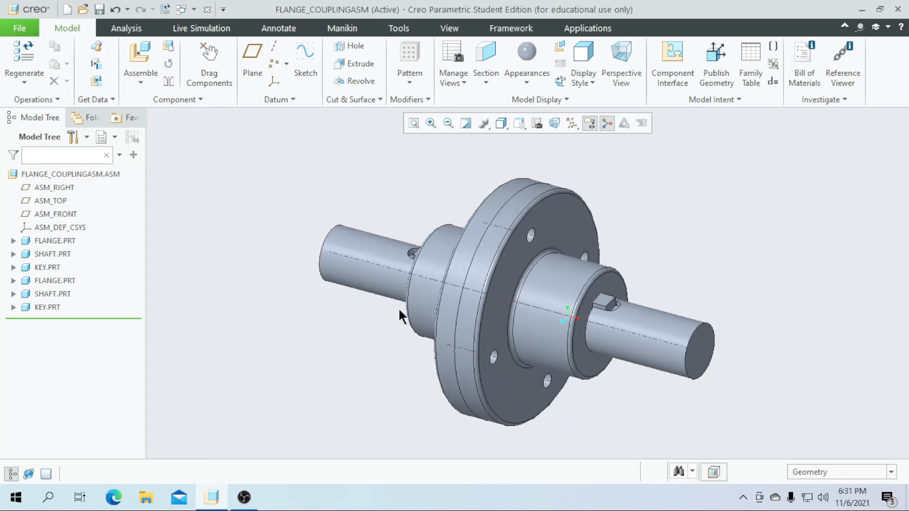
click(139, 59)
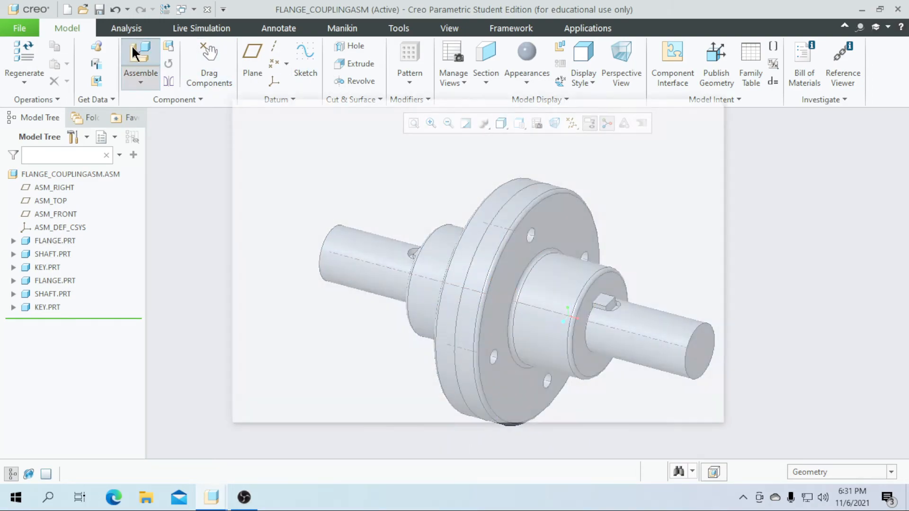
click(342, 162)
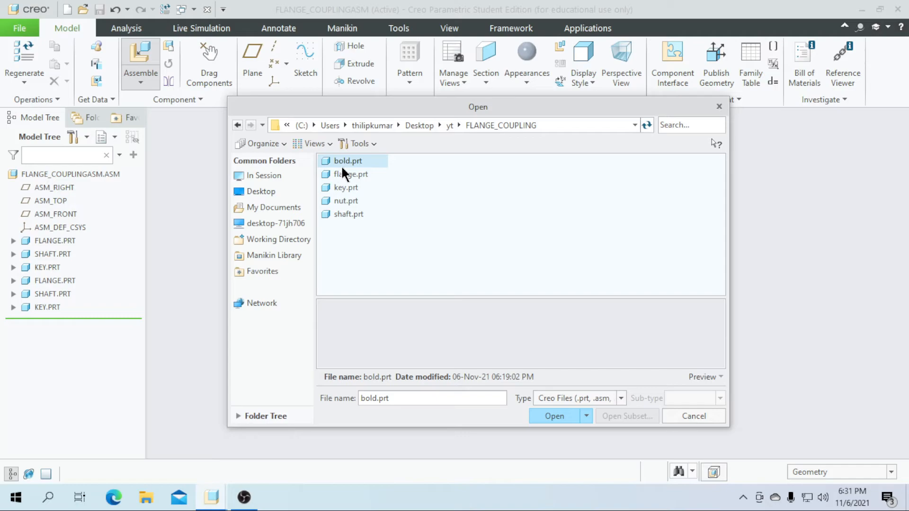
click(542, 416)
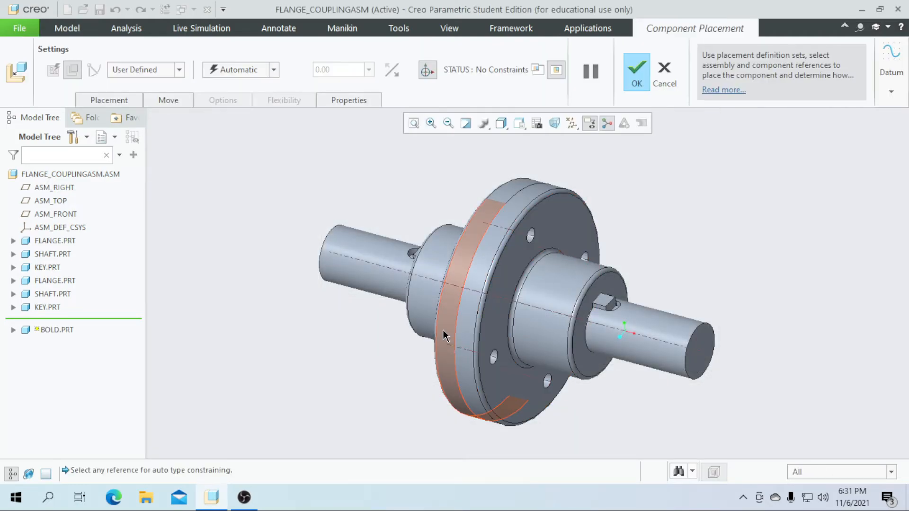
Step: Constrain the bolt's shank to a lower bolt hole of the second flange as Coincident
scroll(443, 330, down, 3)
scroll(547, 438, up, 4)
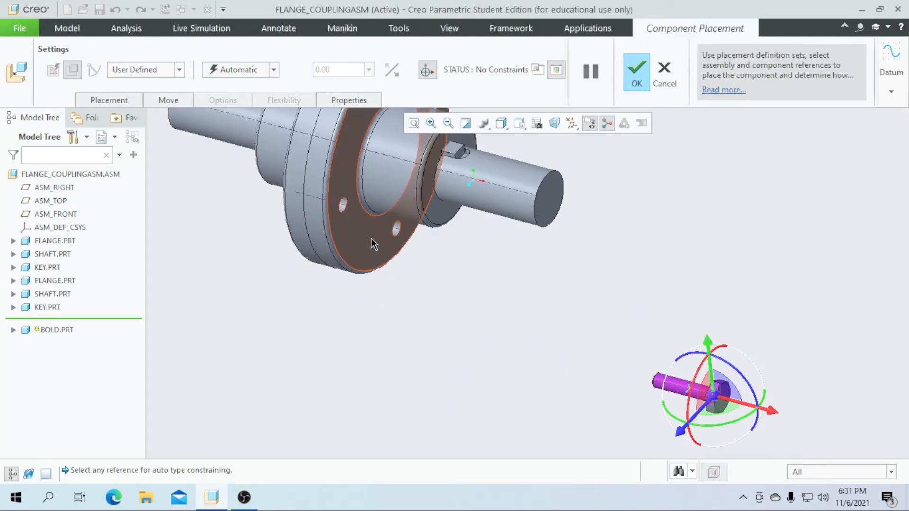
click(344, 204)
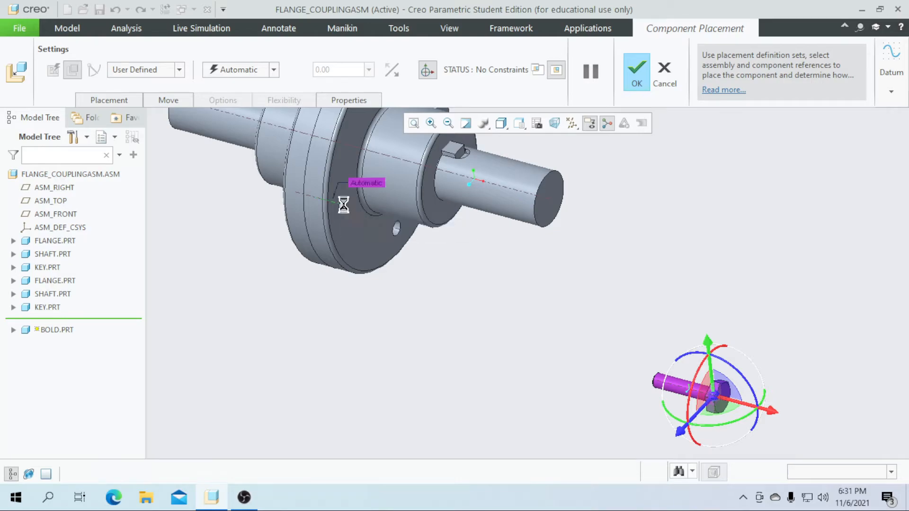
scroll(649, 395, up, 3)
click(678, 374)
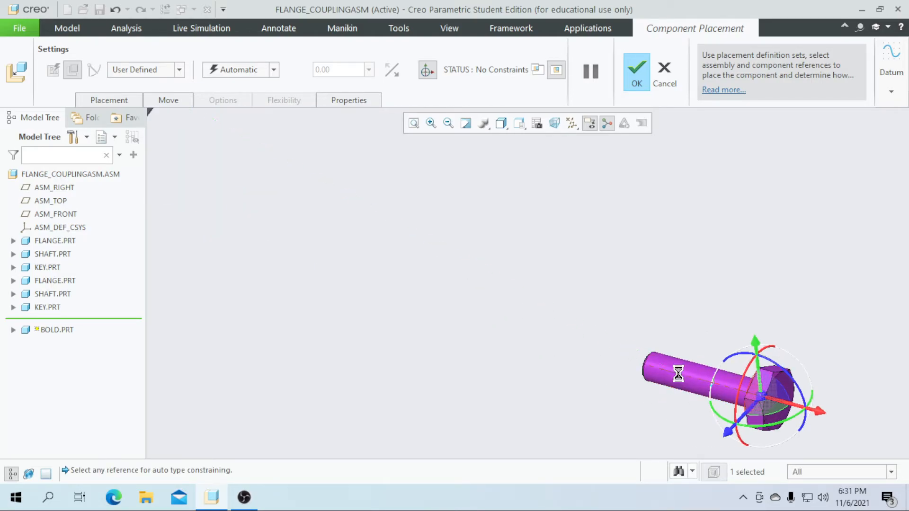
scroll(677, 374, down, 3)
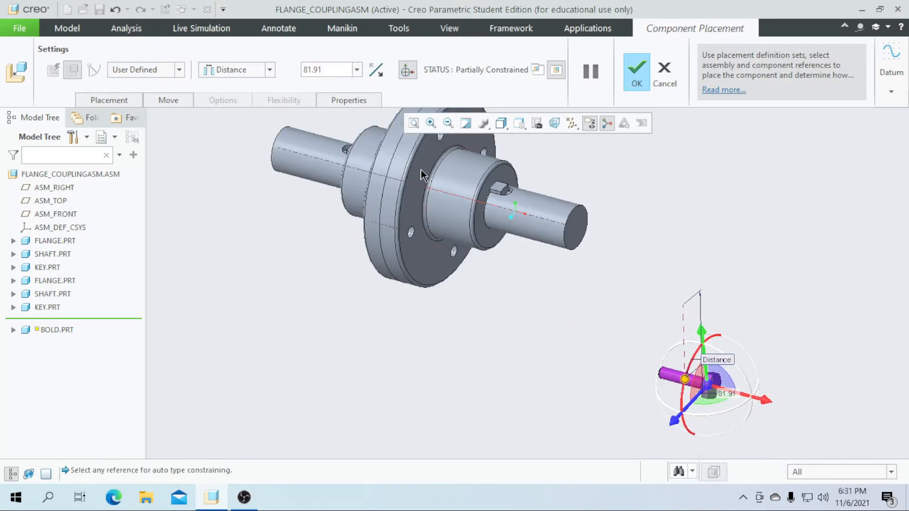
click(273, 69)
click(243, 119)
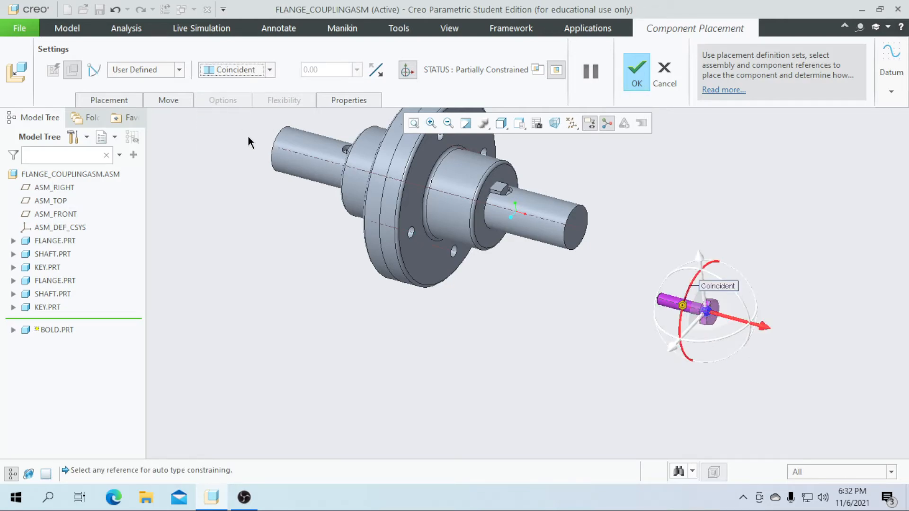
Step: Constrain the underside of the bolt head to the second flange's outer face as Coincident
click(424, 277)
middle_drag(524, 296, 686, 314)
scroll(687, 314, up, 4)
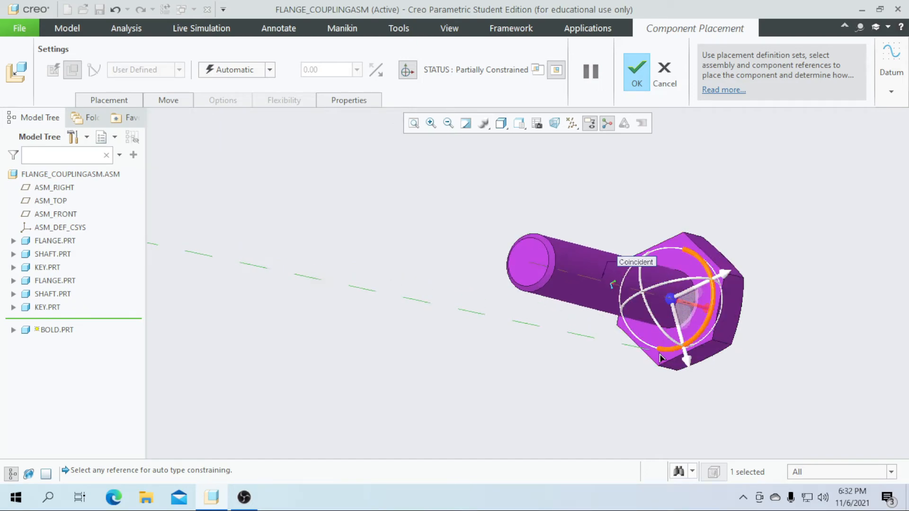
click(659, 358)
scroll(660, 358, down, 5)
middle_drag(548, 408, 454, 338)
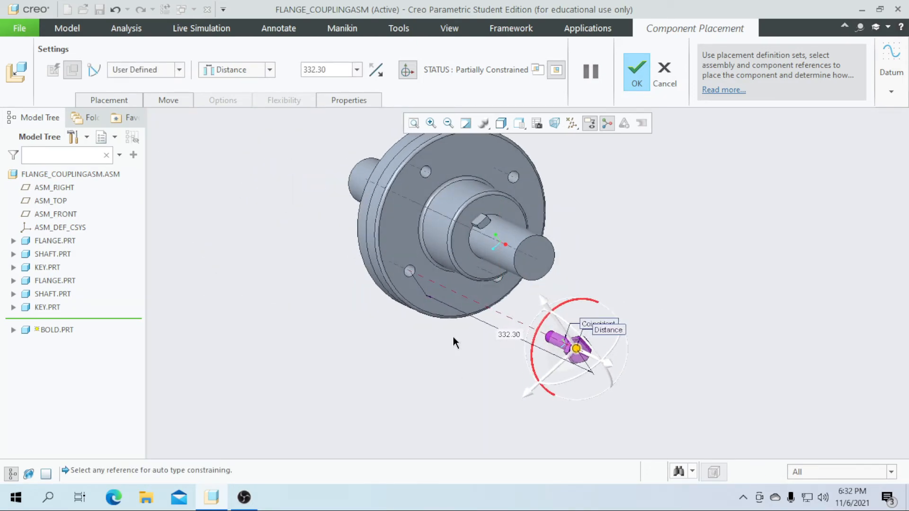
click(269, 70)
click(242, 118)
middle_drag(284, 234, 450, 315)
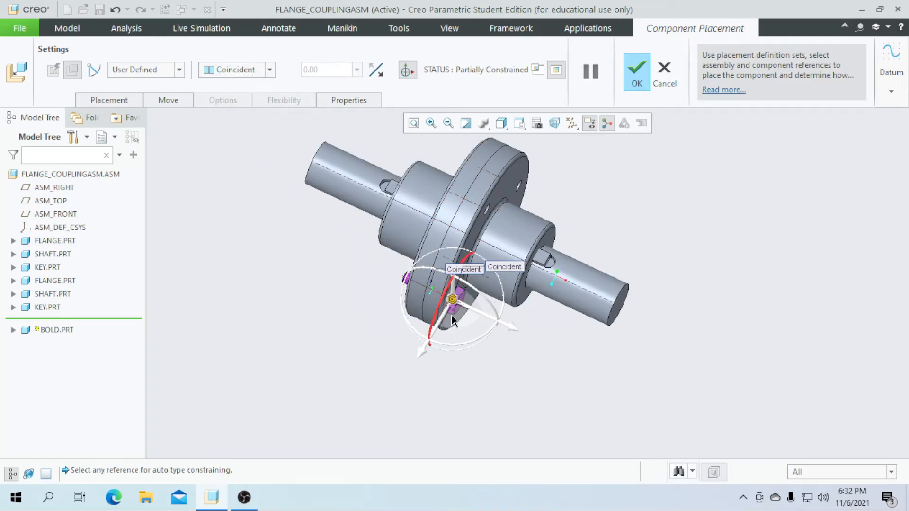
Step: Enable Allow Assumptions in the bolt's placement constraints
scroll(448, 315, up, 2)
scroll(426, 289, up, 2)
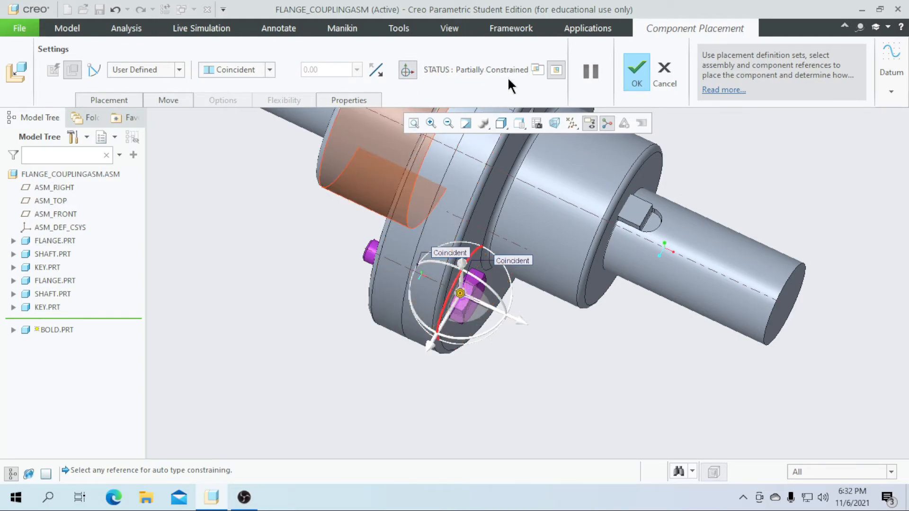
click(108, 100)
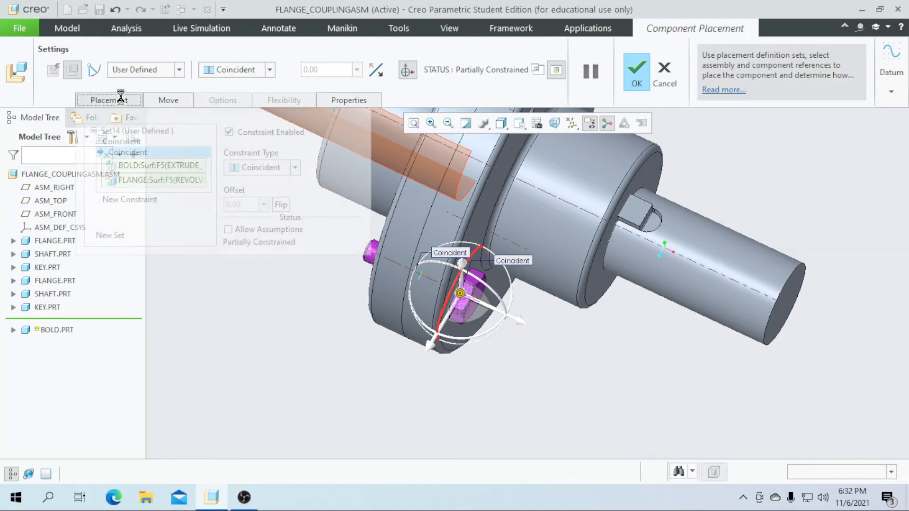
click(229, 230)
scroll(453, 326, up, 3)
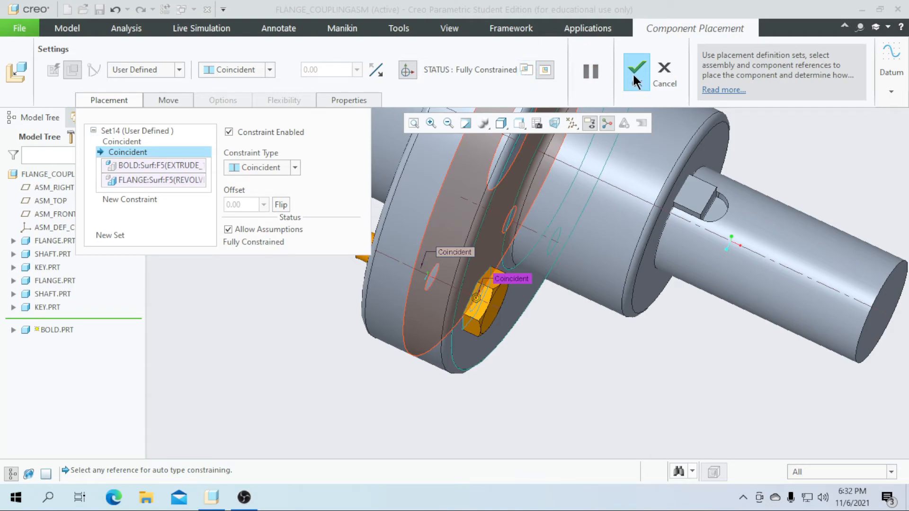
Step: Accept the constrained placement of the first bolt in the second flange
click(632, 75)
scroll(421, 355, down, 3)
middle_drag(443, 393, 510, 350)
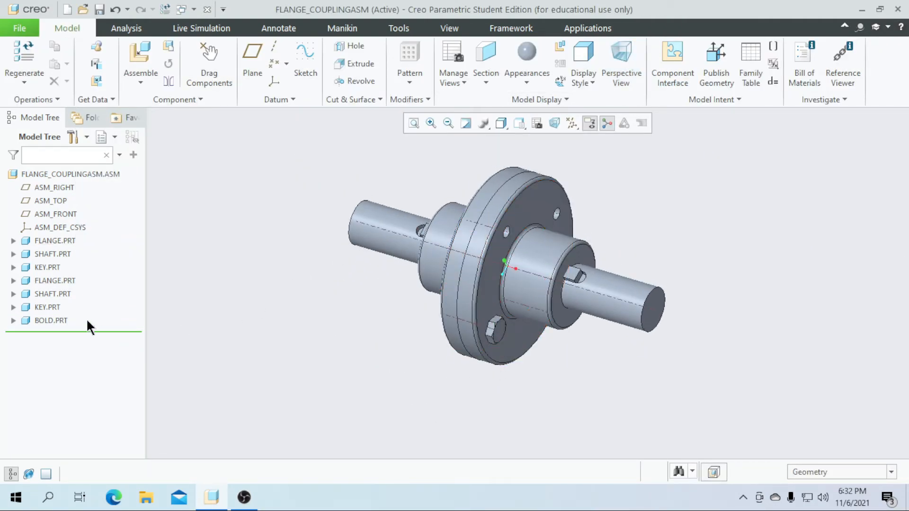
Step: Start repeating the bolt BOLD.PRT with both of its Coincident references set to vary
right_click(52, 322)
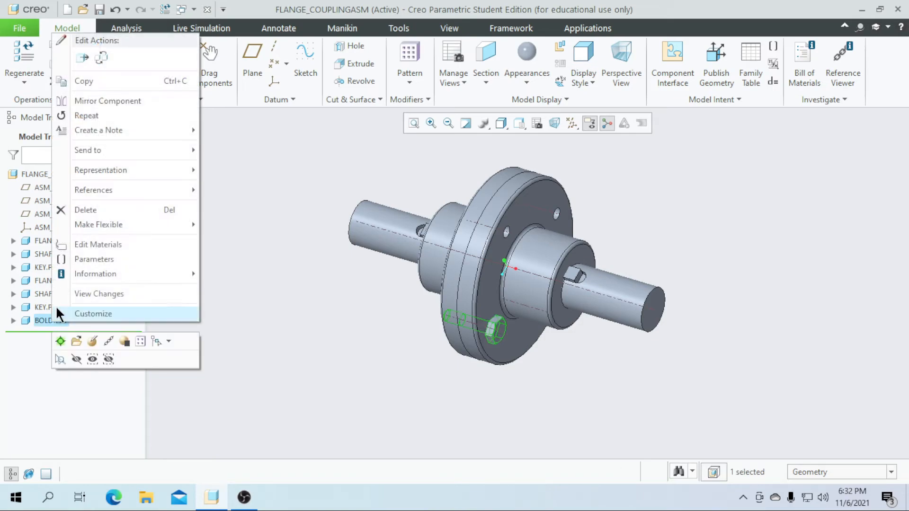
click(87, 115)
click(721, 222)
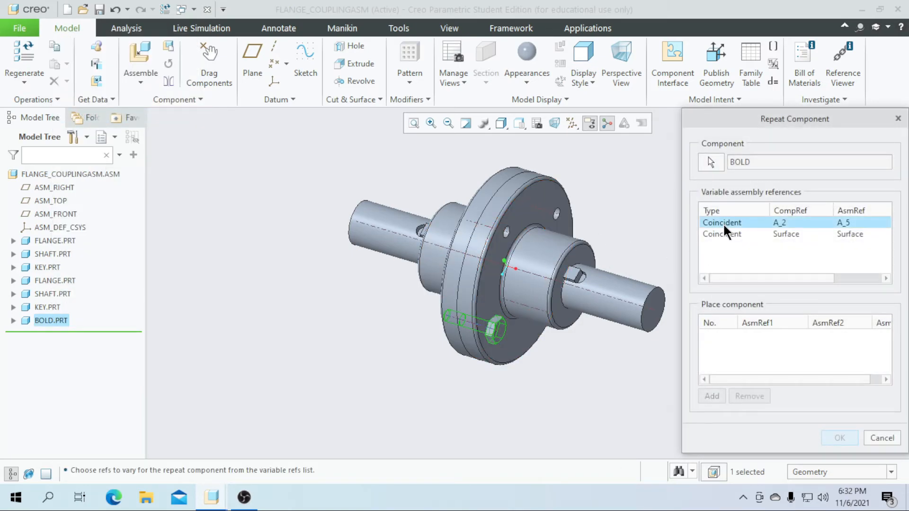
ctrl+click(722, 233)
click(710, 394)
Step: Place repeated bolts in the two upper holes of the second flange, seated against its outer face
scroll(521, 224, down, 5)
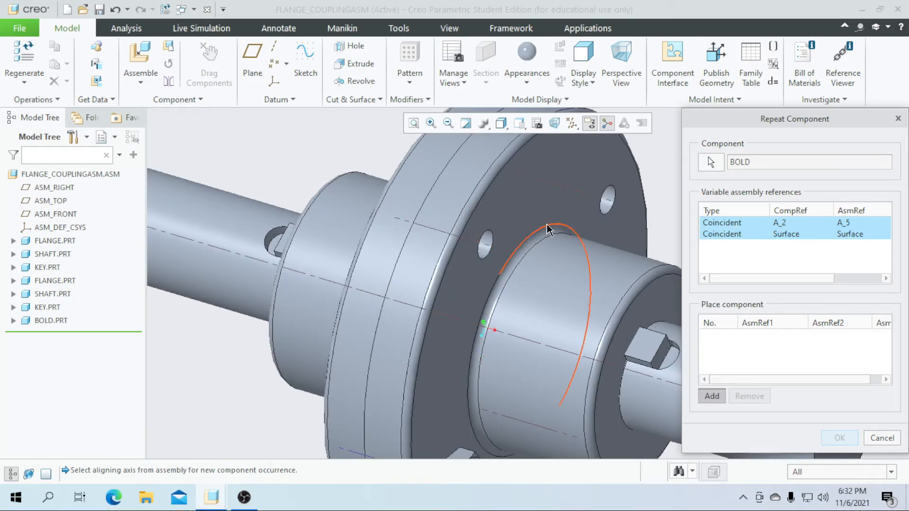
click(485, 247)
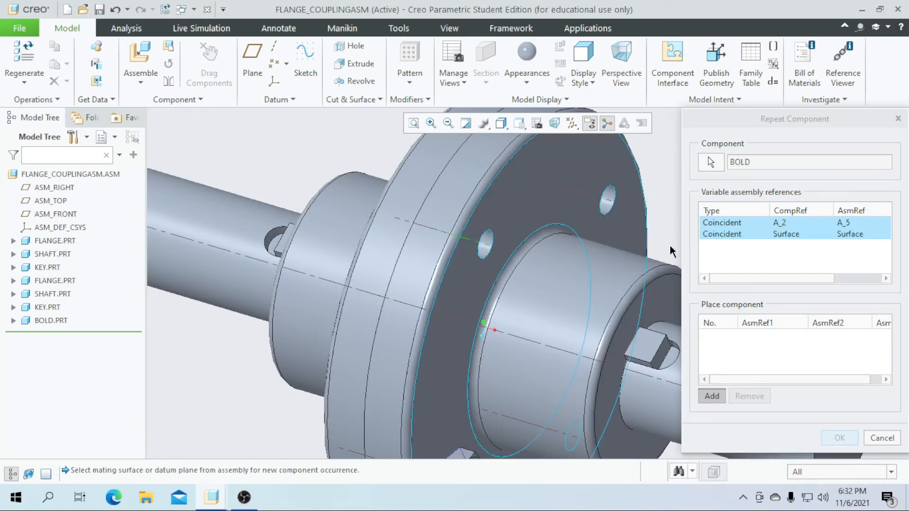
click(534, 219)
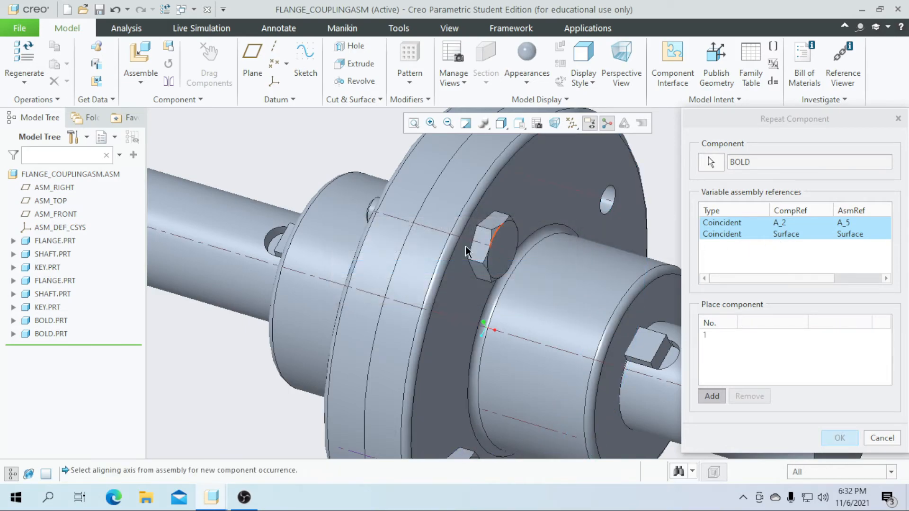
click(551, 236)
click(556, 246)
Step: Place a repeated bolt in the last open hole of the second flange and finish the repeat
scroll(556, 246, down, 5)
middle_drag(556, 246, 487, 331)
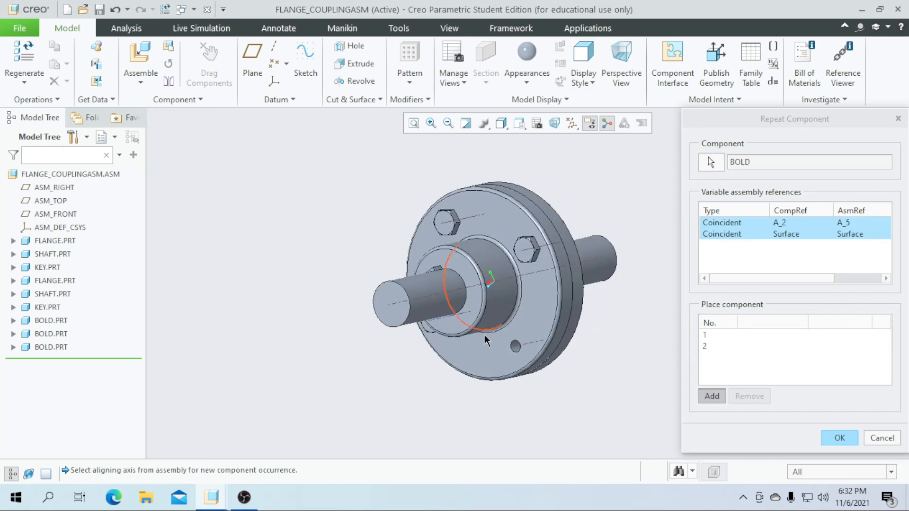
scroll(519, 353, up, 4)
click(551, 327)
click(528, 349)
click(839, 438)
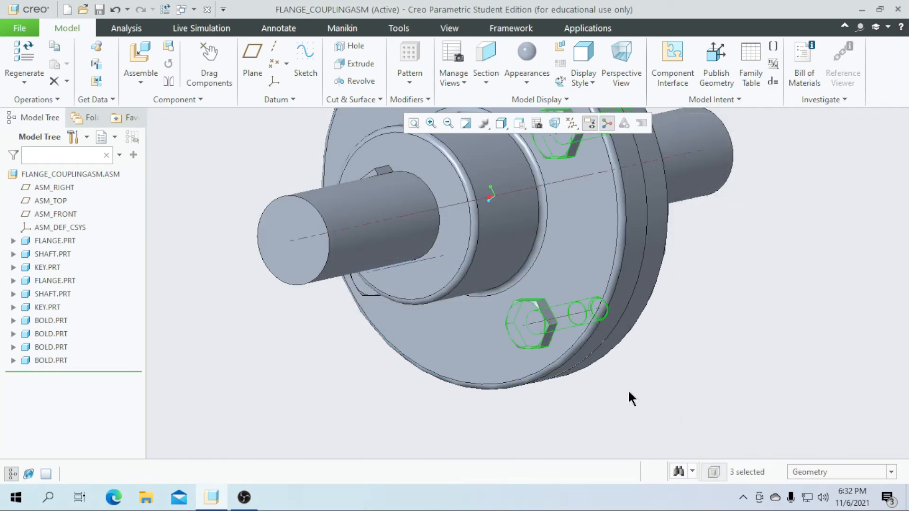
Step: Bring the nut part nut.prt into the assembly and move it beside the flanges near a lower bolt
scroll(365, 391, down, 3)
middle_drag(319, 392, 389, 413)
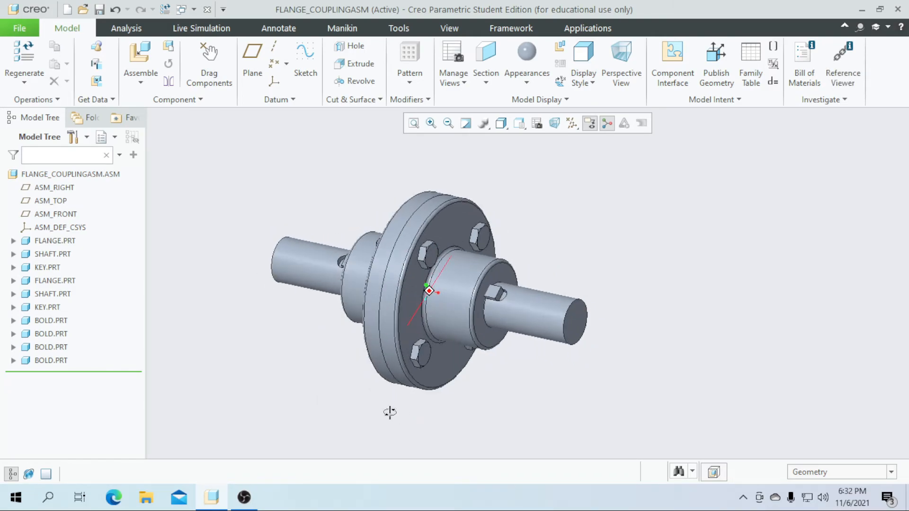
middle_drag(351, 341, 360, 381)
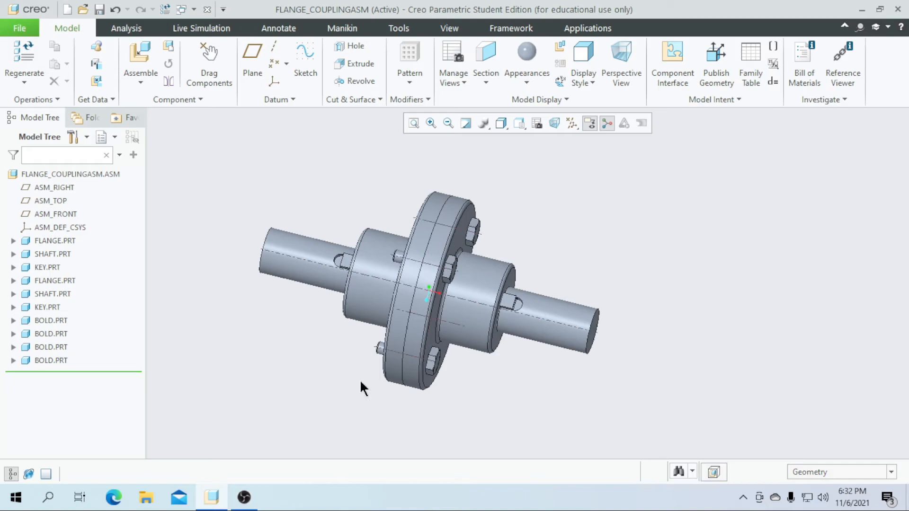
click(142, 59)
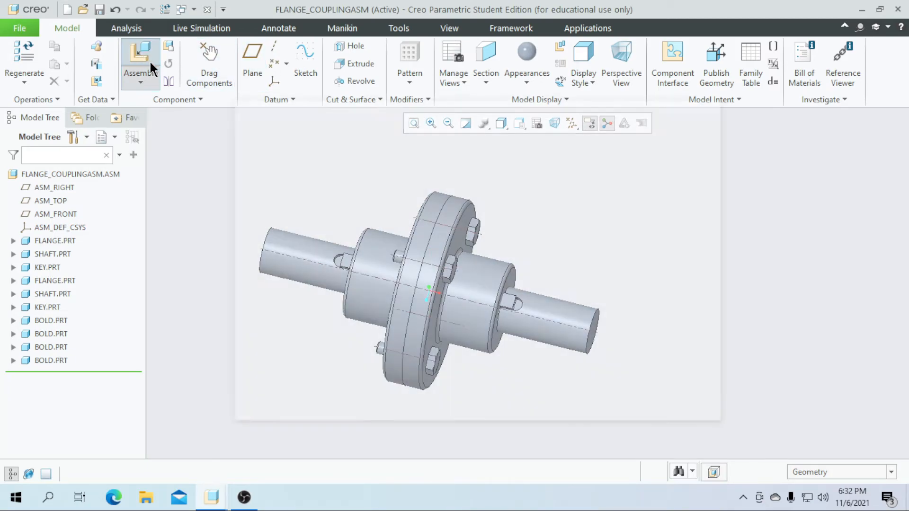
click(345, 201)
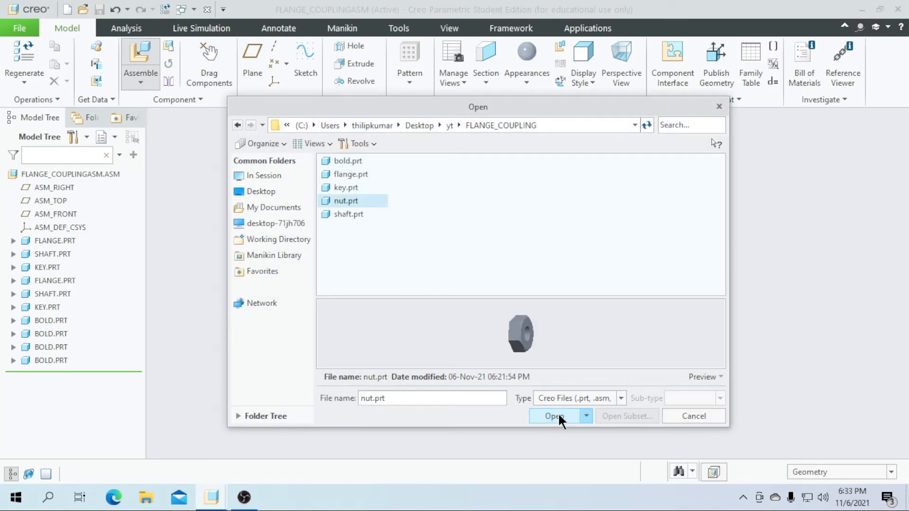
click(554, 417)
drag(625, 403, 345, 308)
Step: Rotate the unplaced nut about half a turn so that its opposite face points towards the flanges
scroll(346, 303, up, 3)
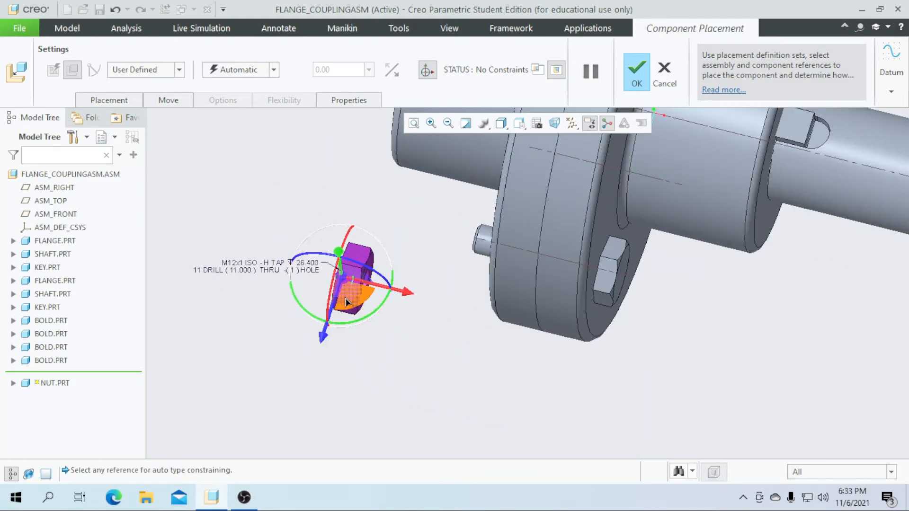
scroll(348, 296, up, 2)
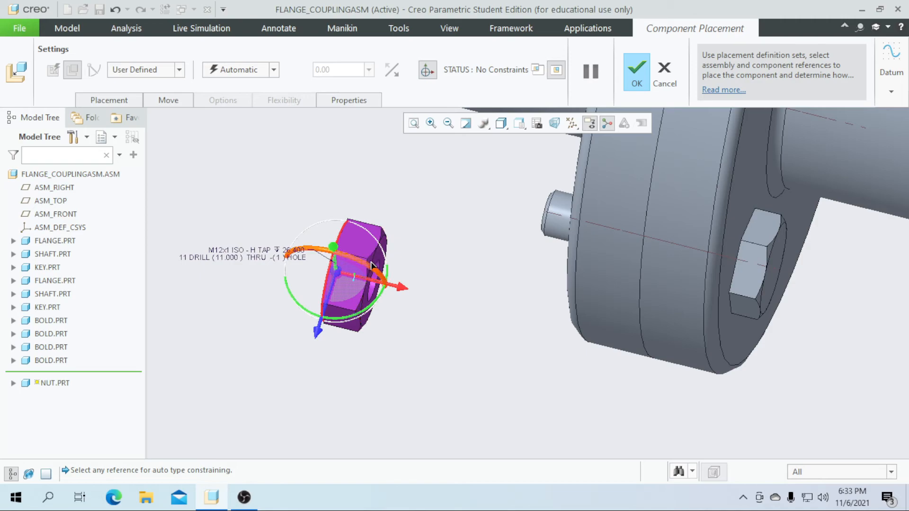
drag(373, 269, 293, 226)
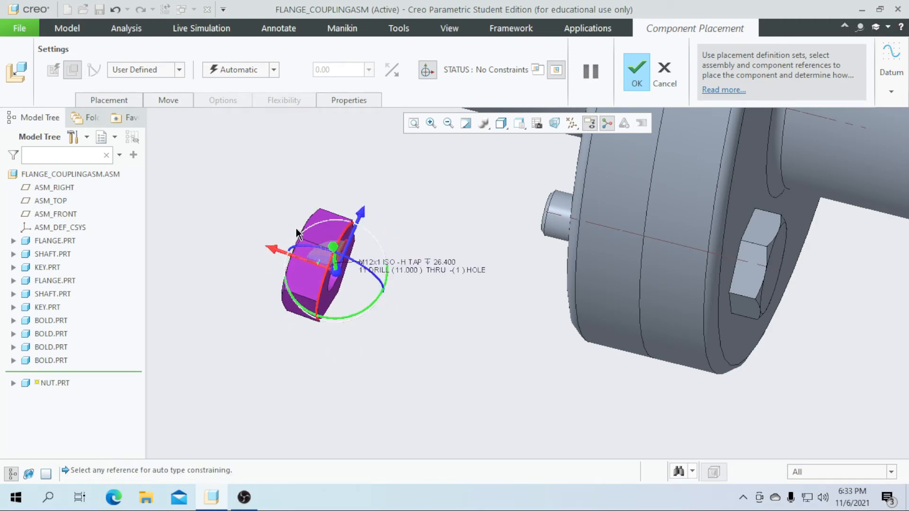
middle_drag(424, 370, 360, 225)
middle_drag(332, 289, 351, 311)
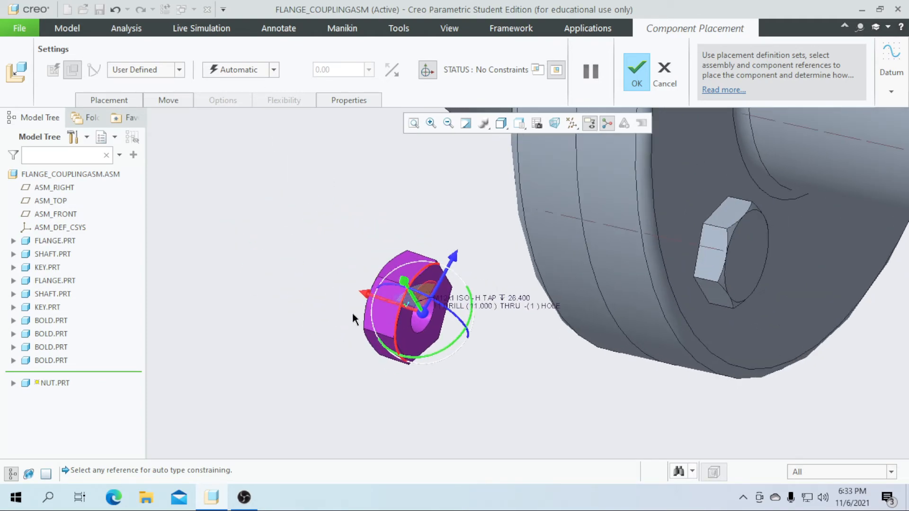
Step: Constrain the nut's bore to the shank of the lower bolt protruding from the first flange as Coincident
scroll(422, 315, up, 4)
click(427, 315)
scroll(435, 340, down, 4)
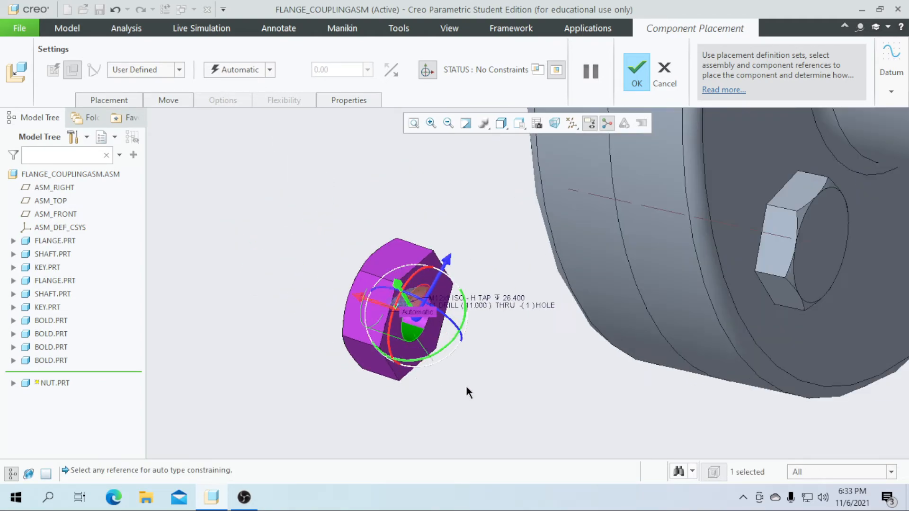
middle_drag(450, 389, 524, 381)
click(685, 212)
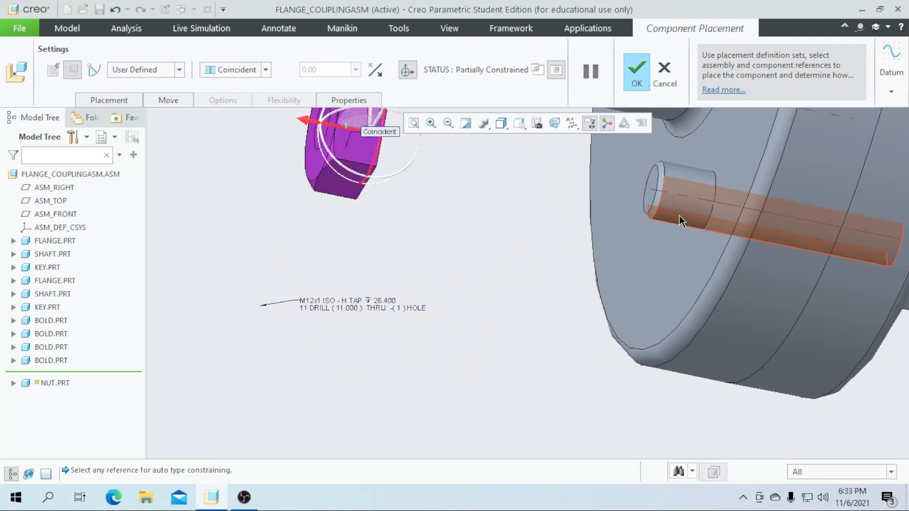
Step: Constrain the nut's flat face to the first flange's outer face as Coincident
middle_drag(433, 340, 394, 258)
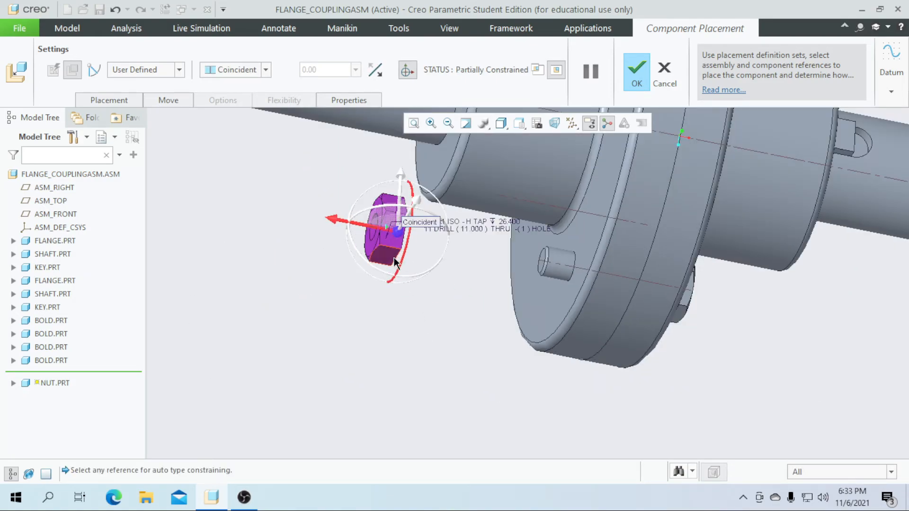
click(558, 309)
middle_drag(483, 338, 401, 251)
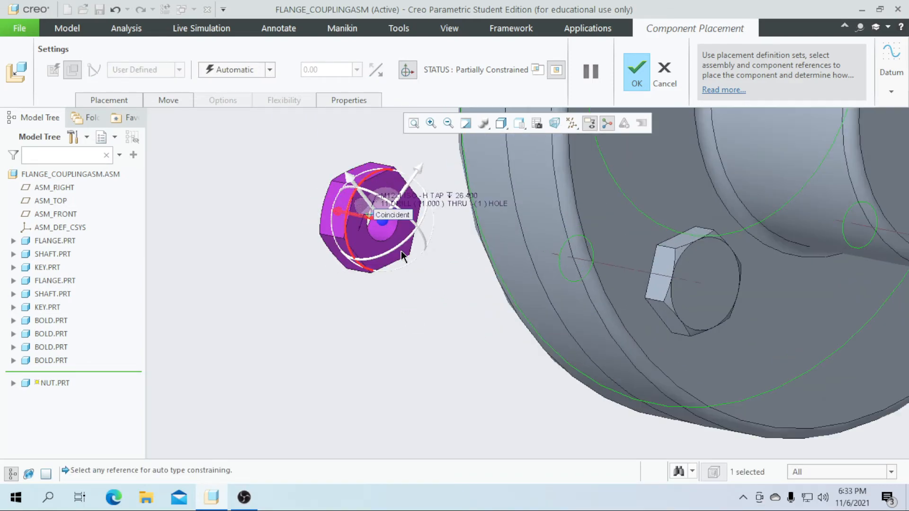
click(363, 252)
click(265, 73)
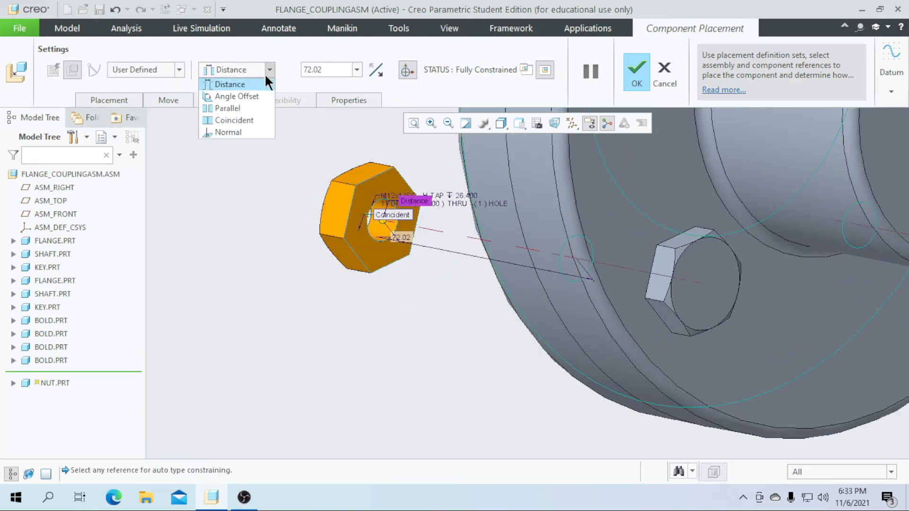
click(242, 118)
Step: Check the nut's seating on the bolt from the side and accept its placement
middle_drag(255, 242, 350, 353)
scroll(350, 353, up, 4)
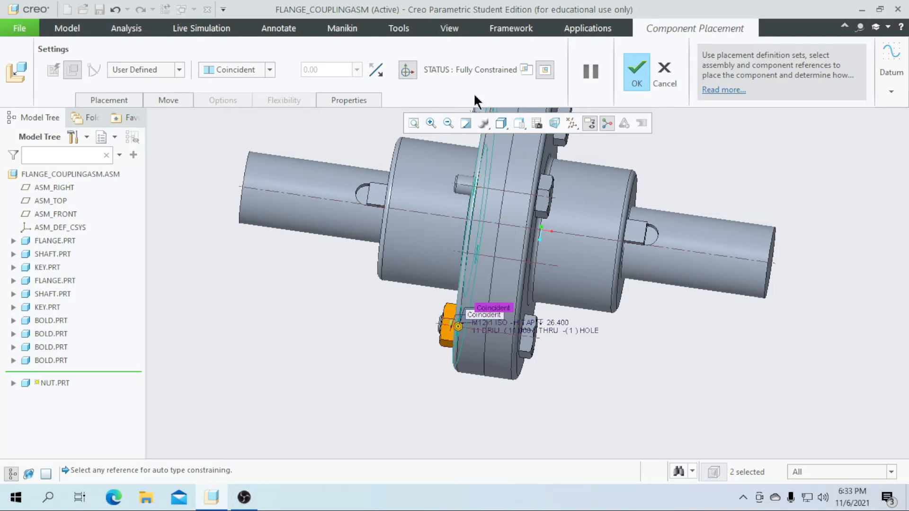
scroll(435, 328, up, 1)
scroll(442, 307, down, 1)
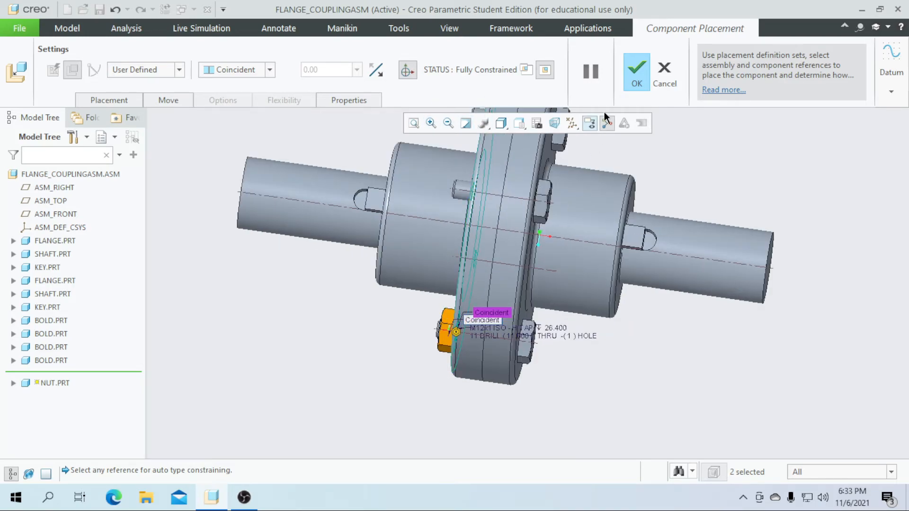
click(636, 73)
scroll(345, 433, up, 2)
scroll(378, 406, up, 1)
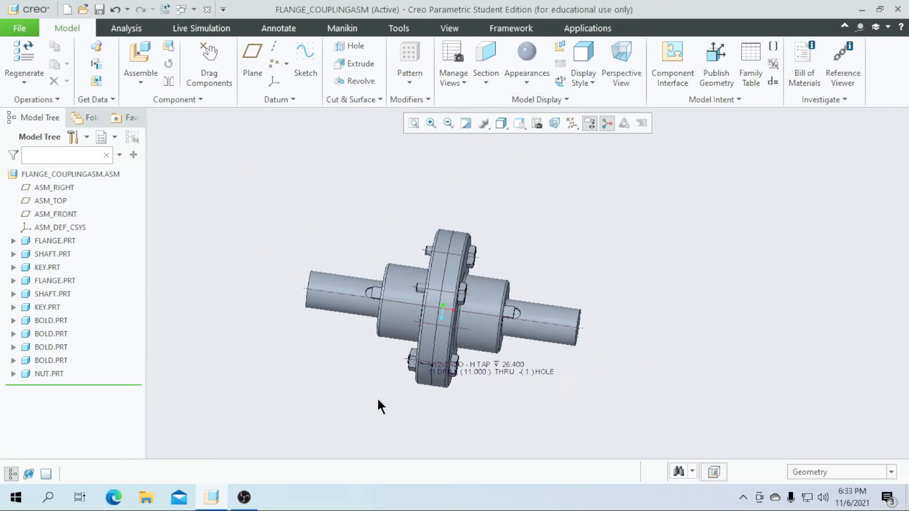
Step: Start repeating the nut NUT.PRT with both of its Coincident references set to vary
scroll(419, 388, down, 2)
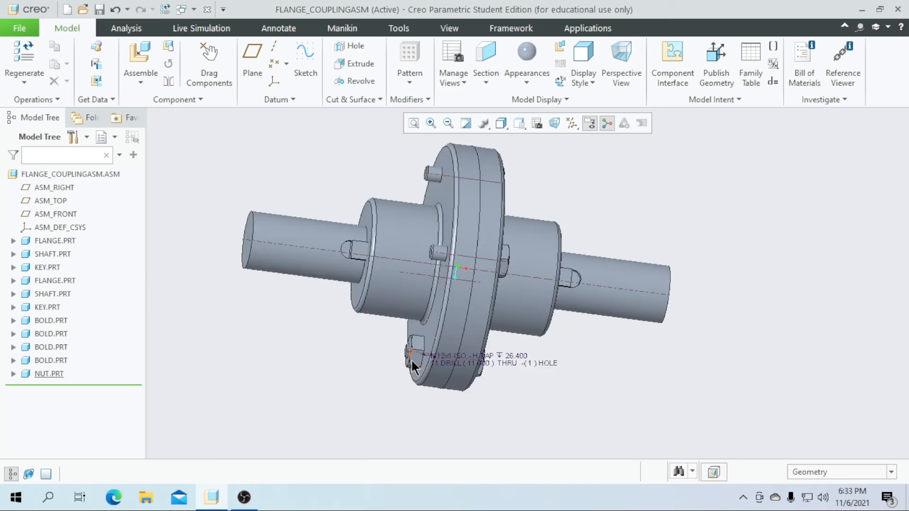
right_click(41, 376)
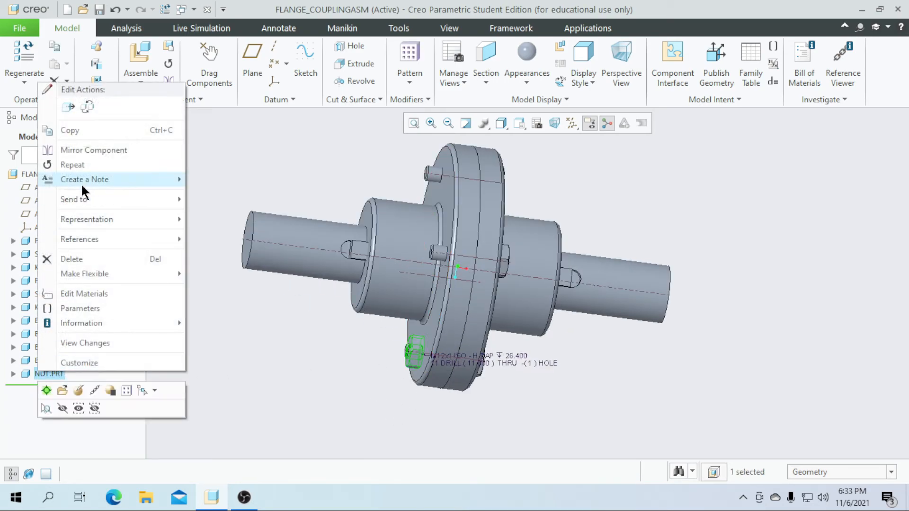
click(93, 171)
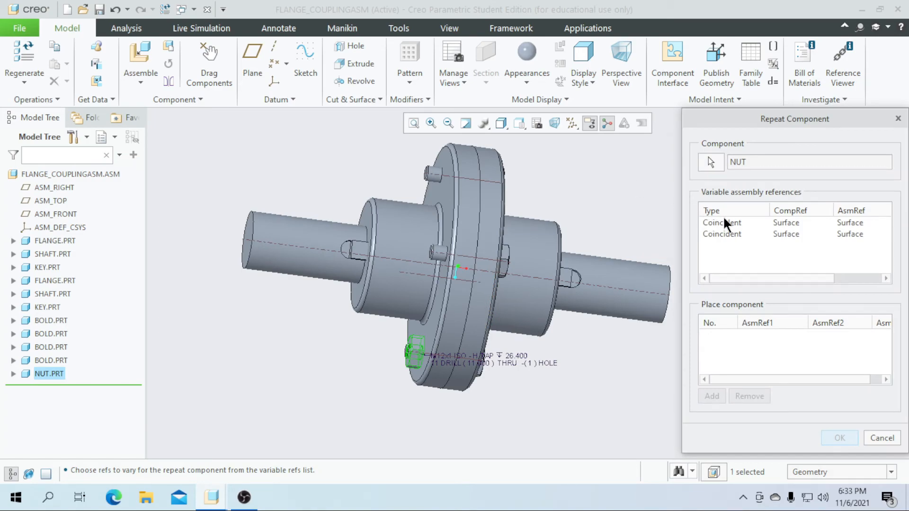
click(726, 223)
ctrl+click(722, 233)
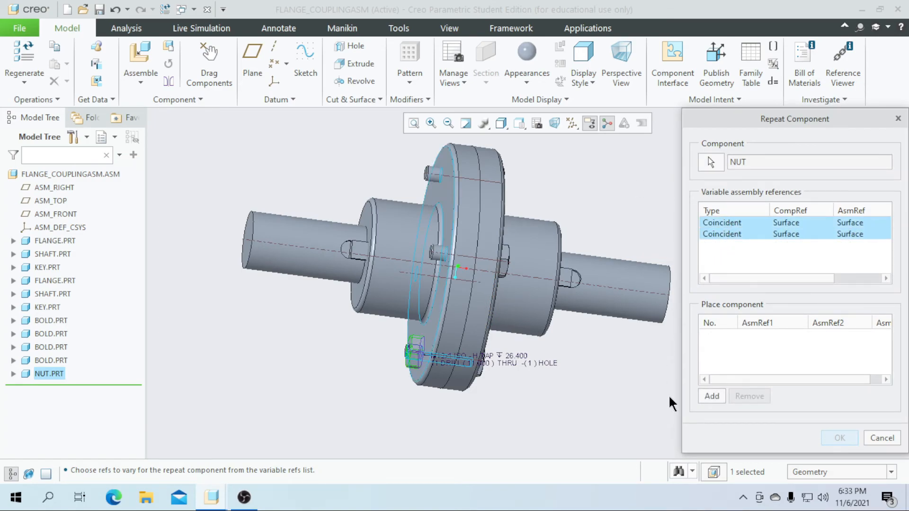
click(711, 396)
Step: Place repeated nuts on two more bolt shanks, seated against the first flange's outer face
scroll(426, 178, up, 4)
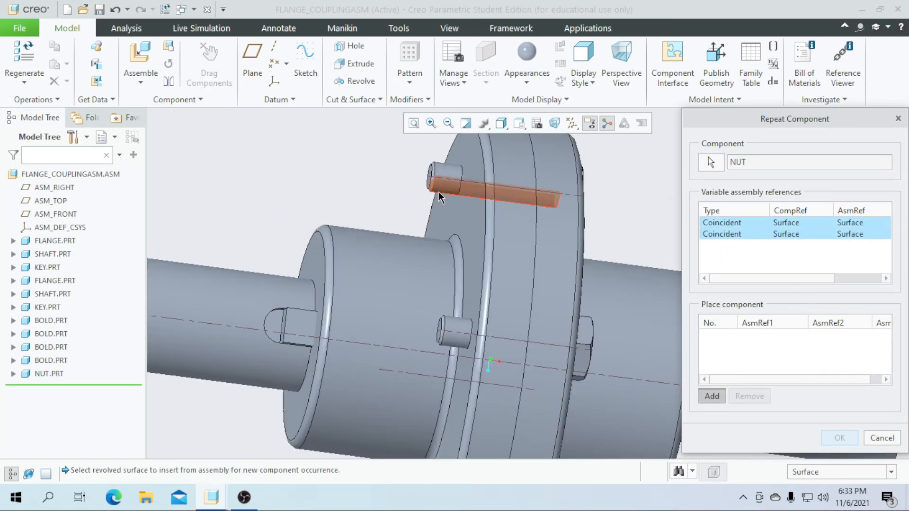
click(438, 196)
click(462, 202)
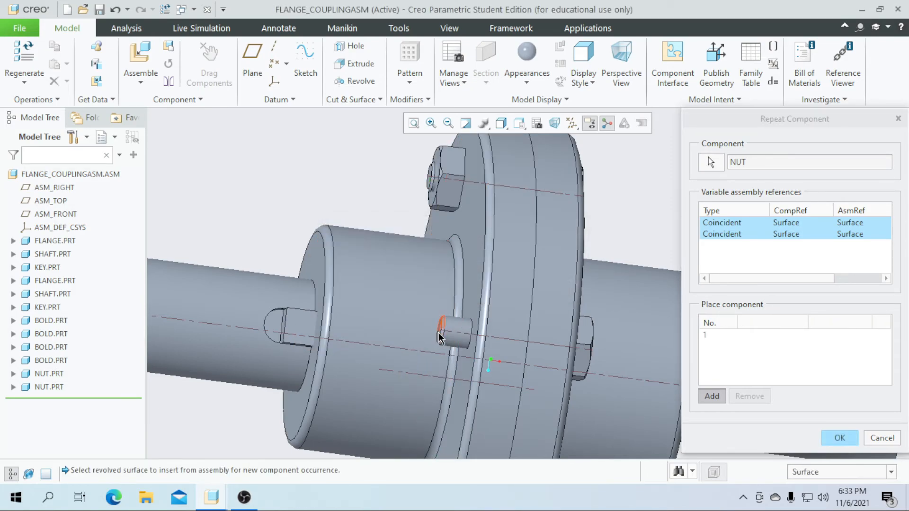
click(450, 342)
click(474, 302)
Step: Place a repeated nut on the last bare bolt against the first flange and finish the repeat
scroll(447, 262, down, 4)
middle_drag(408, 377, 473, 380)
scroll(381, 355, up, 4)
click(422, 311)
click(424, 331)
scroll(426, 336, down, 5)
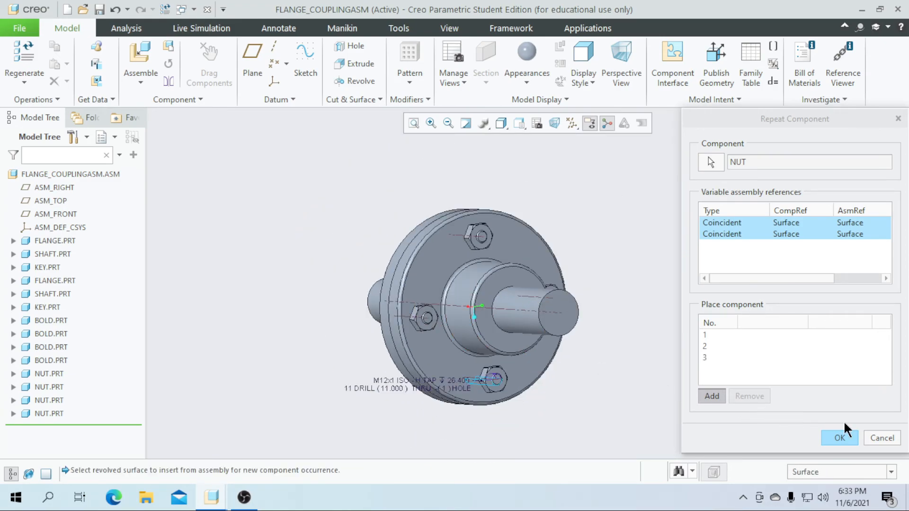
click(851, 441)
middle_drag(692, 377, 571, 388)
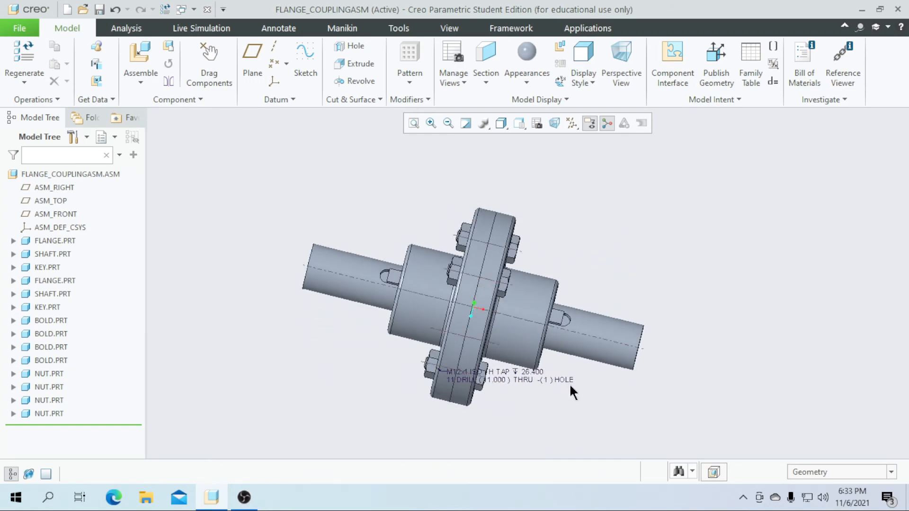
click(518, 380)
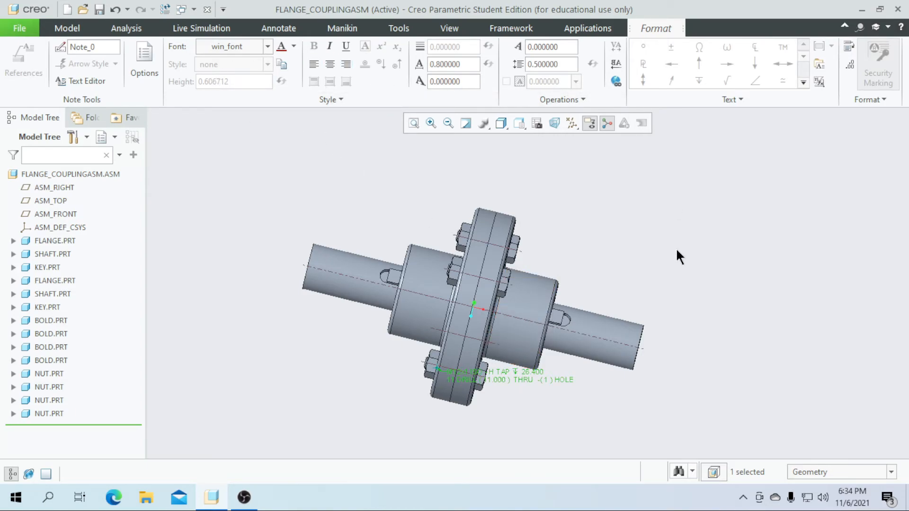
click(647, 274)
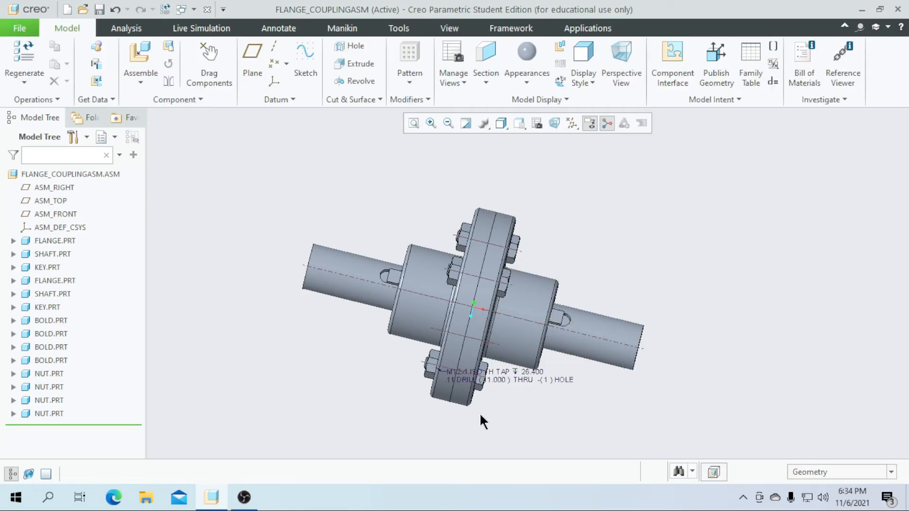
middle_drag(529, 412, 498, 402)
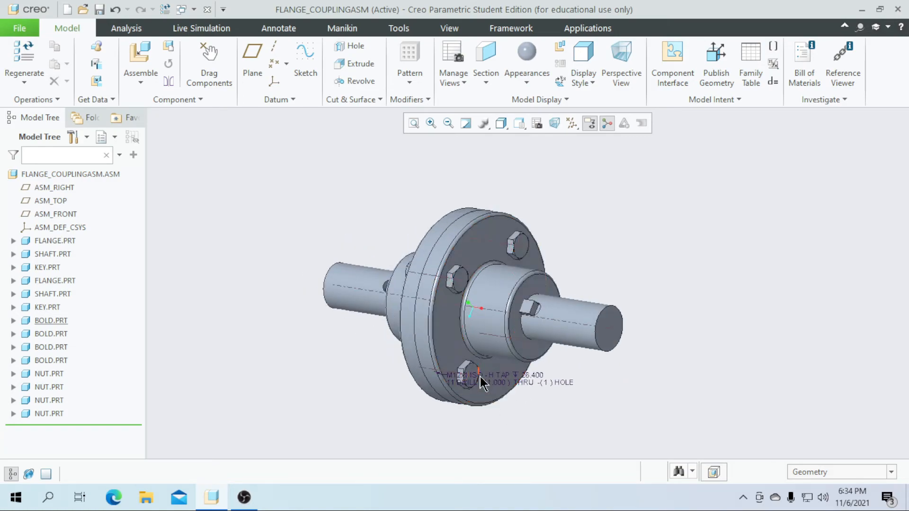
Step: Choose the shiny light-metal appearance from My Appearances and select both shafts and both keys to receive it
middle_drag(532, 396, 651, 409)
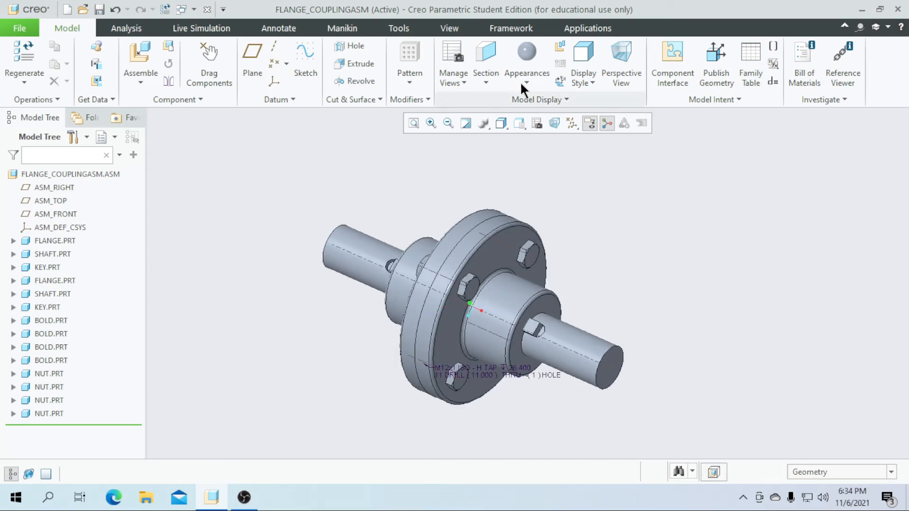
click(521, 81)
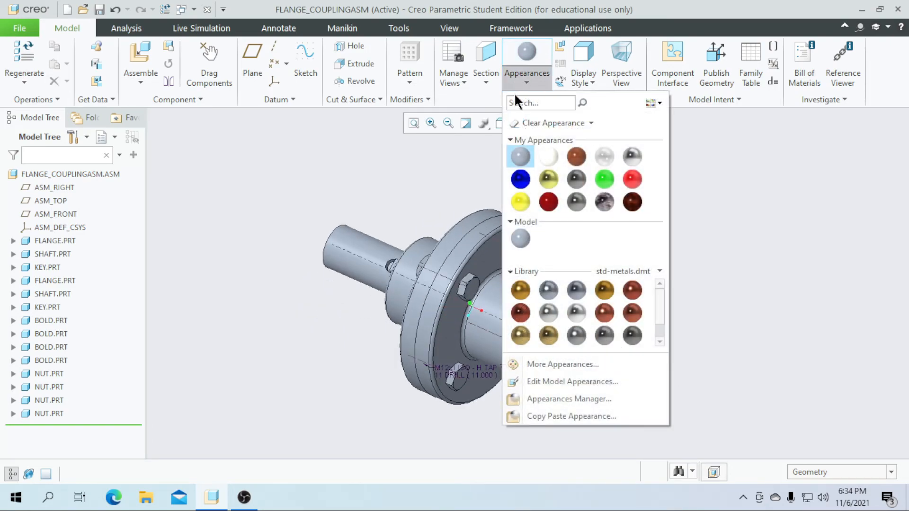
click(632, 157)
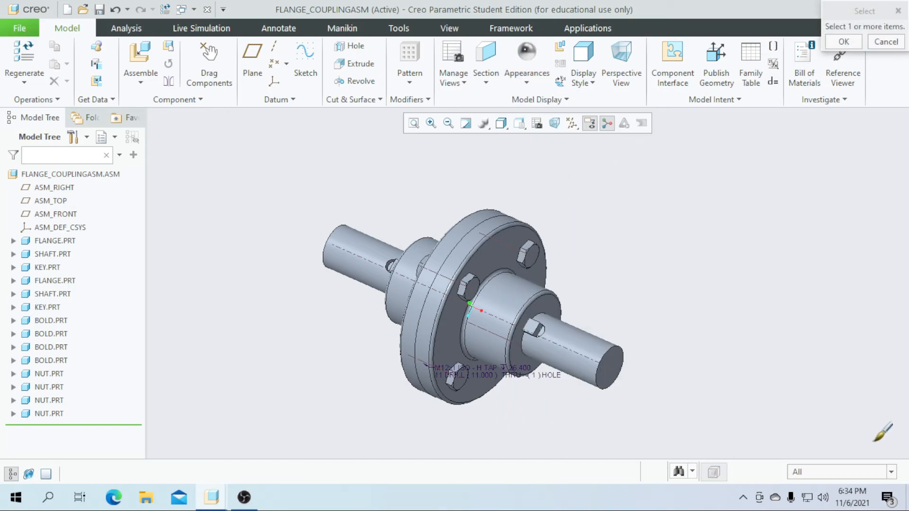
click(374, 258)
click(580, 323)
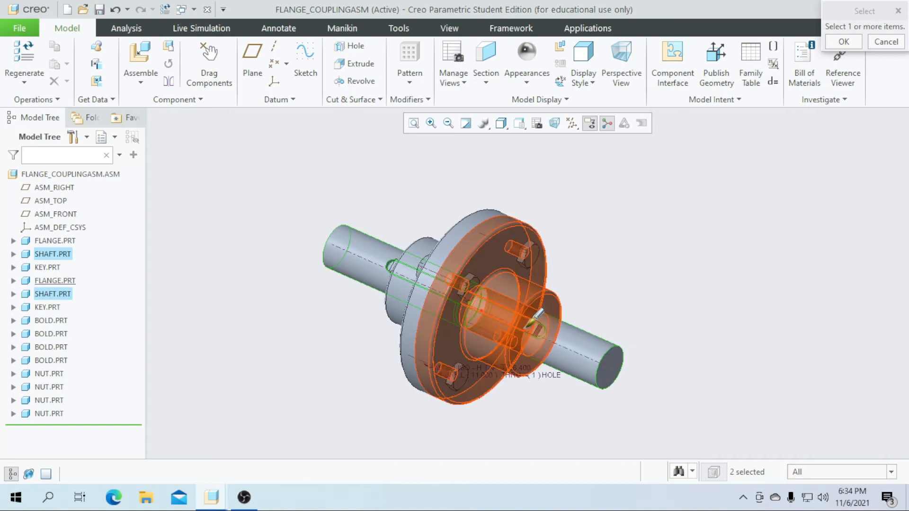
click(538, 329)
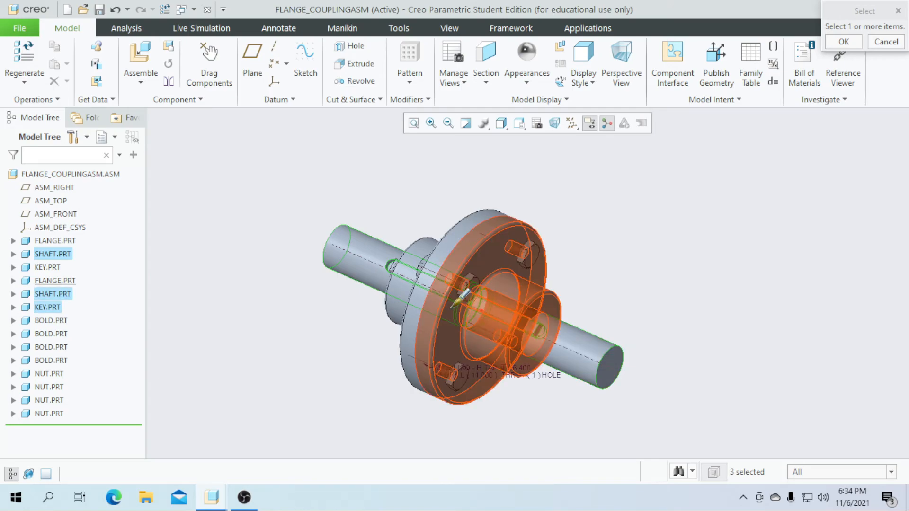
click(397, 261)
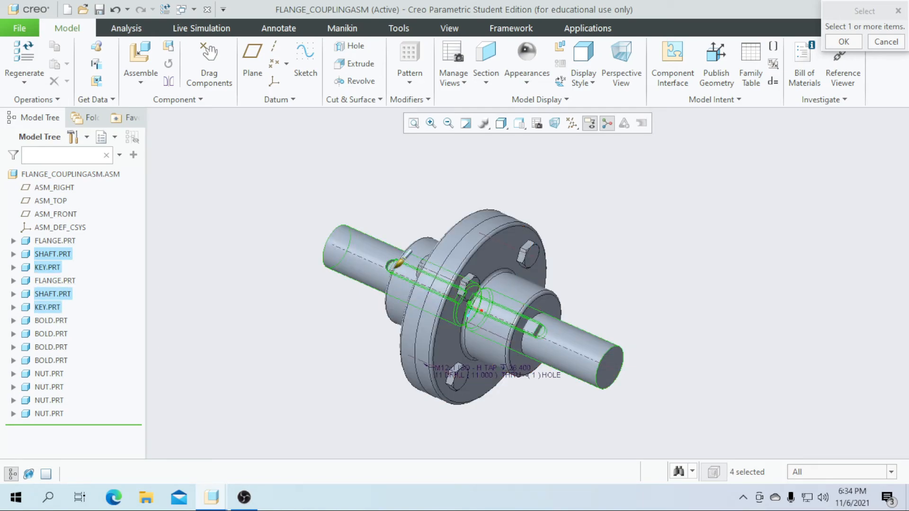
Step: Add all four bolts and four nuts to the appearance selection and apply the light-metal appearance
scroll(475, 296, down, 2)
click(475, 283)
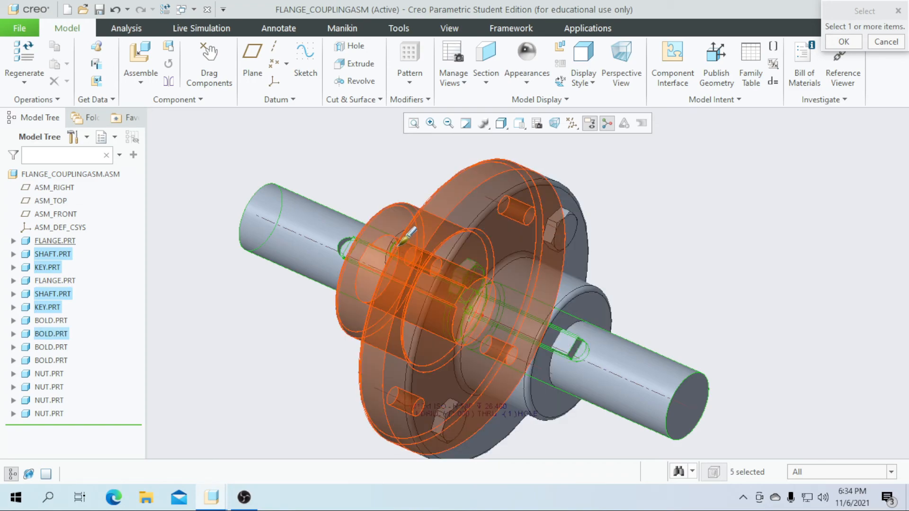
click(405, 251)
click(530, 221)
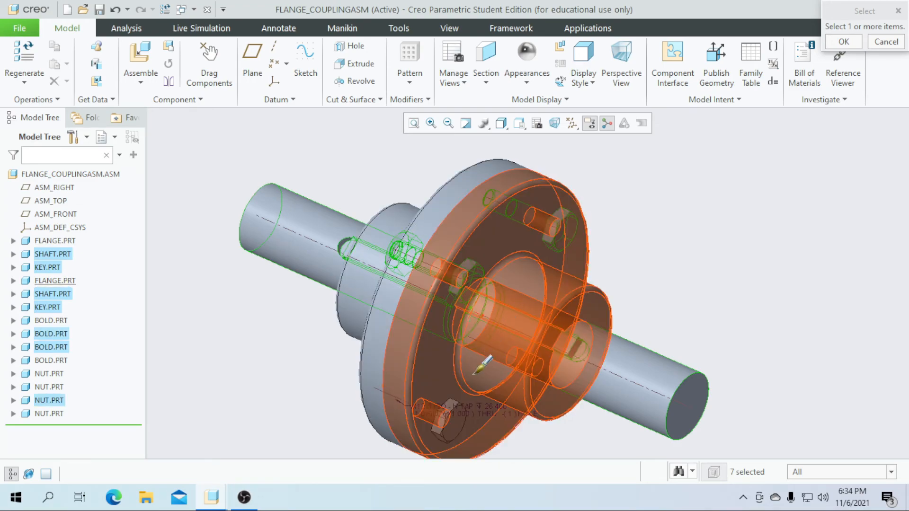
click(416, 385)
middle_drag(417, 386, 387, 382)
click(385, 380)
click(442, 212)
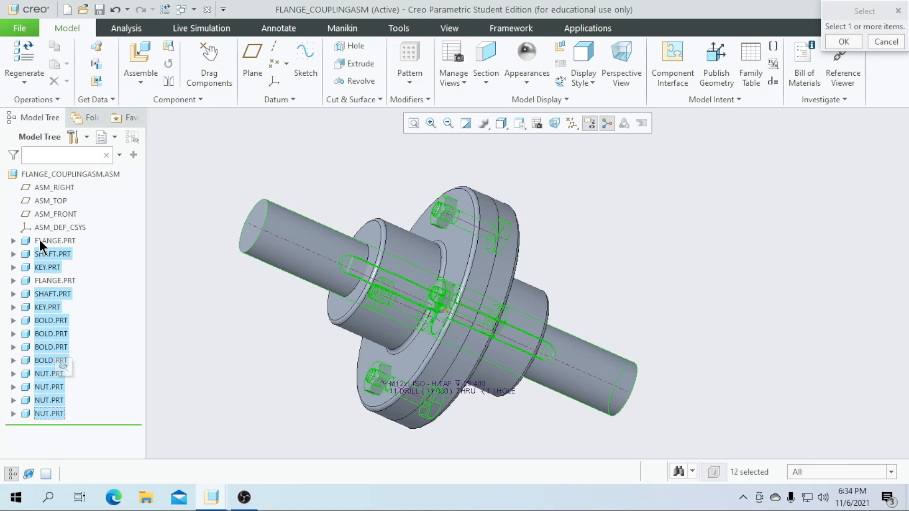
click(843, 42)
middle_drag(740, 324, 714, 299)
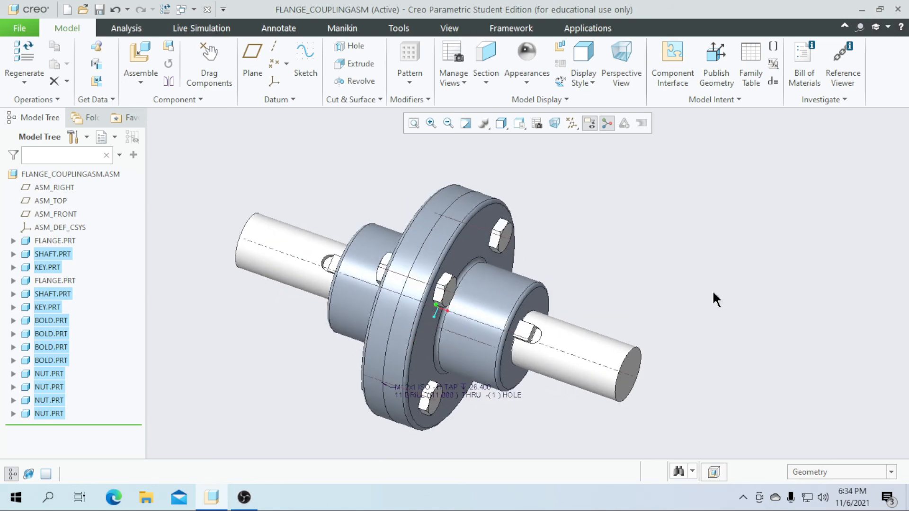
Step: Apply the pale yellow metallic appearance from My Appearances to both FLANGE.PRT components
click(543, 88)
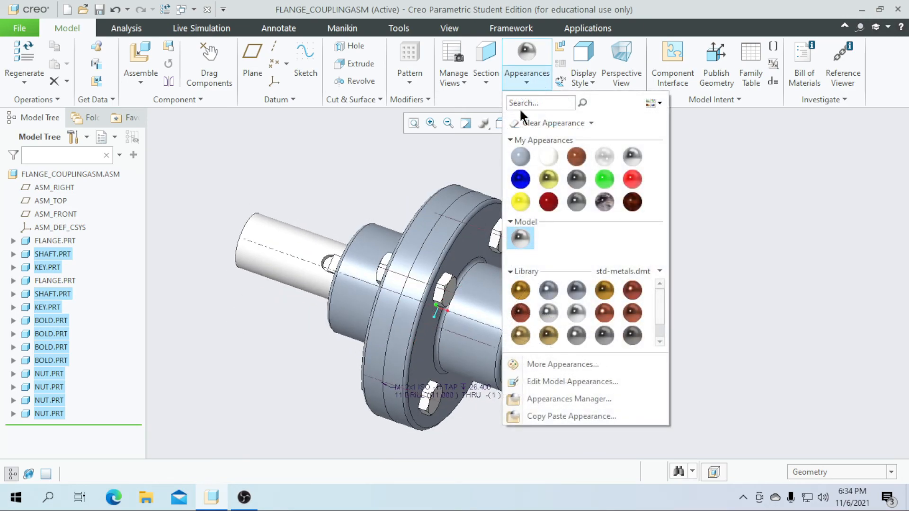
click(549, 189)
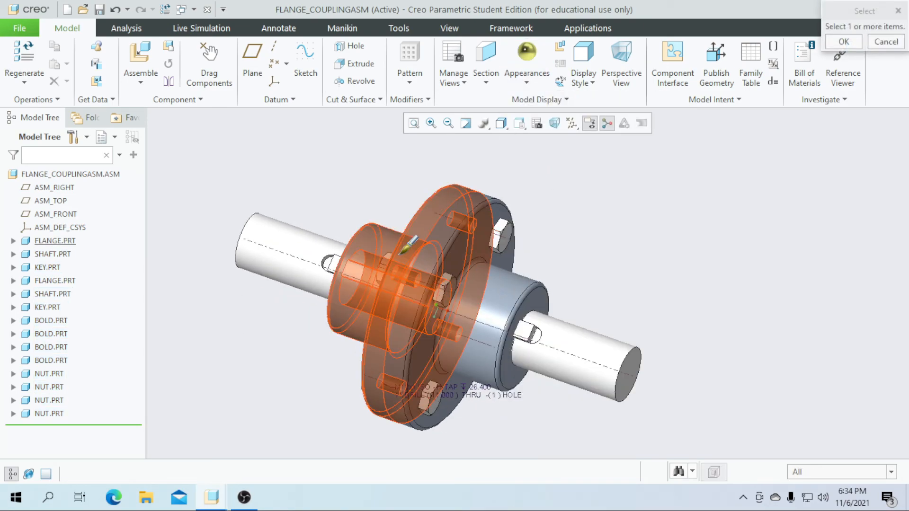
click(51, 239)
ctrl+click(54, 280)
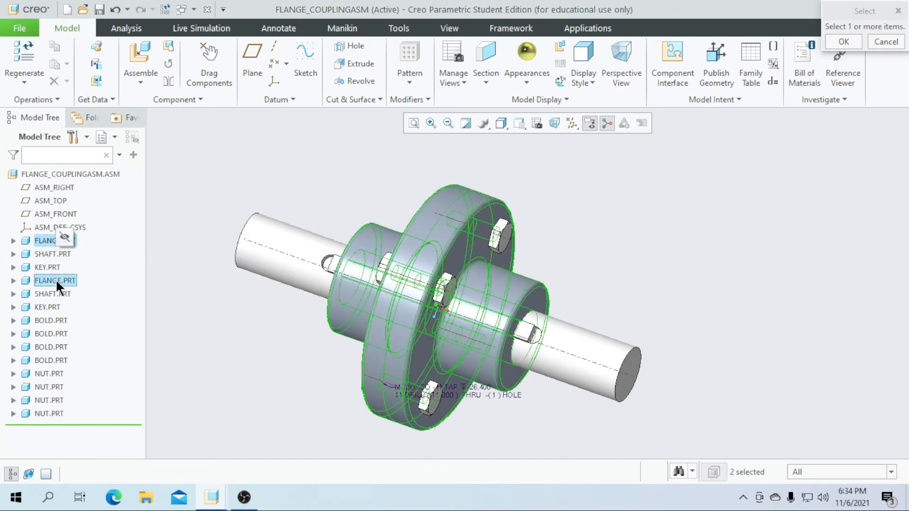
click(843, 41)
middle_drag(725, 277, 634, 276)
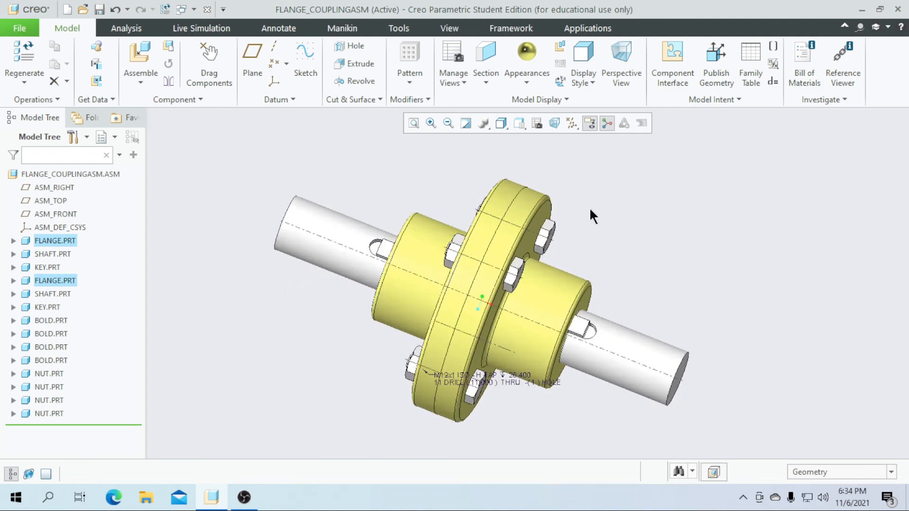
Step: View the coupling in Shading With Reflections and return the display to Shading With Edges
click(514, 127)
click(518, 138)
mouse_move(707, 309)
middle_down()
mouse_move(701, 235)
mouse_move(690, 278)
mouse_move(750, 288)
mouse_move(763, 324)
mouse_move(740, 332)
mouse_move(668, 274)
mouse_move(667, 308)
mouse_move(678, 305)
mouse_move(691, 322)
mouse_move(667, 298)
mouse_move(672, 314)
middle_up()
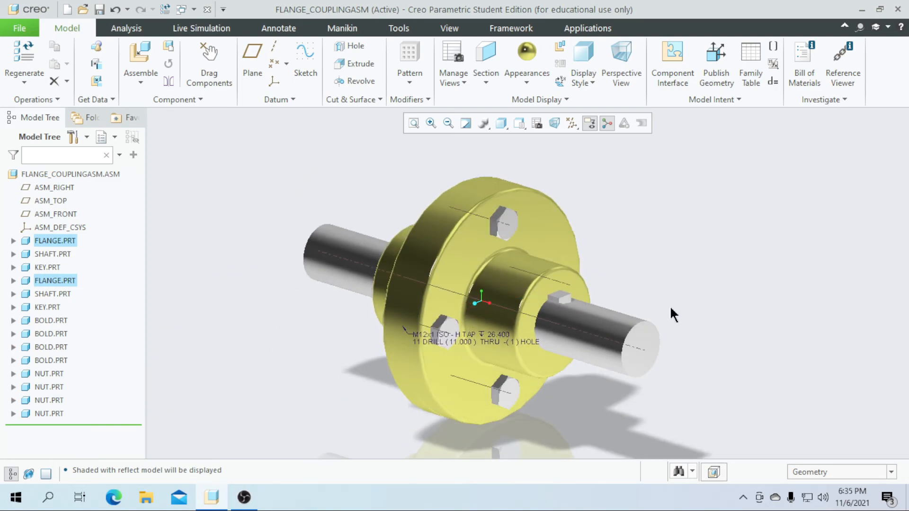
click(501, 123)
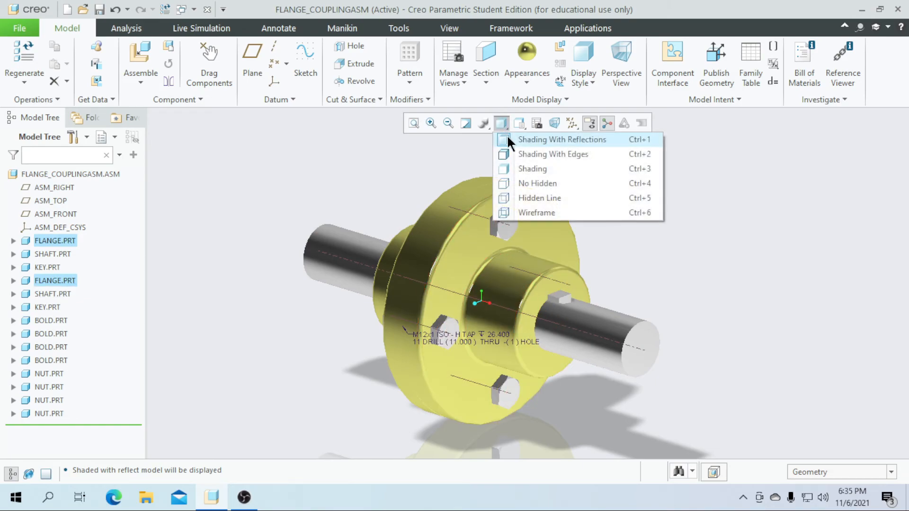
click(521, 154)
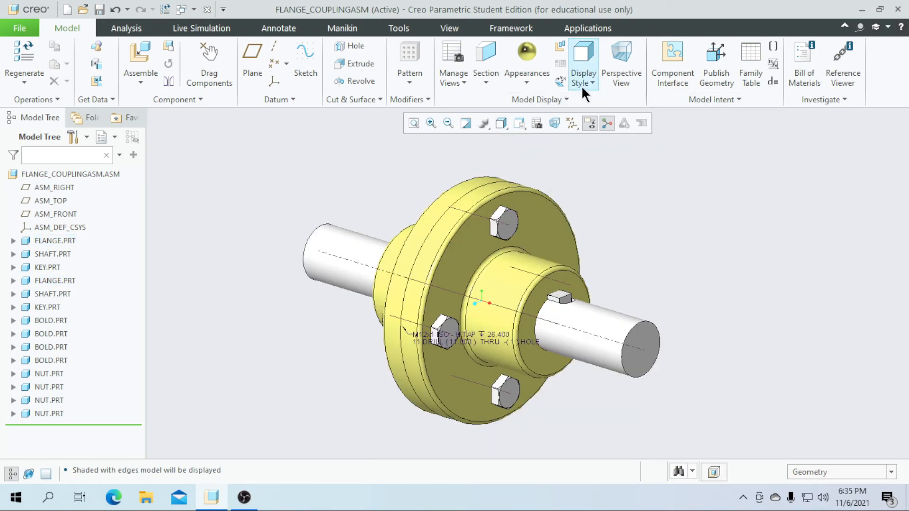
Step: Start an offset section and, with datum planes displayed, choose ASM_RIGHT as its sketching plane
click(449, 27)
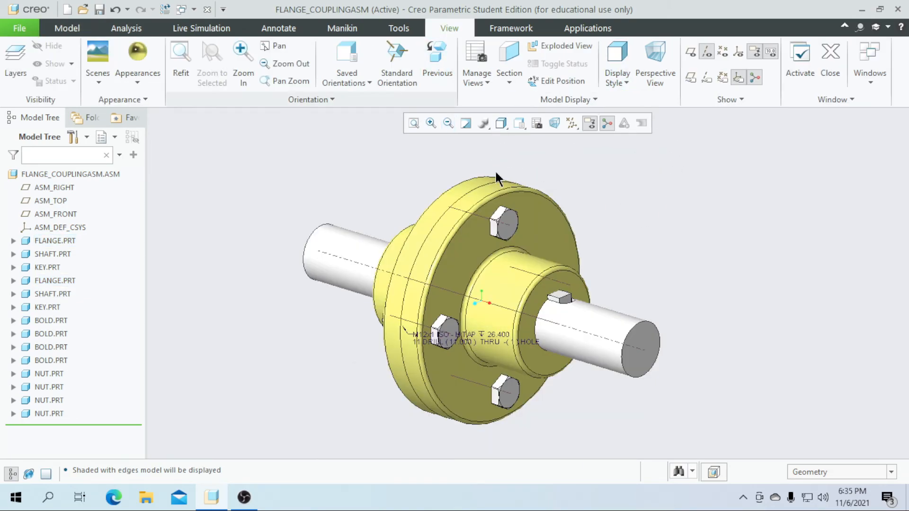
click(617, 76)
click(618, 76)
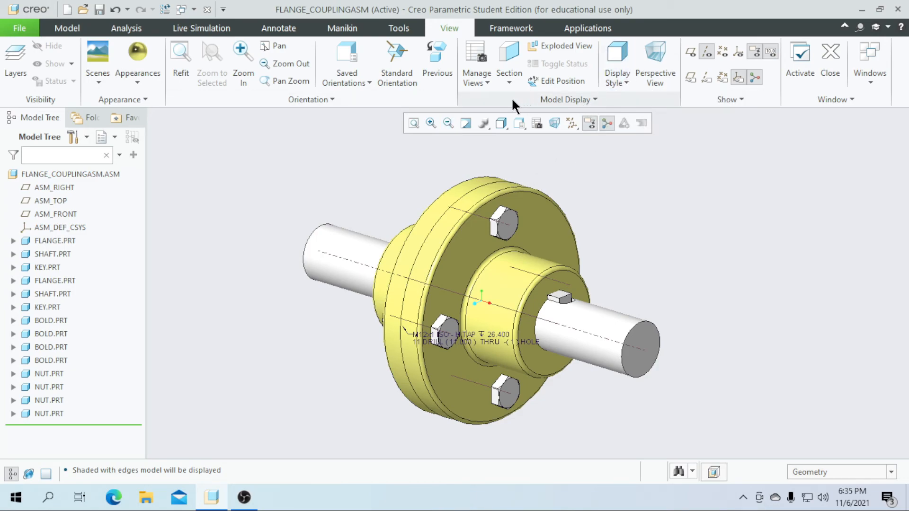
click(508, 85)
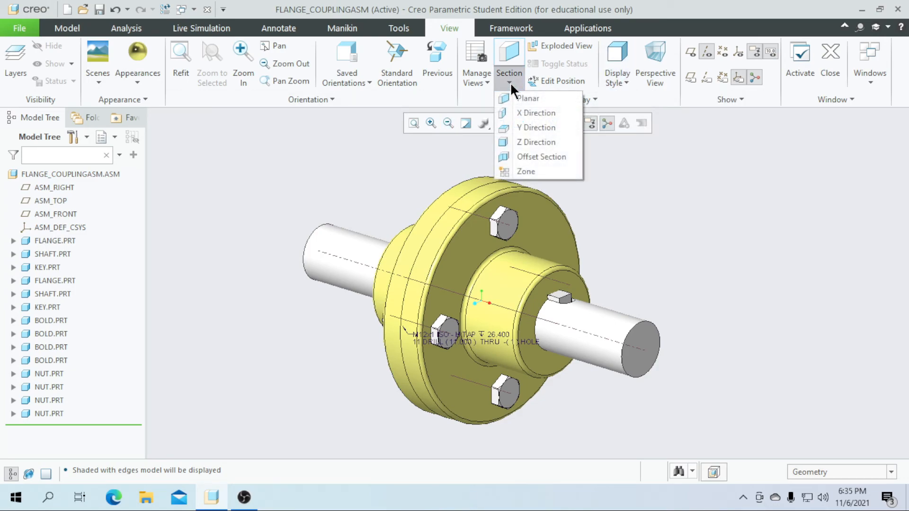
click(541, 156)
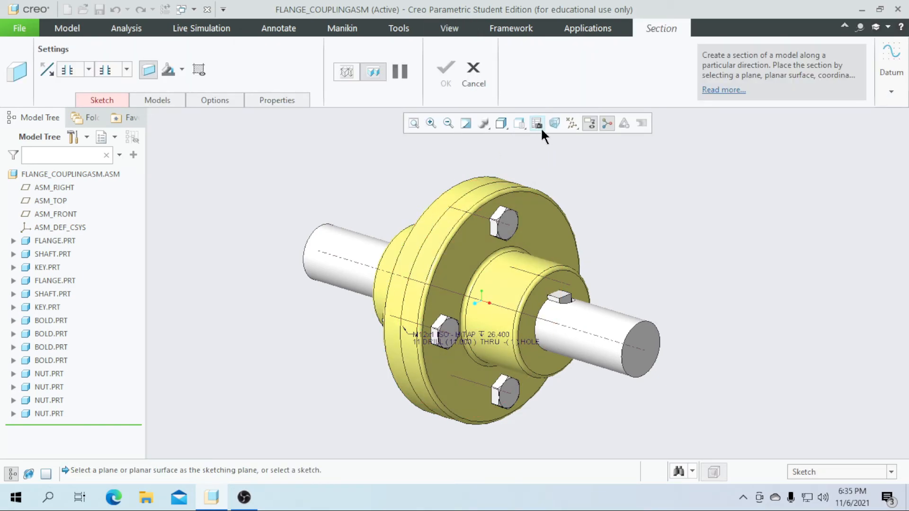
click(572, 123)
click(589, 197)
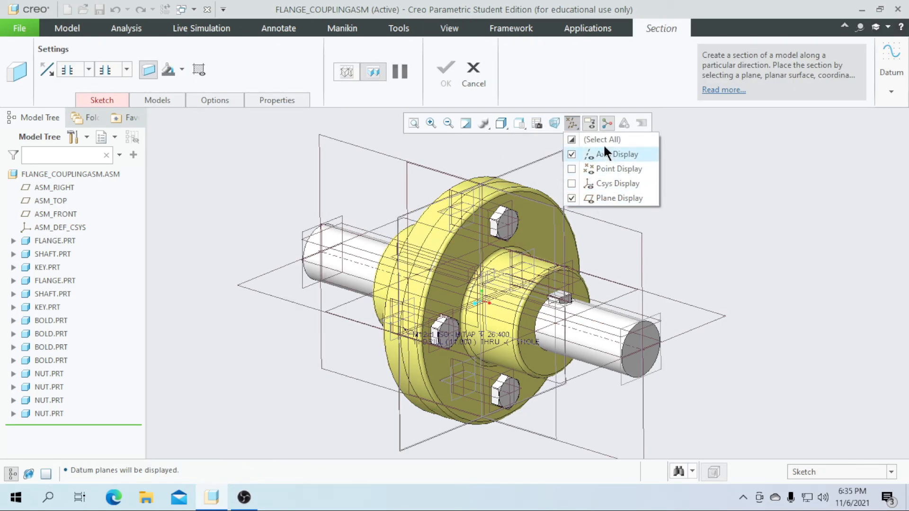
click(572, 126)
middle_drag(664, 198, 656, 215)
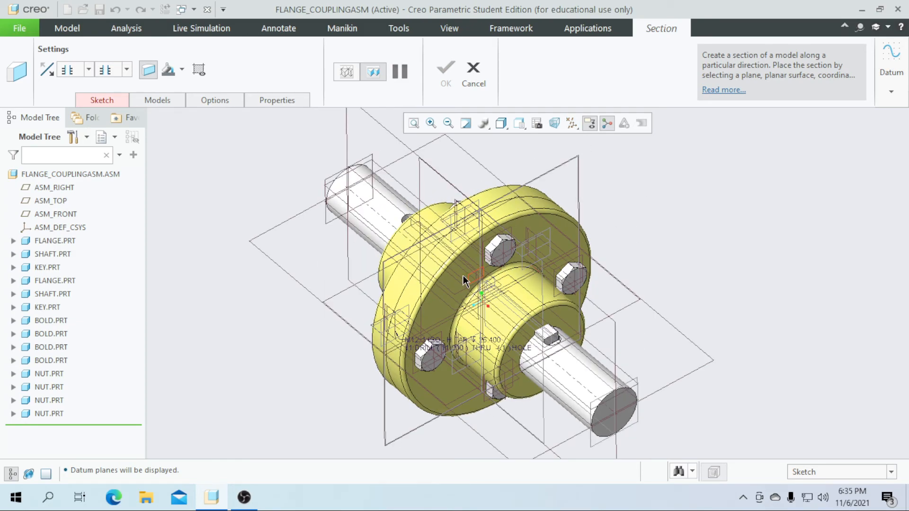
click(383, 279)
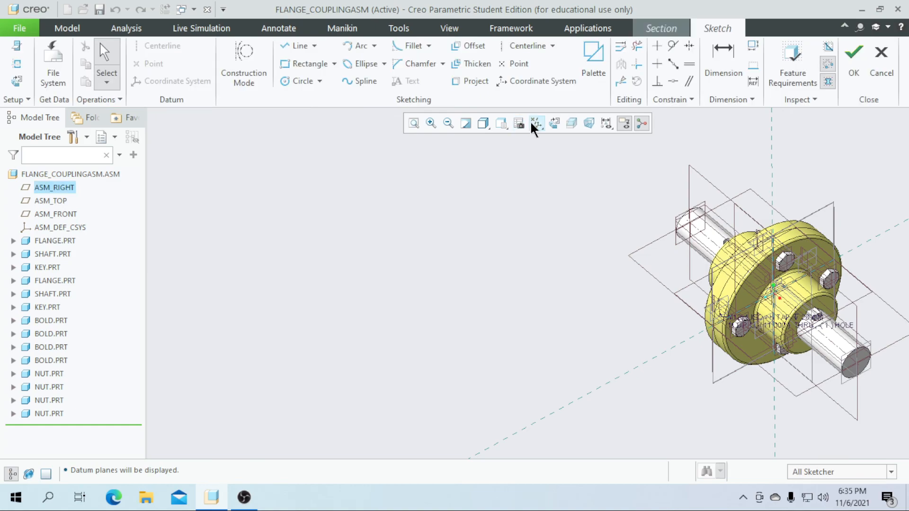
Step: Orient the section sketch to 2D and hide all datum axes, points, coordinate systems and planes
click(554, 124)
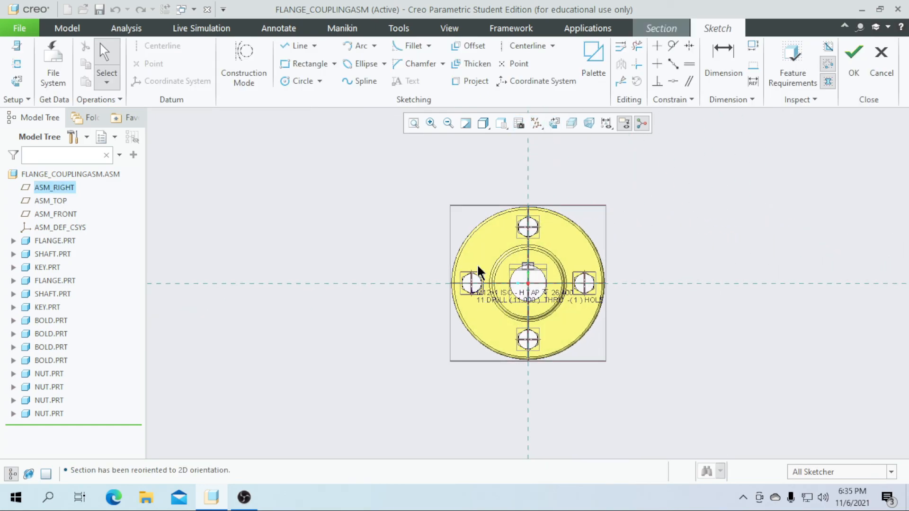
scroll(569, 192, down, 1)
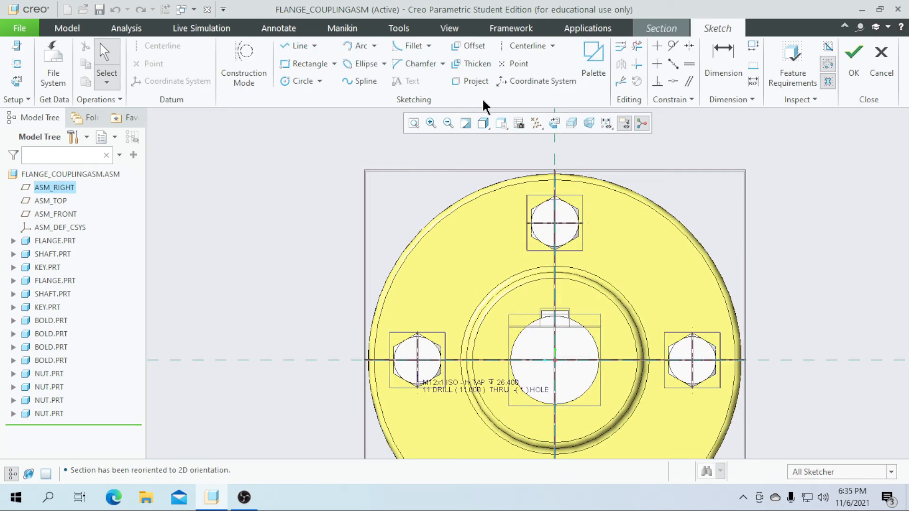
click(533, 125)
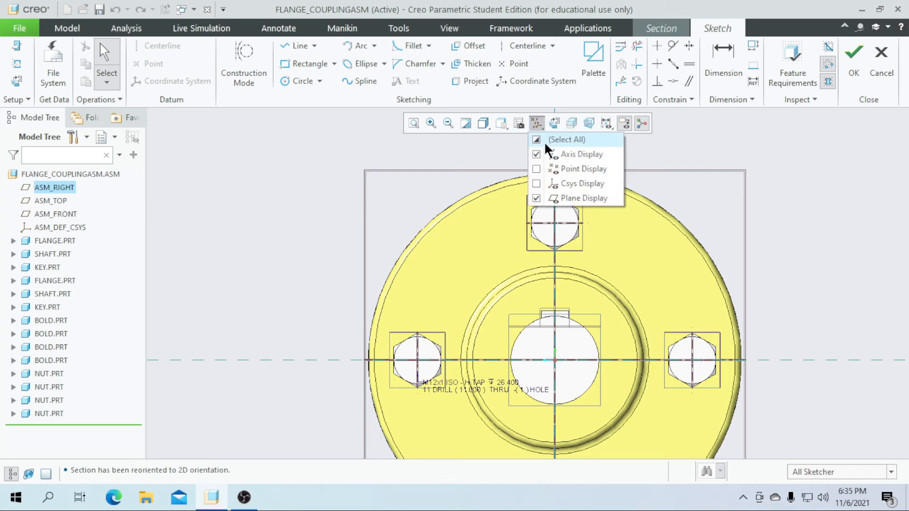
click(544, 136)
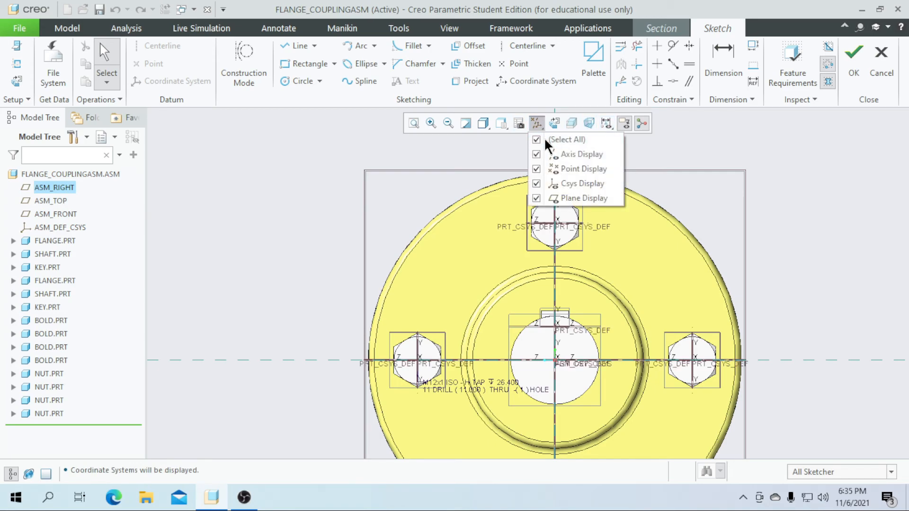
Step: Sketch an L-shaped cut line from the flange's top edge to the shaft centre and out to its left edge, and accept the offset section
click(282, 46)
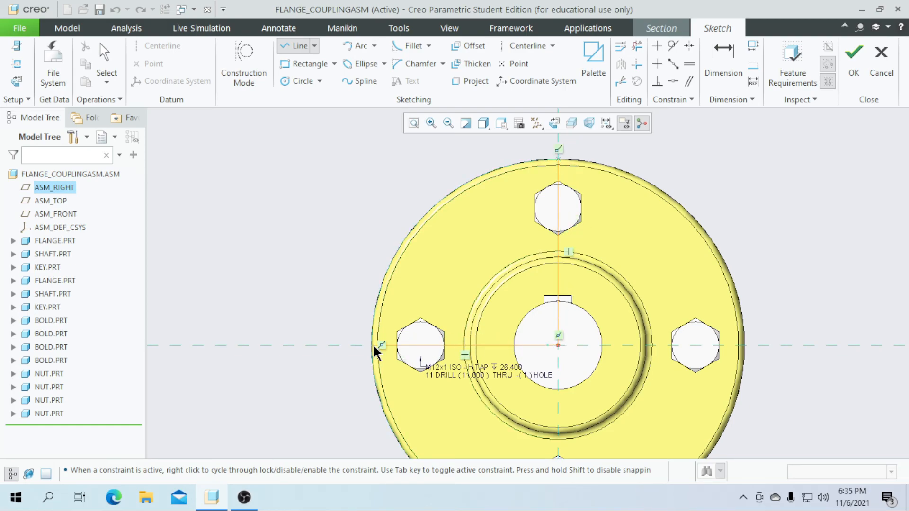
scroll(400, 296, down, 3)
click(328, 208)
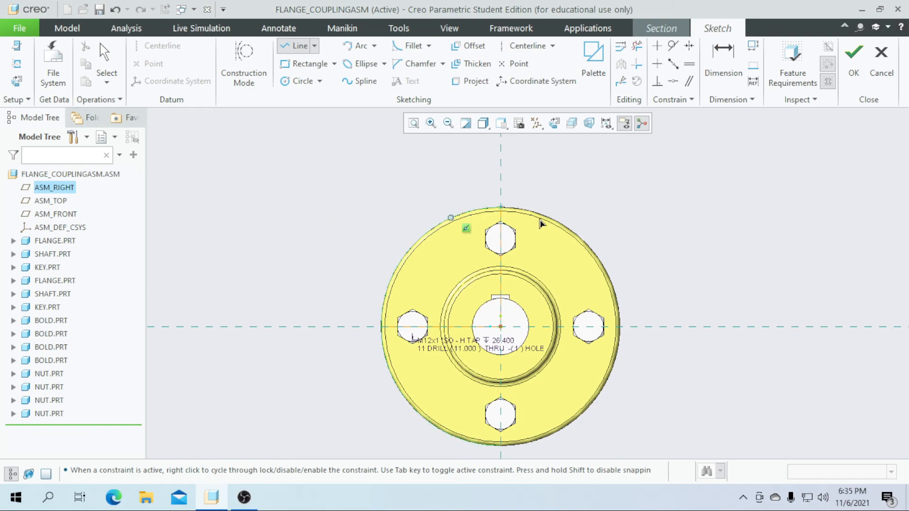
click(853, 61)
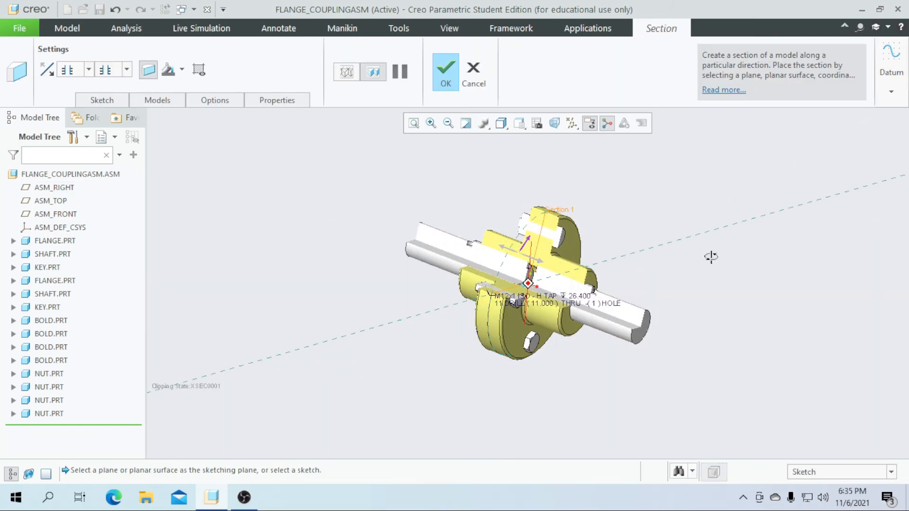
scroll(637, 273, up, 1)
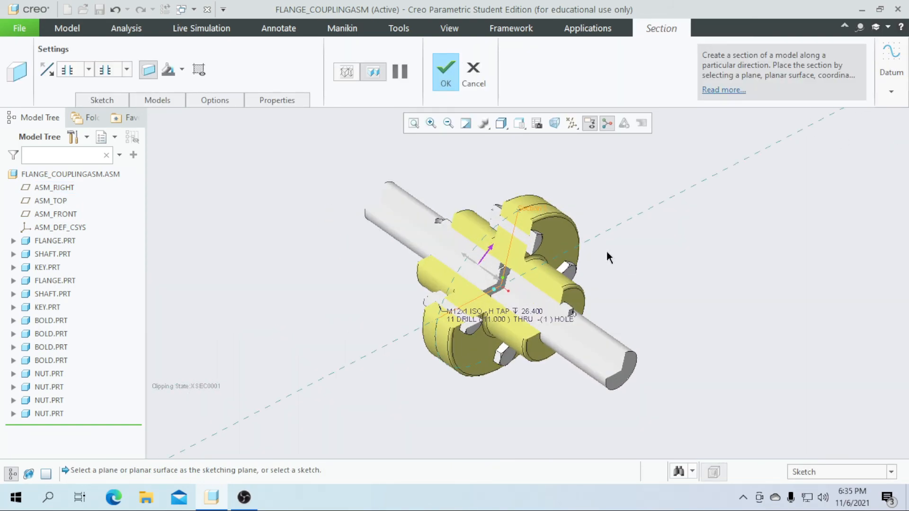
click(449, 81)
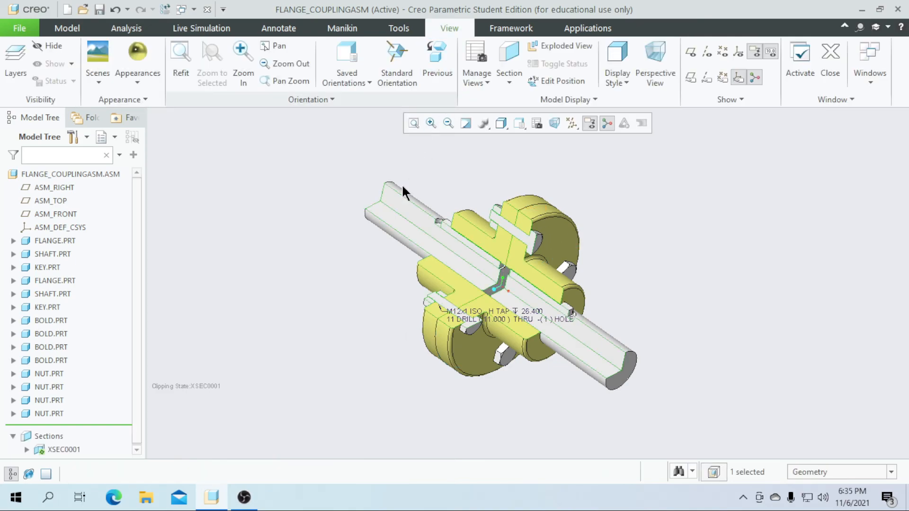
Step: Redefine the offset section with the Exclude selected models option and add both shafts to the excluded parts
scroll(500, 293, up, 3)
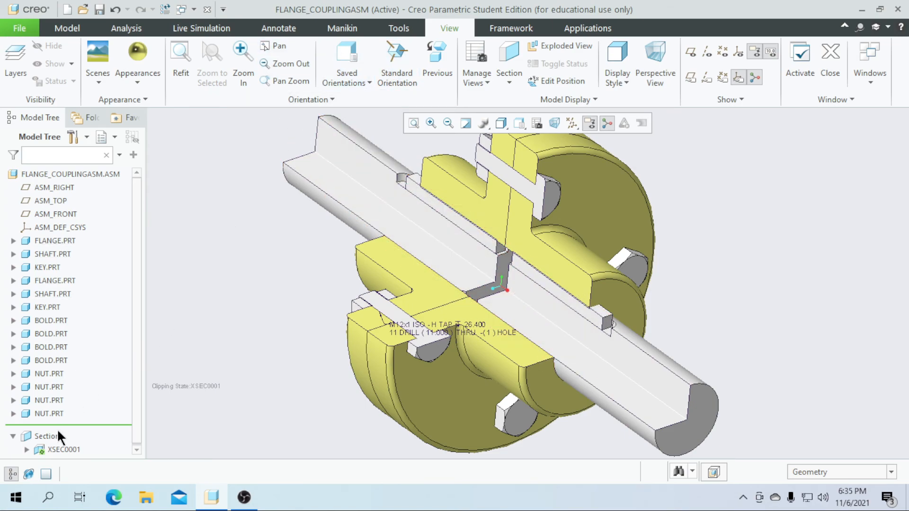
right_click(63, 447)
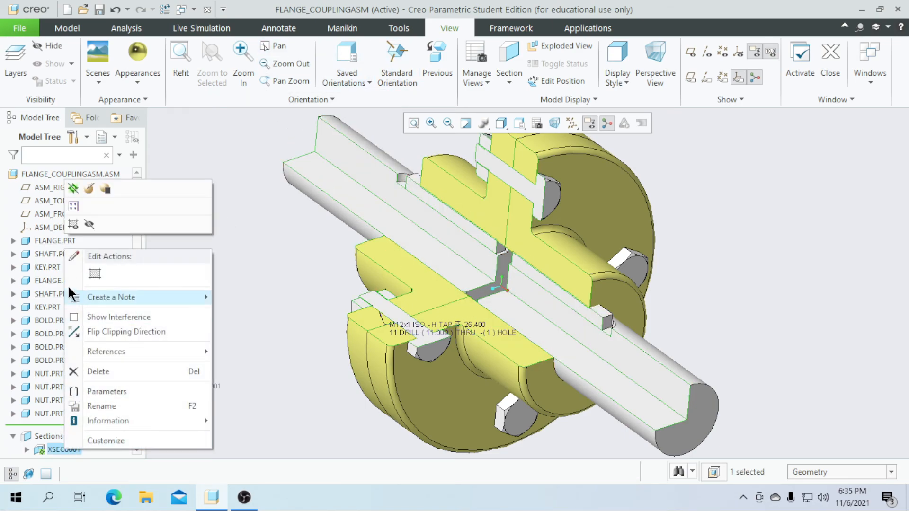
click(88, 189)
click(156, 99)
click(179, 156)
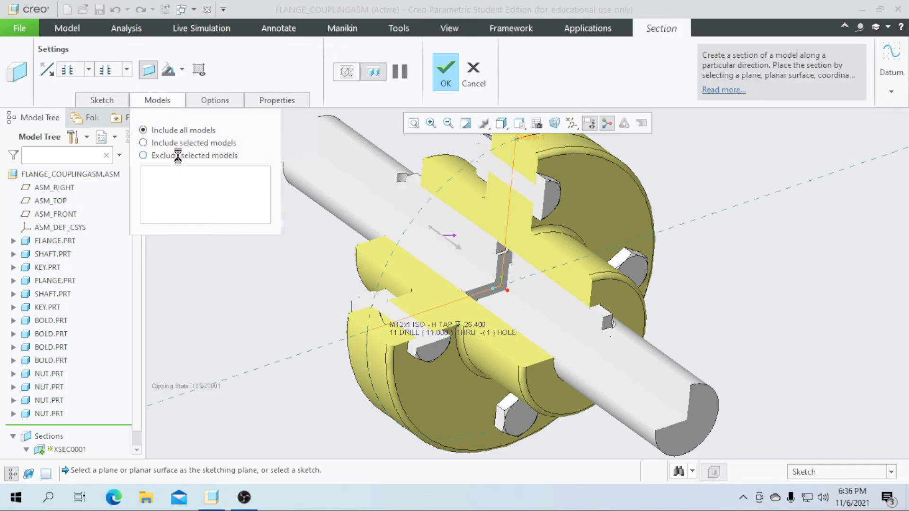
click(370, 181)
click(647, 377)
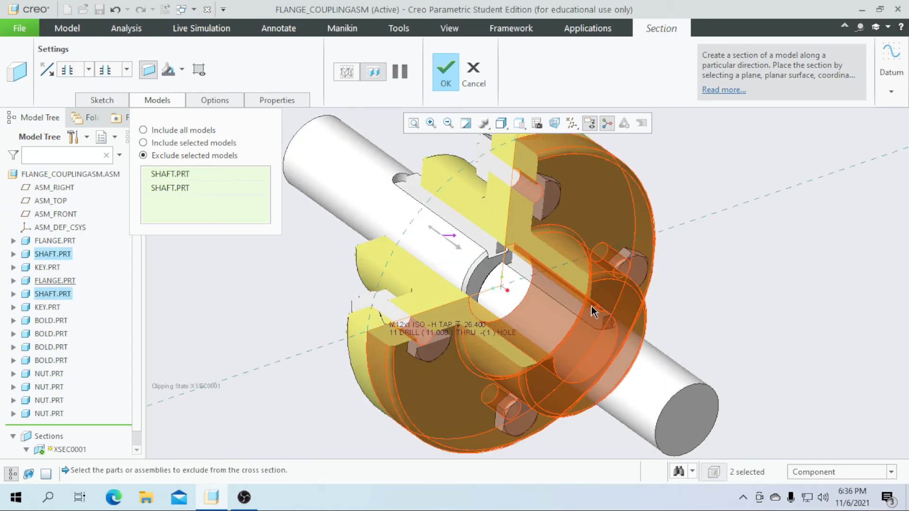
Step: Exclude both keys and the two cut bolts with their nuts from the section, and accept the redefined section
click(599, 314)
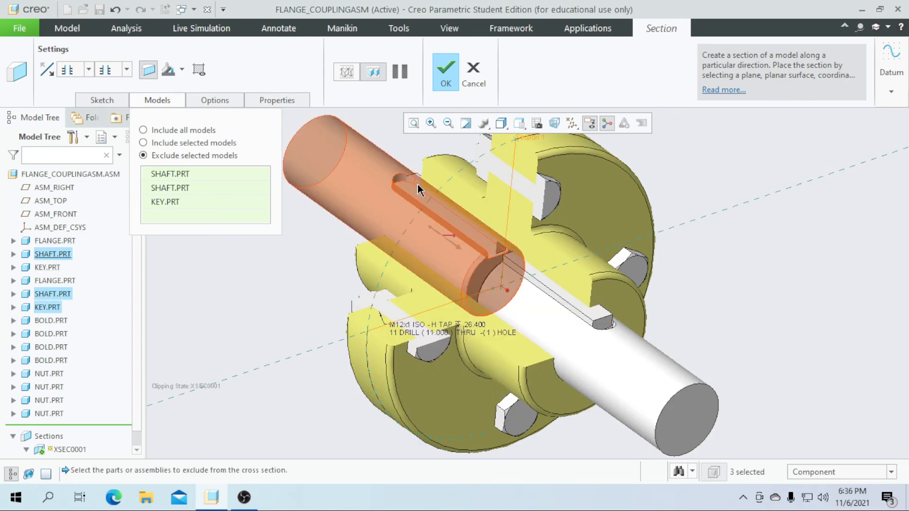
ctrl+click(417, 180)
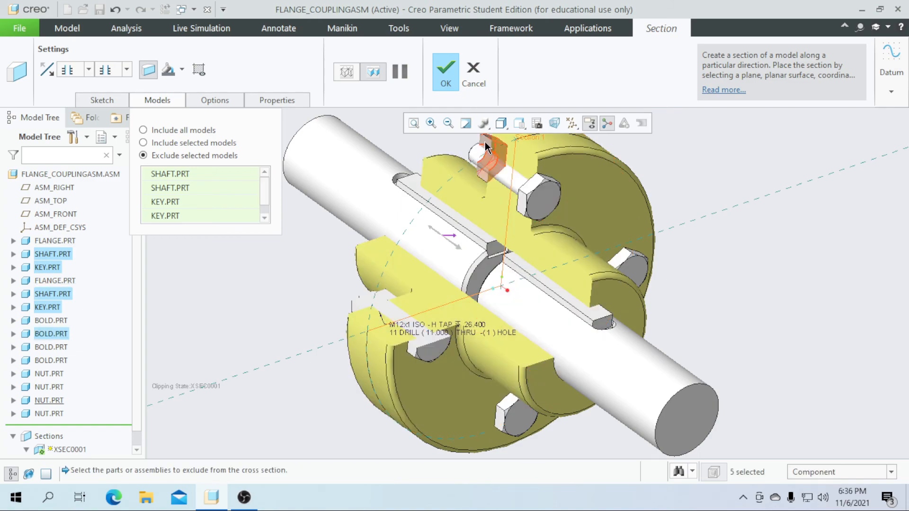
ctrl+click(485, 147)
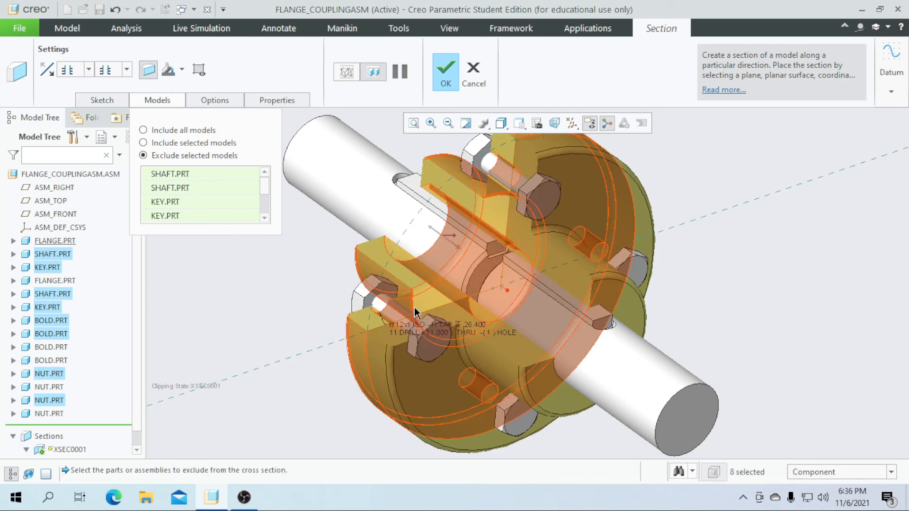
scroll(414, 303, down, 2)
click(445, 73)
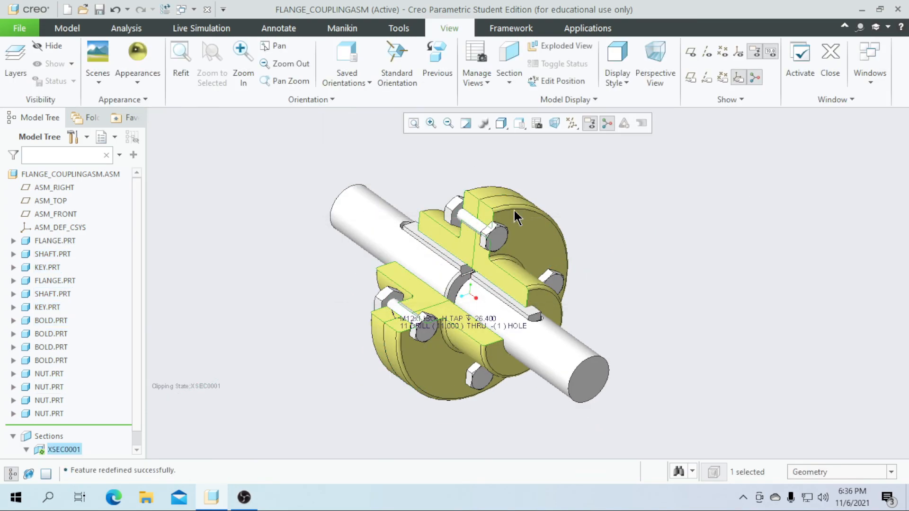
Step: Display the sectioned coupling in Shading With Reflections and inspect its interior from another angle
scroll(620, 277, down, 2)
click(617, 271)
mouse_move(617, 271)
middle_down()
mouse_move(639, 290)
mouse_move(627, 257)
mouse_move(648, 289)
mouse_move(635, 262)
mouse_move(655, 284)
mouse_move(655, 301)
mouse_move(623, 260)
mouse_move(613, 282)
mouse_move(647, 278)
mouse_move(659, 293)
mouse_move(640, 271)
mouse_move(635, 289)
mouse_move(604, 268)
mouse_move(615, 279)
middle_up()
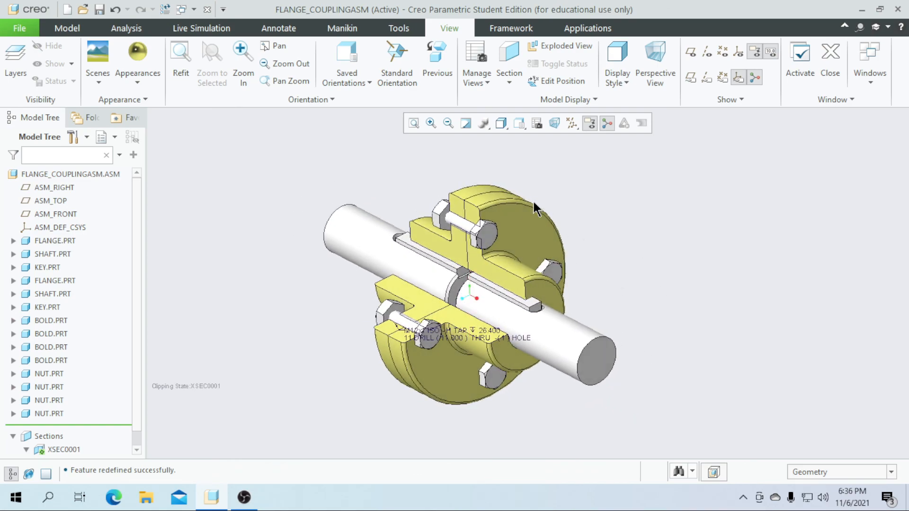
click(501, 124)
click(507, 138)
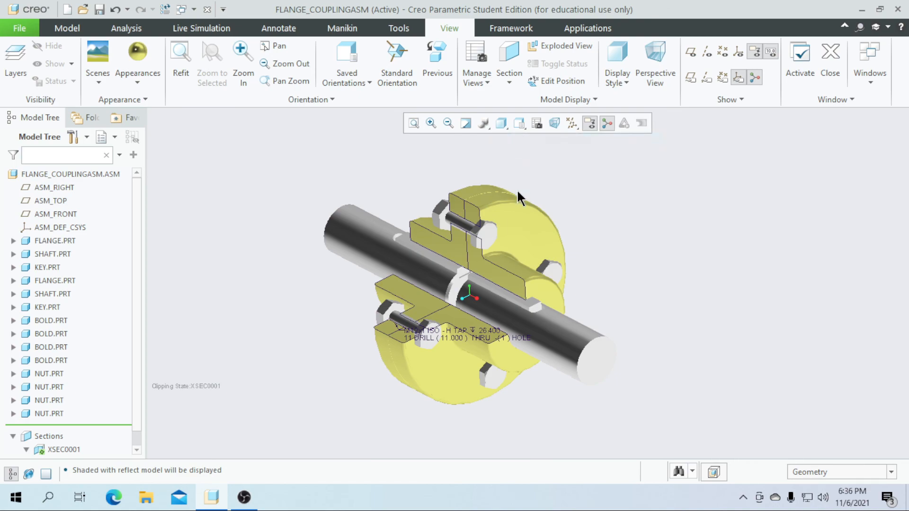
mouse_move(652, 217)
middle_down()
mouse_move(683, 211)
mouse_move(694, 223)
mouse_move(657, 197)
mouse_move(642, 200)
mouse_move(671, 219)
mouse_move(663, 227)
mouse_move(651, 211)
mouse_move(638, 213)
middle_up()
mouse_move(517, 259)
middle_down()
mouse_move(710, 247)
mouse_move(760, 276)
mouse_move(811, 284)
mouse_move(734, 284)
mouse_move(666, 252)
mouse_move(648, 282)
mouse_move(661, 274)
mouse_move(666, 286)
mouse_move(647, 270)
mouse_move(663, 283)
mouse_move(655, 276)
mouse_move(676, 279)
middle_up()
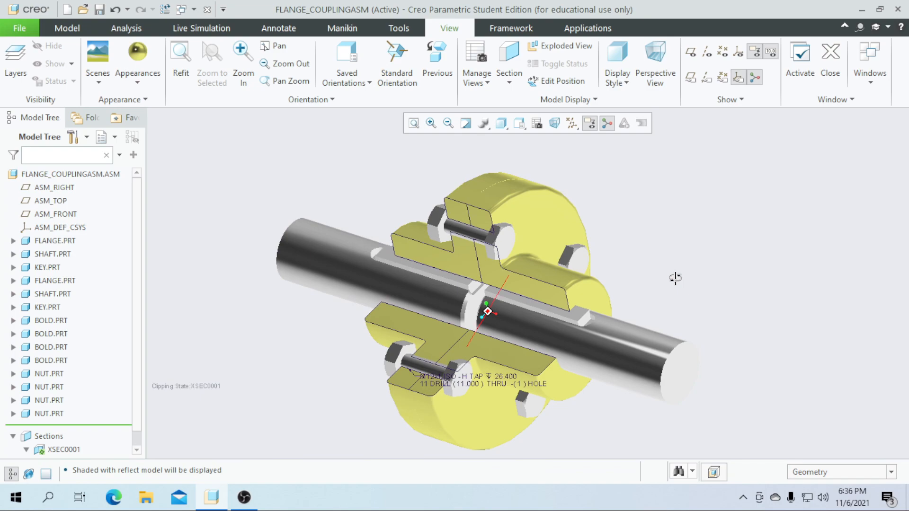